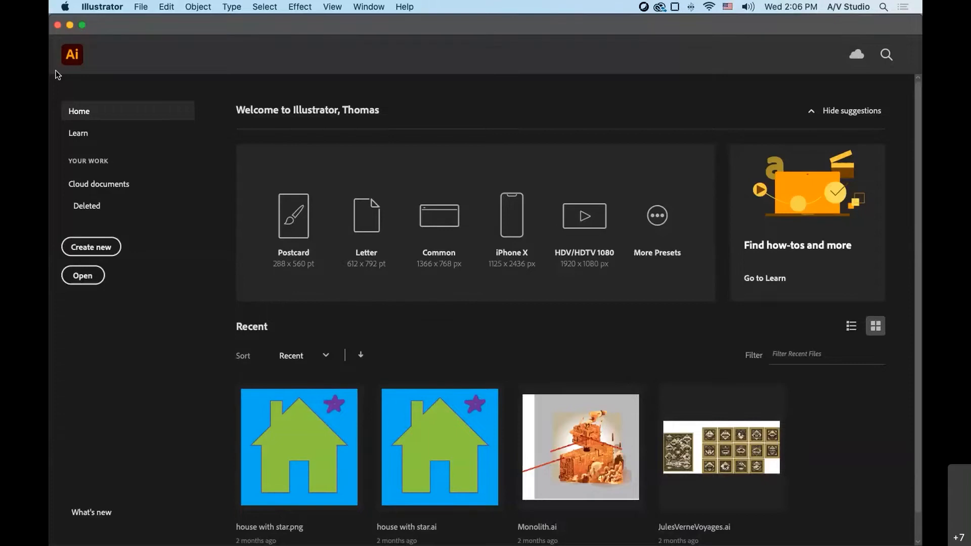
# - Start a new document and review the Mobile, Web, Print, Film & Video and Art & Illustration presets, returning to the recent ones
pyautogui.click(100, 253)
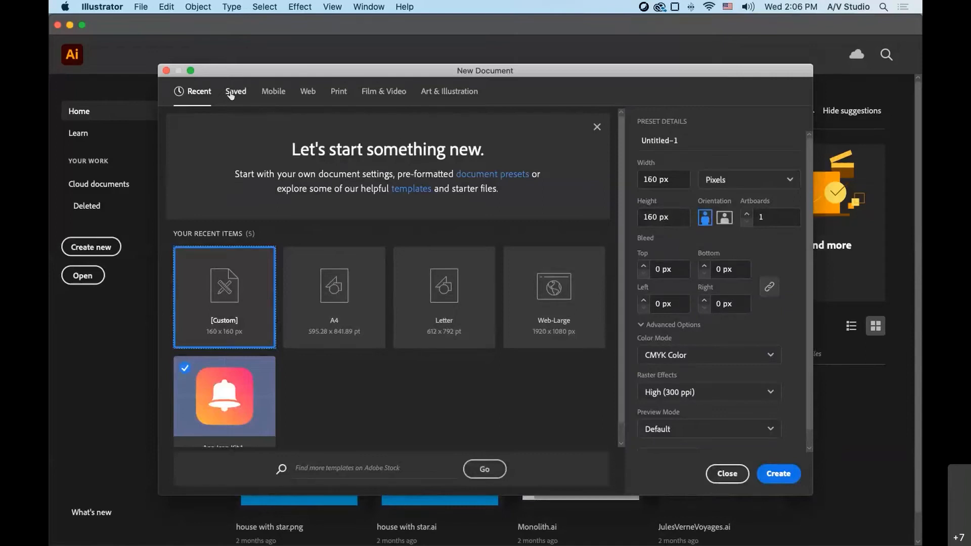
pyautogui.click(283, 96)
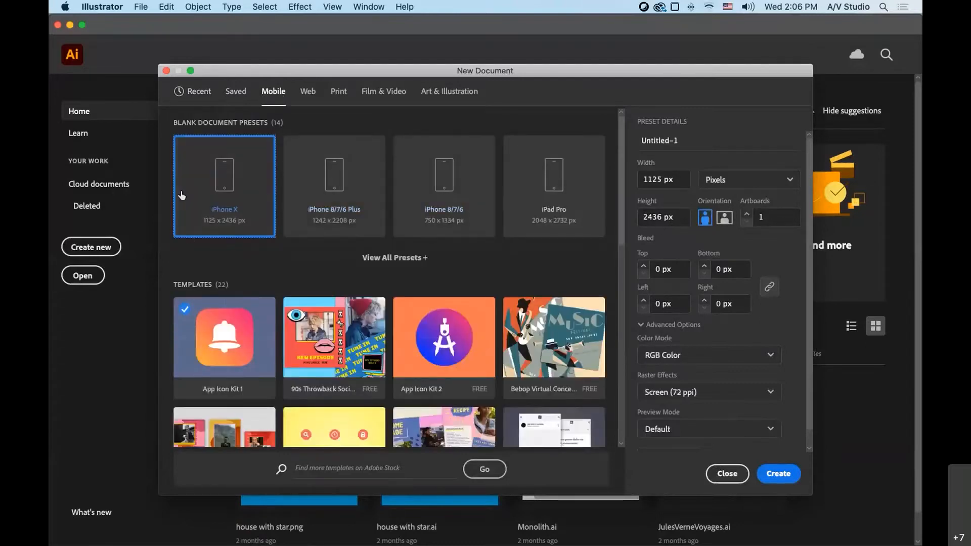
pyautogui.click(308, 97)
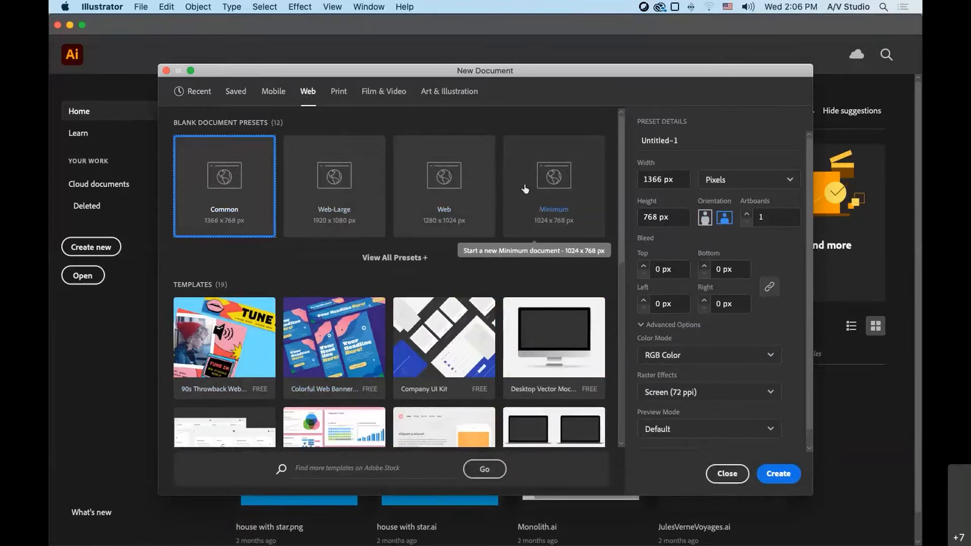
pyautogui.click(339, 98)
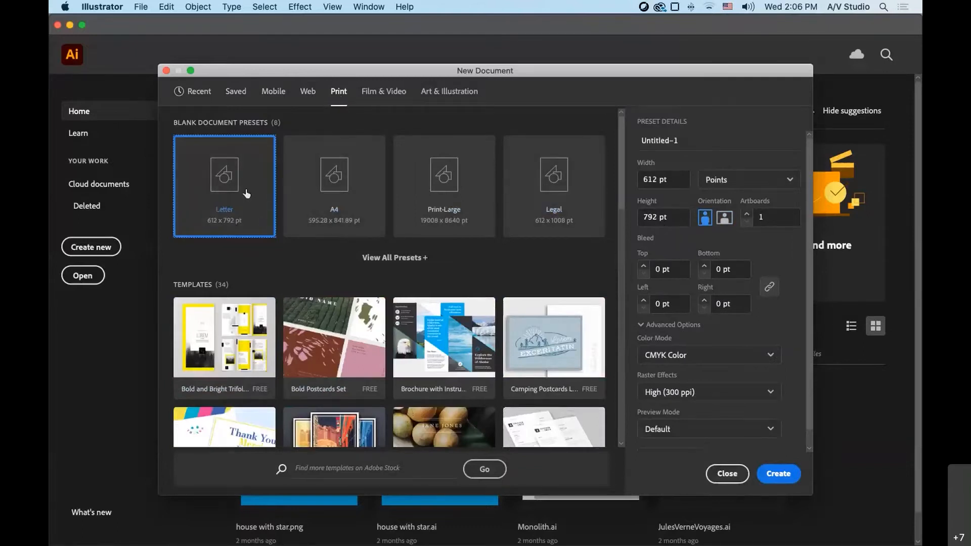
pyautogui.click(380, 92)
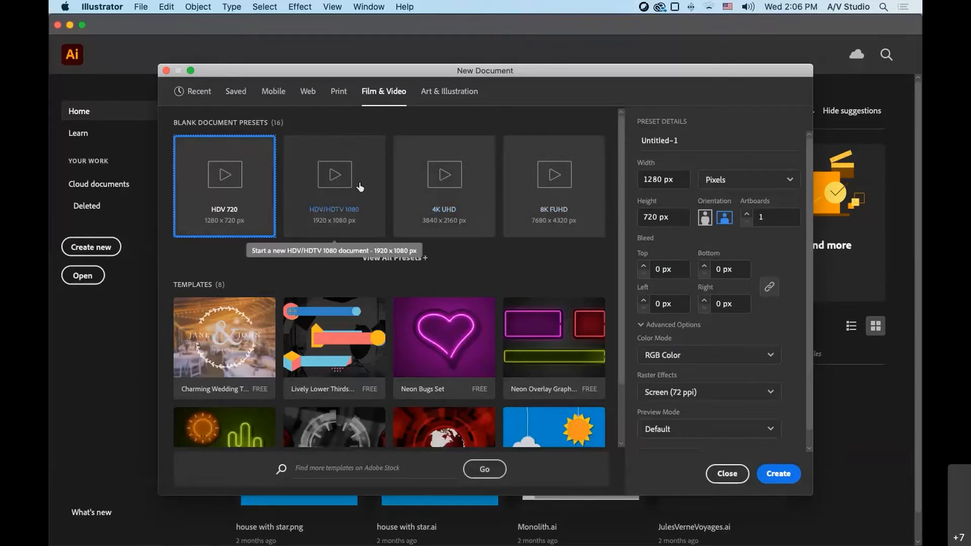
pyautogui.click(446, 88)
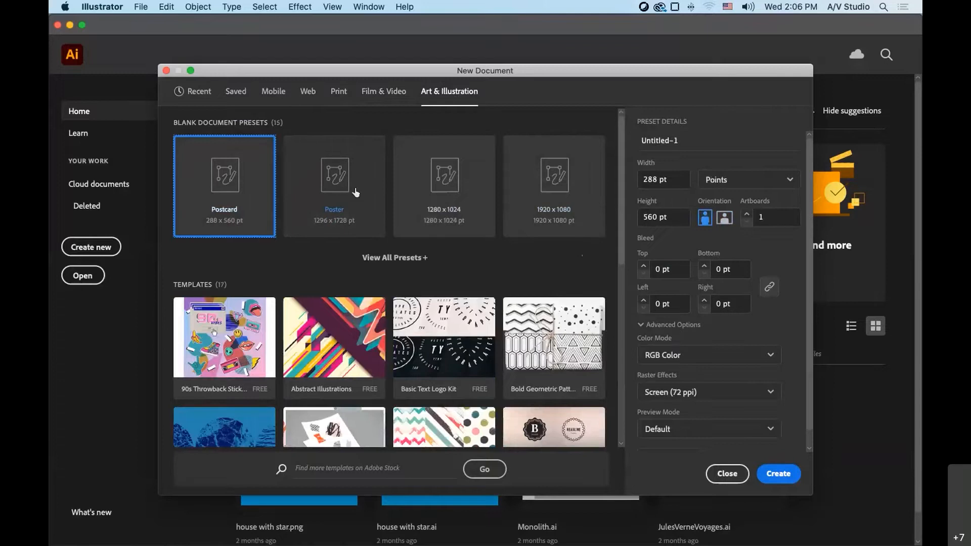
pyautogui.click(193, 91)
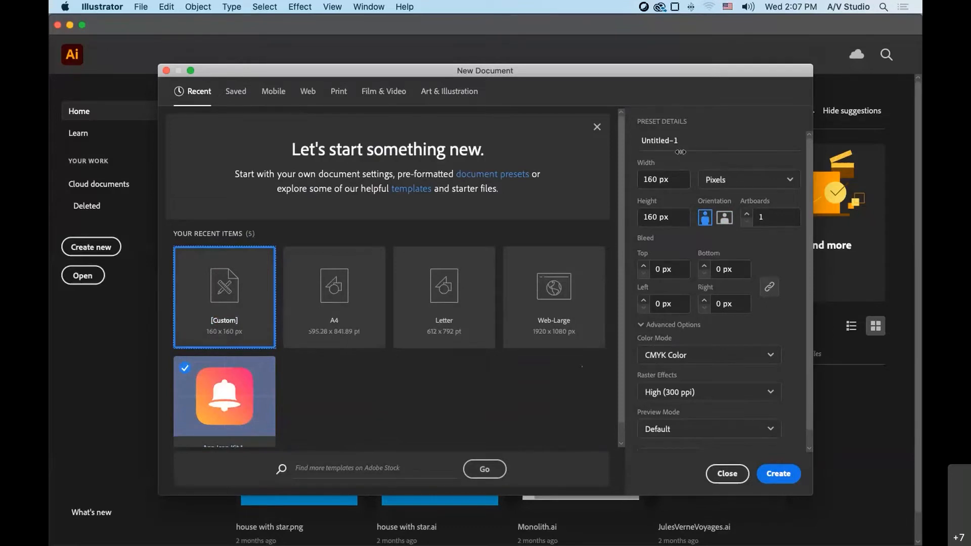
# - Name the new document "Logo Practice"
pyautogui.moveTo(682, 147); pyautogui.dragTo(639, 142)
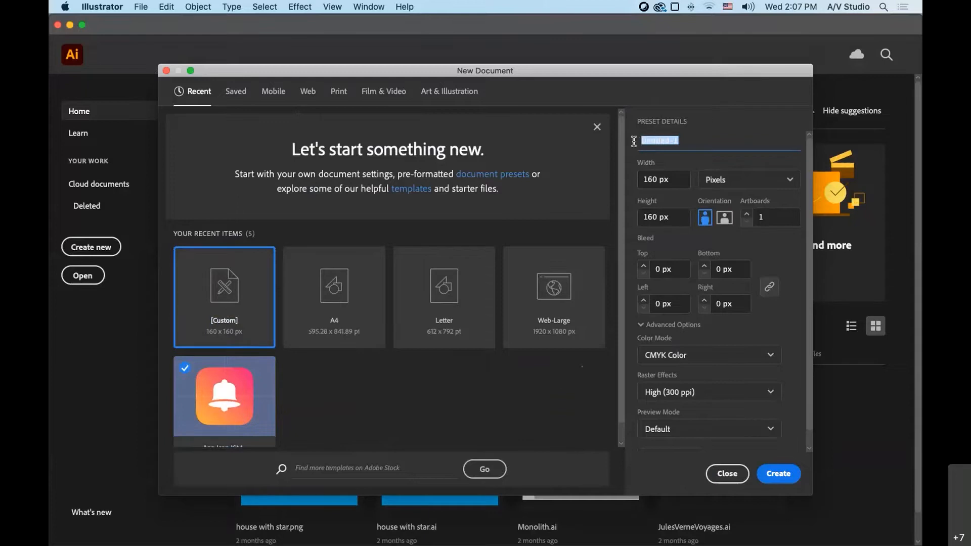
pyautogui.write('Logo Par')
pyautogui.press('BackSpace')
pyautogui.press('BackSpace')
pyautogui.write('ractice')
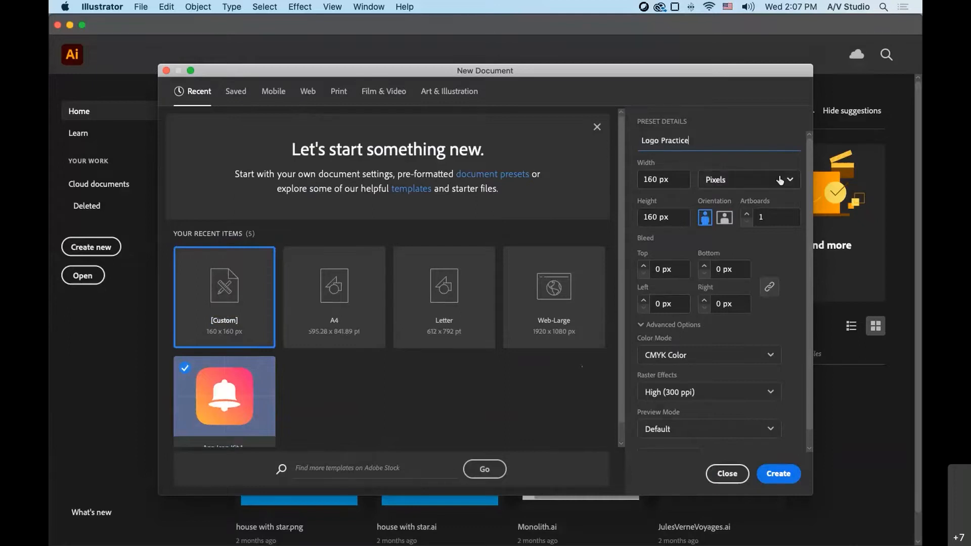
# - Set the document units to inches, with a width of 8.5 in and a height of 11 in
pyautogui.click(784, 180)
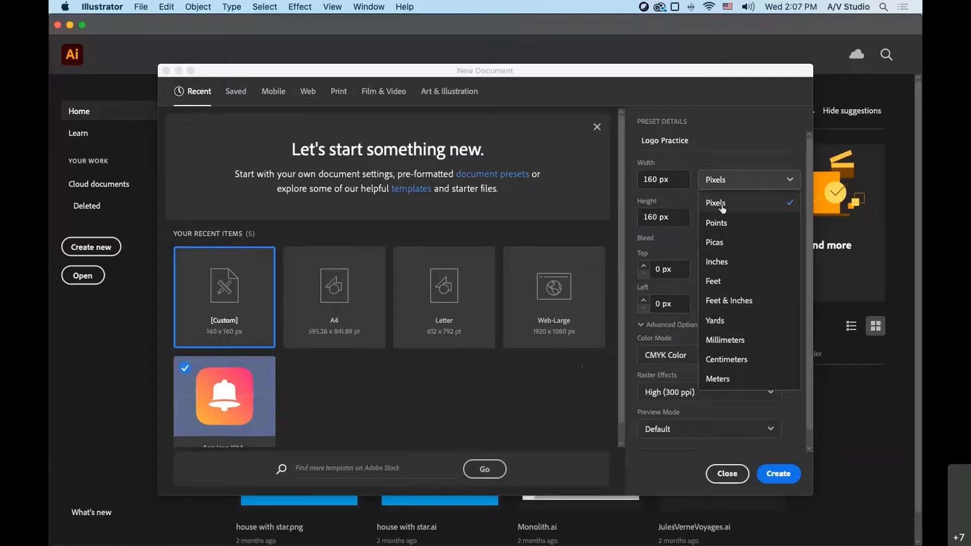
pyautogui.click(728, 267)
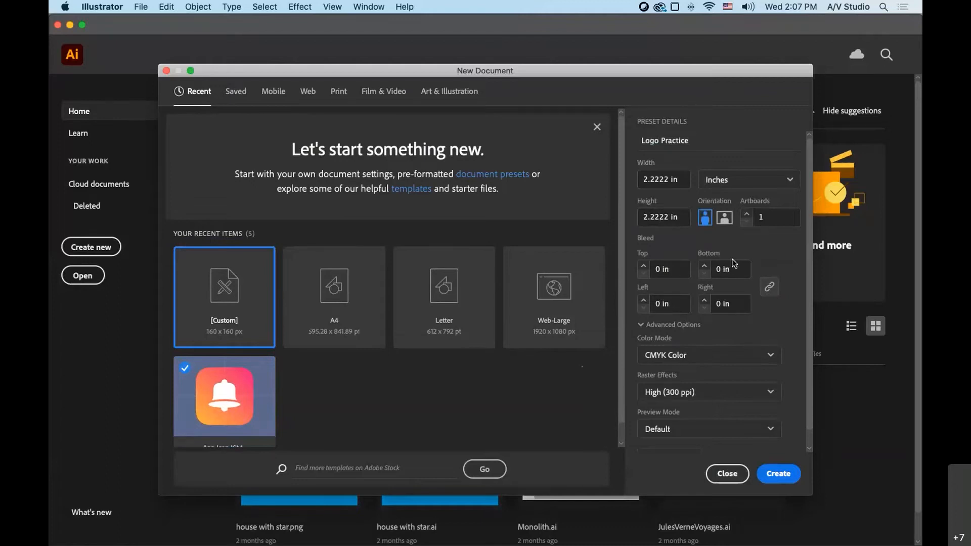
pyautogui.click(682, 183)
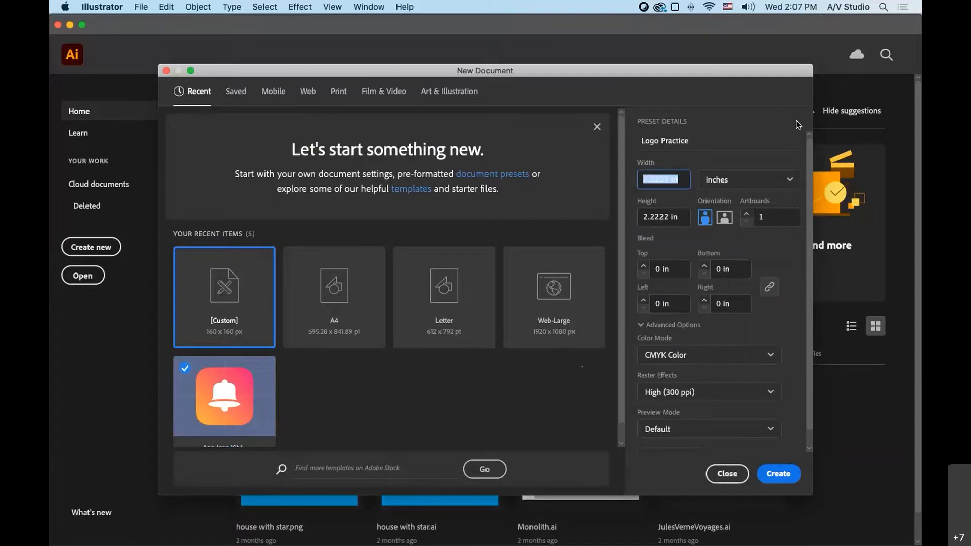
pyautogui.write('8.5')
pyautogui.press('Tab')
pyautogui.press('Tab')
pyautogui.write('11')
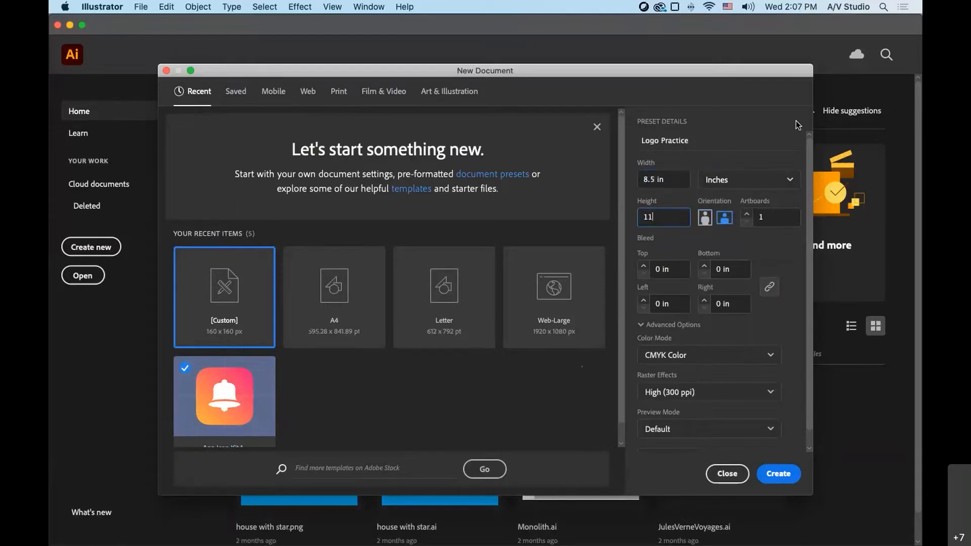
pyautogui.press('Tab')
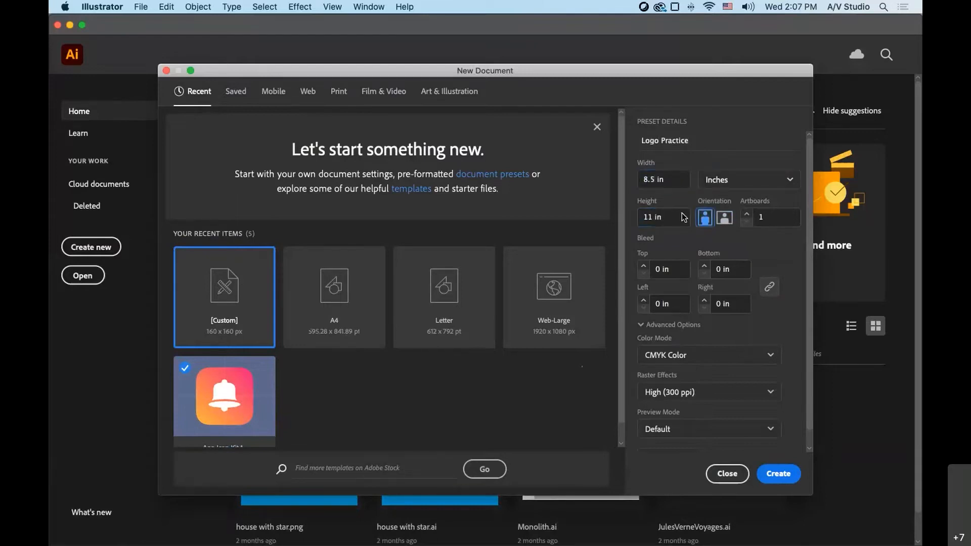
# - Switch the page to landscape orientation, keep CMYK Color as the color mode, and create the document
pyautogui.click(724, 218)
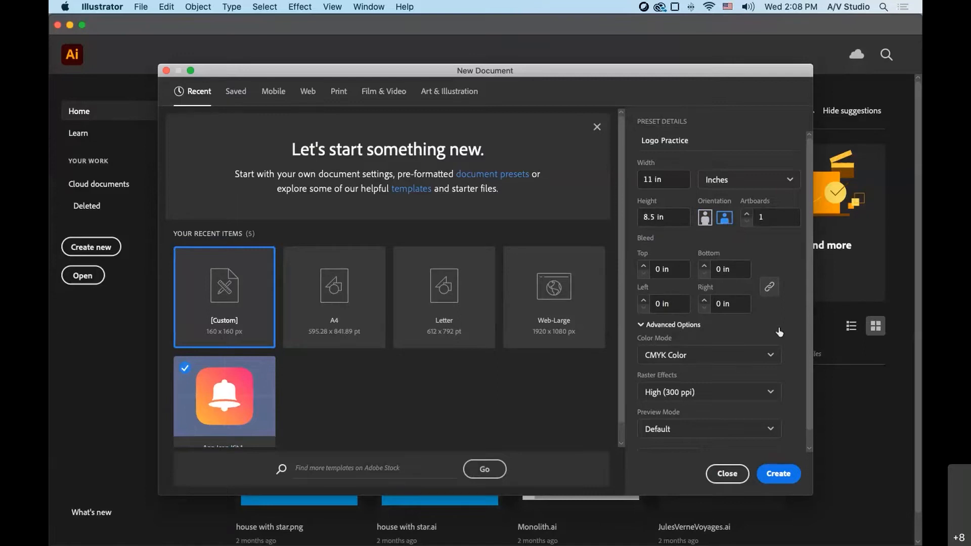
pyautogui.scroll(-1, 782, 331)
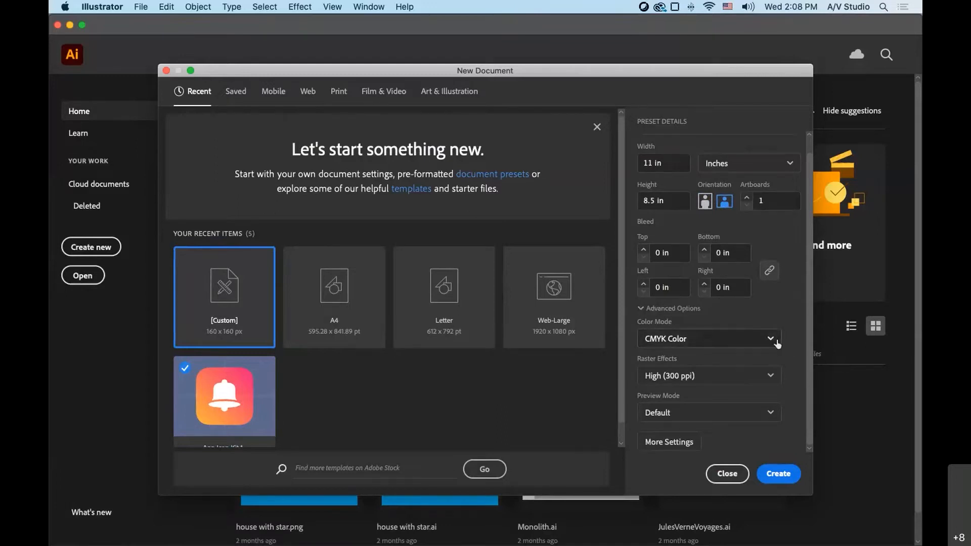
pyautogui.click(771, 339)
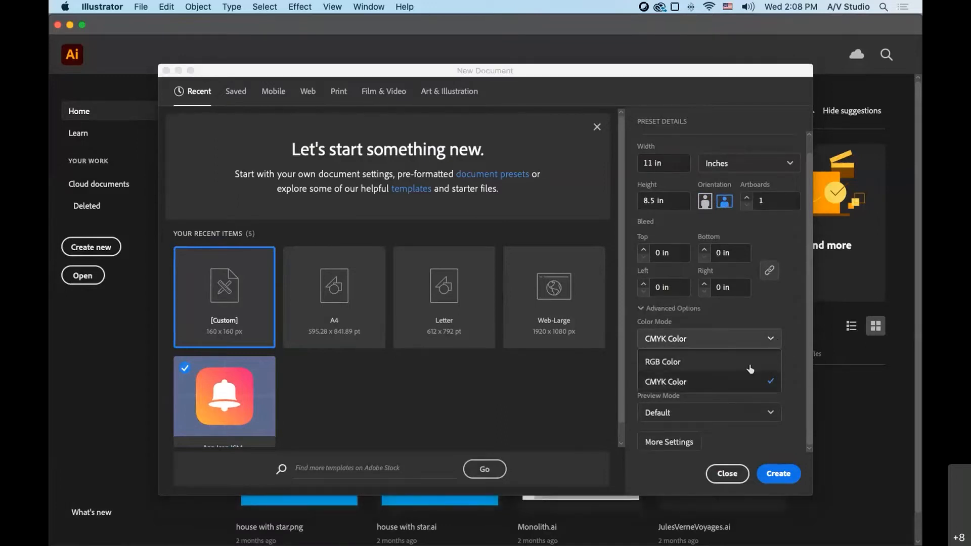
pyautogui.click(774, 346)
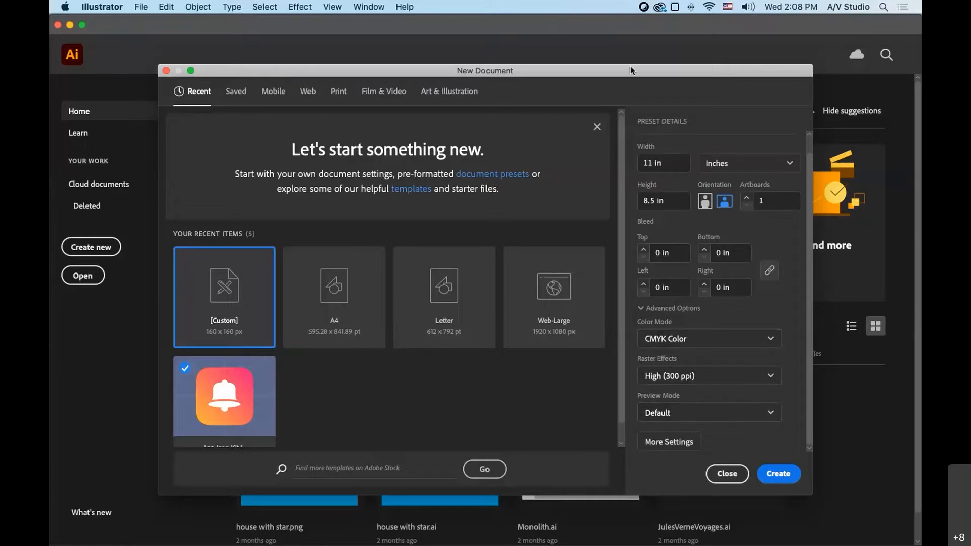
pyautogui.scroll(2, 690, 176)
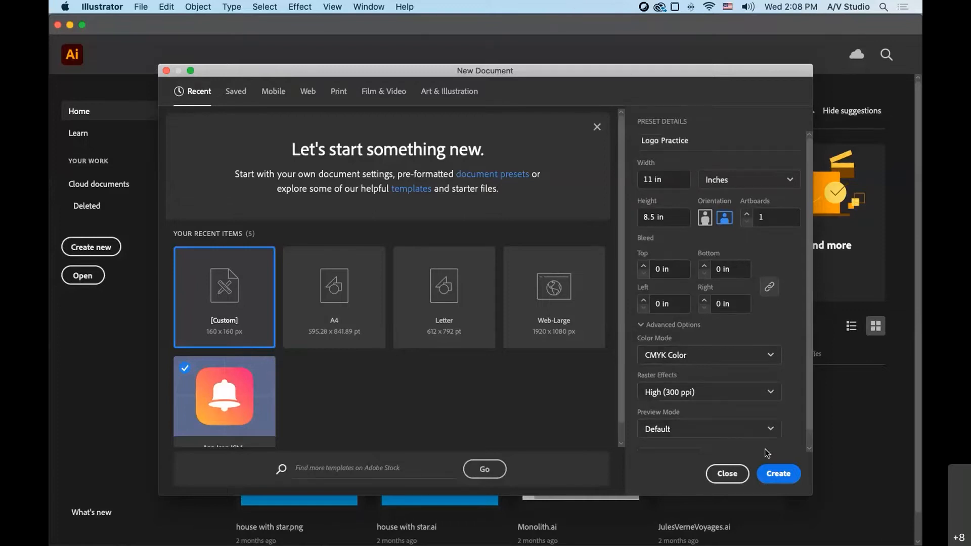
pyautogui.click(782, 476)
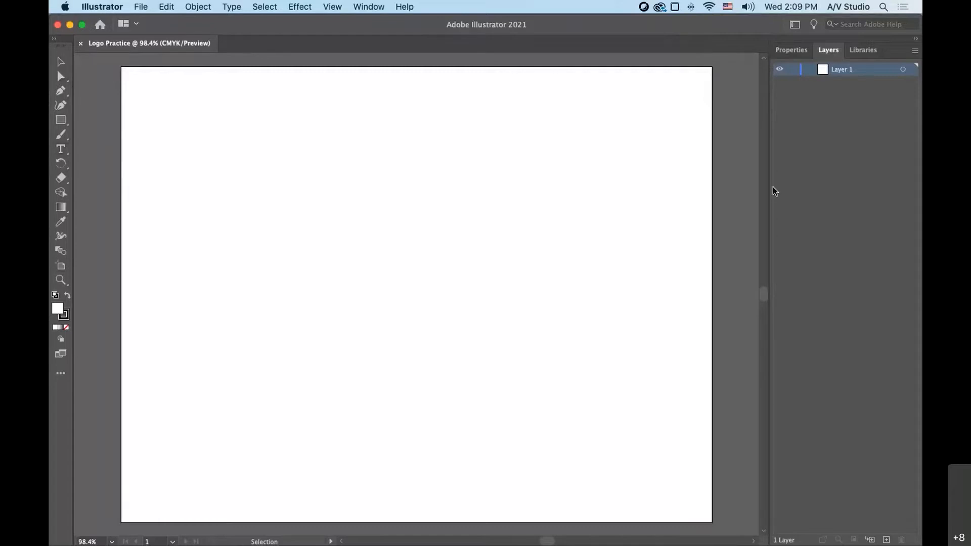
# - Review the document's properties, layers and libraries, and switch the workspace to Essentials Classic
pyautogui.click(797, 54)
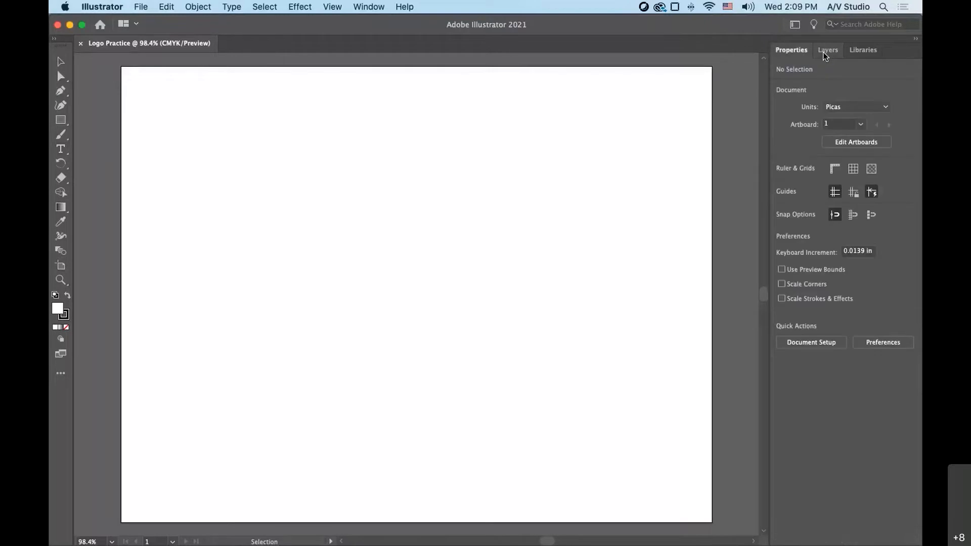
pyautogui.click(826, 52)
pyautogui.click(866, 52)
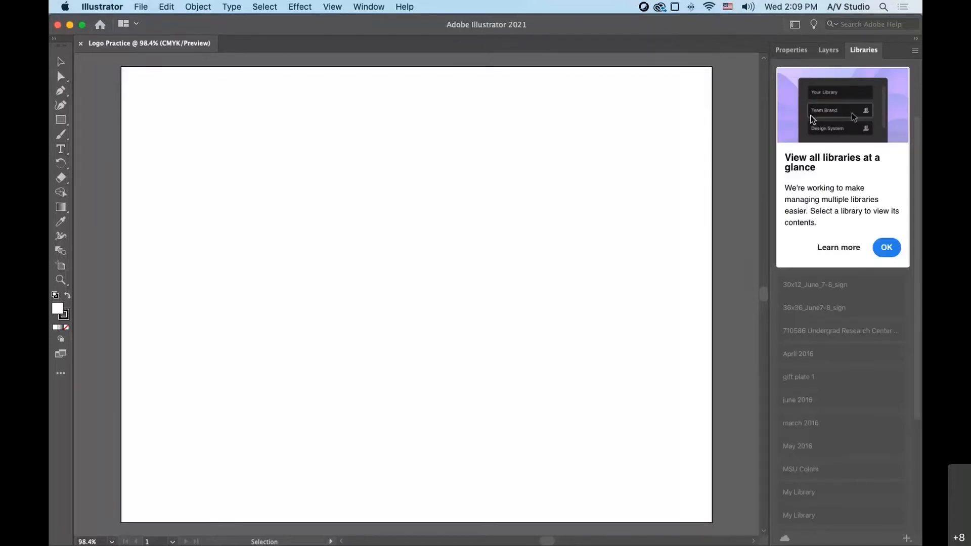
pyautogui.click(803, 52)
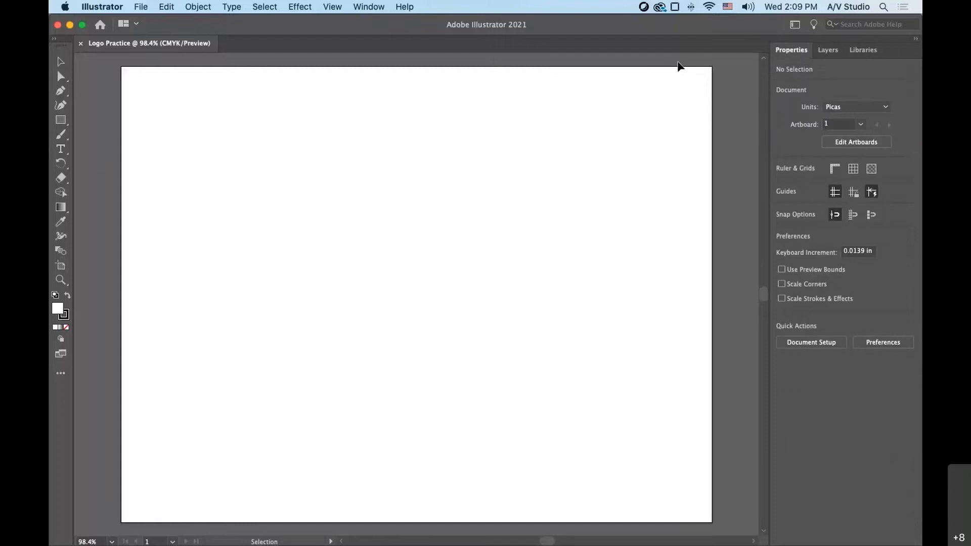
pyautogui.click(796, 25)
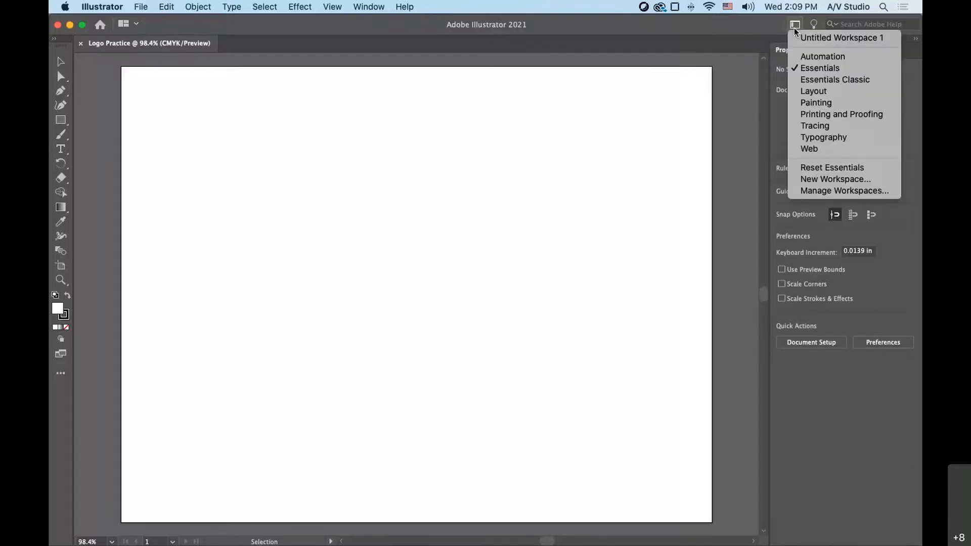
pyautogui.click(815, 80)
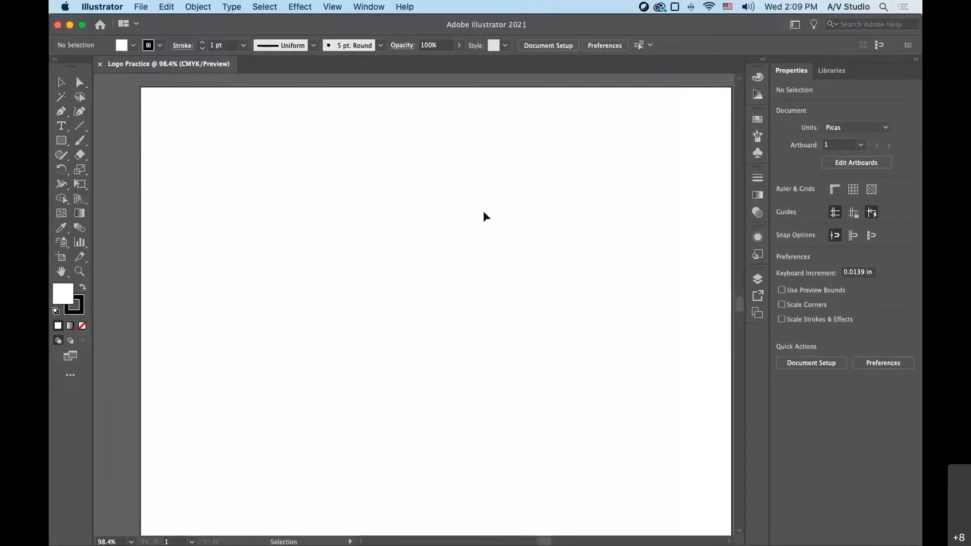
# - Examine the Color and Color Guide options, and enlarge the Swatches panel to show all its color groups
pyautogui.click(758, 77)
pyautogui.click(759, 79)
pyautogui.click(758, 92)
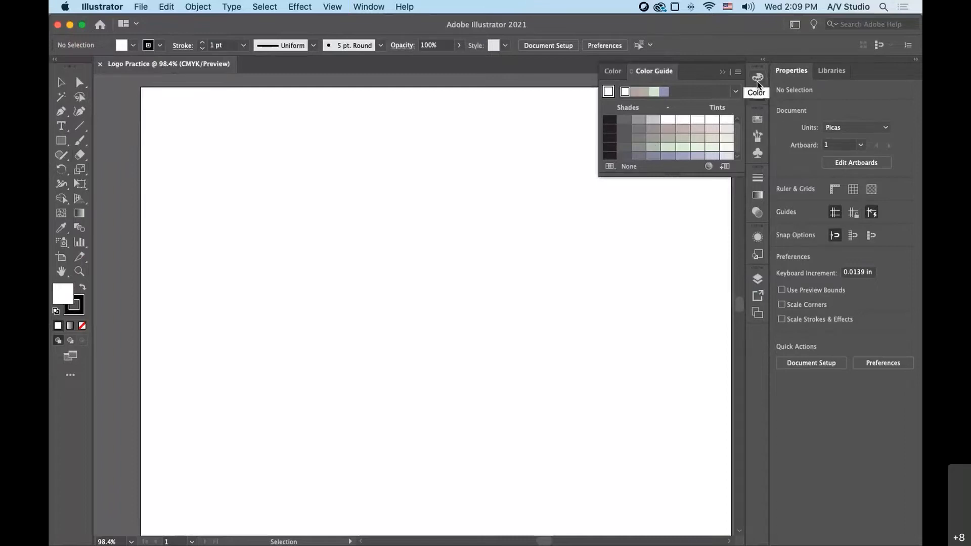
pyautogui.click(756, 120)
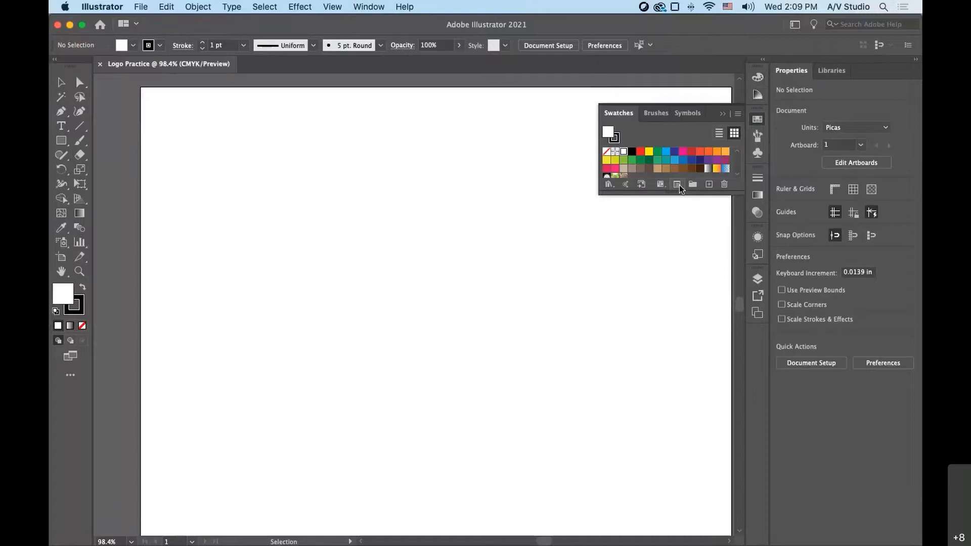
pyautogui.moveTo(674, 193); pyautogui.dragTo(673, 268)
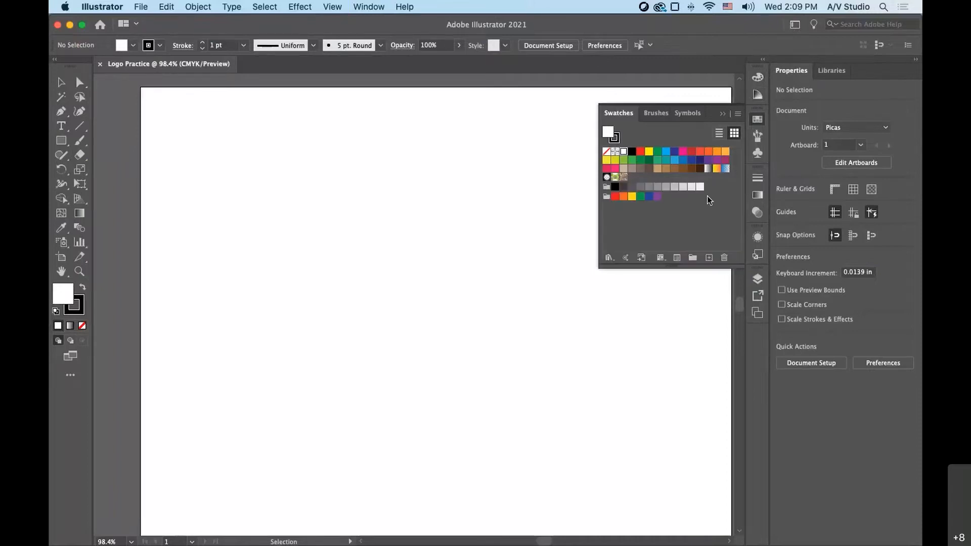
# - Examine the Brushes, Symbols, Stroke, Gradient and Transparency panels
pyautogui.click(757, 152)
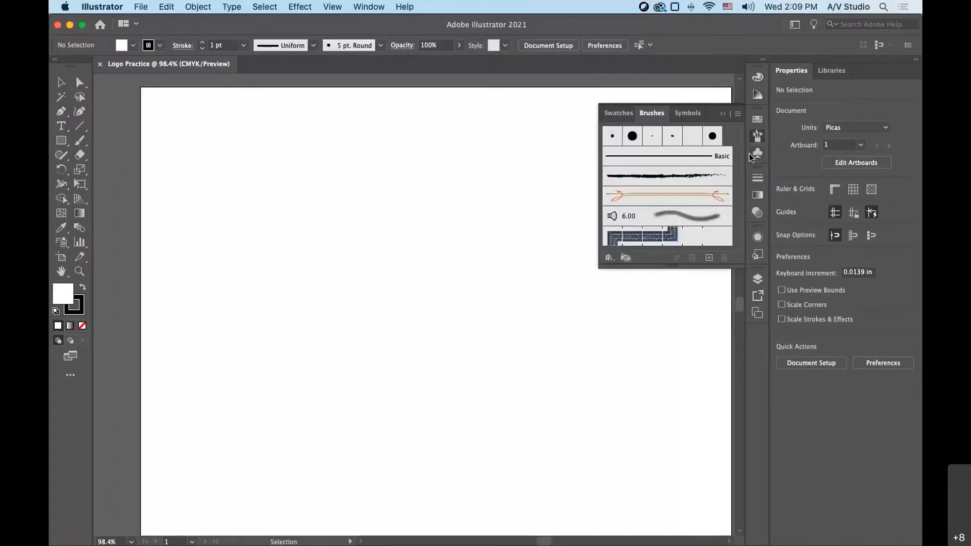
pyautogui.click(757, 153)
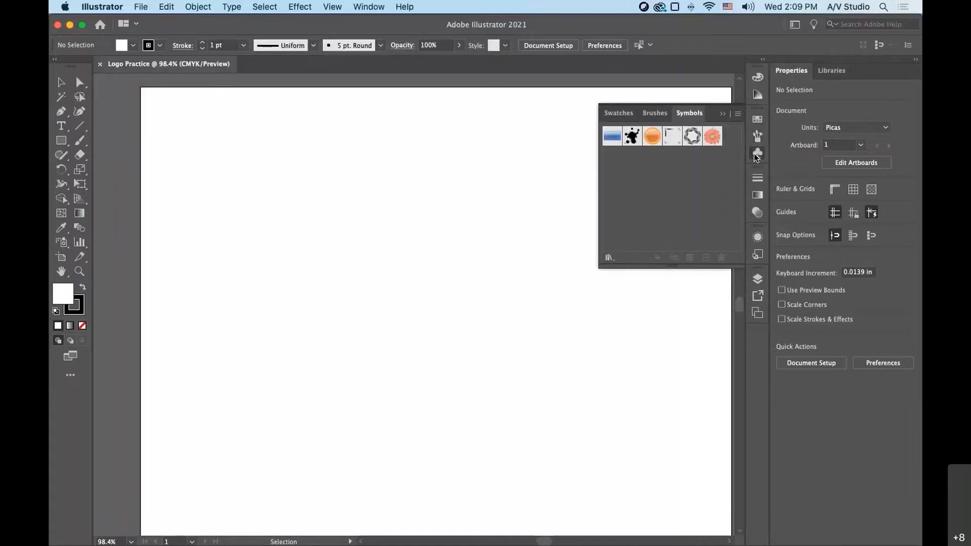
pyautogui.click(759, 144)
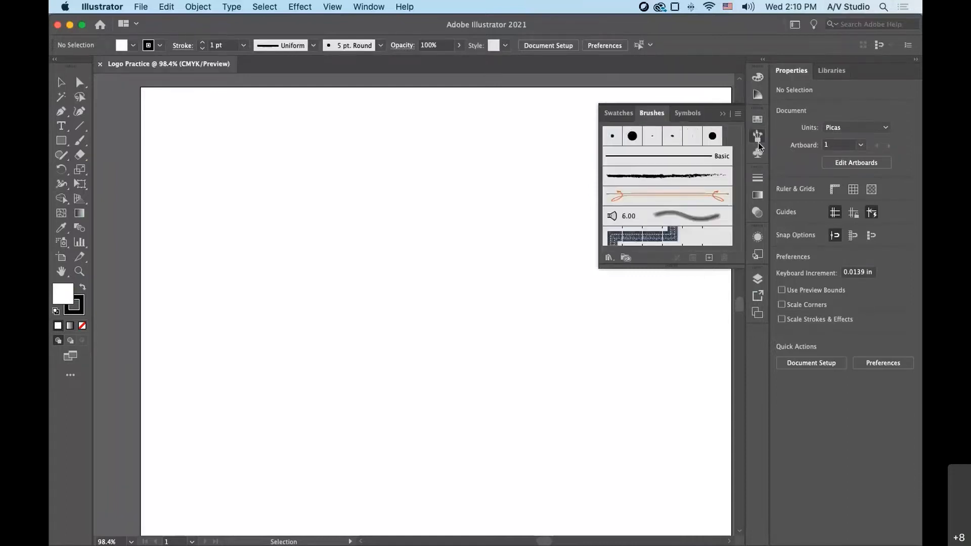
pyautogui.click(757, 174)
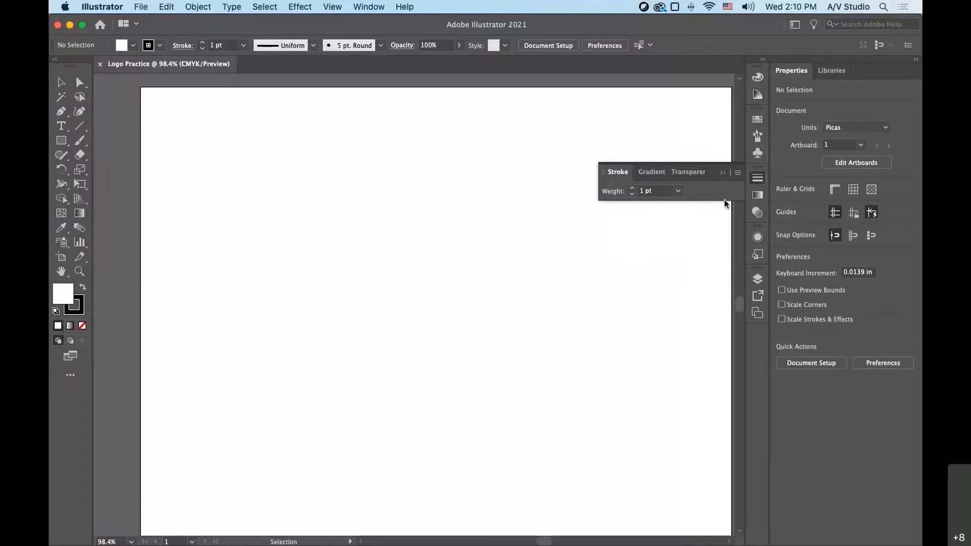
pyautogui.click(755, 197)
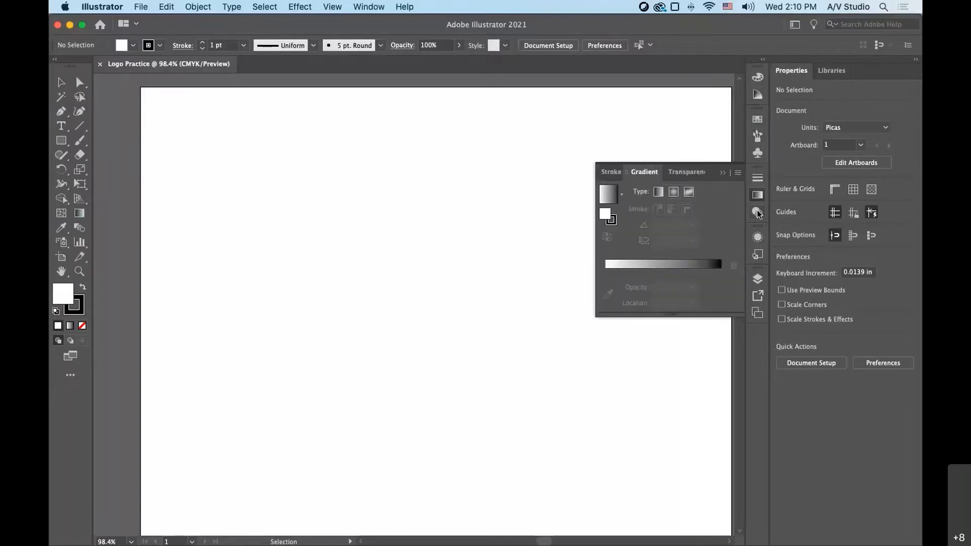
pyautogui.click(758, 213)
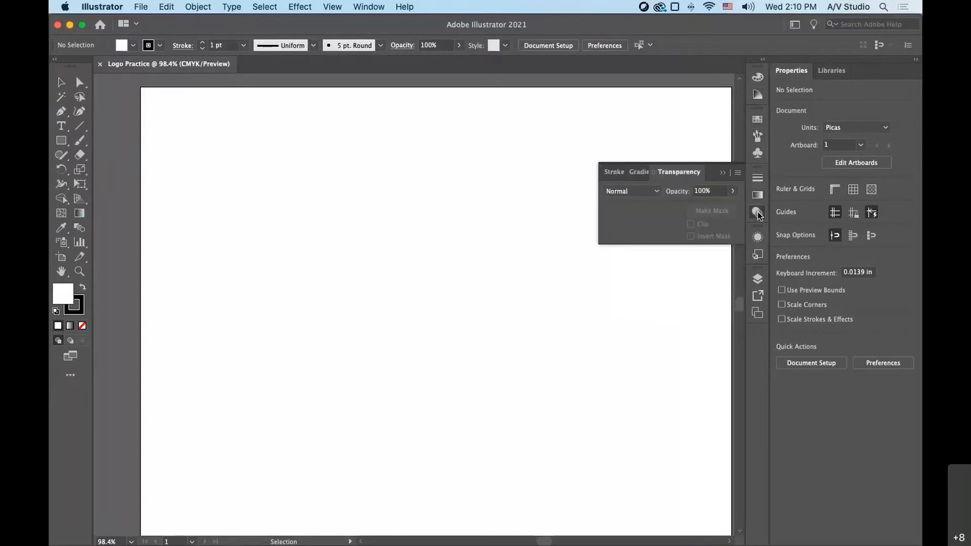
# - Examine the Appearance, Graphic Styles, Layers and Asset Export panels, returning to the document's layers
pyautogui.click(760, 241)
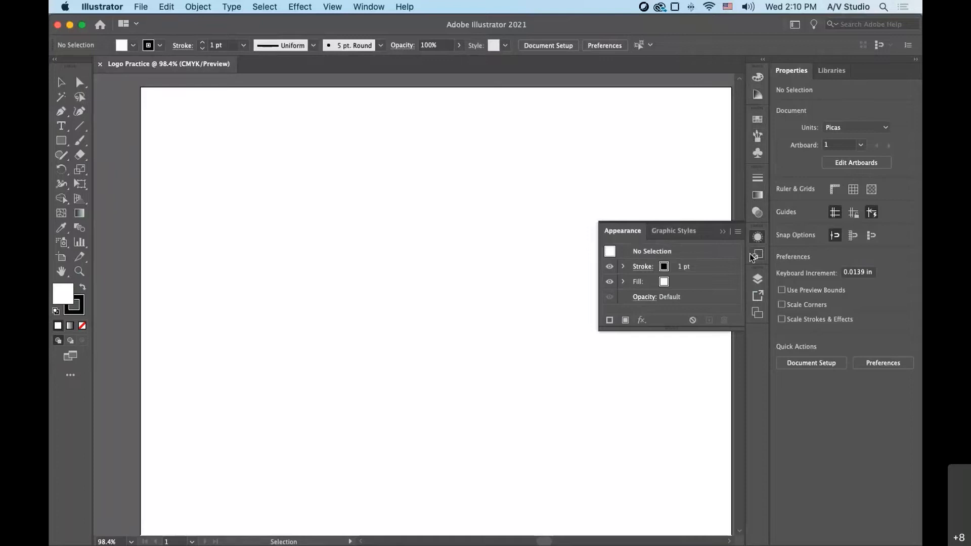
pyautogui.click(753, 256)
pyautogui.click(758, 277)
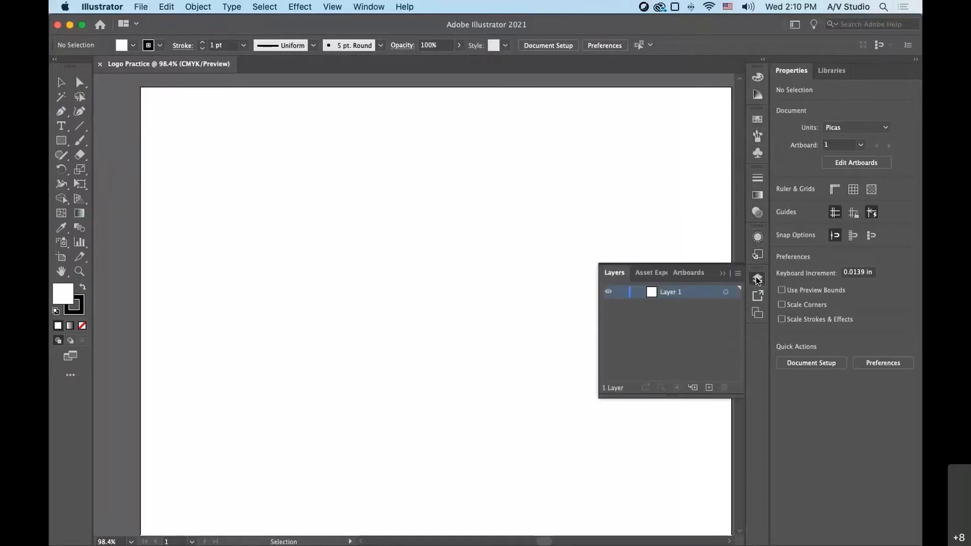
pyautogui.click(757, 296)
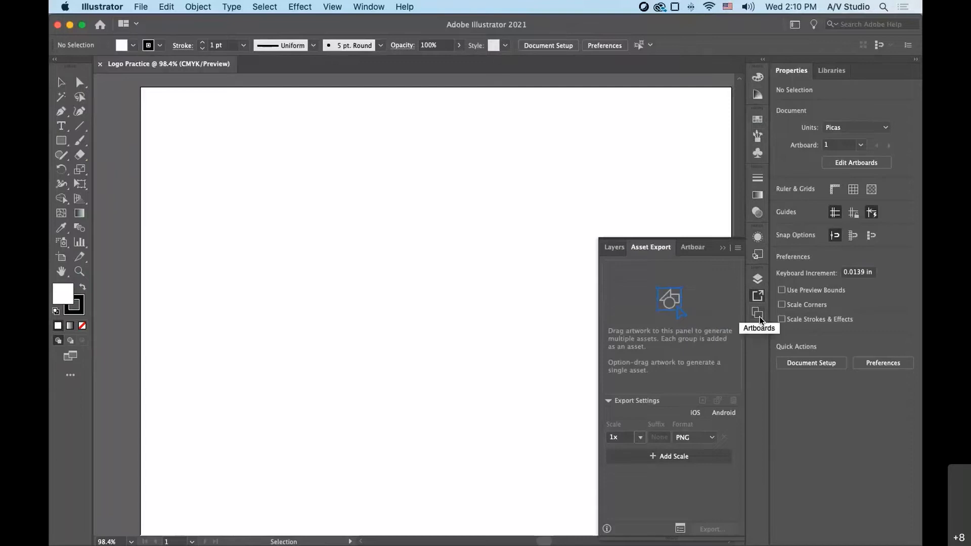
pyautogui.click(757, 278)
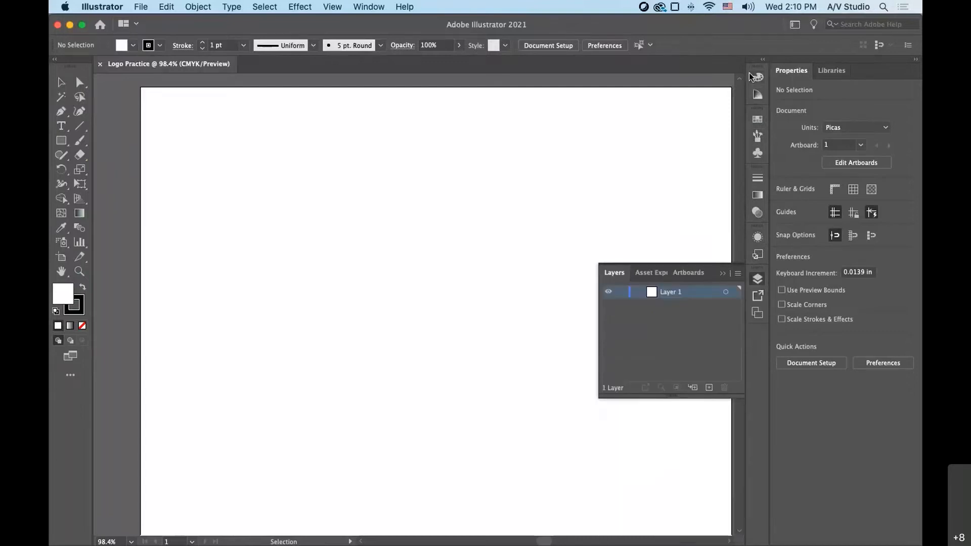
# - Detach the Color panel from its dock, float it over the artboard, and close it
pyautogui.click(753, 76)
pyautogui.moveTo(610, 74); pyautogui.dragTo(219, 147)
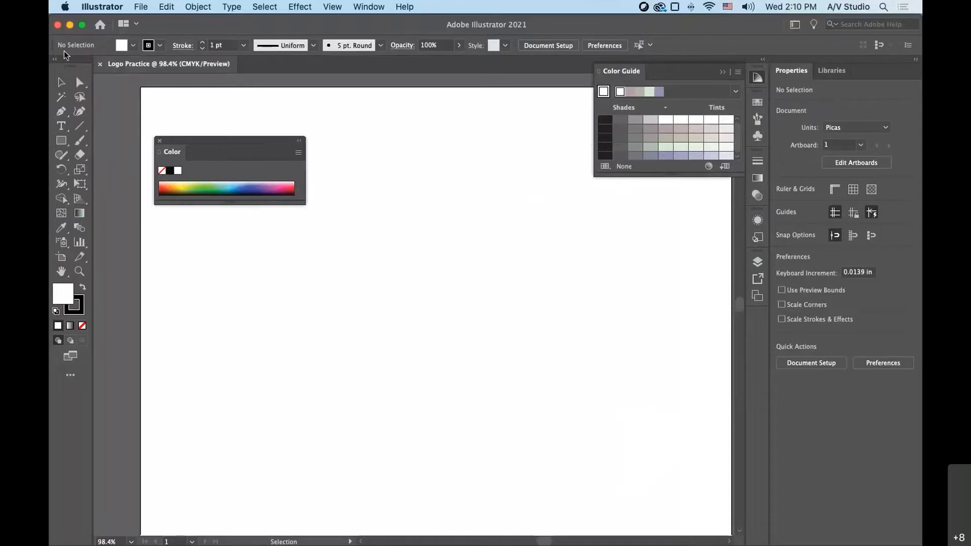
pyautogui.click(160, 142)
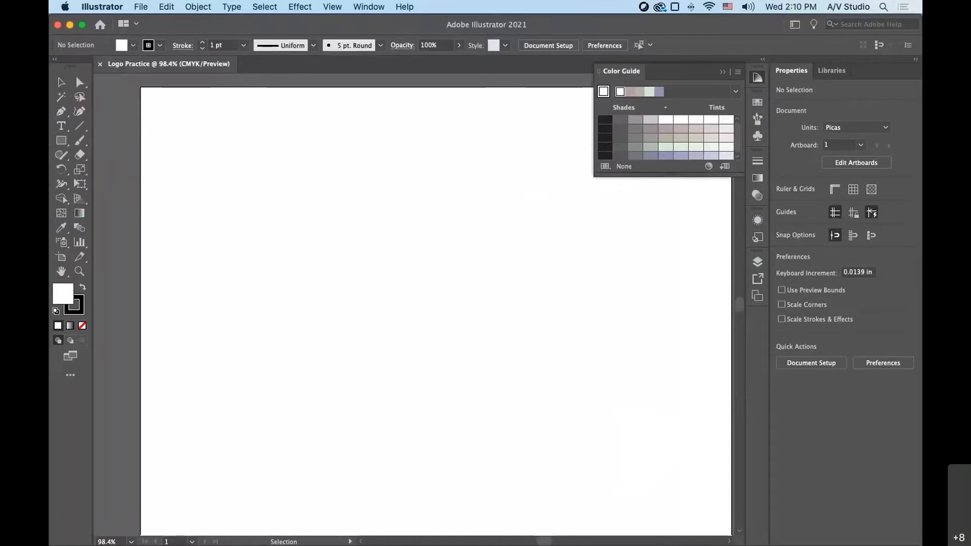
# - Open the Pathfinder panel and dock its group, including Transform and Align, below Artboards in the collapsed panel column
pyautogui.click(367, 7)
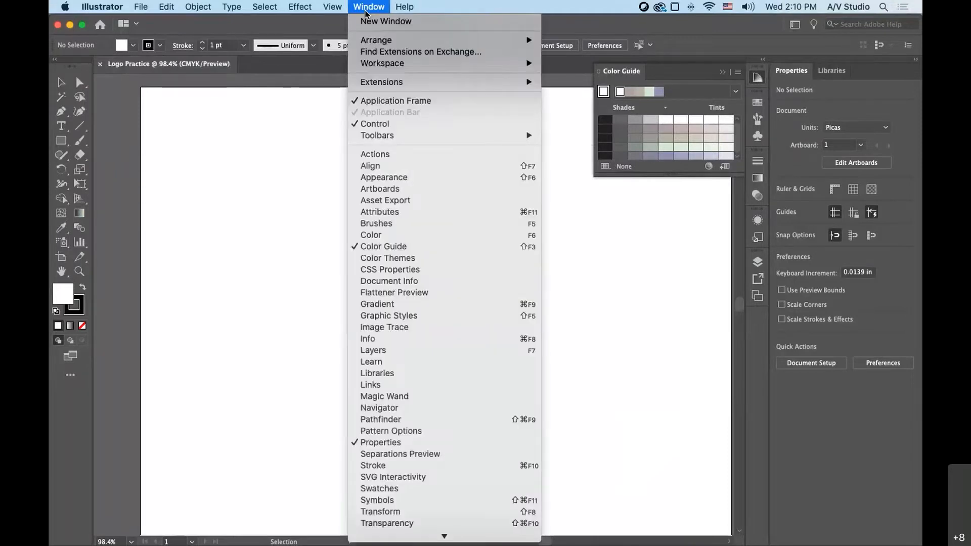
pyautogui.click(396, 424)
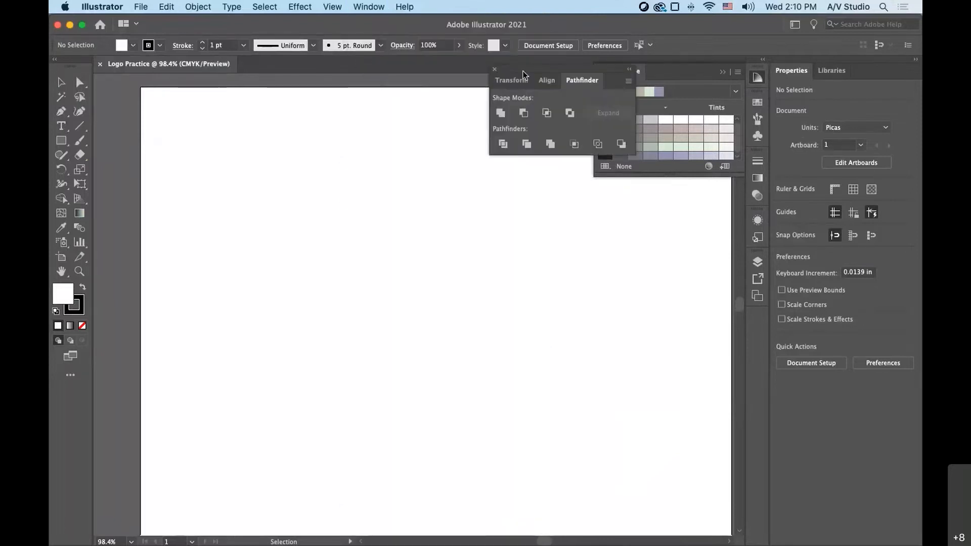
pyautogui.moveTo(524, 74); pyautogui.dragTo(757, 332)
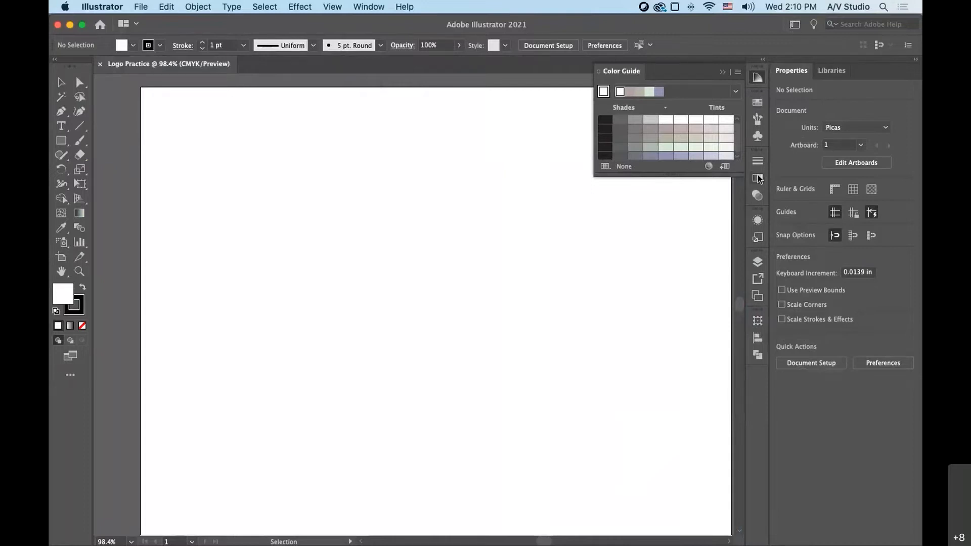
# - Reset the Essentials Classic workspace to its default panel arrangement
pyautogui.click(799, 29)
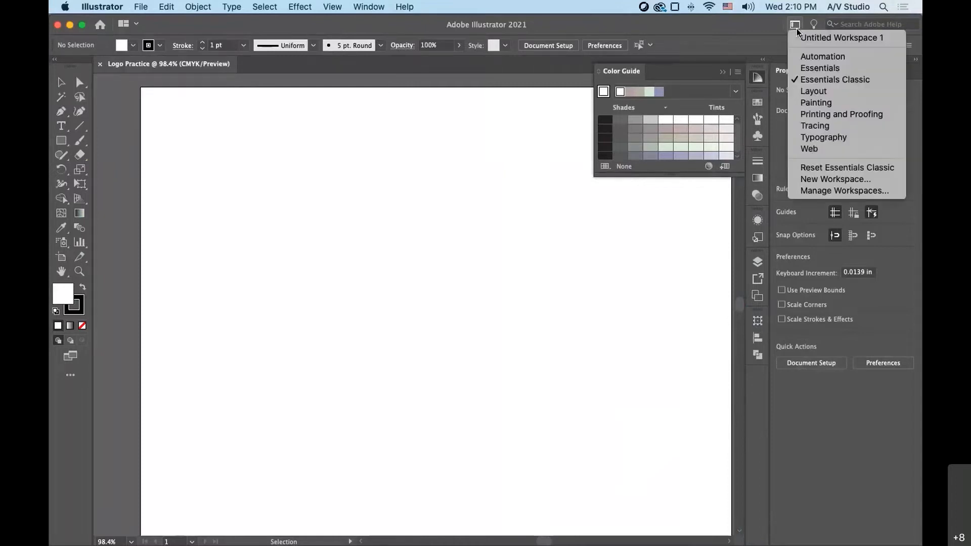
pyautogui.click(839, 168)
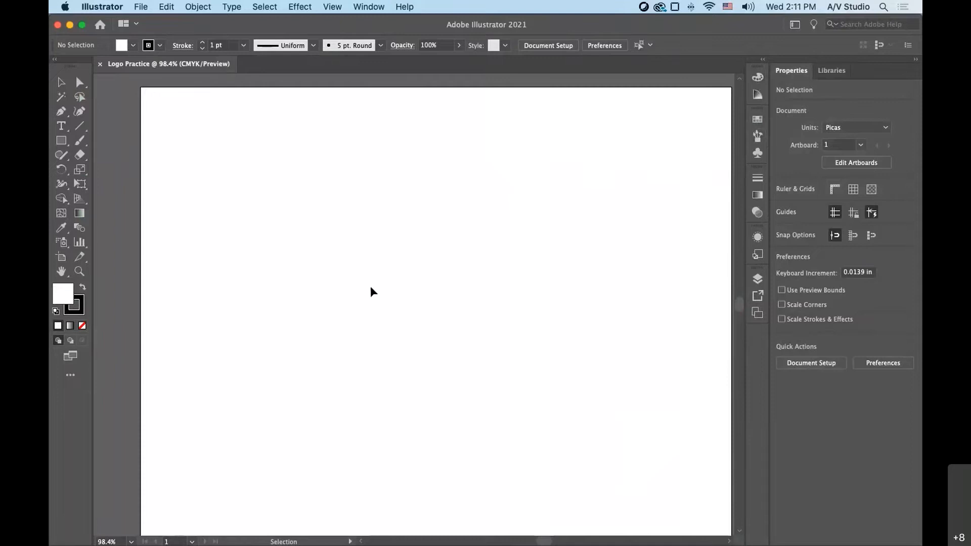
# - Draw two overlapping ellipses in the artboard's upper-left area, about 3.44 x 1.80 in and 4.70 x 1.67 in
pyautogui.click(60, 140)
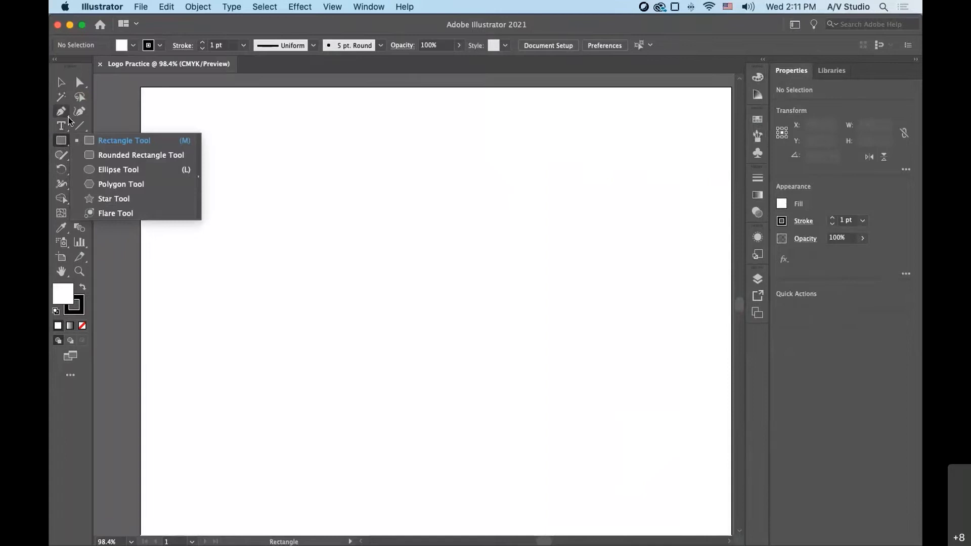
pyautogui.click(60, 142)
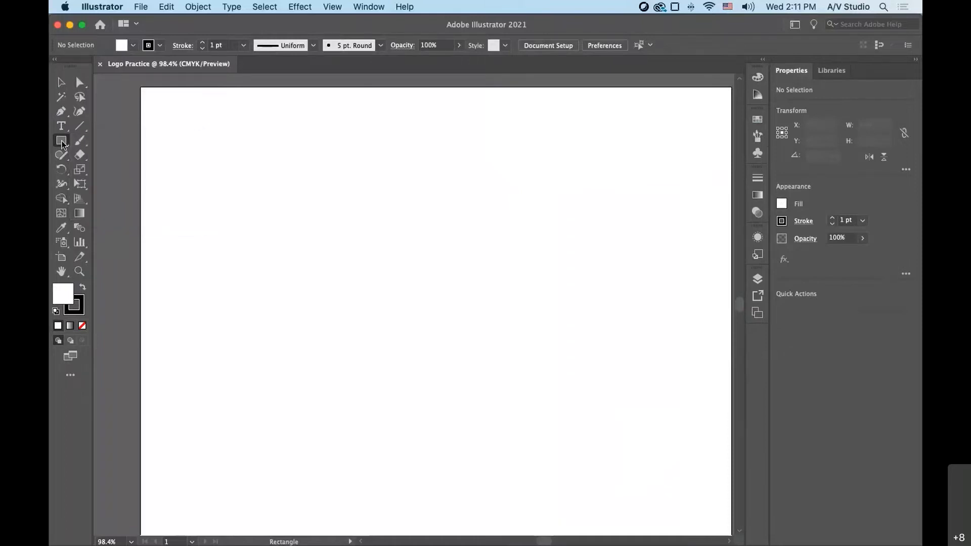
pyautogui.click(62, 143)
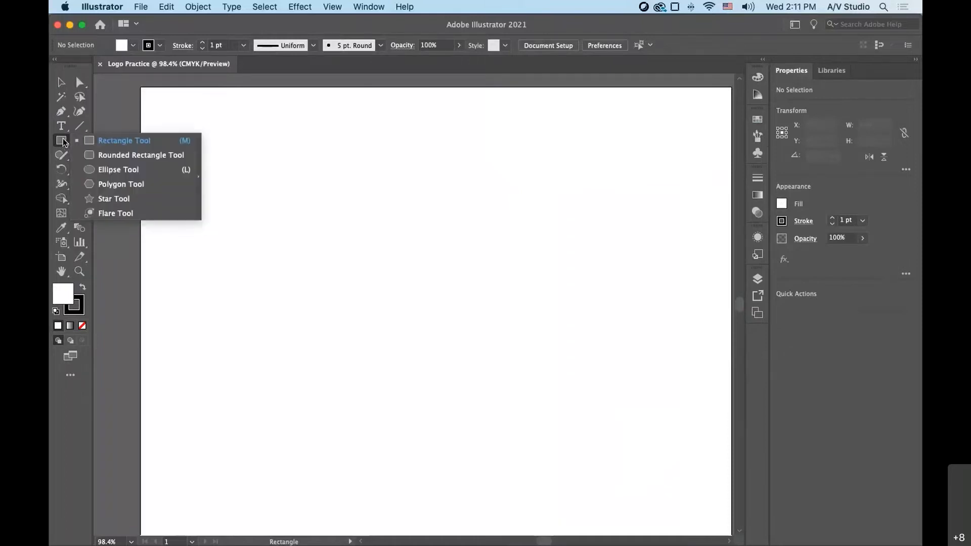
pyautogui.click(120, 170)
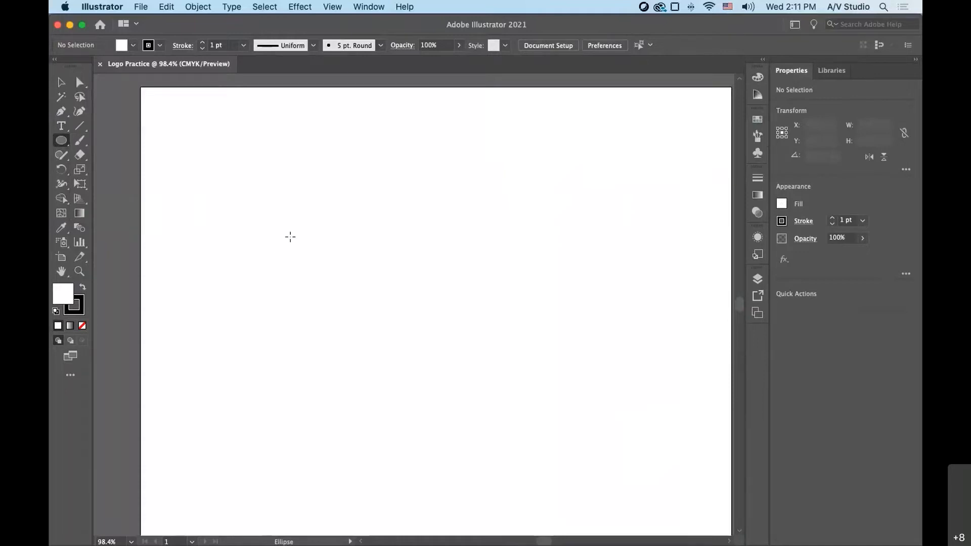
pyautogui.moveTo(205, 147)
pyautogui.mouseDown()
pyautogui.moveTo(398, 226)
pyautogui.moveTo(393, 242)
pyautogui.mouseUp()
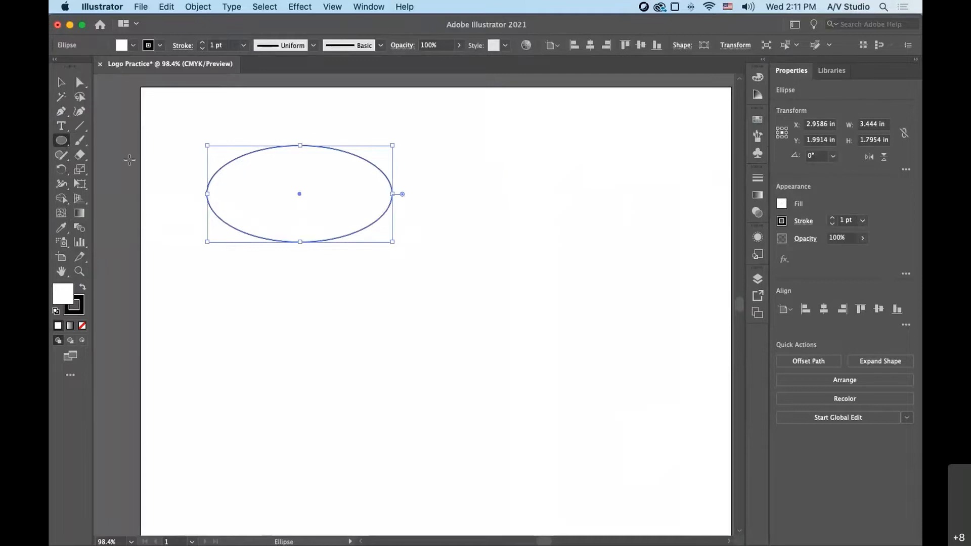
pyautogui.moveTo(249, 178); pyautogui.dragTo(500, 268)
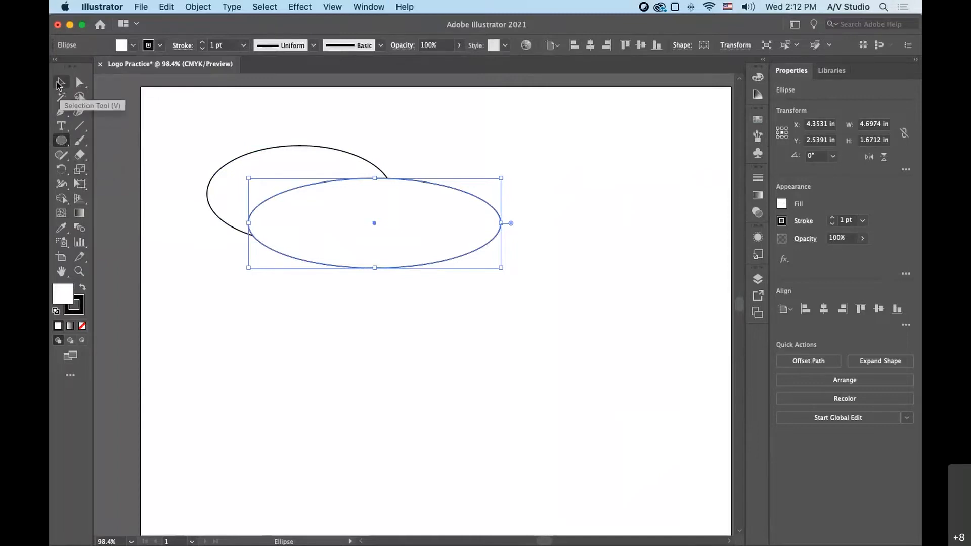
# - Move the wider ellipse right and slightly down to reduce the overlap, and practice selecting one ellipse and both together
pyautogui.click(61, 83)
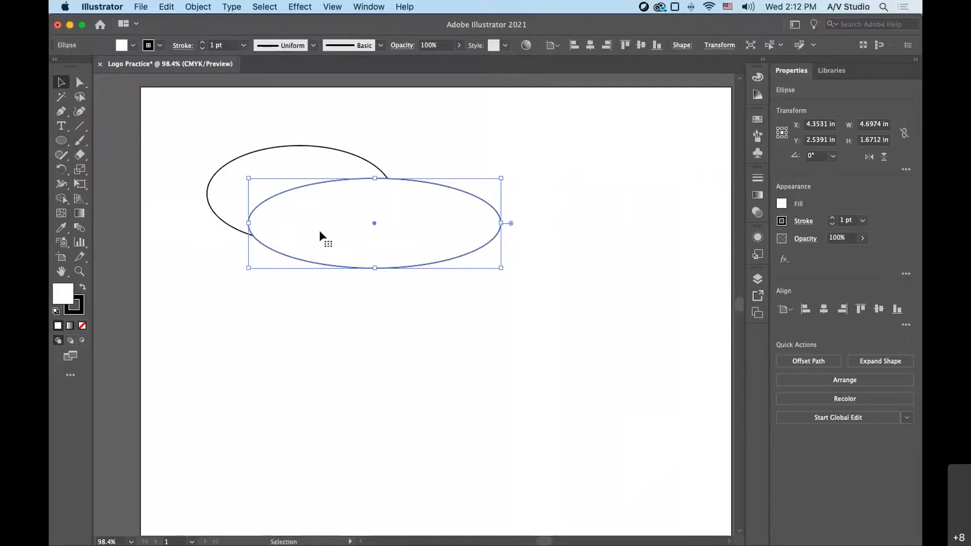
pyautogui.moveTo(320, 257); pyautogui.dragTo(374, 273)
pyautogui.click(243, 177)
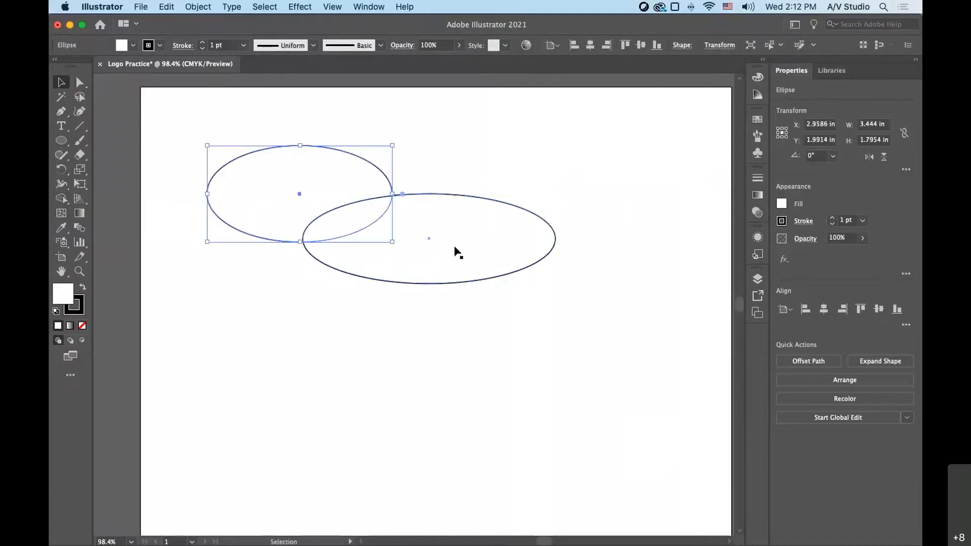
pyautogui.moveTo(217, 119); pyautogui.dragTo(449, 264)
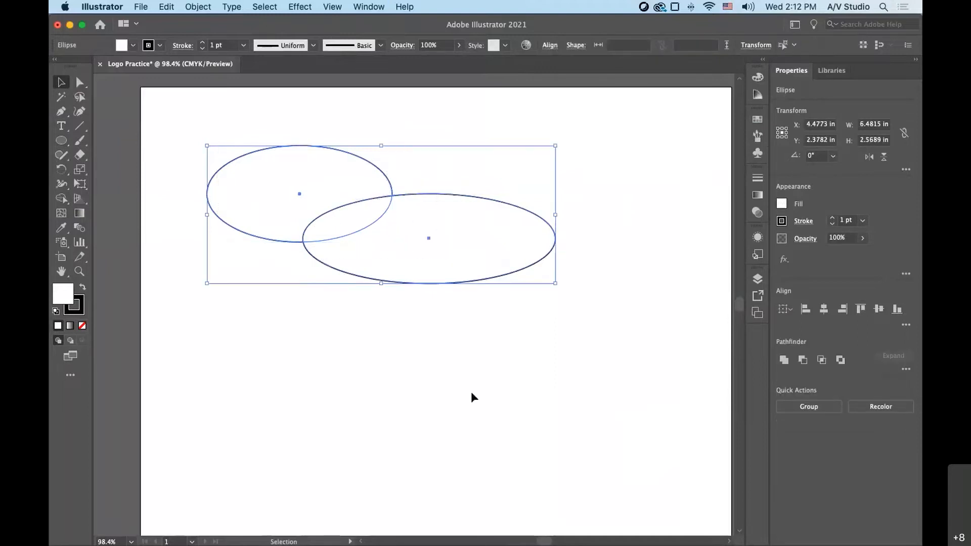
pyautogui.click(572, 275)
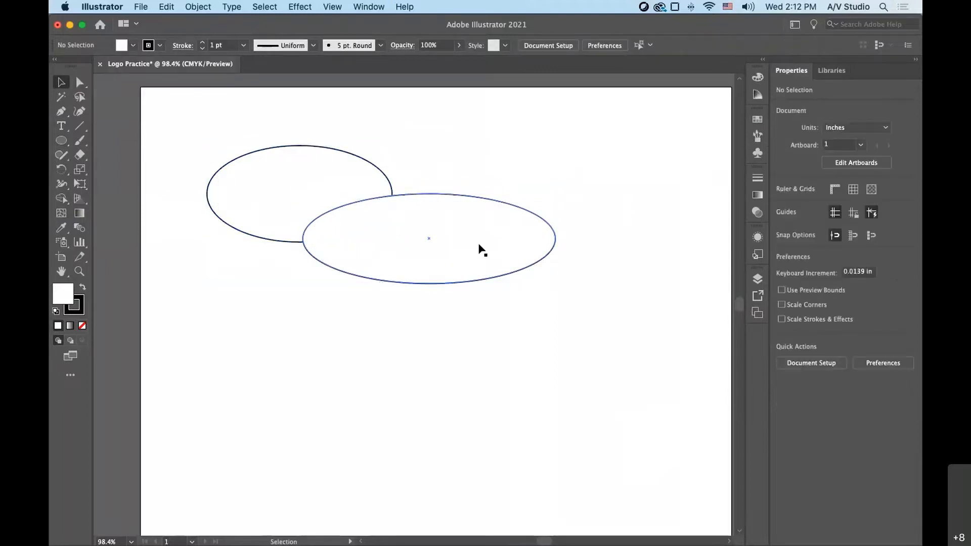
pyautogui.press('super+a')
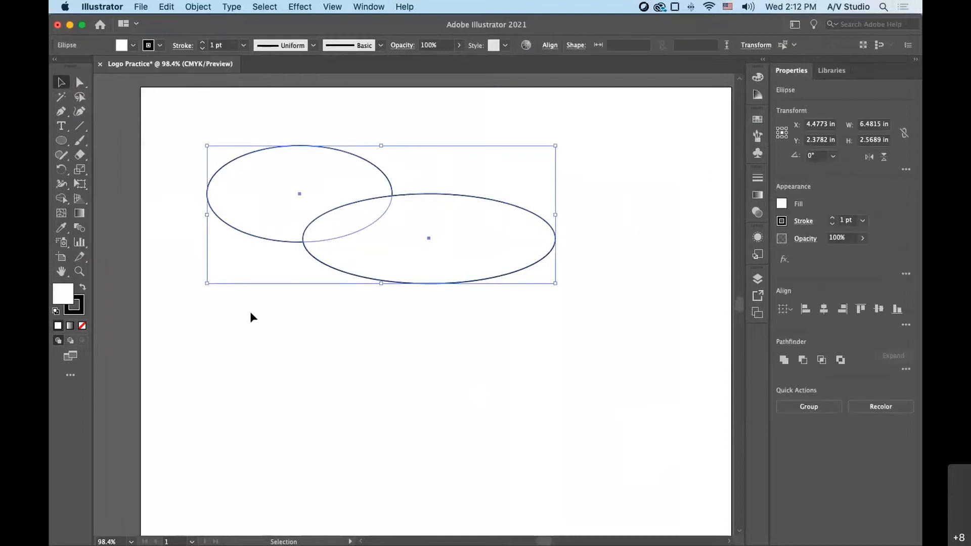
# - Rotate the upper-left ellipse about 21.2° and resize the other to about 3.32 x 1.82 in, moving it over the rotated one
pyautogui.click(221, 208)
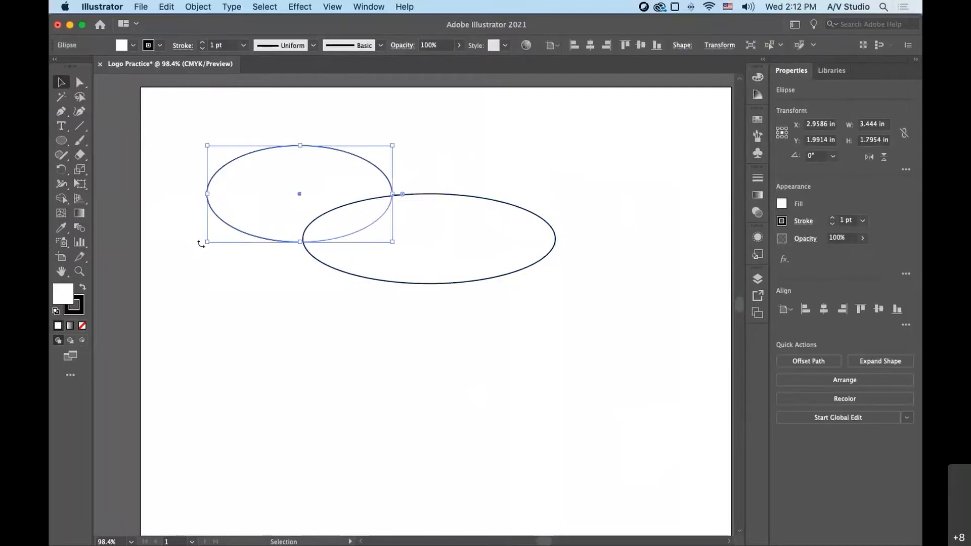
pyautogui.moveTo(203, 245); pyautogui.dragTo(240, 256)
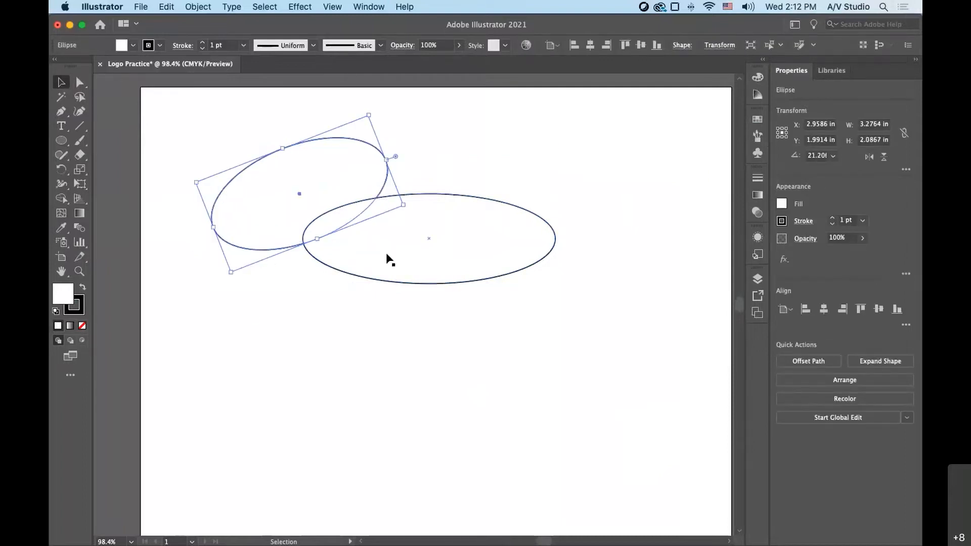
pyautogui.click(387, 258)
pyautogui.moveTo(556, 284); pyautogui.dragTo(483, 294)
pyautogui.moveTo(399, 248); pyautogui.dragTo(355, 225)
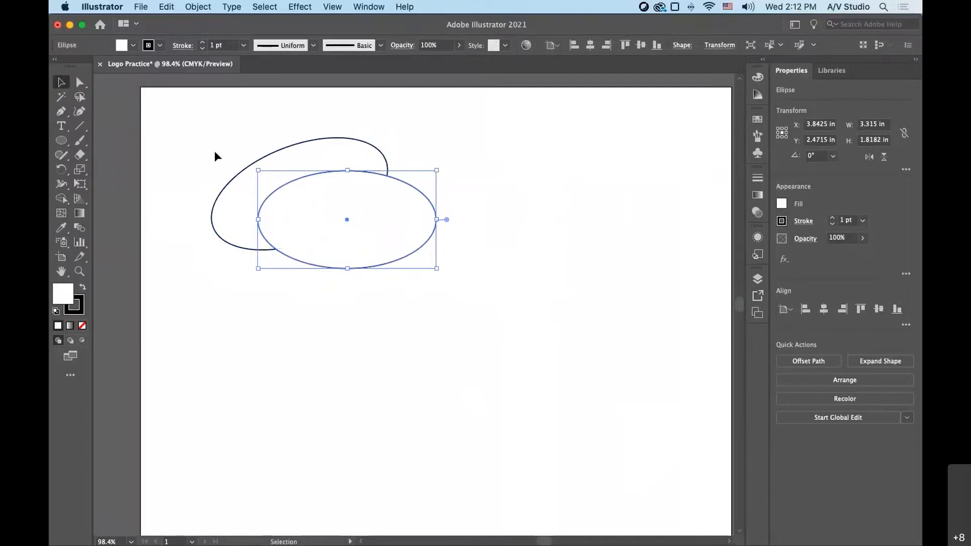
# - Delete both practice ellipses from the artboard
pyautogui.moveTo(202, 125); pyautogui.dragTo(468, 296)
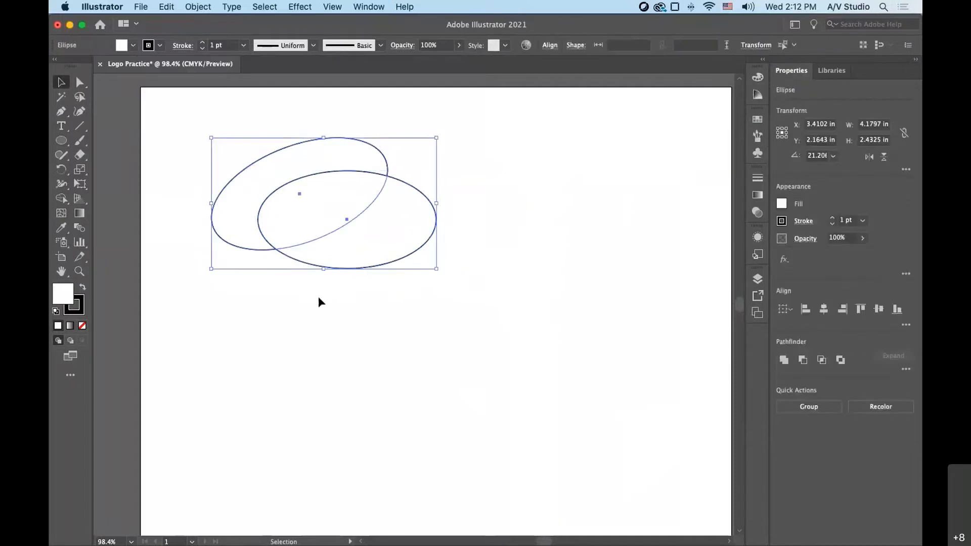
pyautogui.press('Delete')
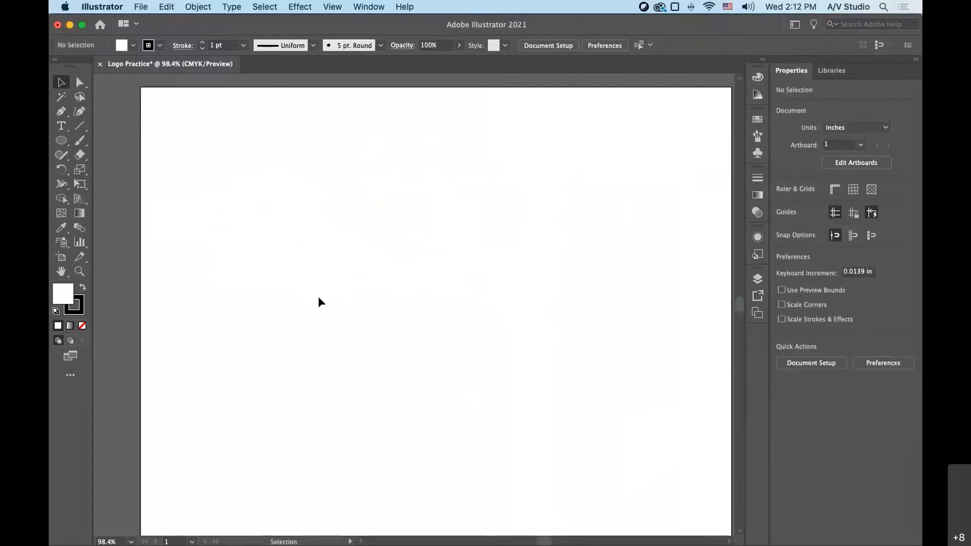
# - Draw a perfect circle about 2.5 in in diameter in the artboard's upper-left area with the Ellipse tool
pyautogui.press('l')
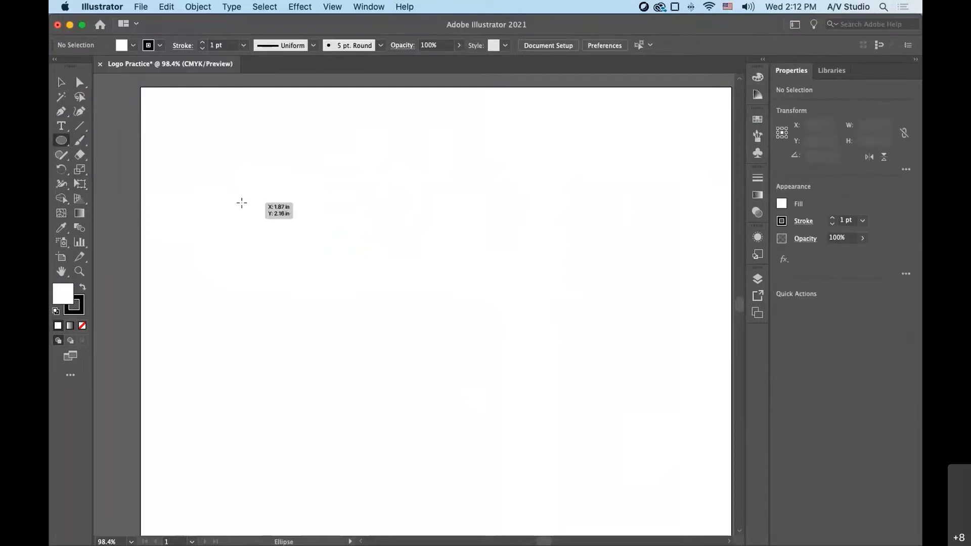
pyautogui.moveTo(184, 146); pyautogui.dragTo(321, 259)
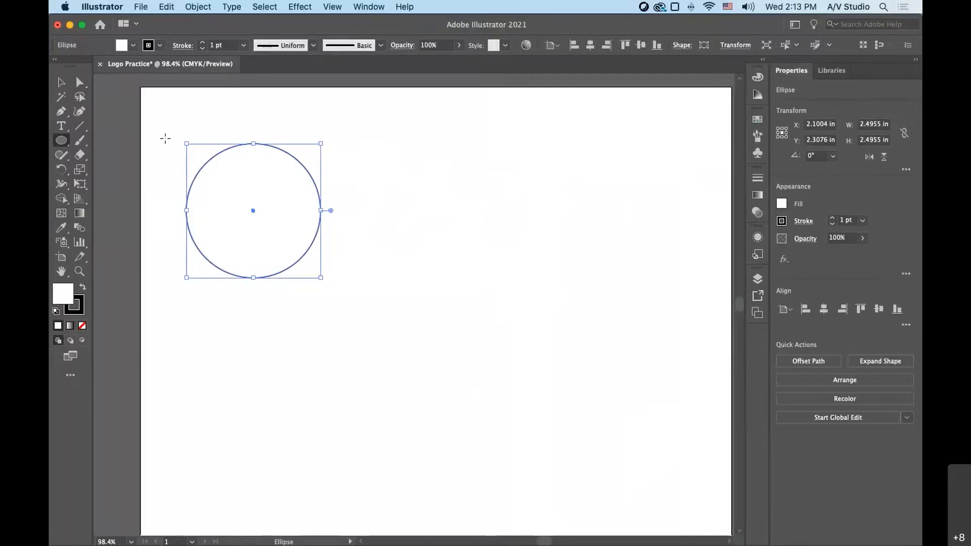
# - Draw a square about 2.5 in wide to the right of the circle, level with it, using the Rectangle tool
pyautogui.click(53, 138)
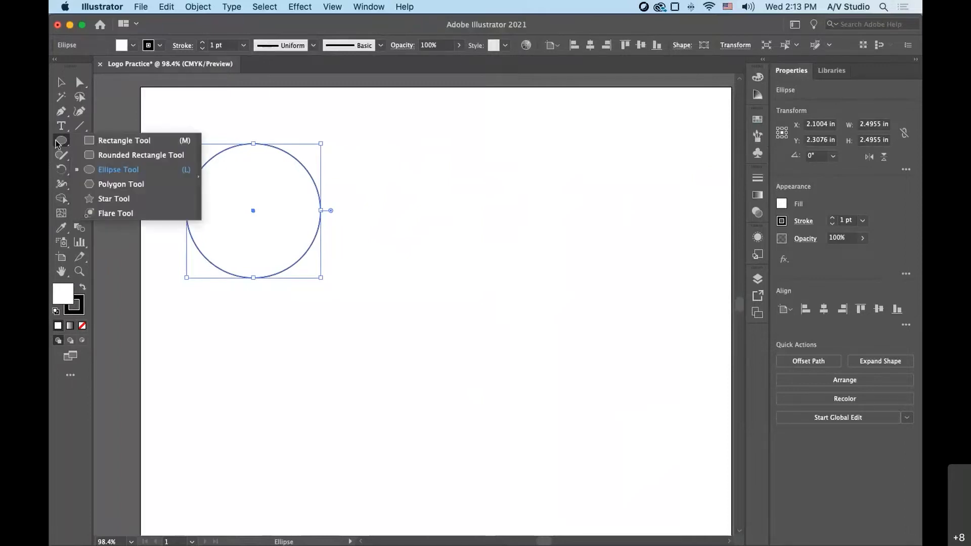
pyautogui.click(116, 141)
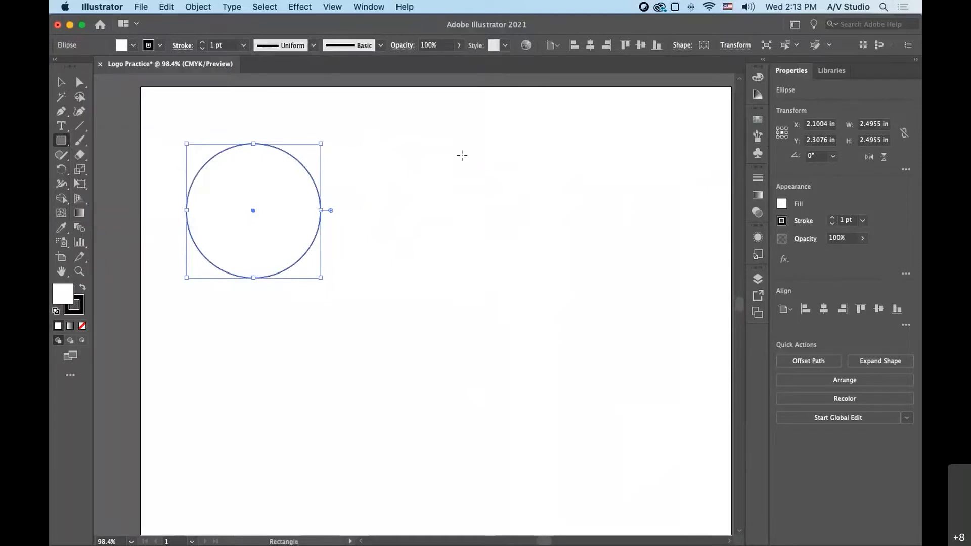
pyautogui.moveTo(412, 144); pyautogui.dragTo(546, 278)
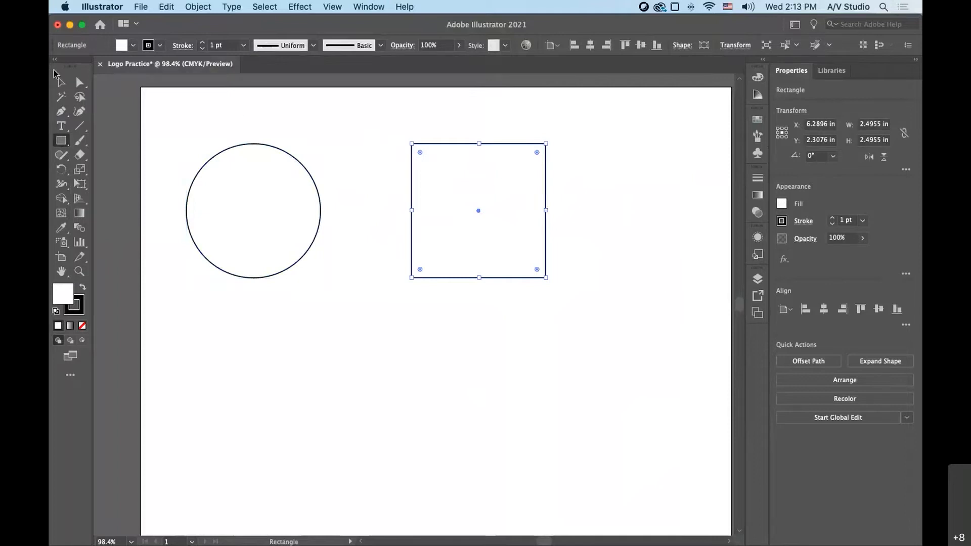
# - Move the square toward the artboard's upper-right corner and shift the circle slightly right
pyautogui.press('v')
pyautogui.moveTo(419, 200); pyautogui.dragTo(584, 182)
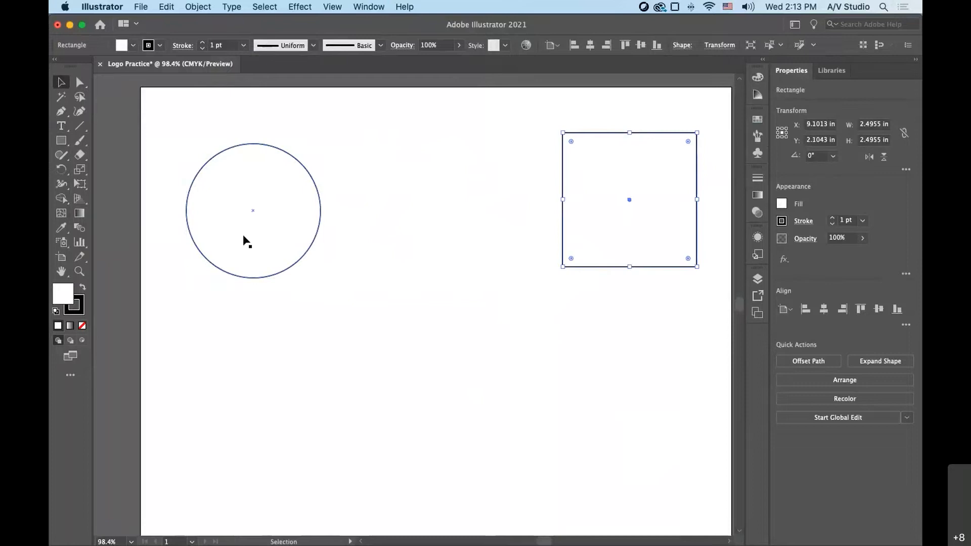
pyautogui.click(273, 256)
pyautogui.moveTo(273, 256); pyautogui.dragTo(288, 256)
pyautogui.moveTo(624, 250); pyautogui.dragTo(636, 232)
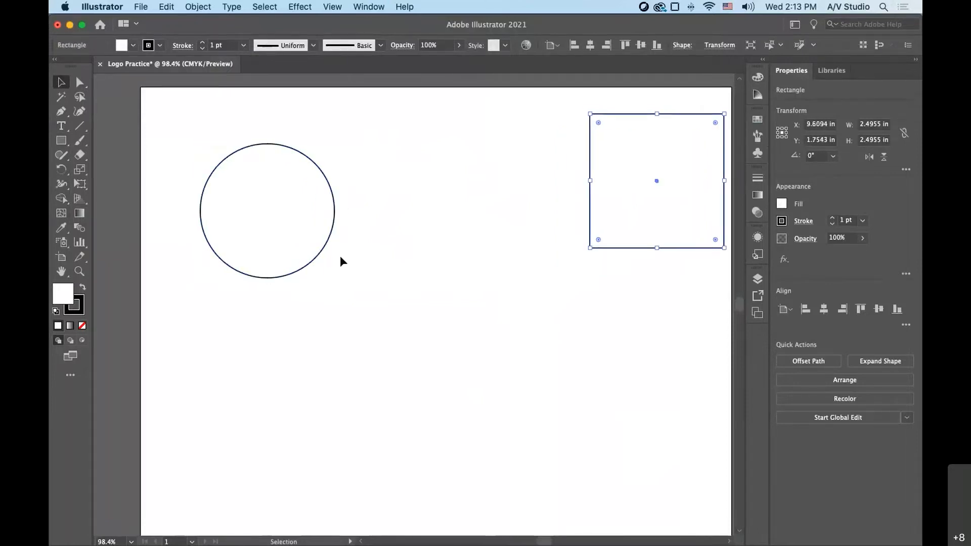
# - Delete the square and move the circle slightly up and left, centering it at about X 2.24 in, Y 1.94 in
pyautogui.click(307, 251)
pyautogui.click(614, 196)
pyautogui.press('Delete')
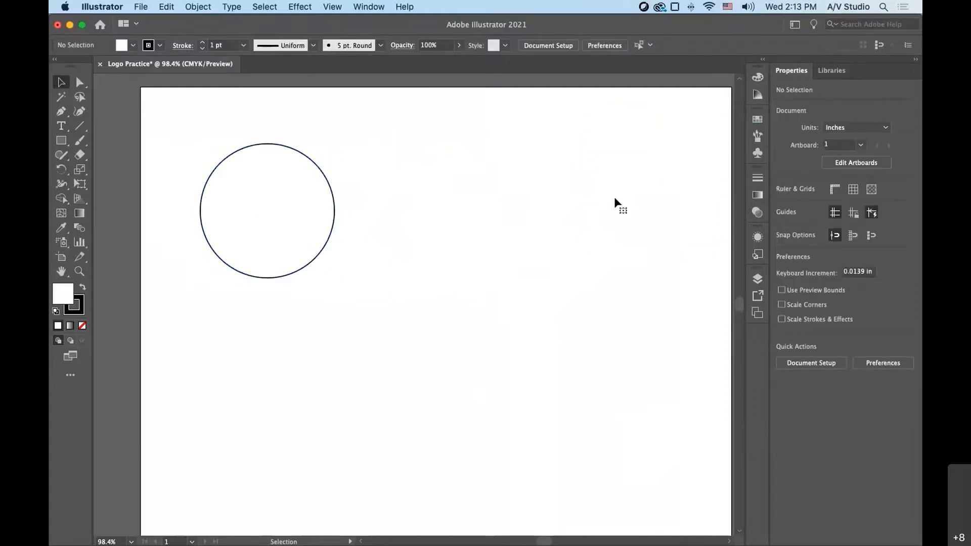
pyautogui.click(303, 223)
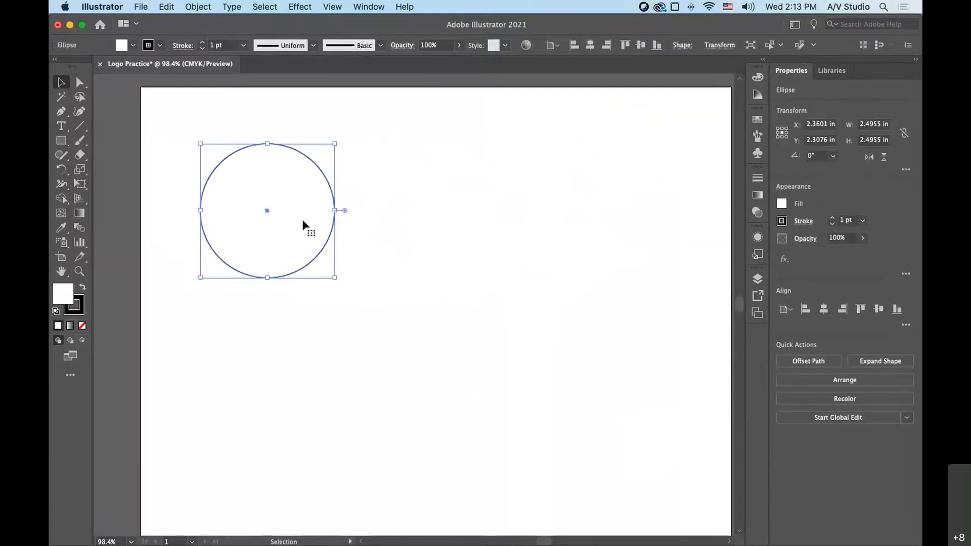
pyautogui.moveTo(303, 221); pyautogui.dragTo(296, 201)
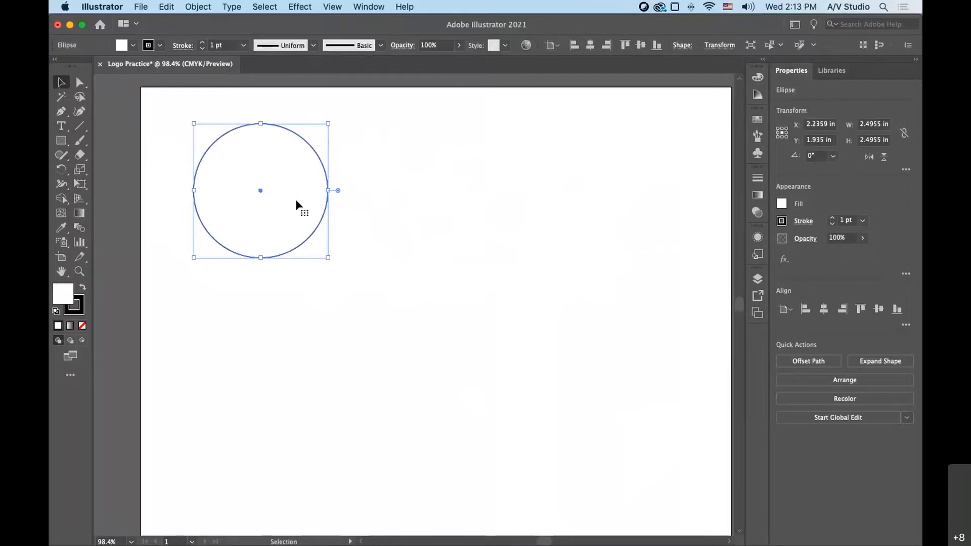
# - Practice switching the active color attribute between the circle's stroke and fill, and set the stroke to None
pyautogui.hscroll(-1, 308, 213)
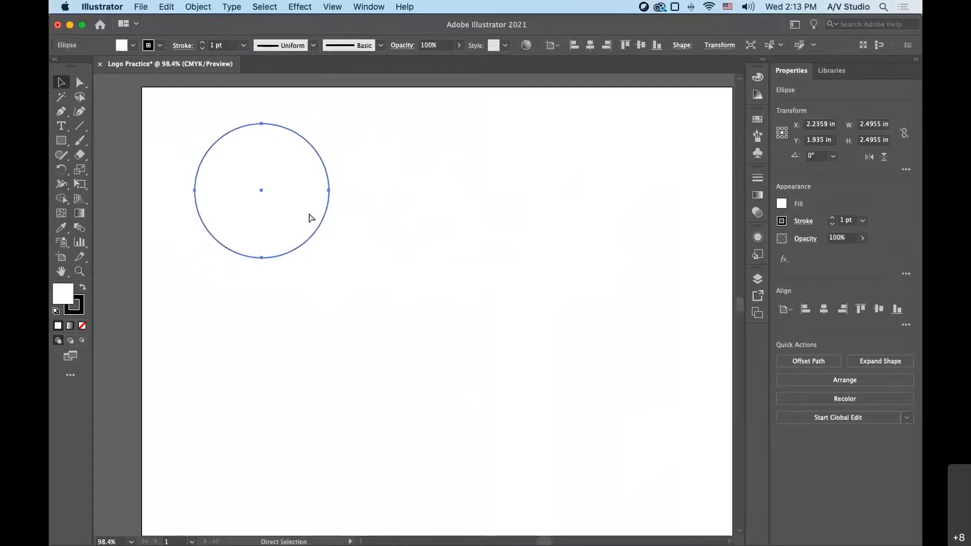
pyautogui.scroll(-3, 309, 218)
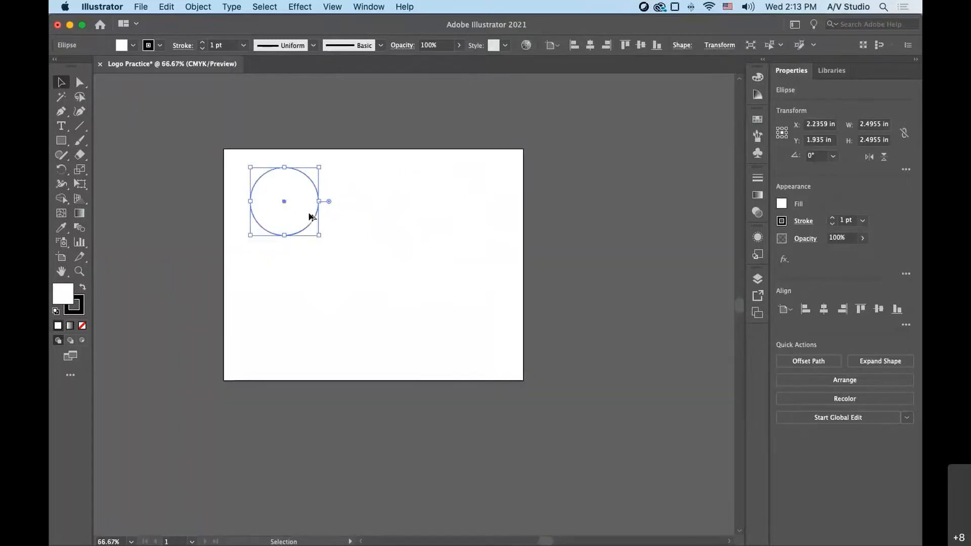
pyautogui.scroll(3, 310, 218)
pyautogui.scroll(2, 309, 218)
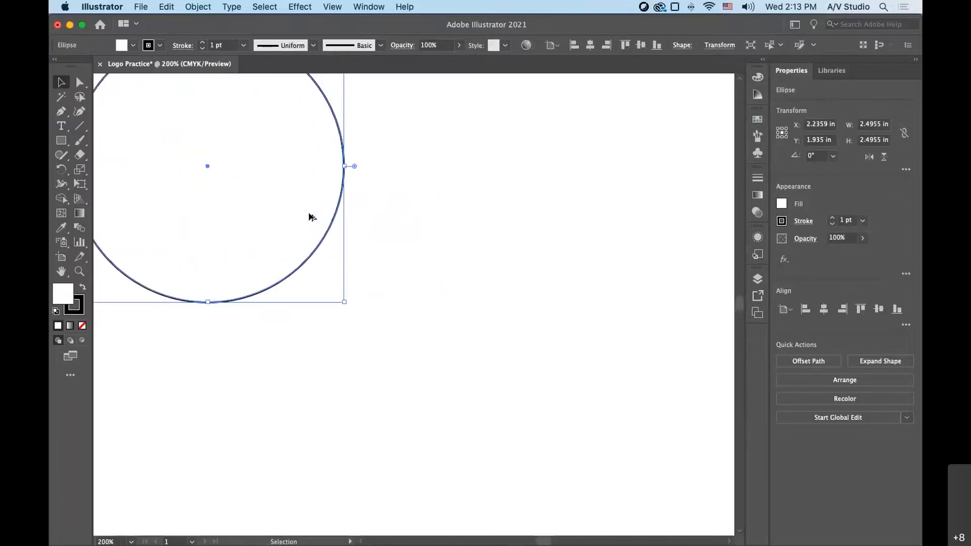
pyautogui.press('space')
pyautogui.moveTo(286, 195); pyautogui.dragTo(362, 317)
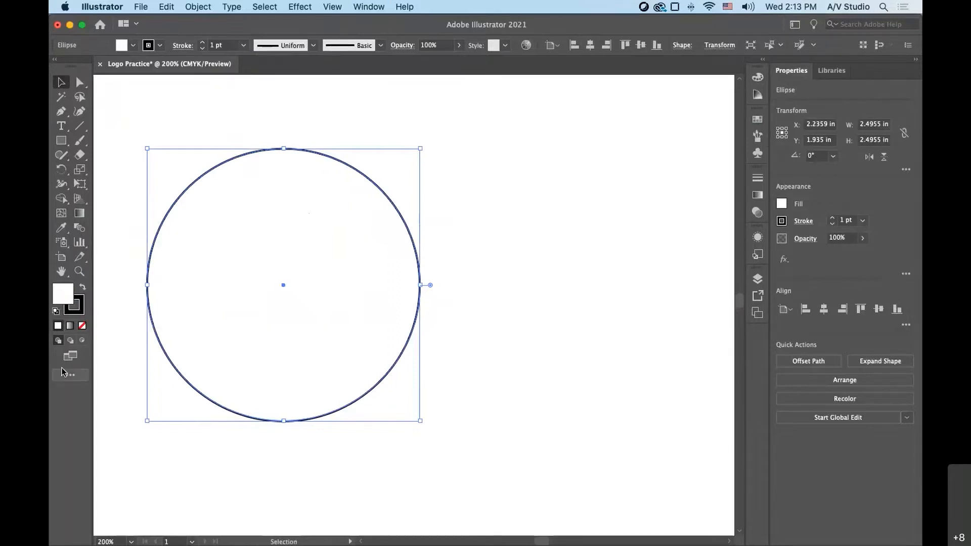
pyautogui.click(77, 312)
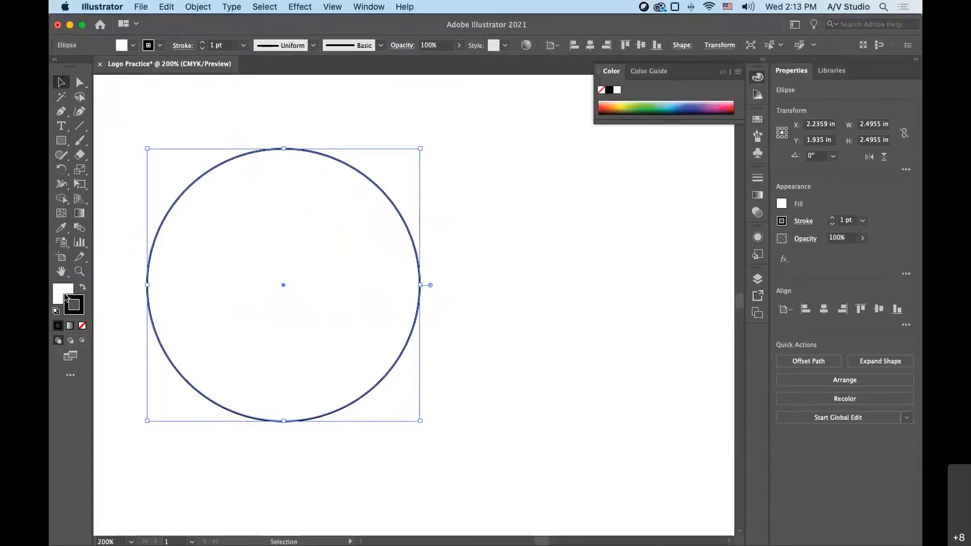
pyautogui.click(63, 296)
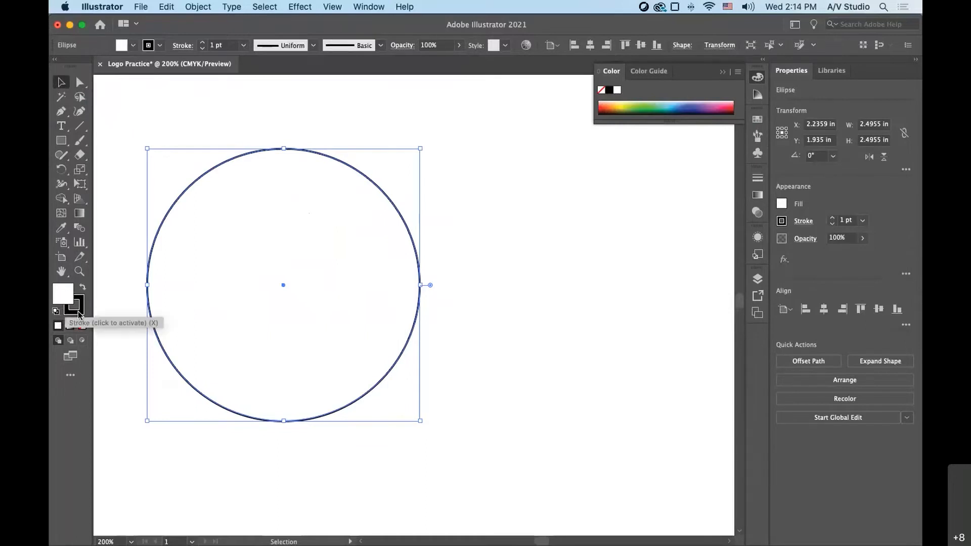
pyautogui.click(77, 312)
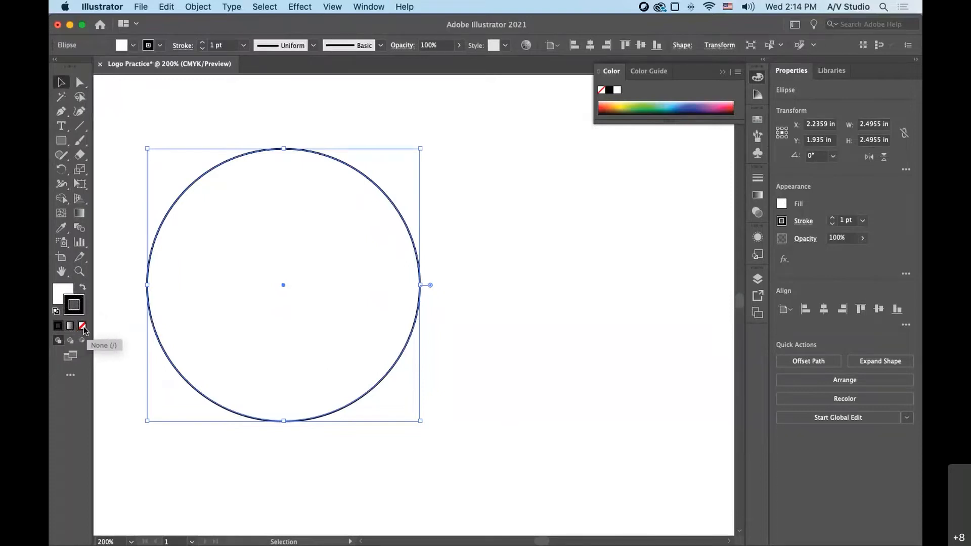
pyautogui.click(60, 295)
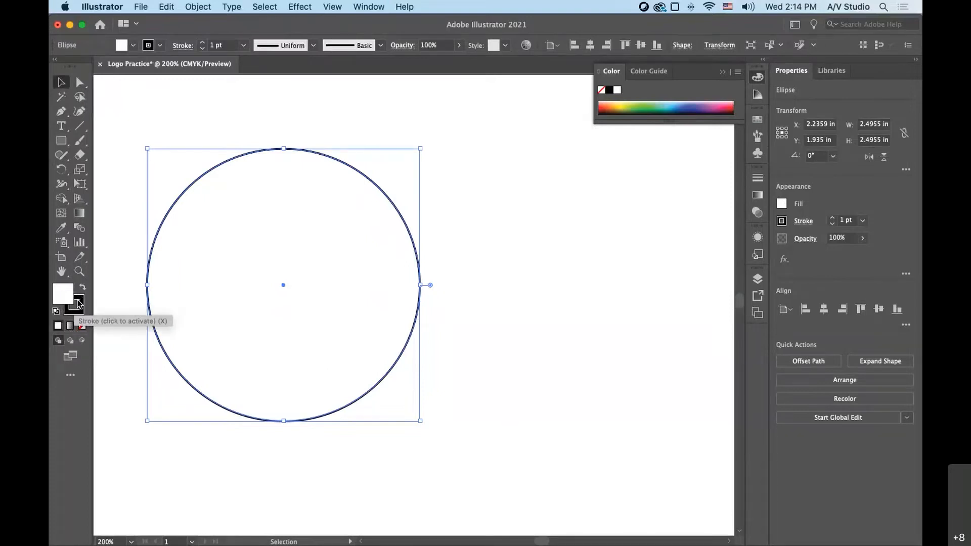
pyautogui.click(79, 303)
pyautogui.click(83, 327)
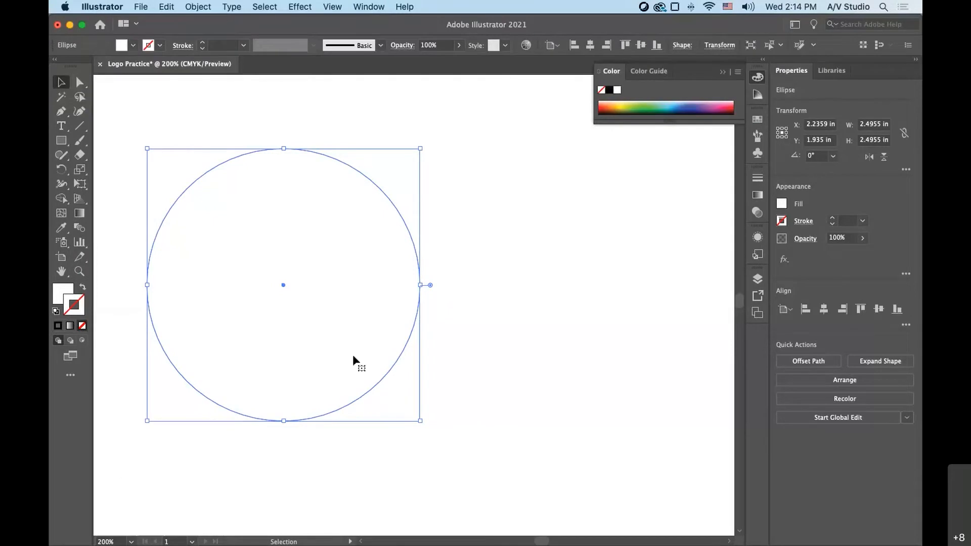
pyautogui.click(533, 242)
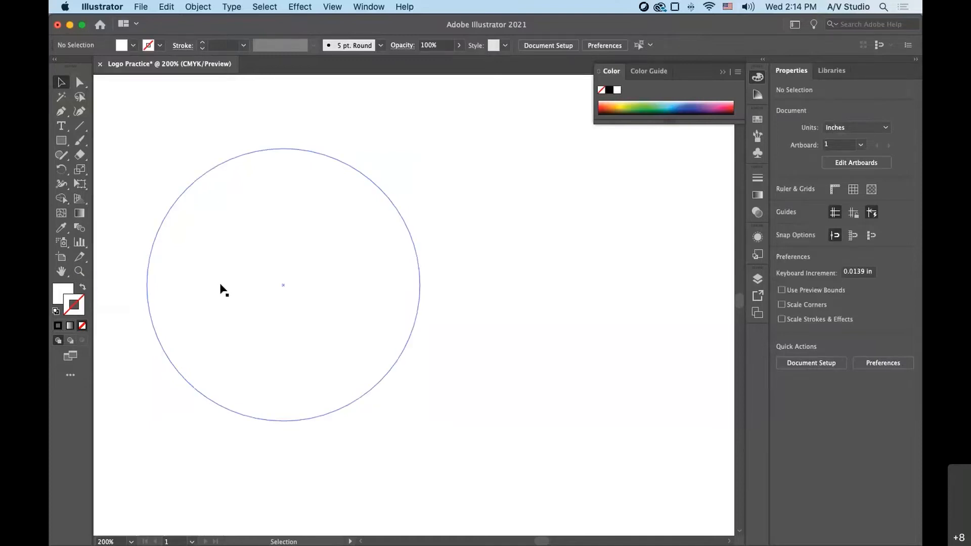
# - Set the circle's fill to None and deselect it
pyautogui.click(57, 295)
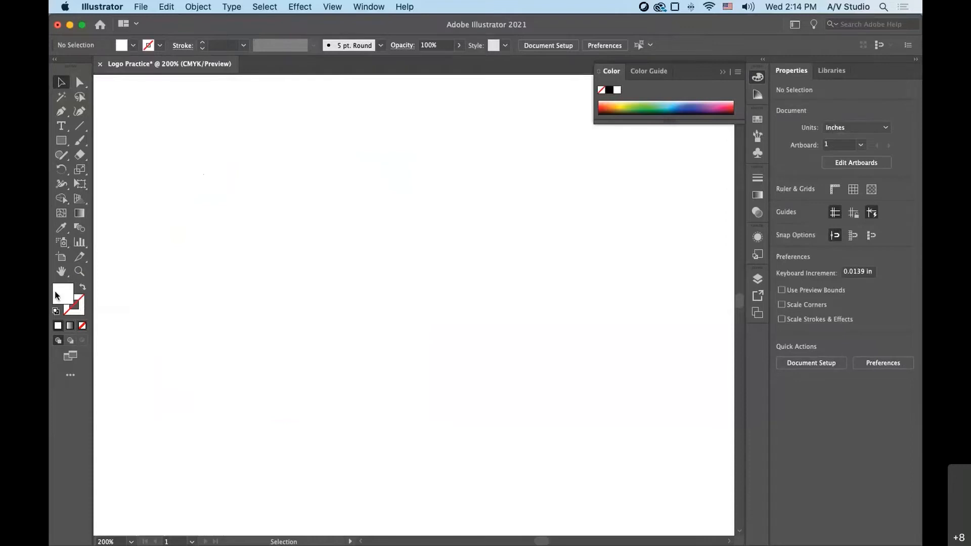
pyautogui.click(82, 326)
pyautogui.press('super+a')
pyautogui.press('shift+super+a')
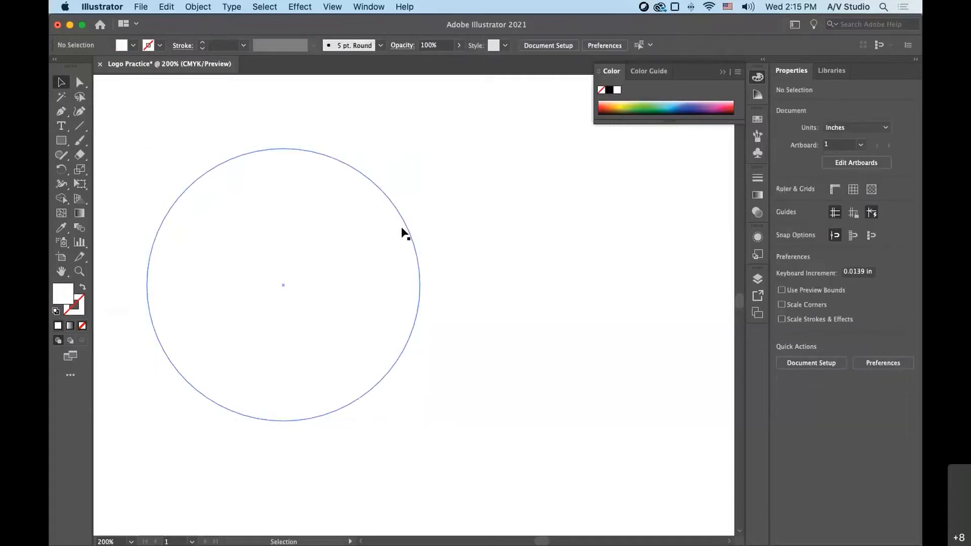
pyautogui.click(405, 234)
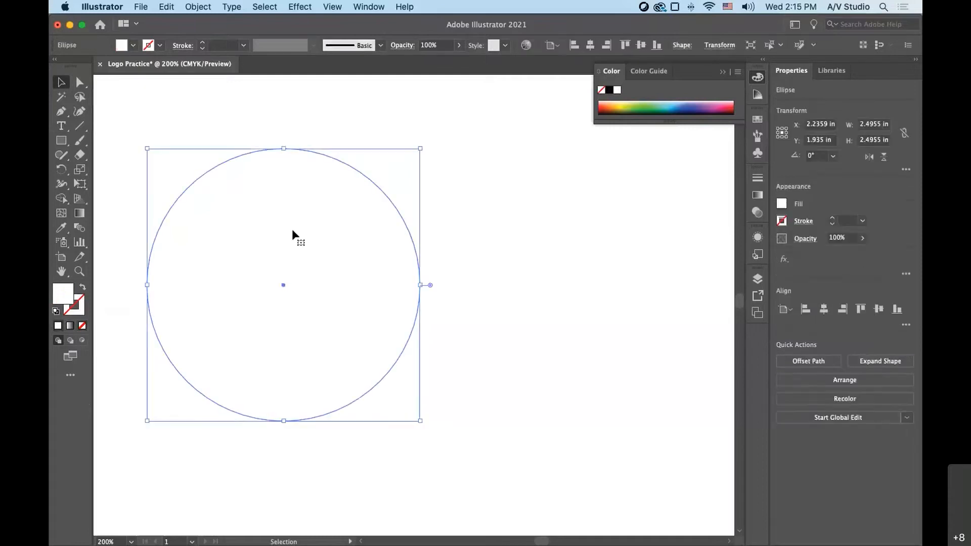
pyautogui.click(82, 326)
pyautogui.click(120, 311)
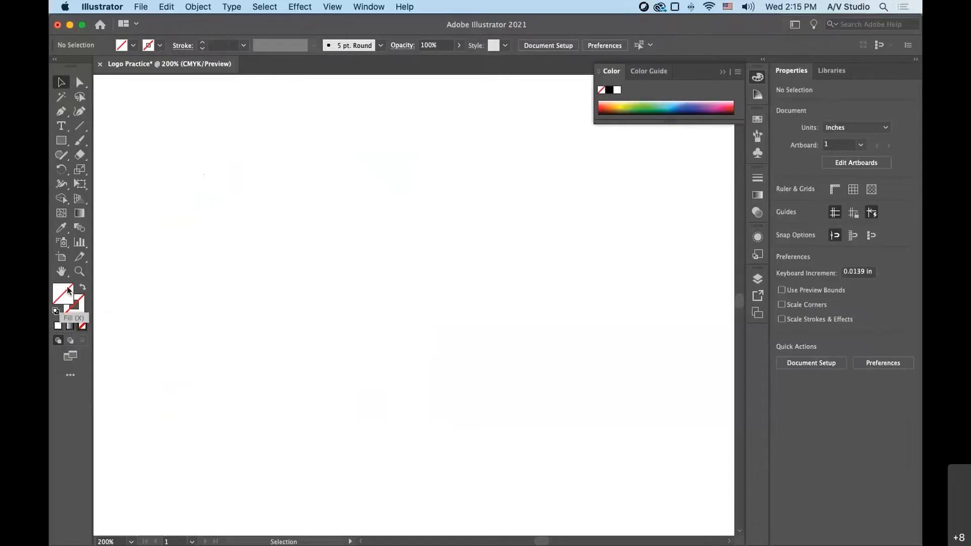
# - Select the invisible circle by its edge and fill it with red from the enlarged Swatches panel
pyautogui.click(80, 304)
pyautogui.click(412, 244)
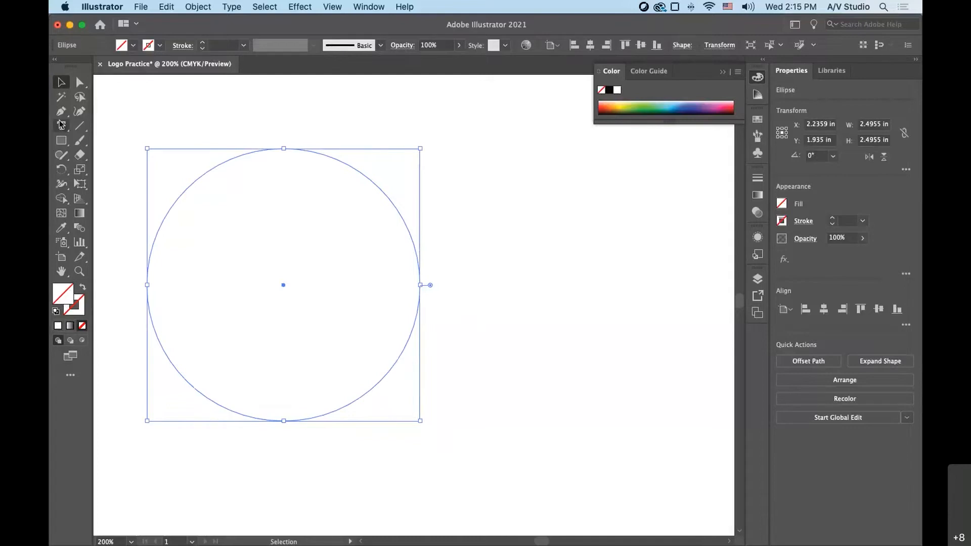
pyautogui.click(78, 126)
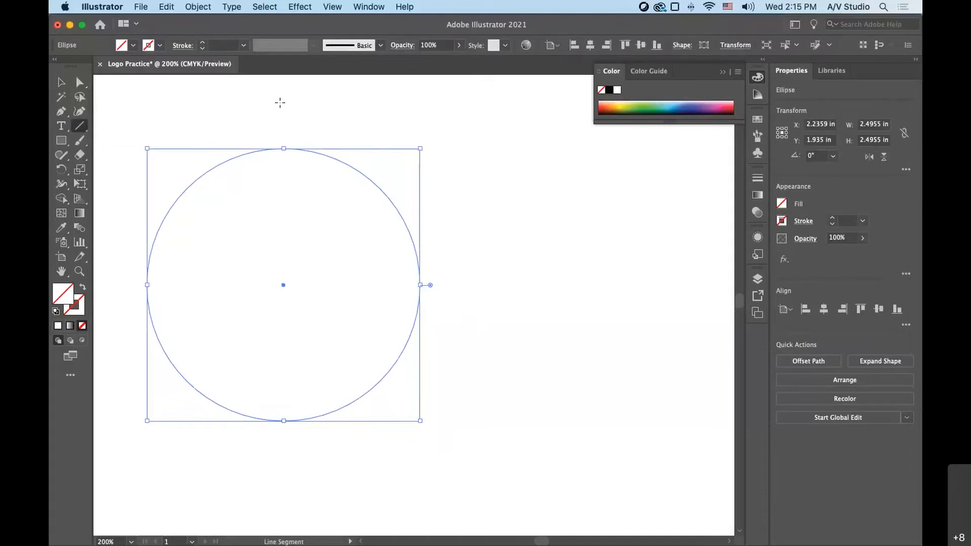
pyautogui.click(62, 86)
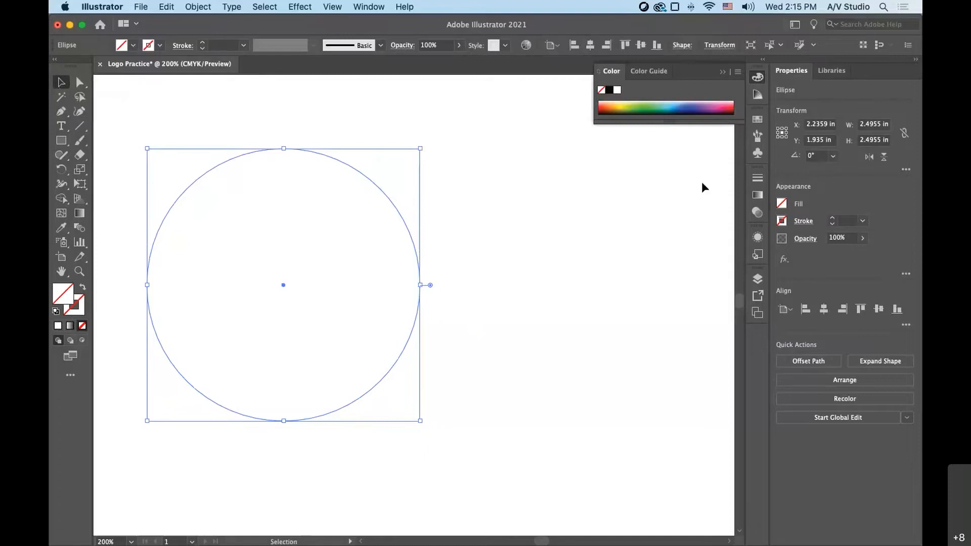
pyautogui.click(757, 118)
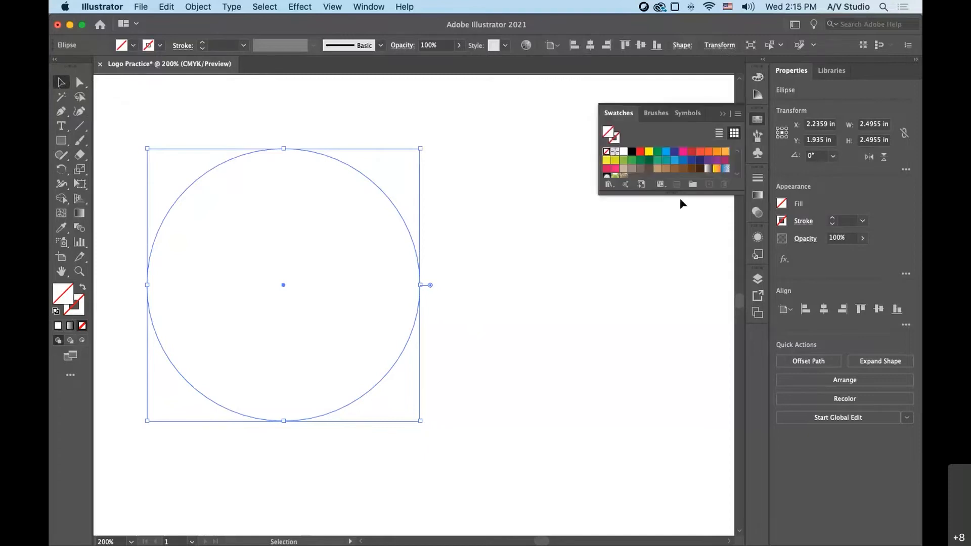
pyautogui.moveTo(669, 193); pyautogui.dragTo(670, 264)
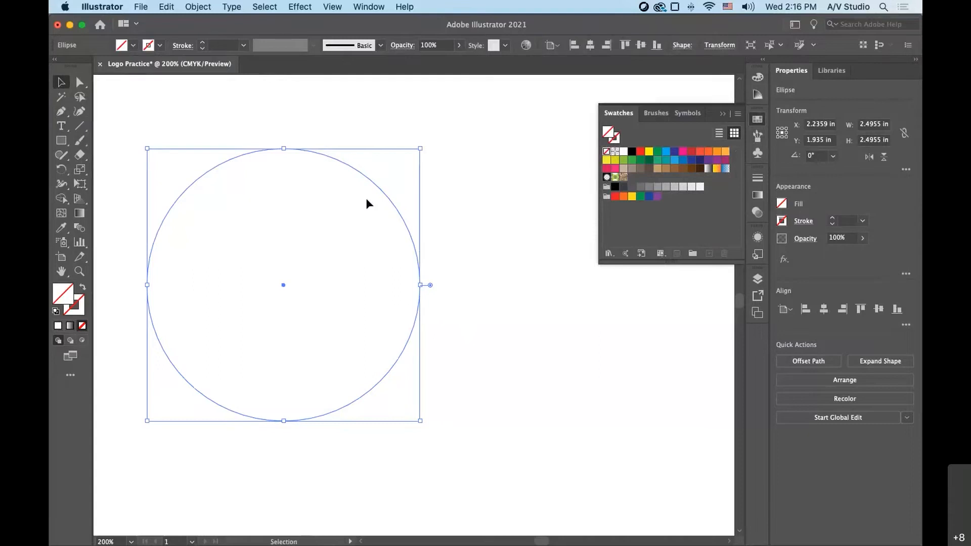
pyautogui.click(692, 154)
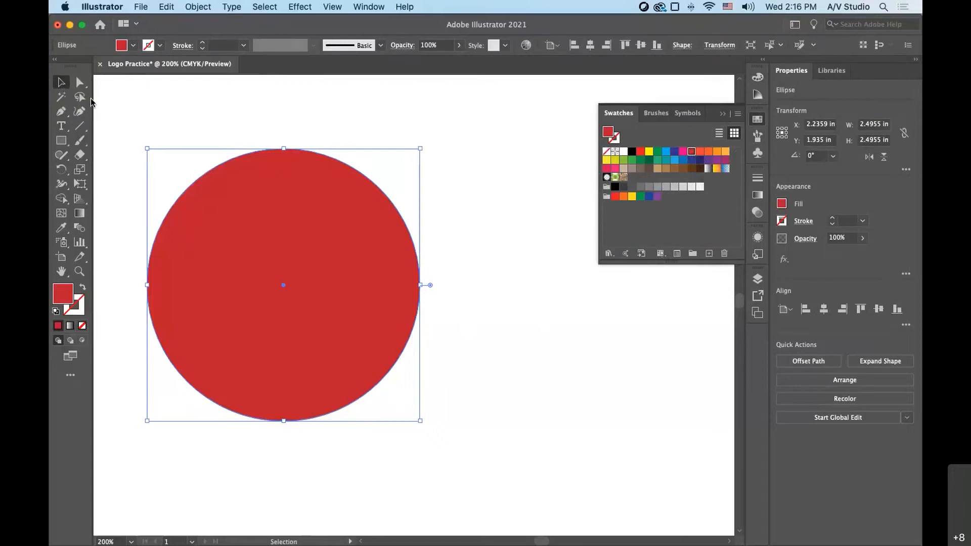
# - Duplicate the red circle horizontally to the right, overlapping it by half its width, and fill the copy with a light orange swatch
pyautogui.click(62, 82)
pyautogui.moveTo(191, 267); pyautogui.dragTo(306, 279)
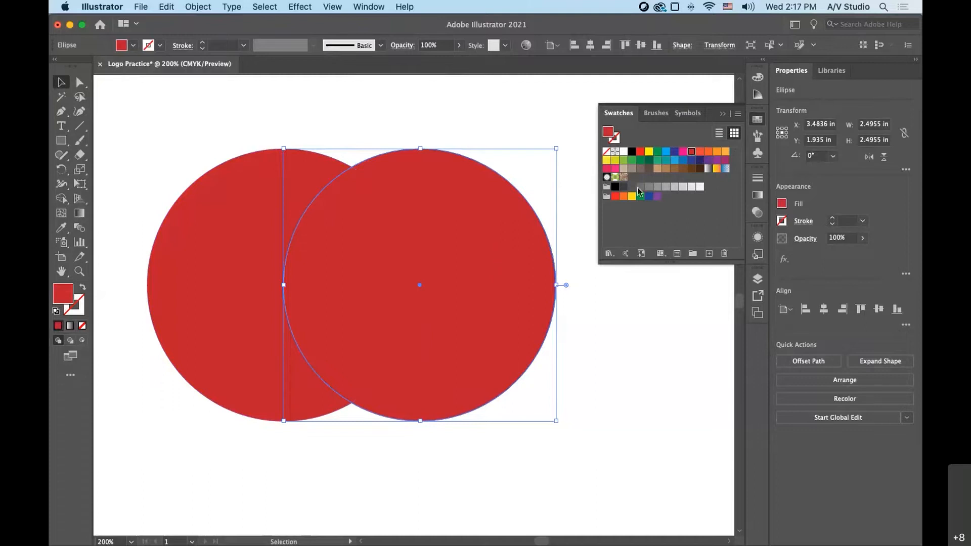
pyautogui.click(709, 152)
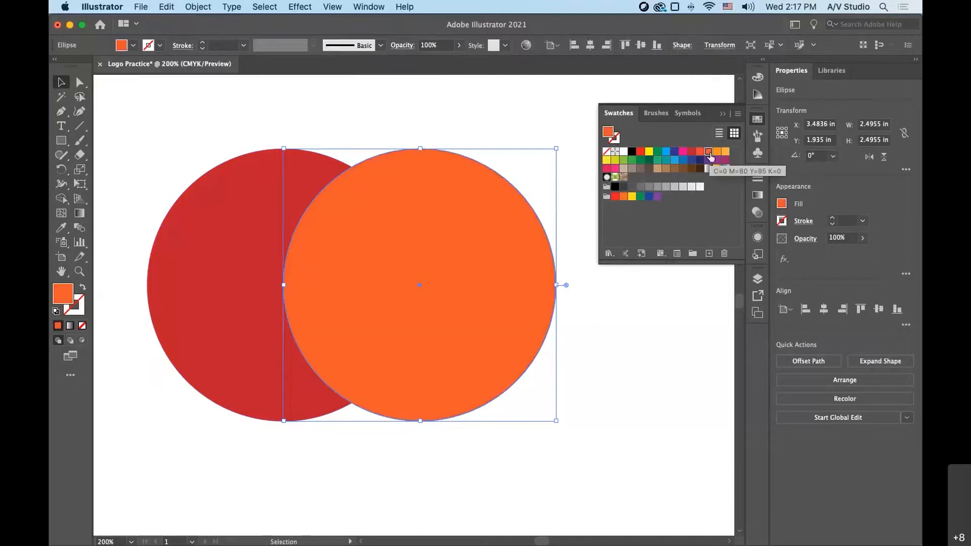
pyautogui.click(716, 152)
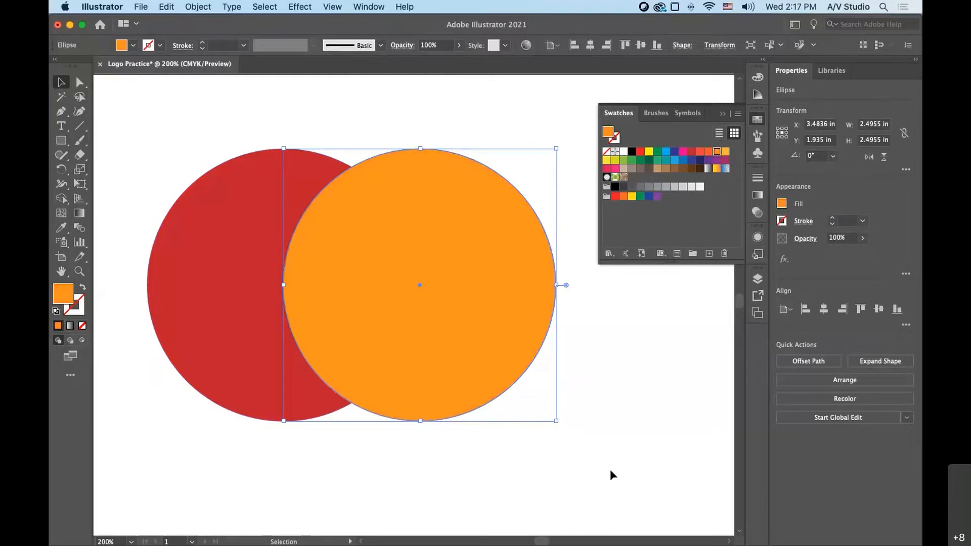
# - Bring the red circle forward so that it lies over the orange circle
pyautogui.click(272, 271)
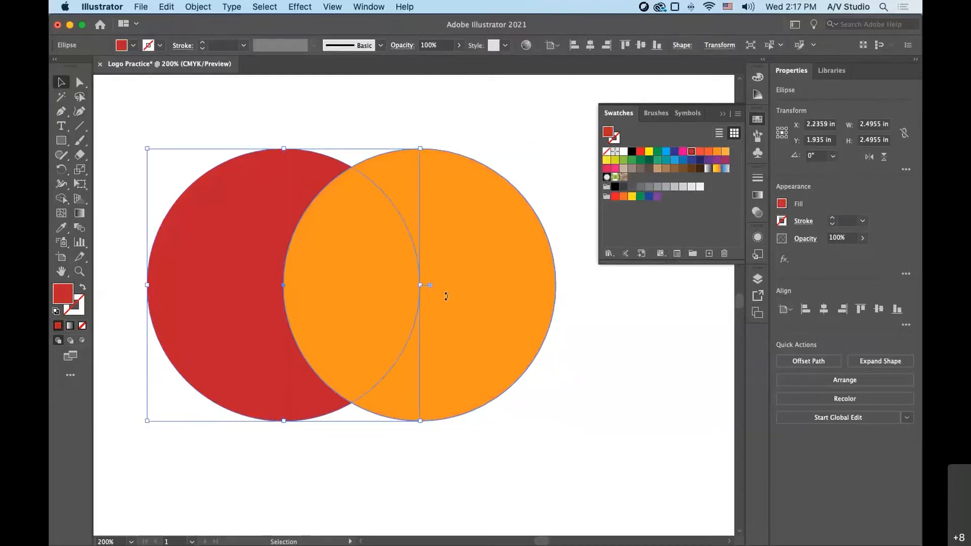
pyautogui.click(346, 314)
pyautogui.keyDown('super'); pyautogui.click(346, 313); pyautogui.keyUp('super')
pyautogui.click(426, 266)
pyautogui.click(247, 272)
pyautogui.click(475, 271)
pyautogui.click(243, 281)
pyautogui.click(265, 9)
pyautogui.moveTo(194, 8)
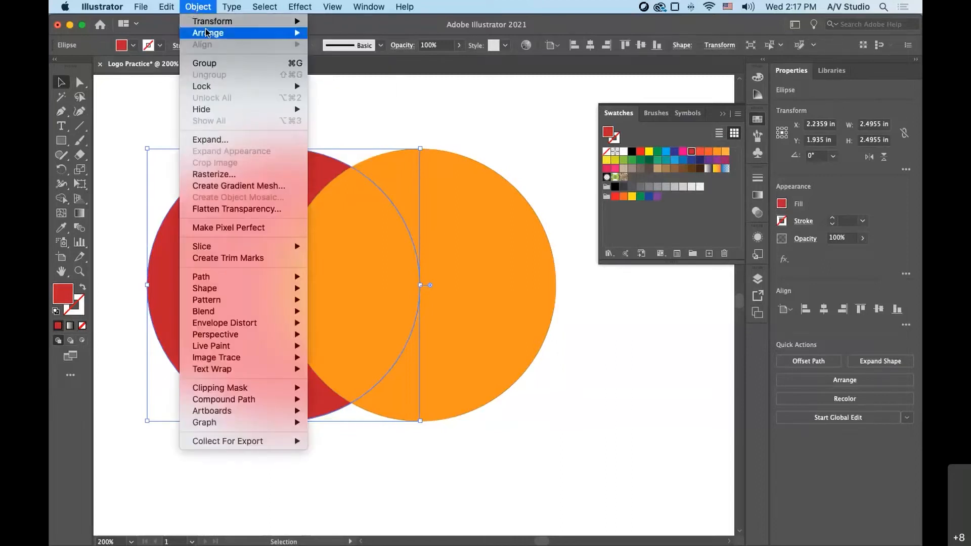
pyautogui.moveTo(210, 33)
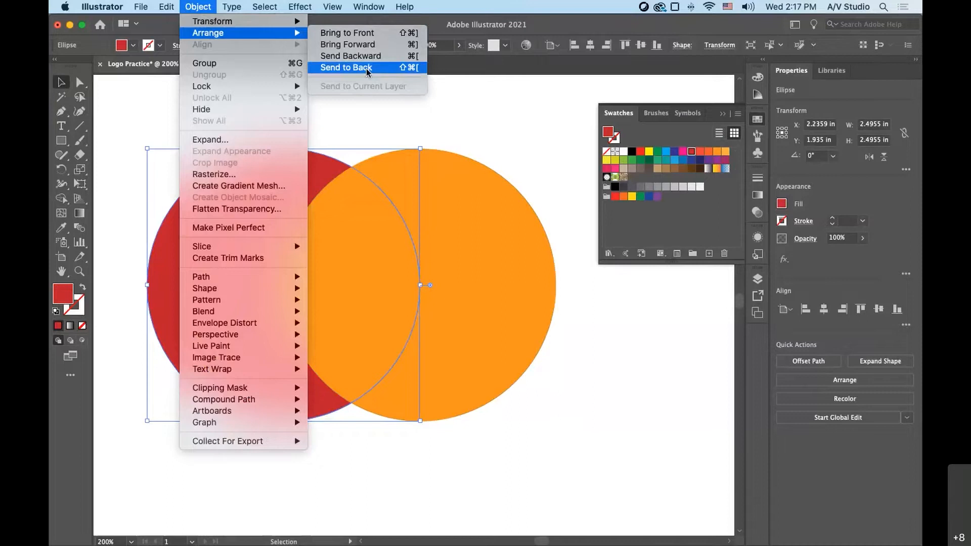
pyautogui.click(363, 44)
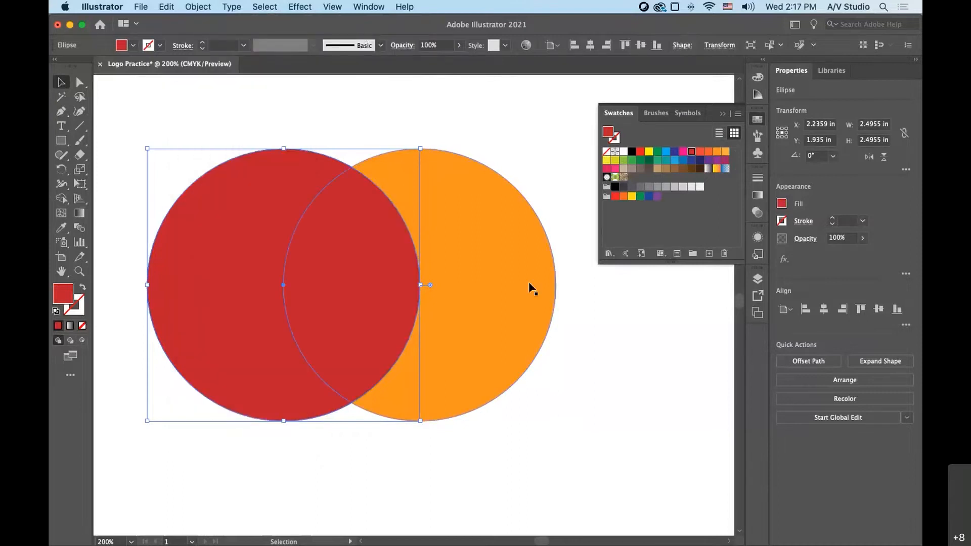
# - Send the red circle to the back so that it lies behind the orange circle, and clear the selection
pyautogui.click(652, 398)
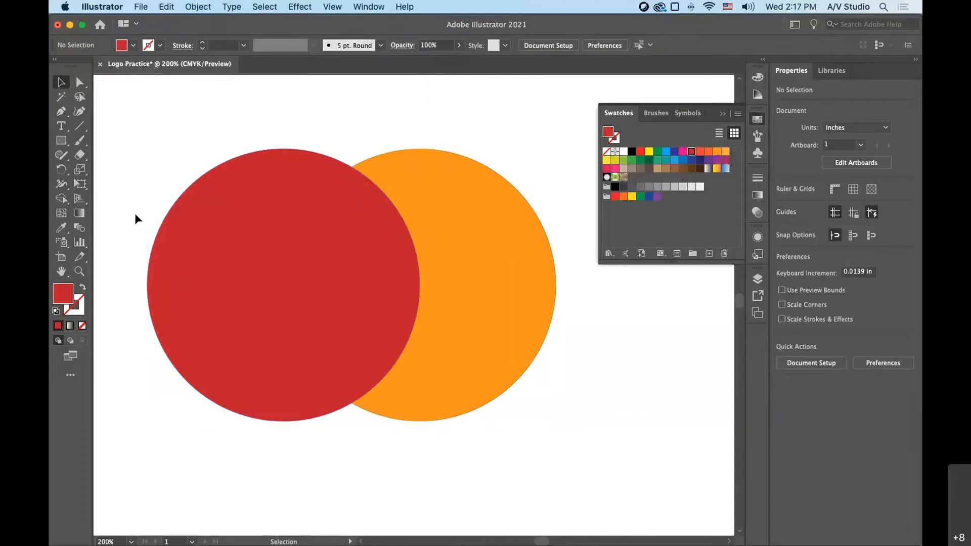
pyautogui.click(217, 205)
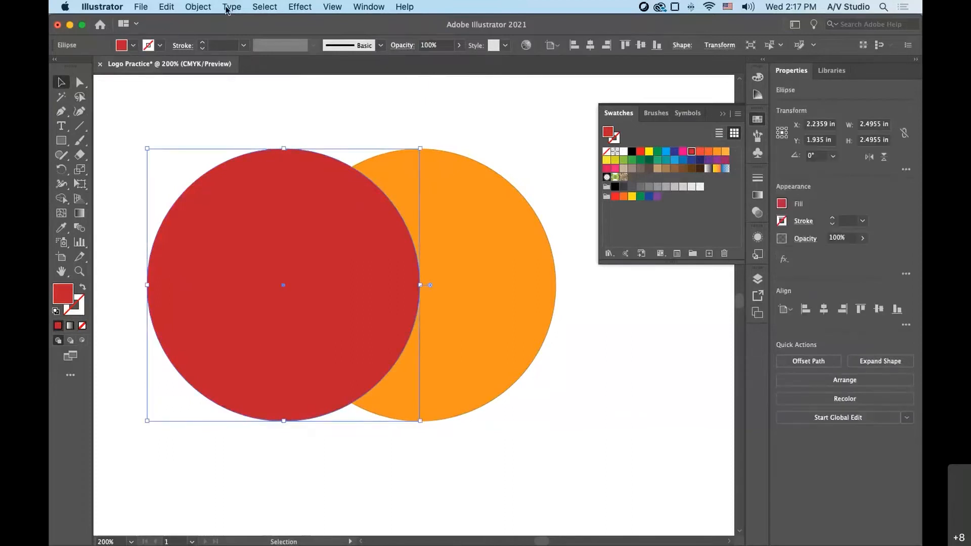
pyautogui.click(198, 7)
pyautogui.moveTo(218, 32)
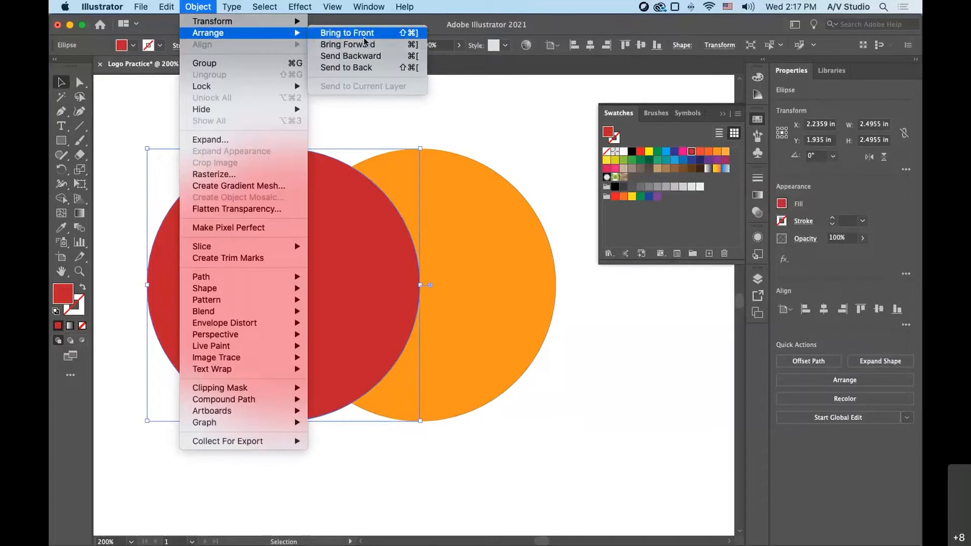
pyautogui.click(365, 67)
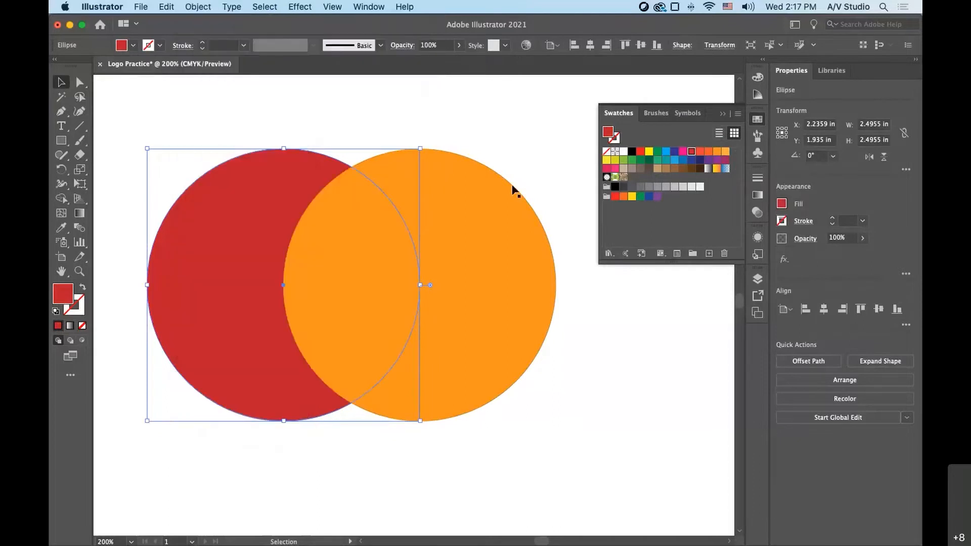
pyautogui.click(591, 292)
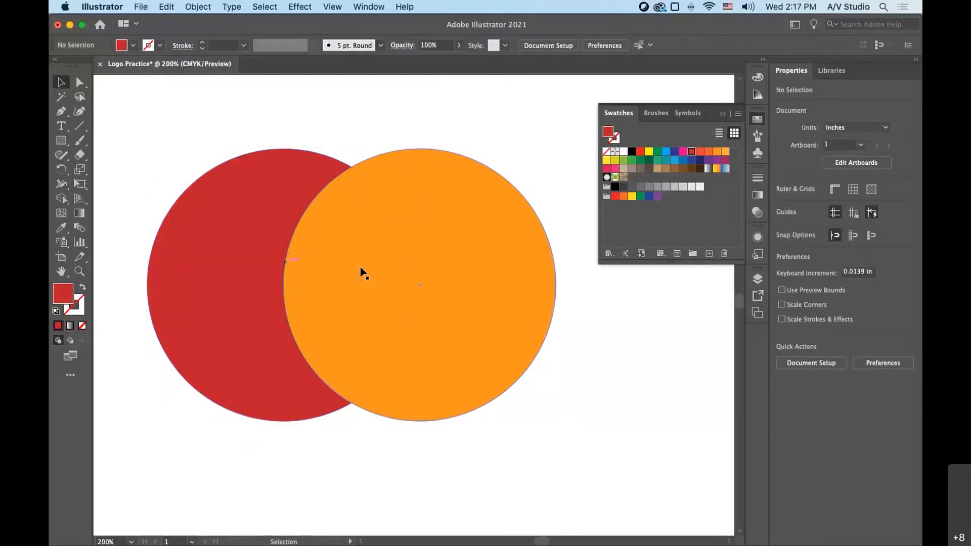
# - Select the orange circle and display its Transparency settings
pyautogui.click(535, 263)
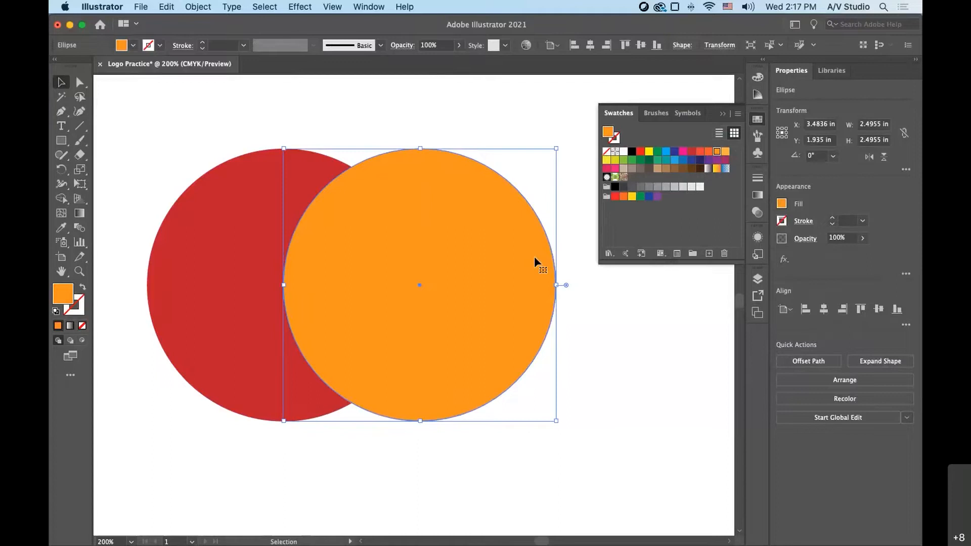
pyautogui.click(334, 177)
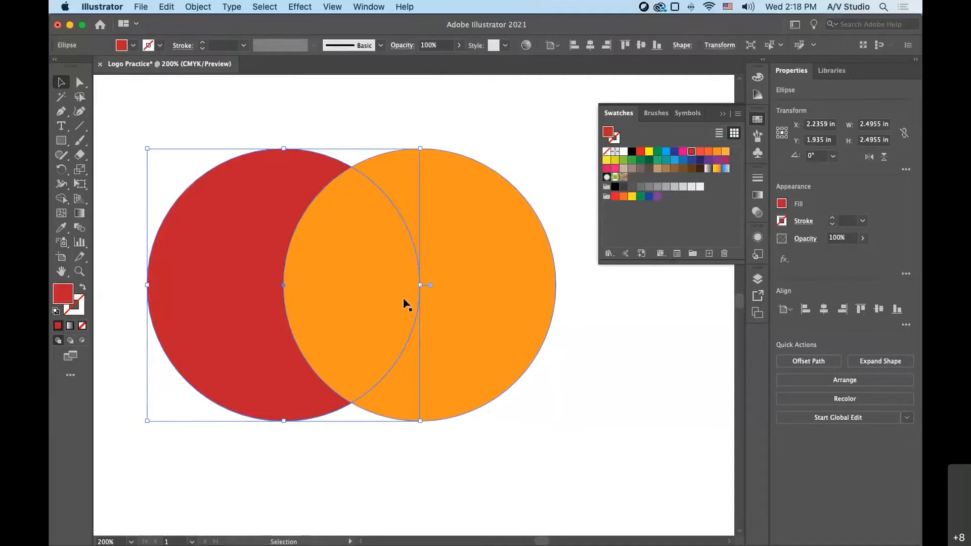
pyautogui.click(480, 198)
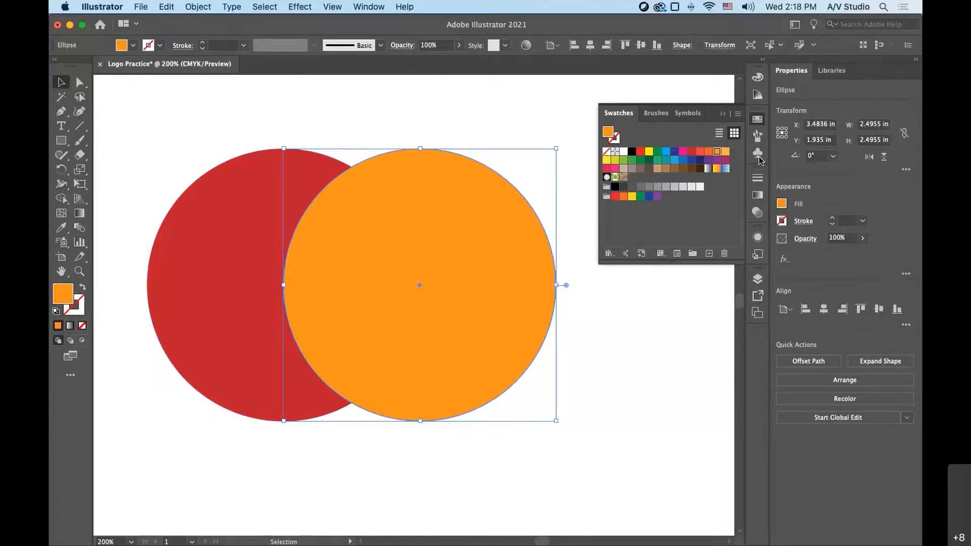
pyautogui.click(758, 181)
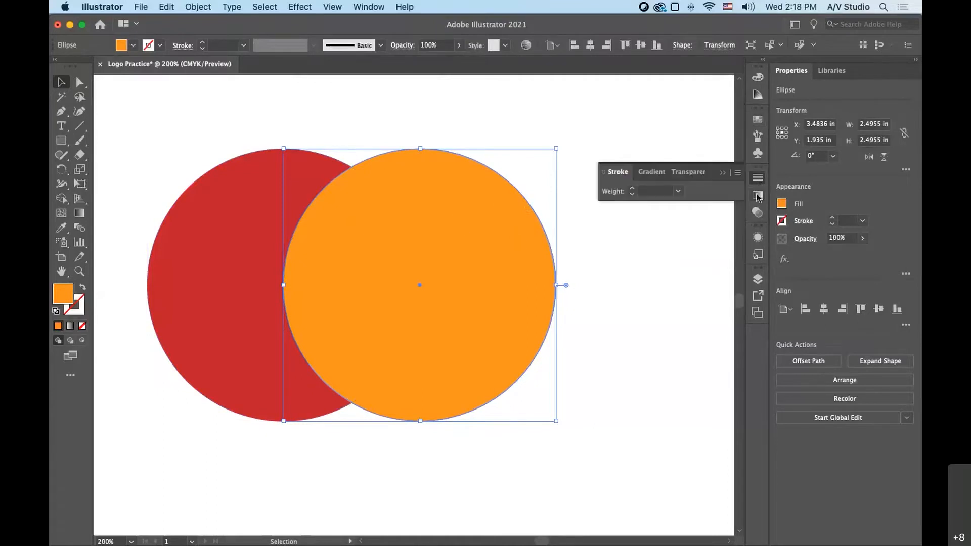
pyautogui.click(758, 196)
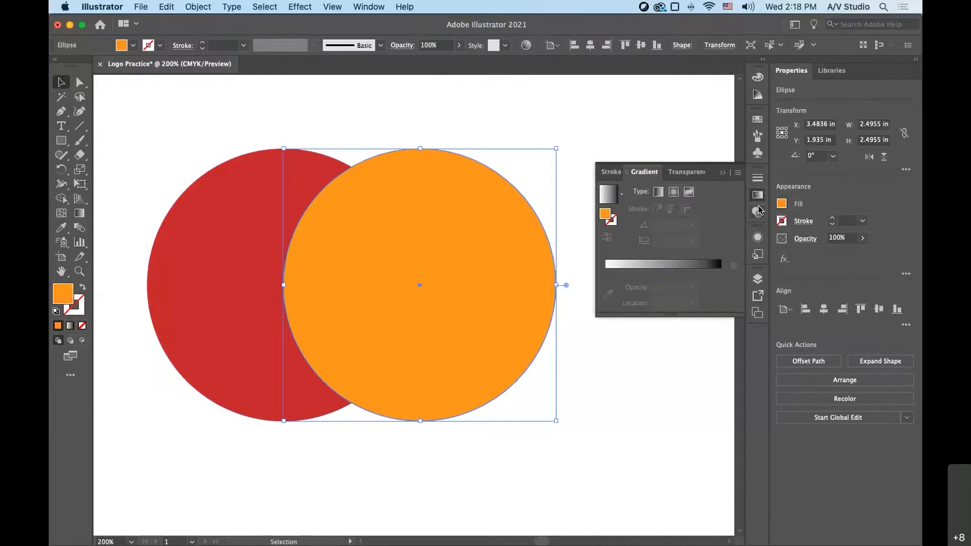
pyautogui.click(758, 212)
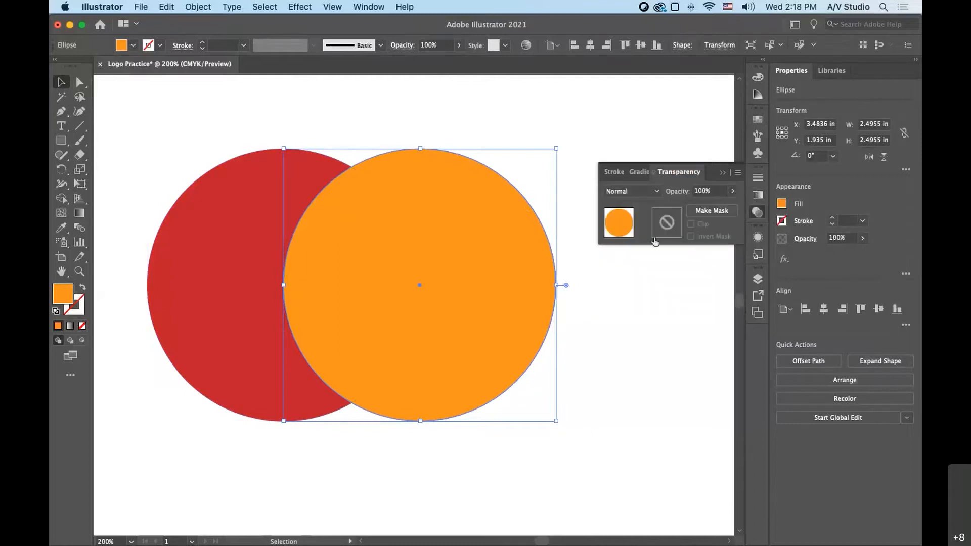
# - Try the orange circle at 53% opacity and restore it to 100%
pyautogui.click(733, 191)
pyautogui.moveTo(732, 206); pyautogui.dragTo(709, 208)
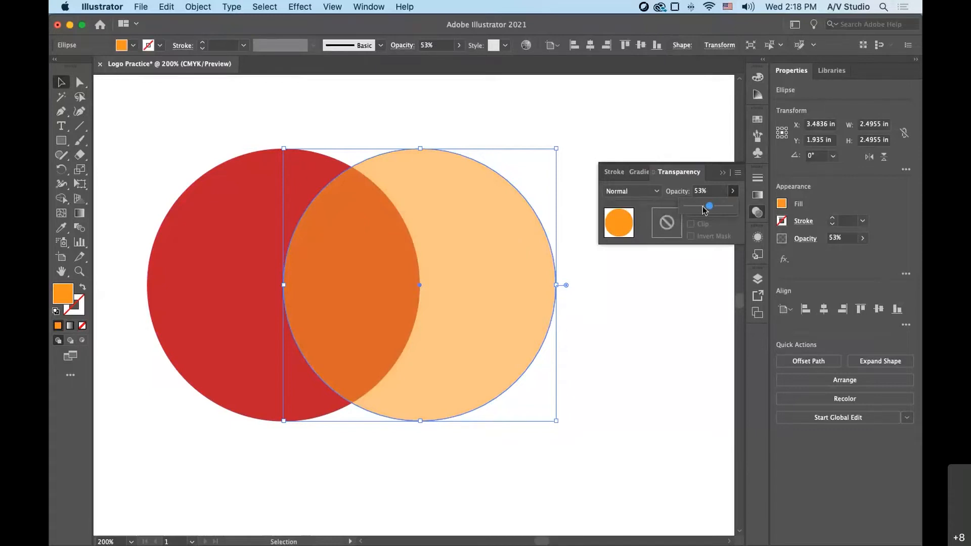
pyautogui.moveTo(704, 210); pyautogui.dragTo(746, 214)
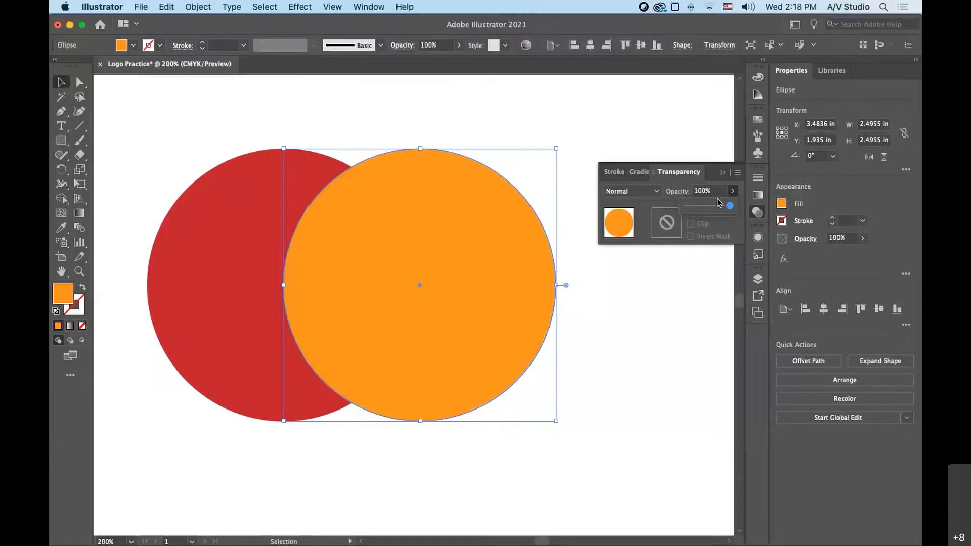
pyautogui.click(661, 191)
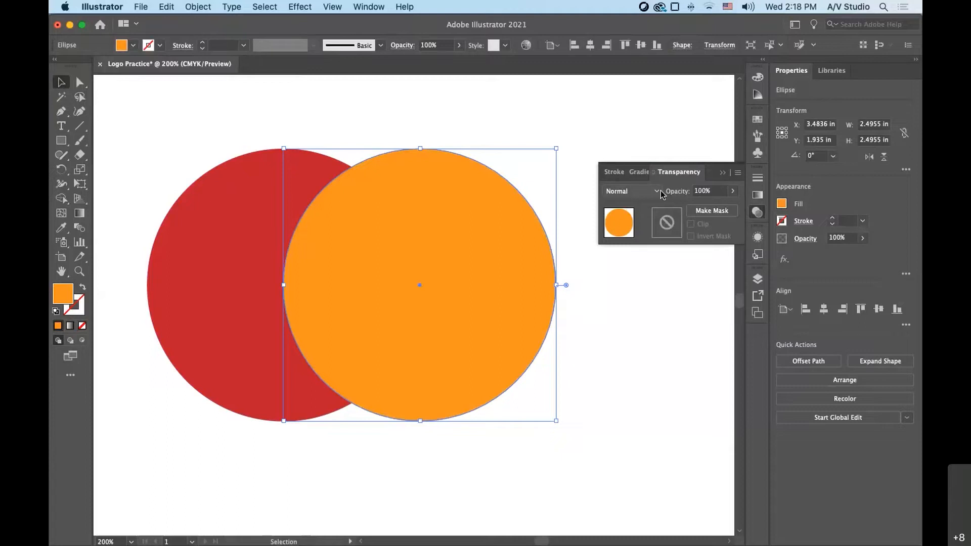
# - Try the Darken and Color Burn blending modes on the orange circle and deselect it
pyautogui.click(657, 193)
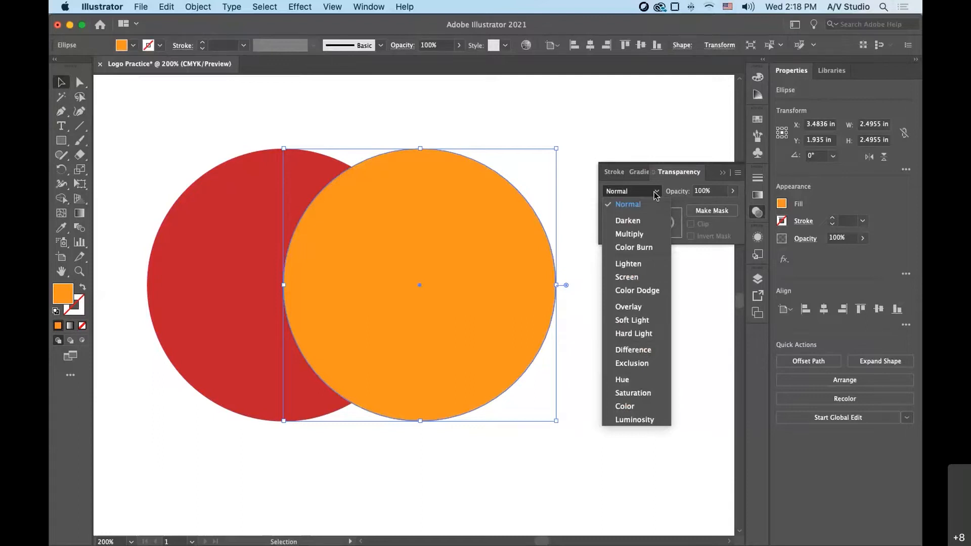
pyautogui.click(628, 221)
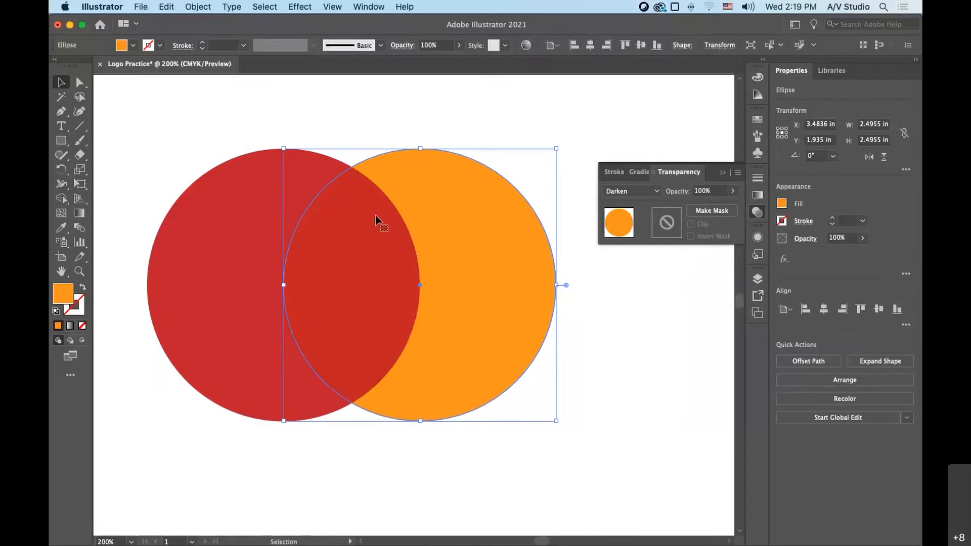
pyautogui.click(658, 191)
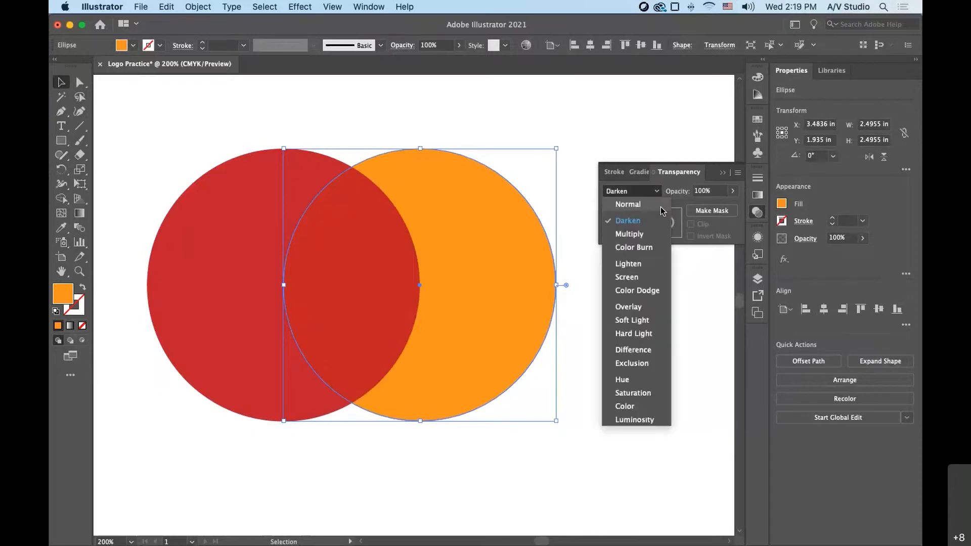
pyautogui.click(637, 250)
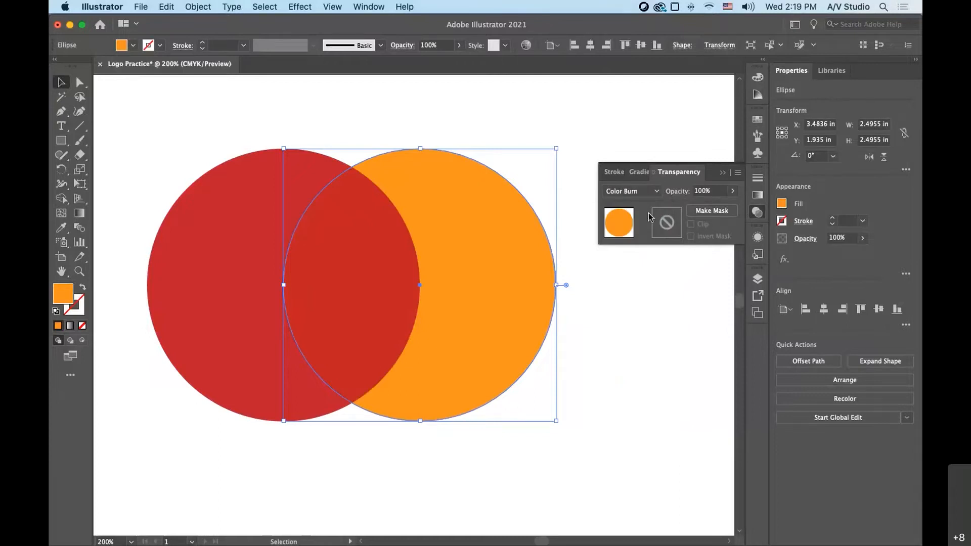
pyautogui.click(668, 418)
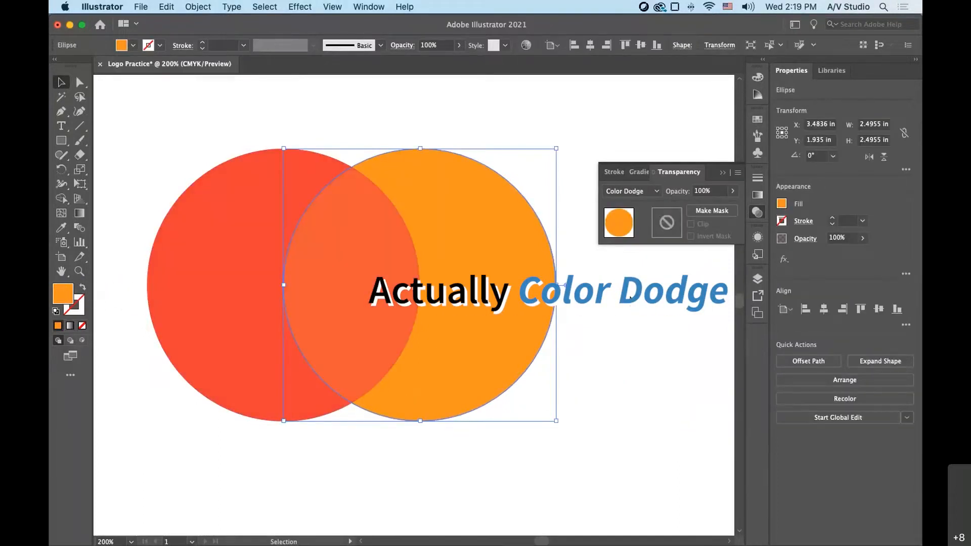
# - Change the red circle's fill to a brighter orange-red and deselect it
pyautogui.click(188, 260)
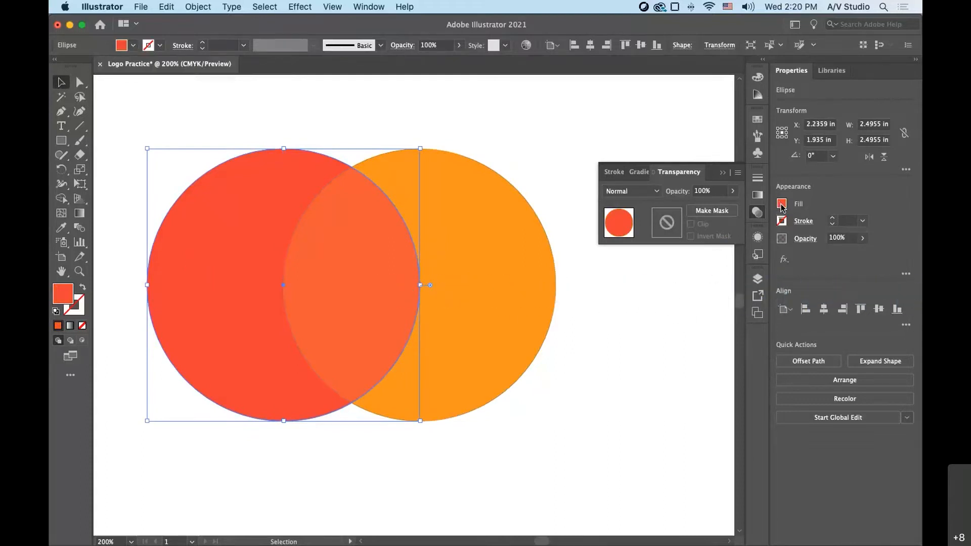
pyautogui.click(648, 342)
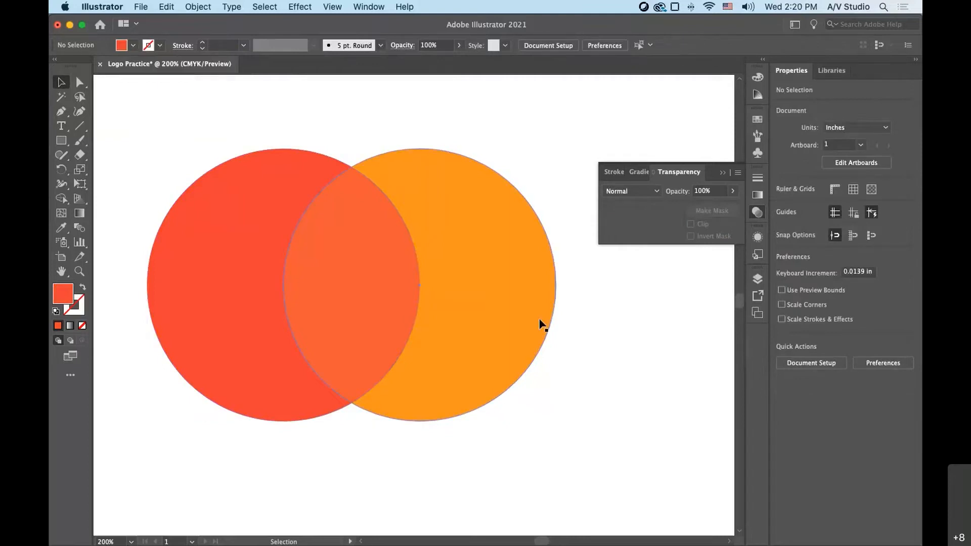
# - Try the Exclusion and Difference blending modes on the orange circle
pyautogui.click(529, 288)
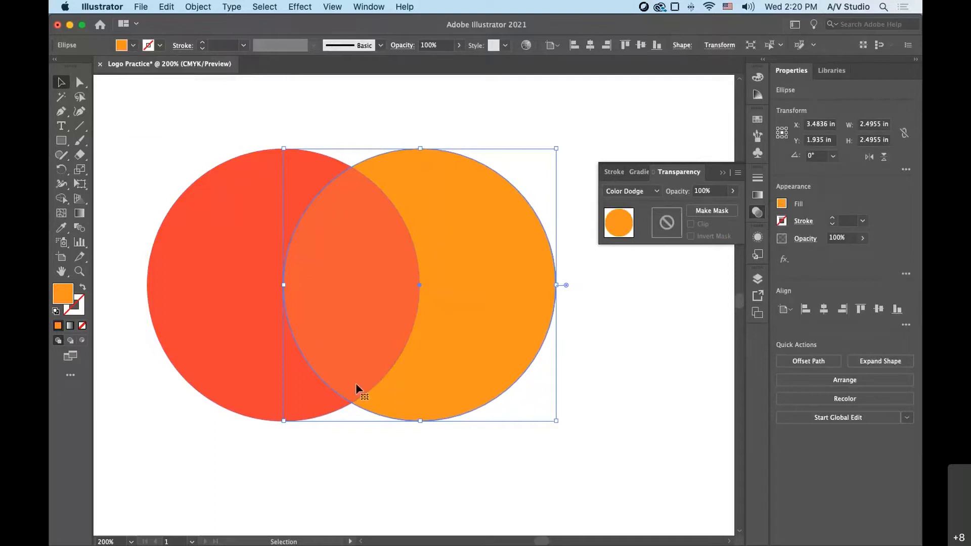
pyautogui.click(541, 351)
pyautogui.click(657, 191)
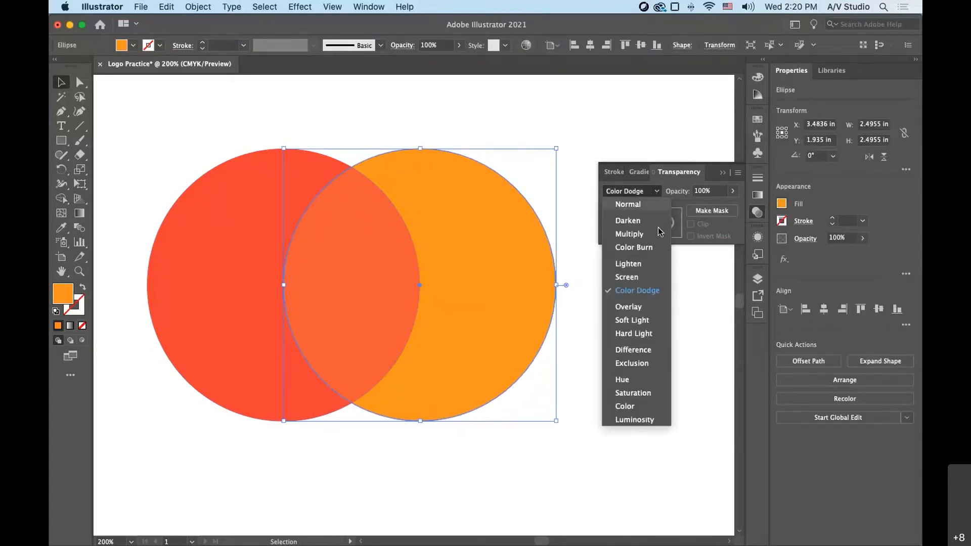
pyautogui.click(646, 362)
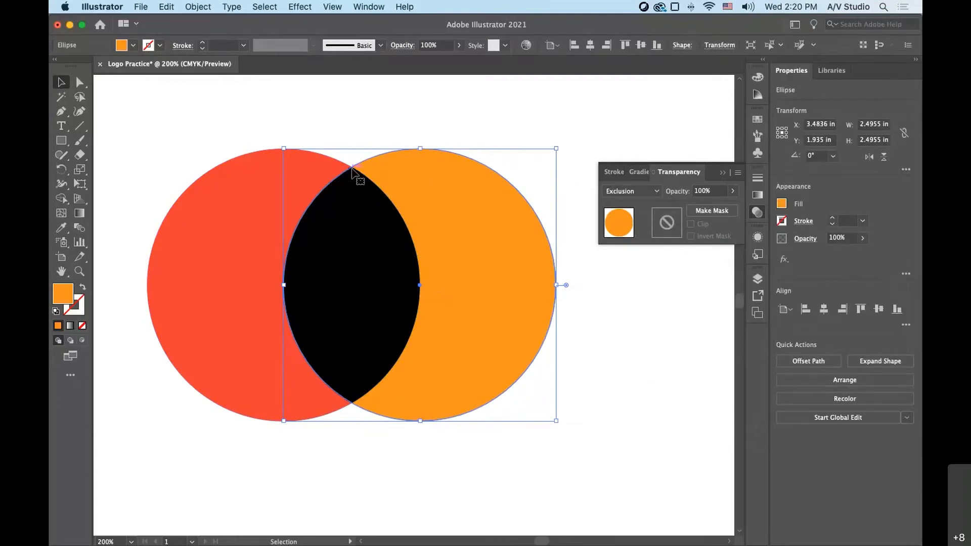
pyautogui.click(650, 193)
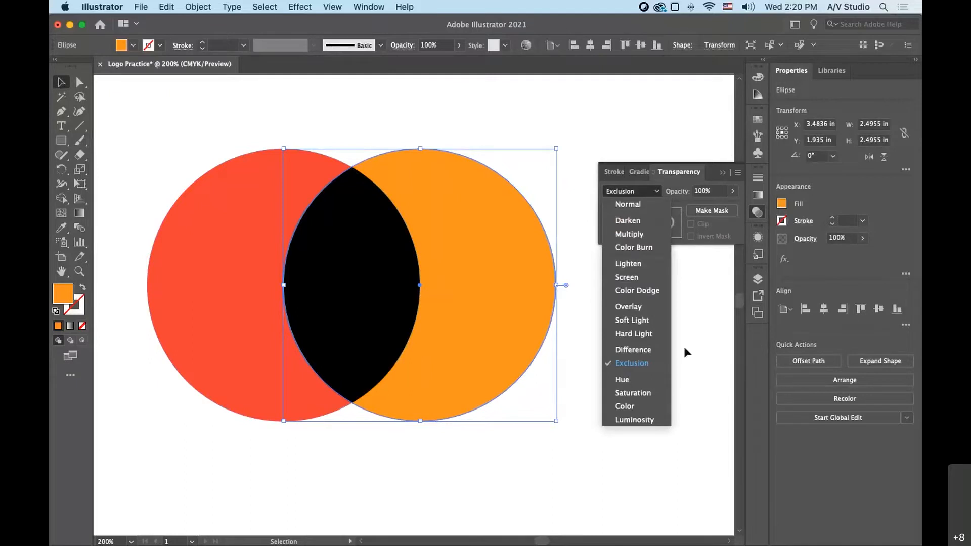
pyautogui.click(655, 352)
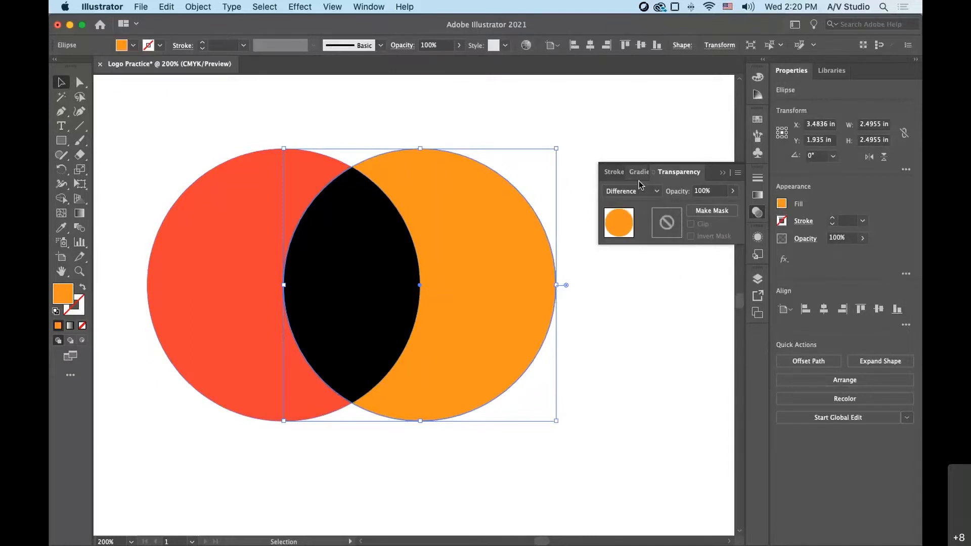
# - Try the Hue, Color and Hard Light blending modes on the orange circle
pyautogui.click(640, 191)
pyautogui.click(642, 381)
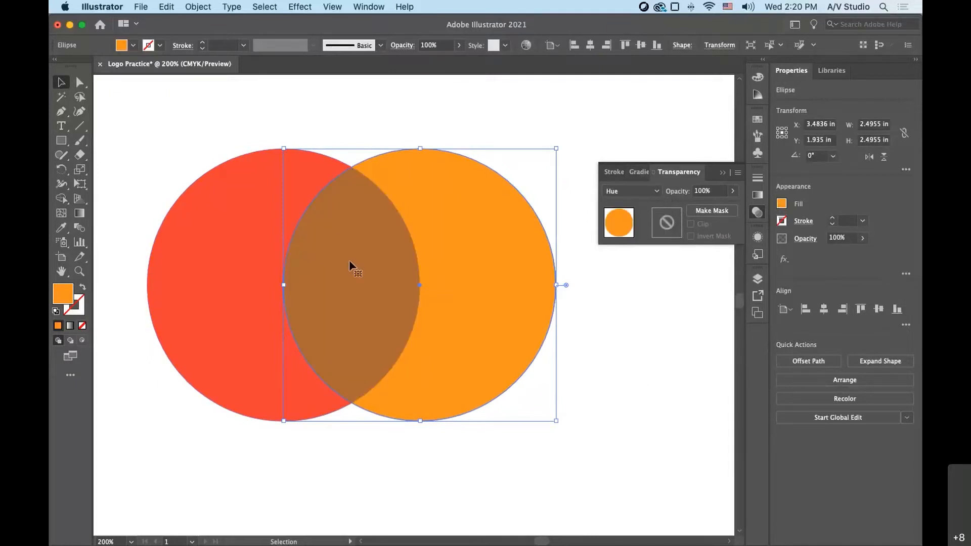
pyautogui.click(627, 193)
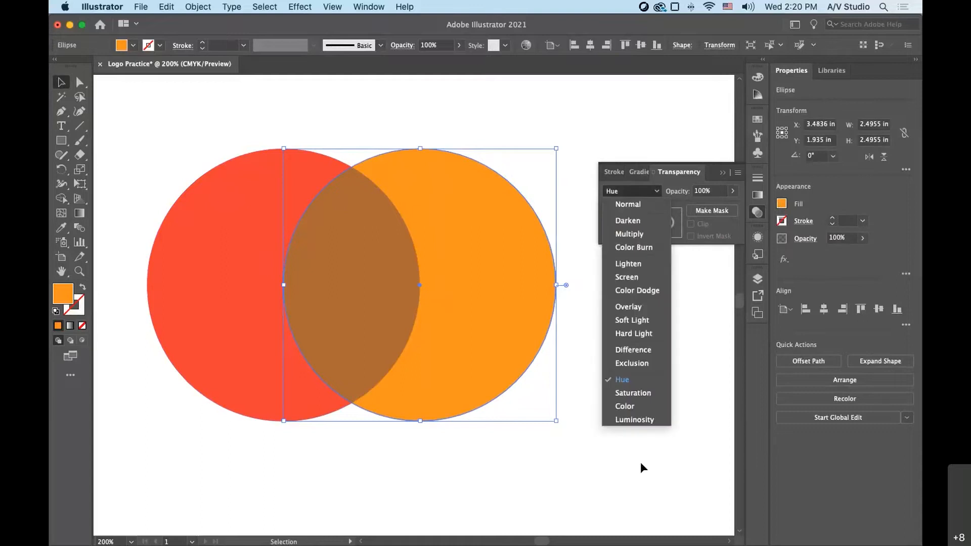
pyautogui.click(631, 408)
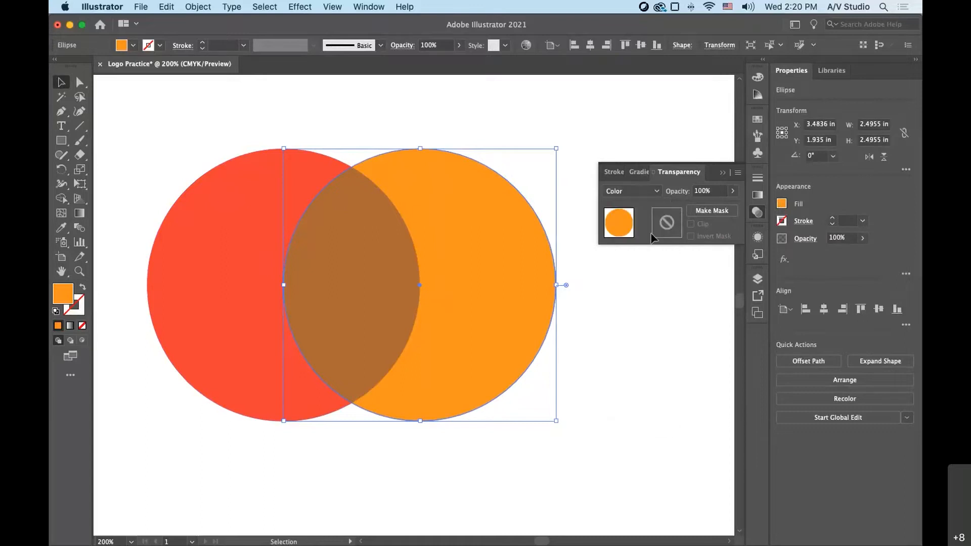
pyautogui.click(657, 193)
pyautogui.click(641, 333)
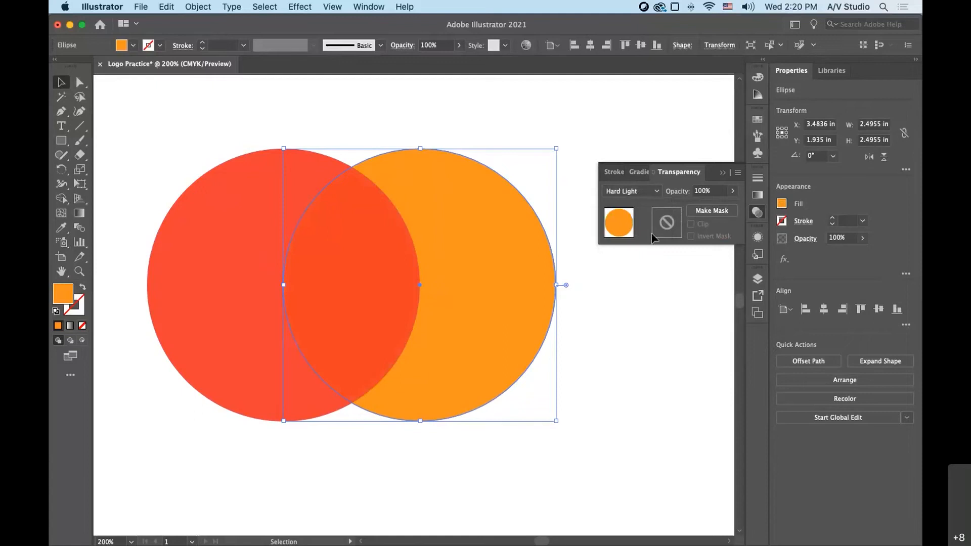
# - Set the orange circle's blending mode to Color Dodge and deselect it
pyautogui.click(656, 191)
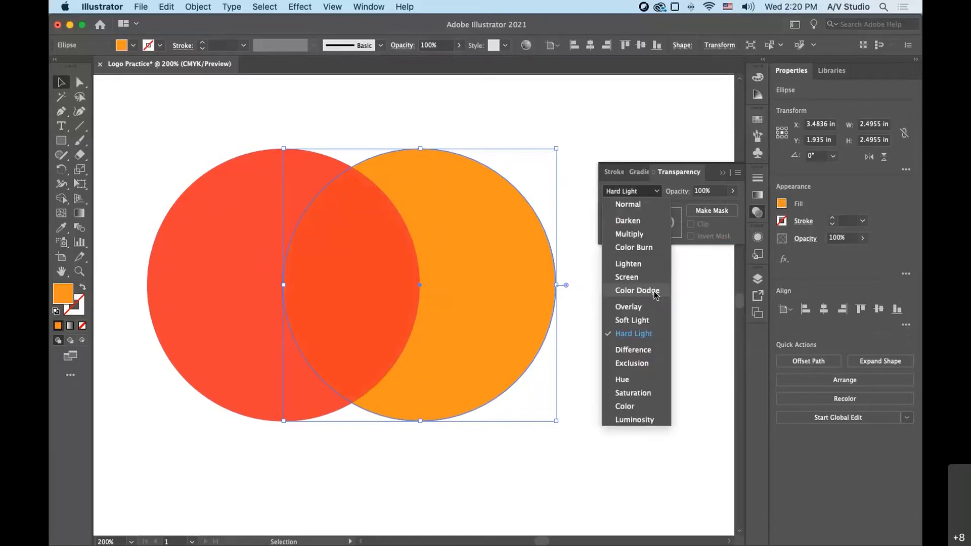
pyautogui.click(638, 291)
pyautogui.click(606, 365)
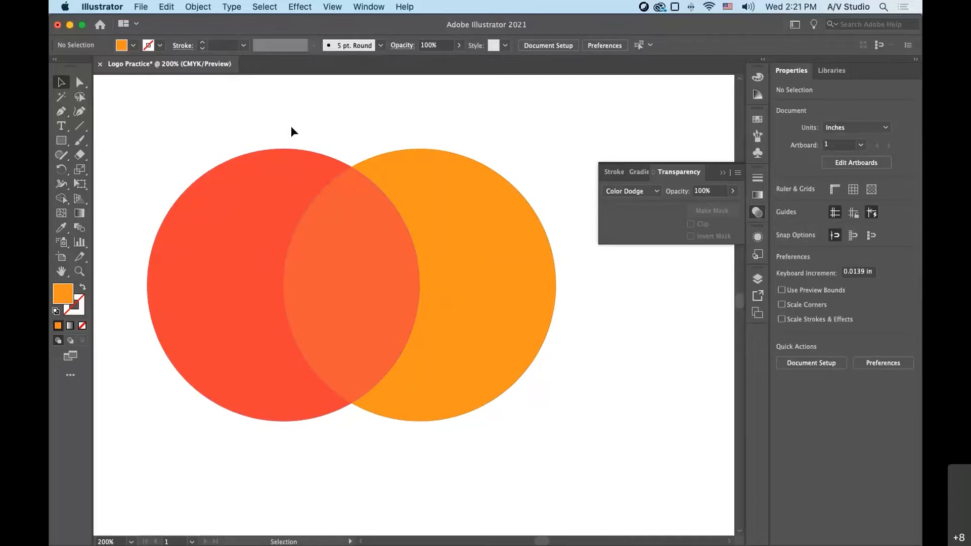
# - Select both overlapping circles, then dock the Transform, Align and Pathfinder panel group and display its Pathfinder controls
pyautogui.moveTo(291, 131); pyautogui.dragTo(408, 208)
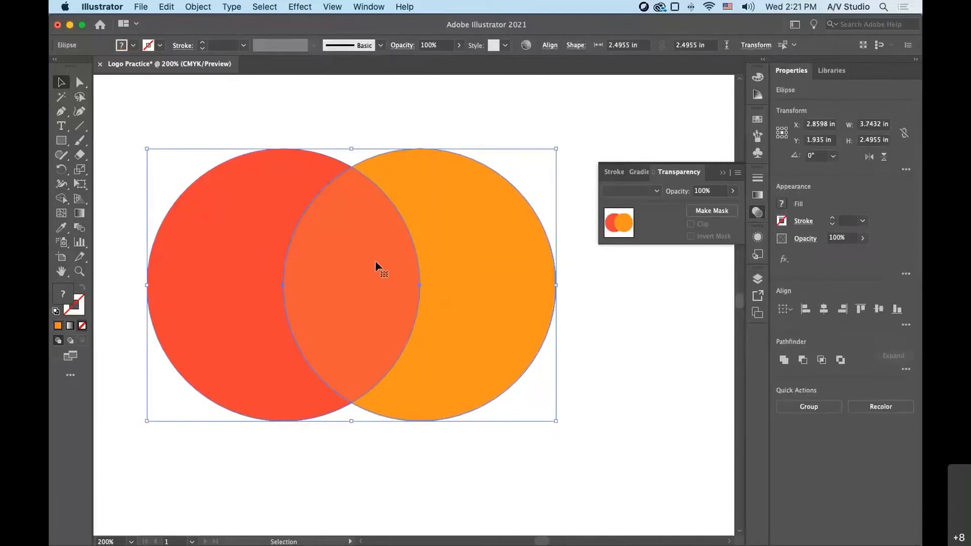
pyautogui.press('super+shift+a')
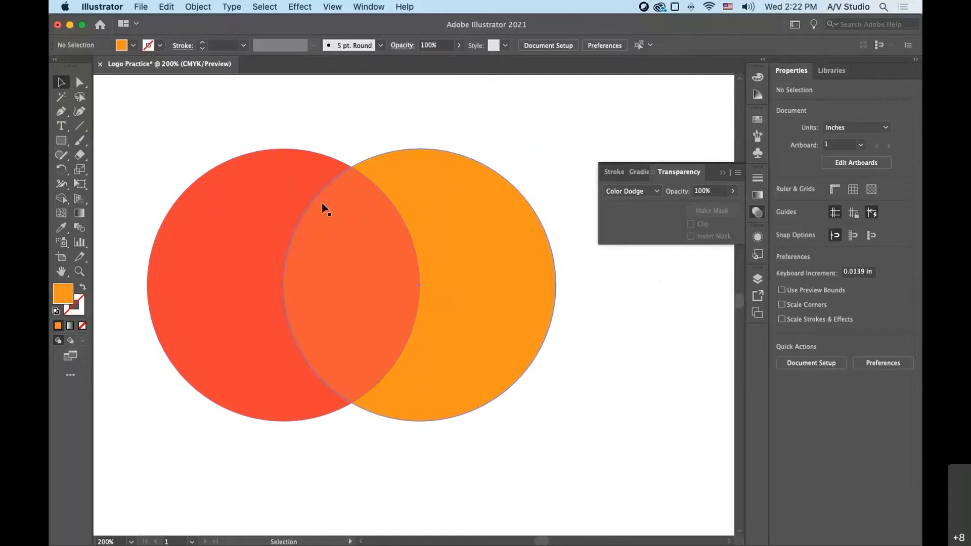
pyautogui.moveTo(252, 116); pyautogui.dragTo(503, 256)
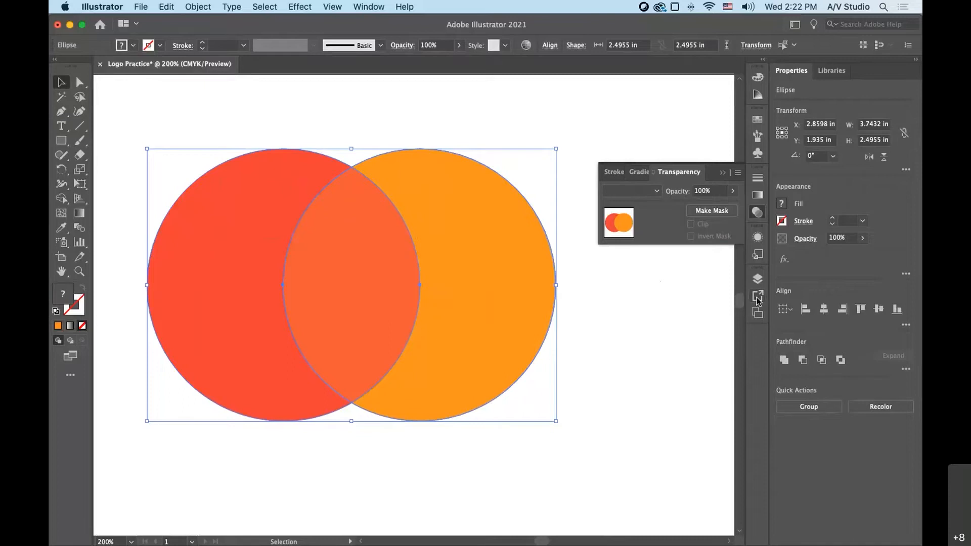
pyautogui.click(368, 6)
pyautogui.scroll(-2, 377, 394)
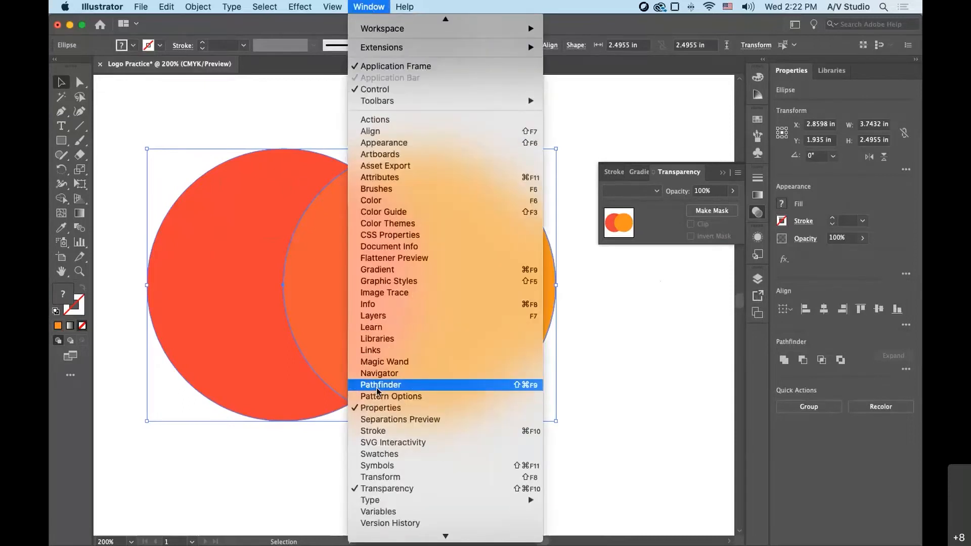
pyautogui.click(380, 386)
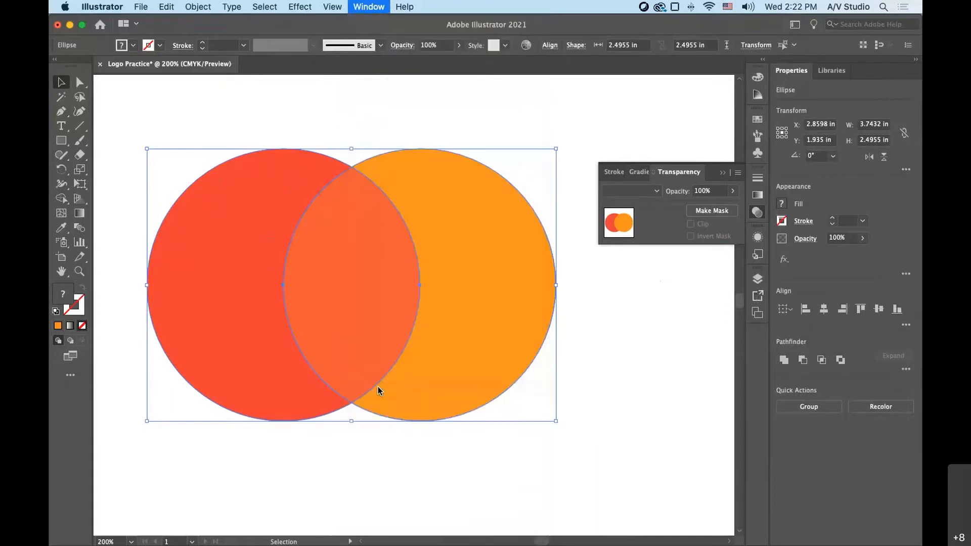
pyautogui.moveTo(532, 71); pyautogui.dragTo(756, 354)
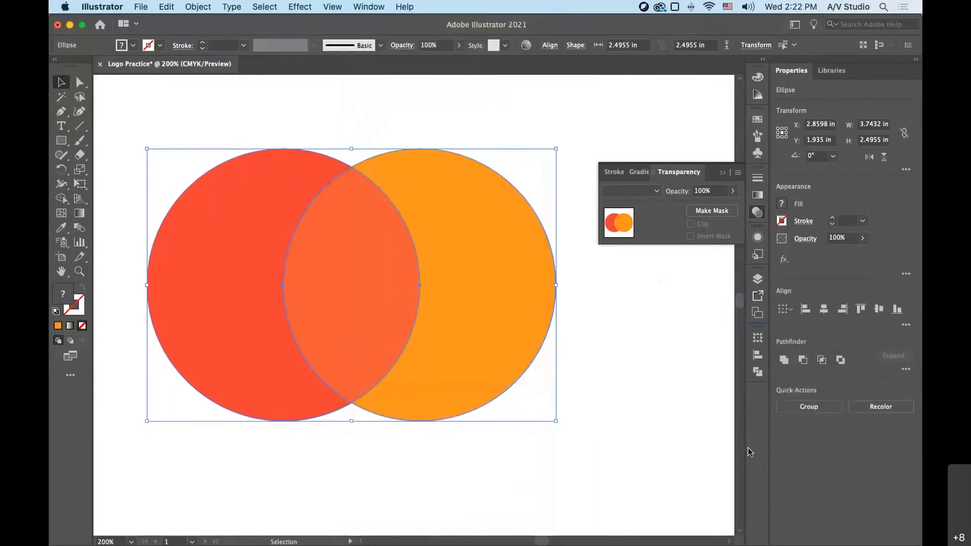
pyautogui.click(760, 339)
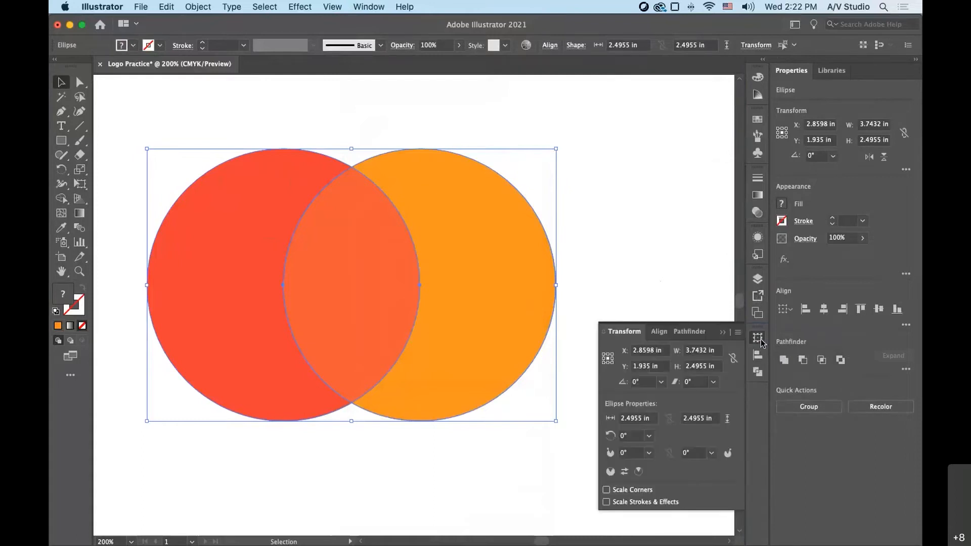
pyautogui.click(758, 355)
pyautogui.click(757, 372)
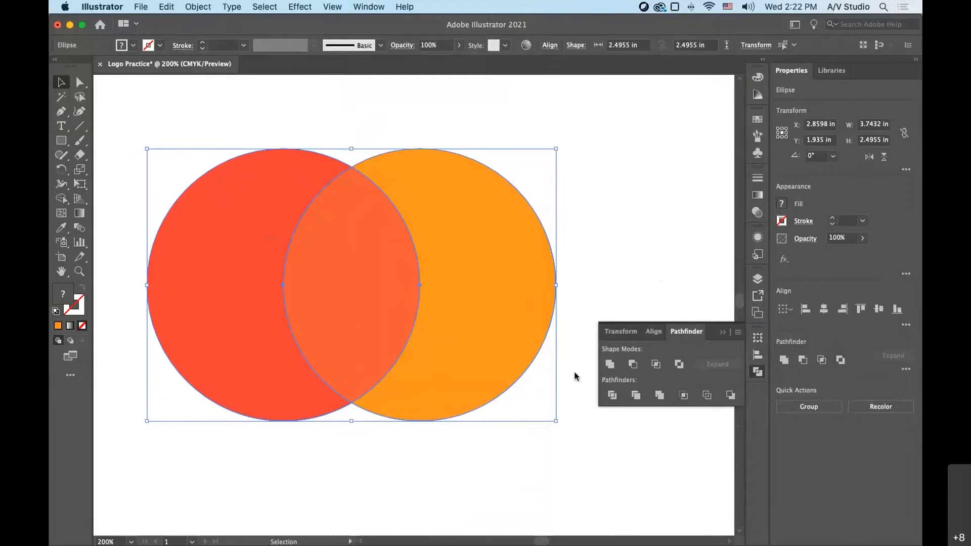
# - Try the Pathfinder shape modes Unite and Minus Front on the two circles, undoing each one
pyautogui.click(611, 365)
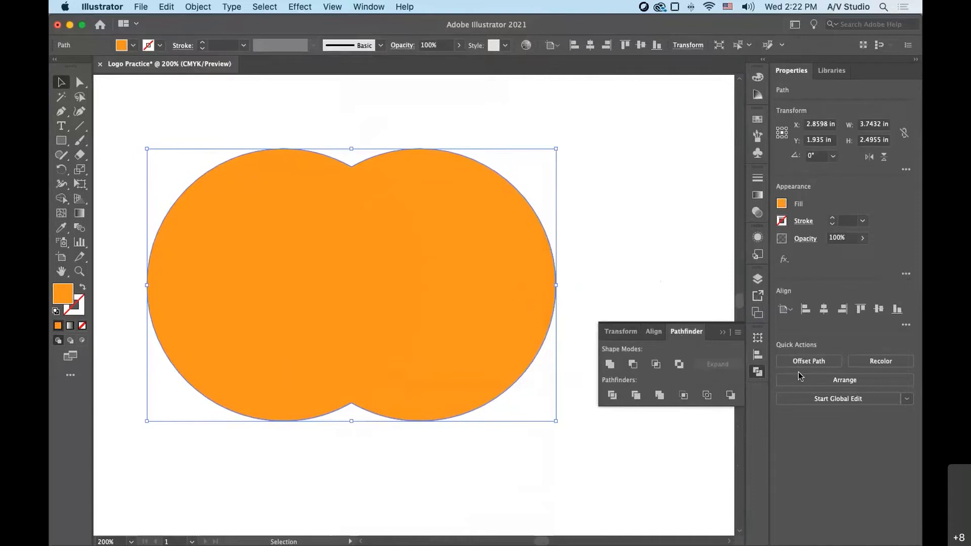
pyautogui.press('super+z')
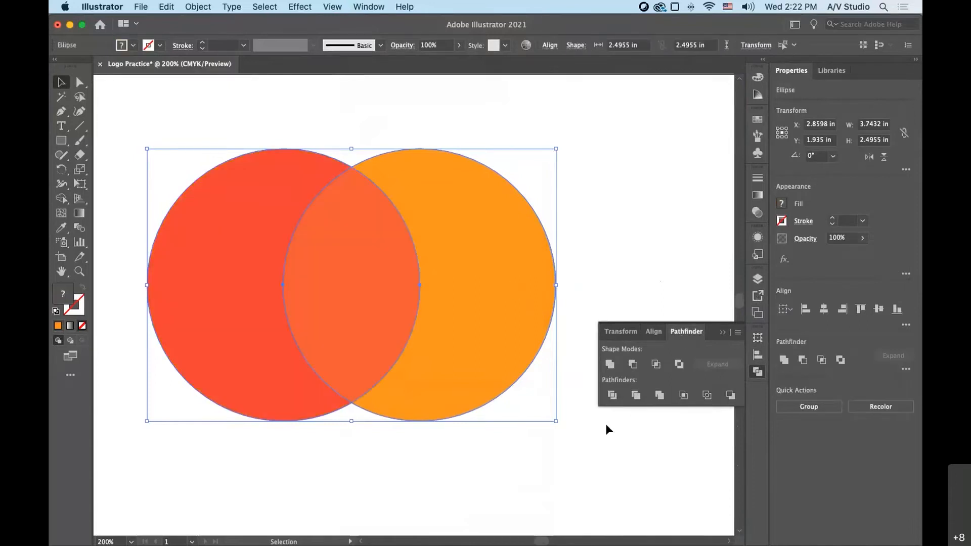
pyautogui.click(632, 364)
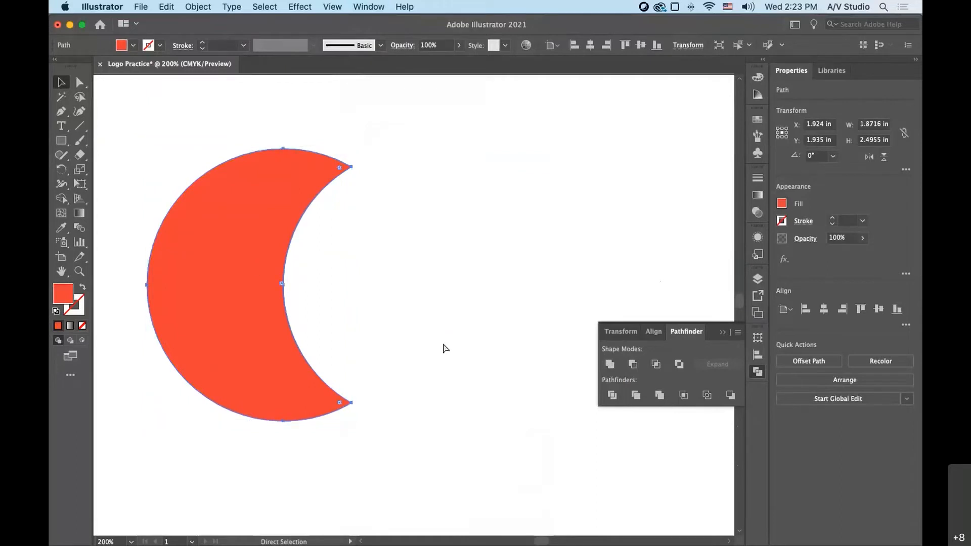
pyautogui.press('super+z')
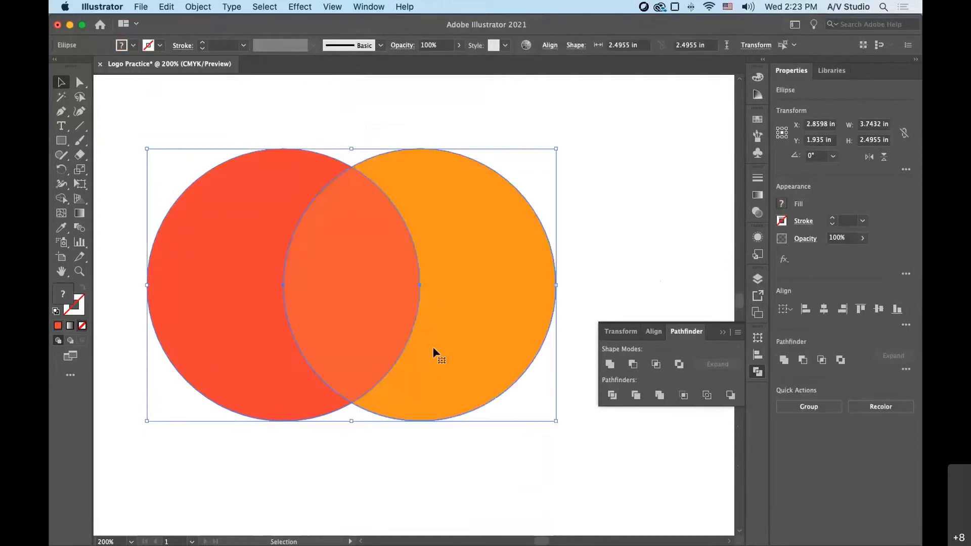
# - Try the Pathfinder shape modes Intersect and Exclude on the two circles, undoing each one
pyautogui.click(655, 365)
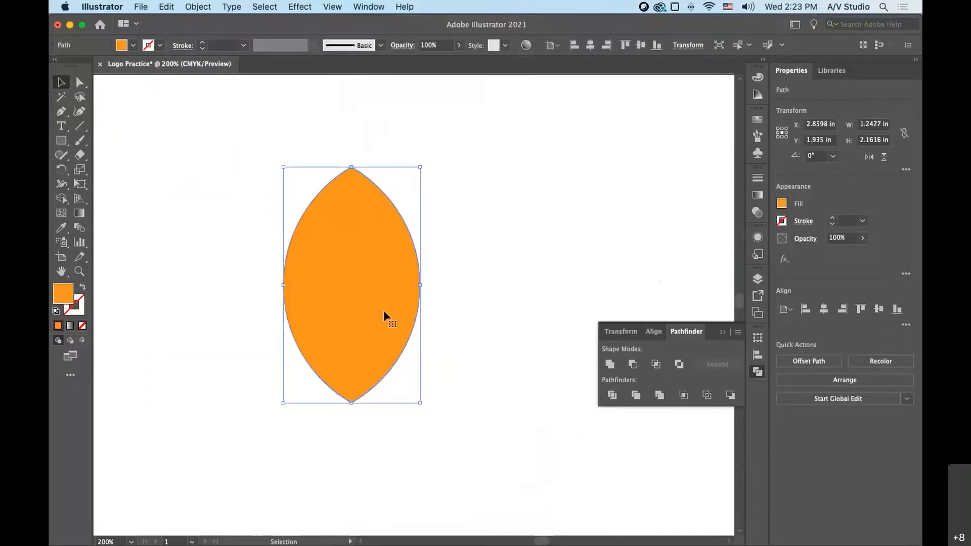
pyautogui.press('super+z')
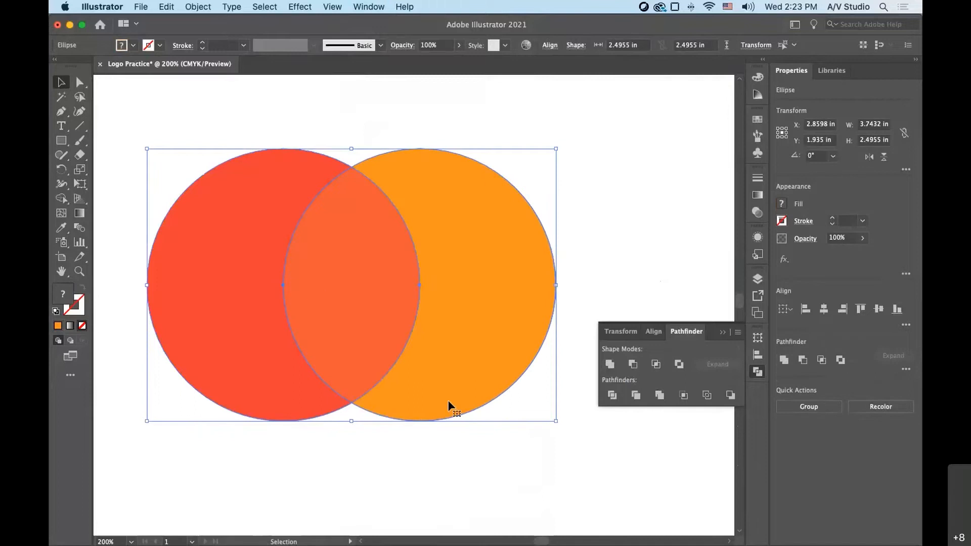
pyautogui.click(678, 365)
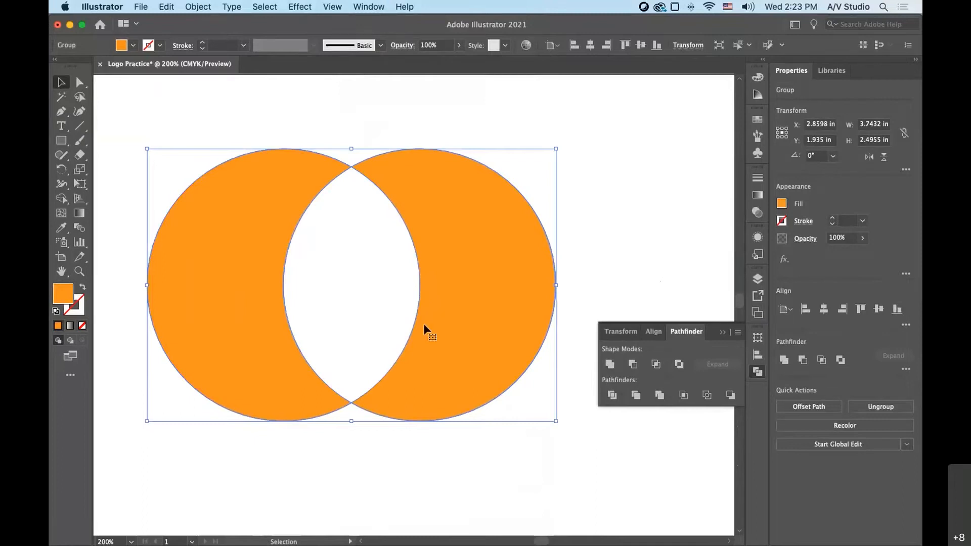
pyautogui.press('super+z')
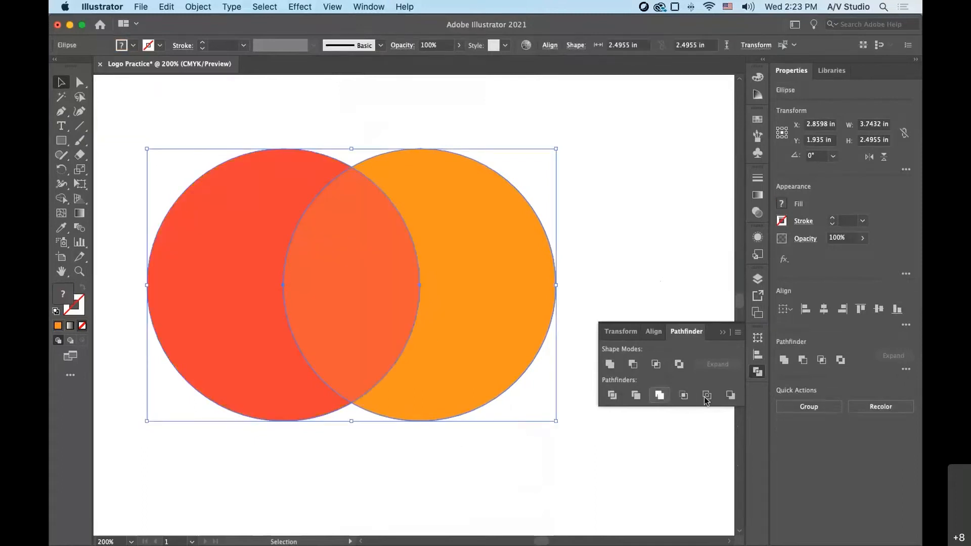
# - Divide the overlapping circles with Pathfinder and ungroup the resulting pieces
pyautogui.click(612, 395)
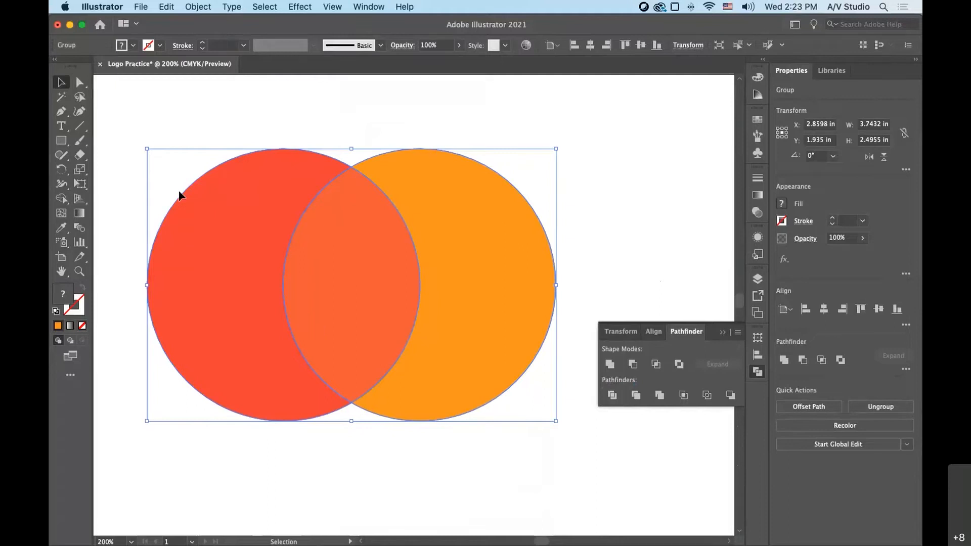
pyautogui.click(348, 127)
pyautogui.rightClick(350, 210)
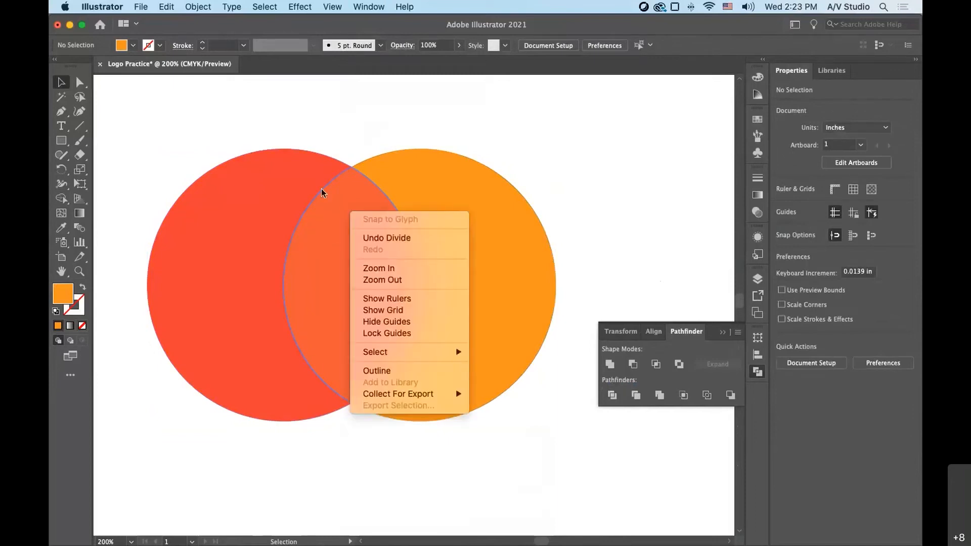
pyautogui.click(340, 208)
pyautogui.rightClick(339, 203)
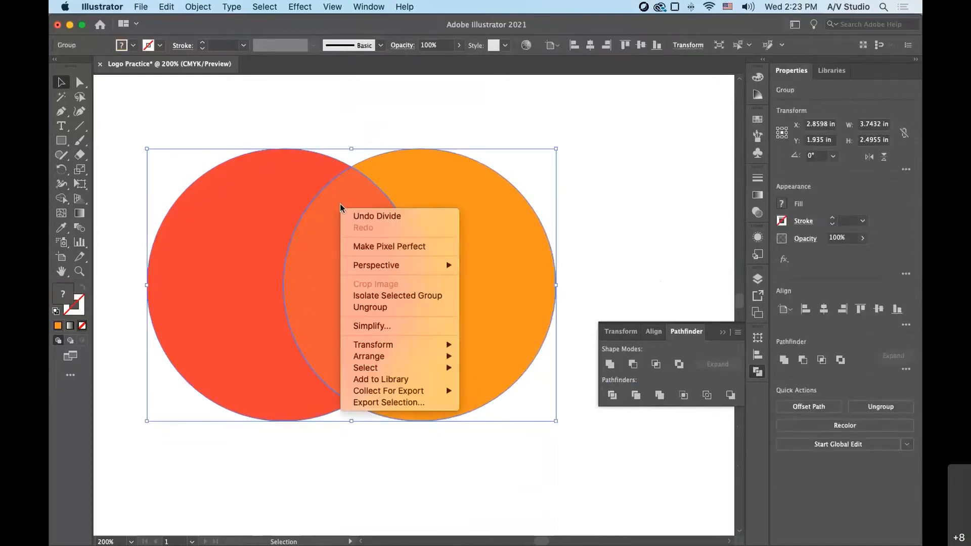
pyautogui.click(372, 308)
# - Pull the divided pieces apart, moving the red and orange crescents outward and the upper overlap lens down over the orange crescent
pyautogui.click(300, 118)
pyautogui.moveTo(248, 223); pyautogui.dragTo(231, 223)
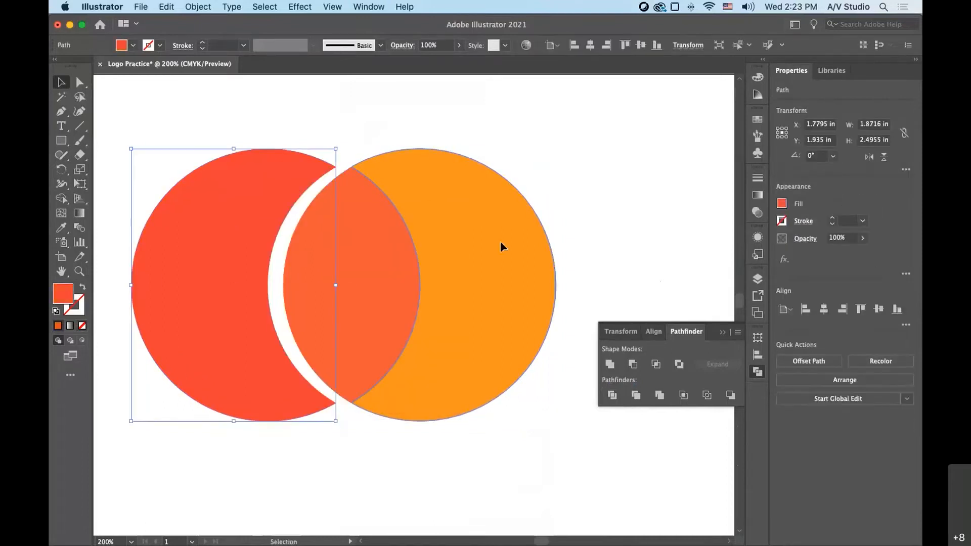
pyautogui.moveTo(500, 241); pyautogui.dragTo(542, 249)
pyautogui.moveTo(373, 259); pyautogui.dragTo(422, 331)
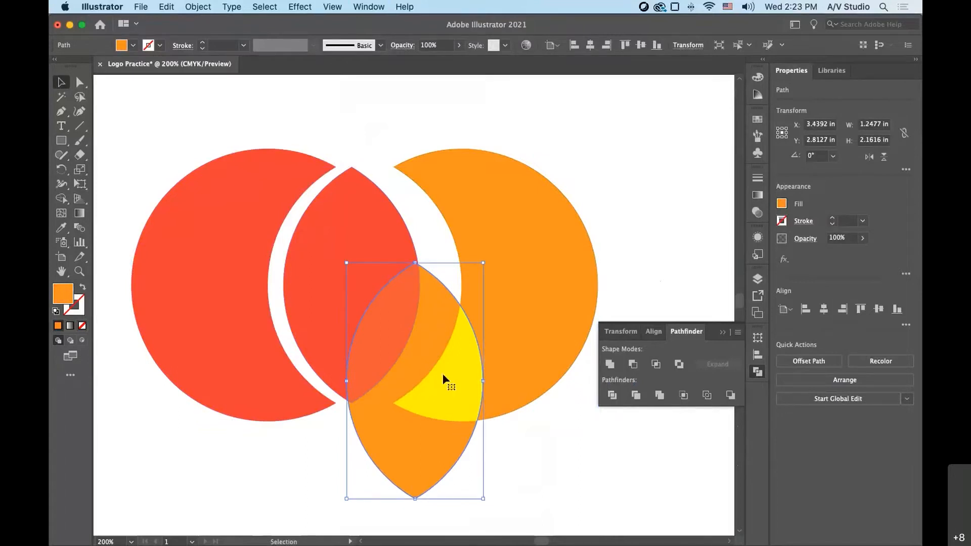
# - Undo the piece moves and the ungrouping, back to the divided circles as one group
pyautogui.press('super+z')
pyautogui.press('super+z')
pyautogui.press('super+z')
pyautogui.press('super+z')
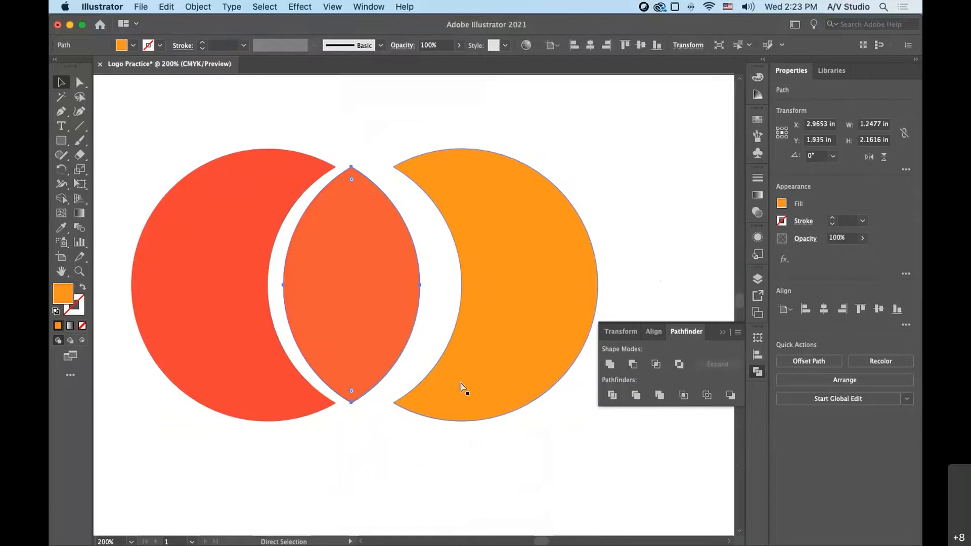
pyautogui.press('super+z')
pyautogui.press('super+z')
pyautogui.press('super+z')
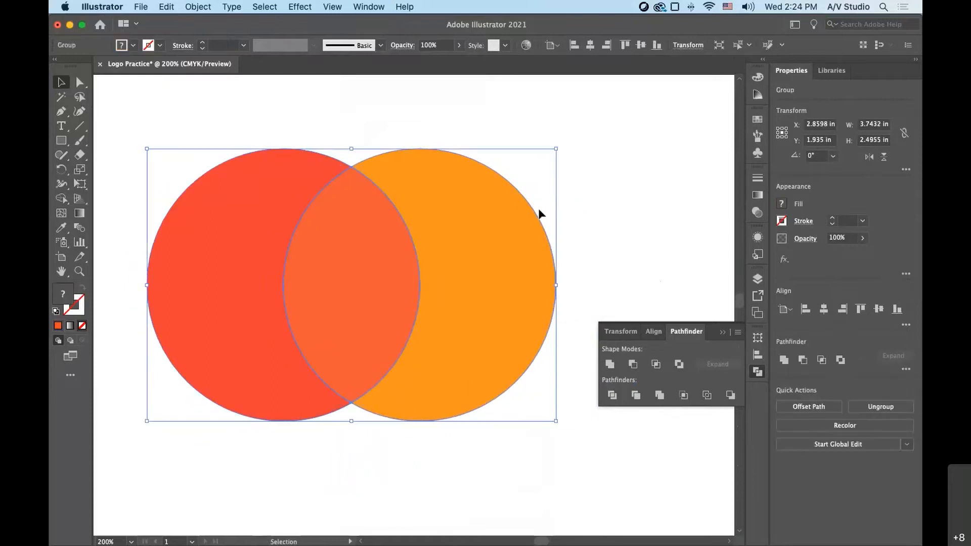
# - Flatten the transparency of the divided circle group using the High Resolution preset
pyautogui.click(539, 212)
pyautogui.click(360, 199)
pyautogui.click(199, 7)
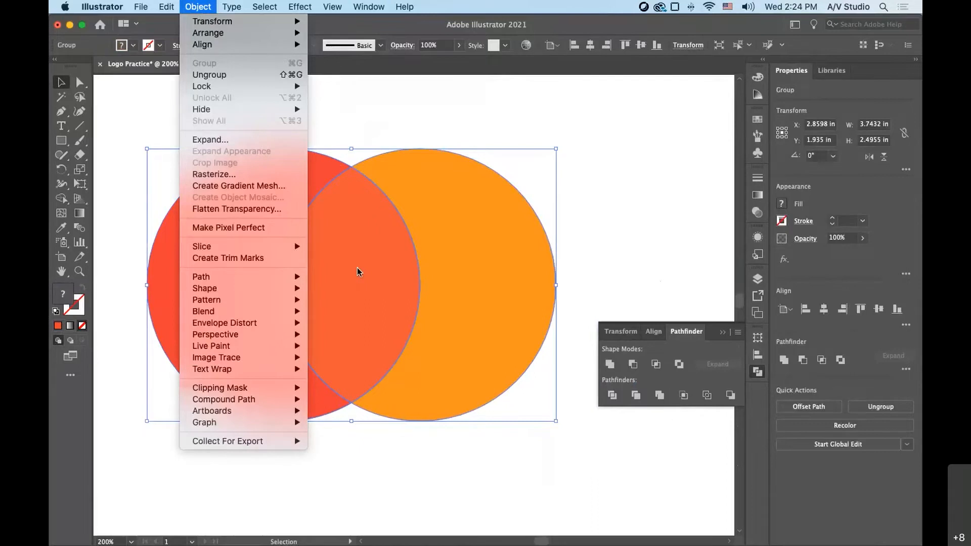
pyautogui.click(240, 216)
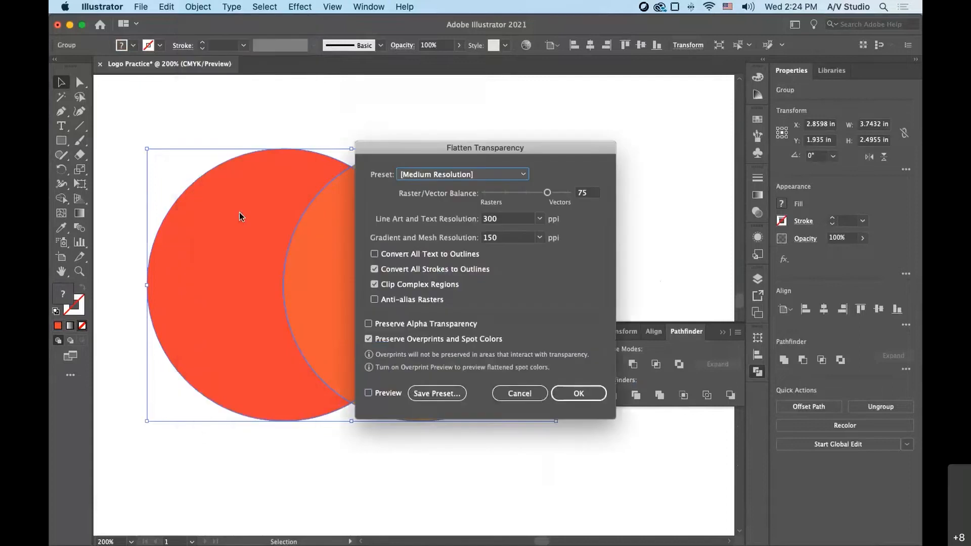
pyautogui.click(513, 179)
pyautogui.click(460, 203)
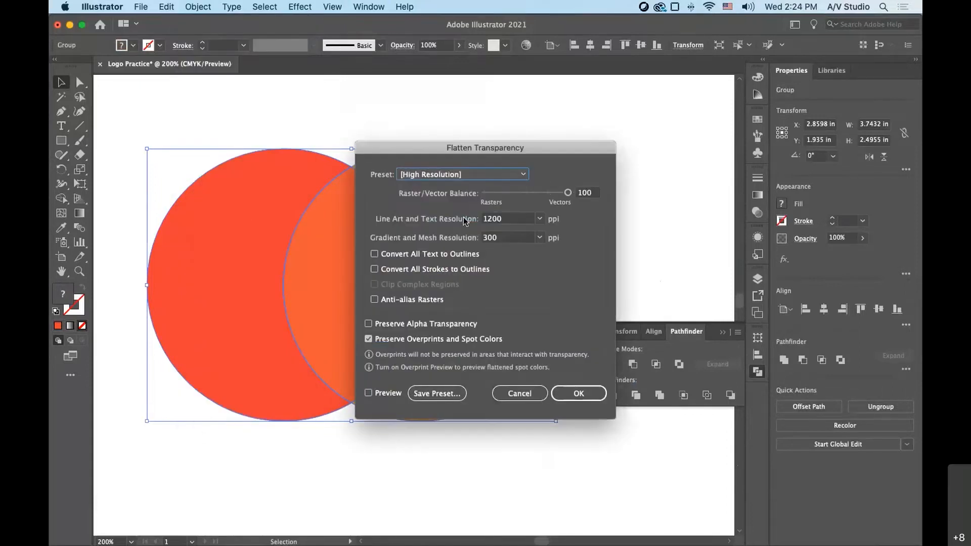
pyautogui.click(592, 396)
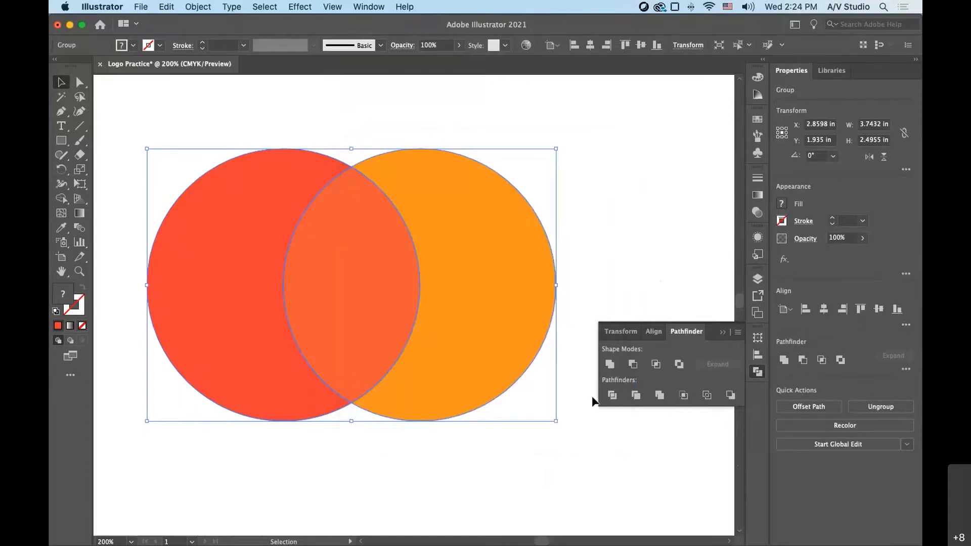
# - Ungroup the flattened circles, shift all the pieces slightly up and right together, and deselect them
pyautogui.click(588, 240)
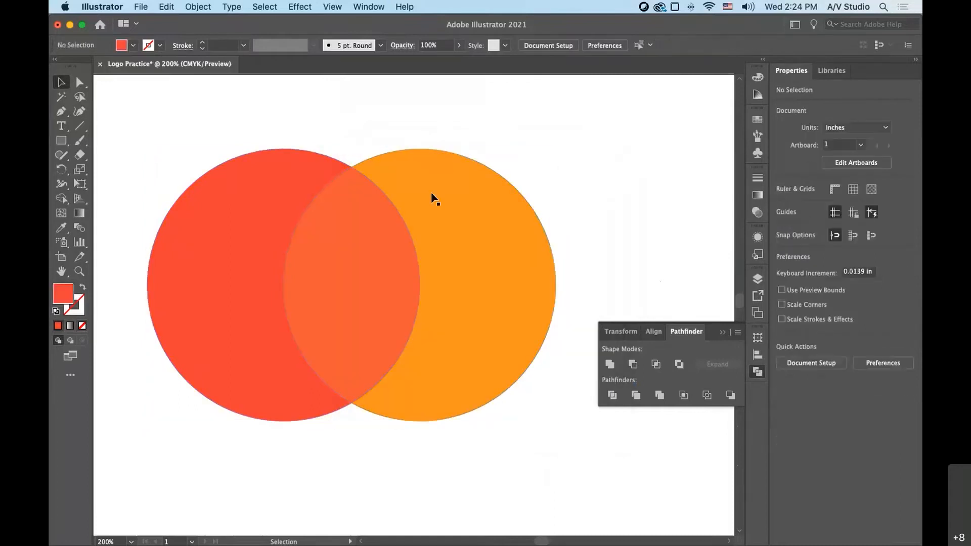
pyautogui.rightClick(343, 197)
pyautogui.click(343, 223)
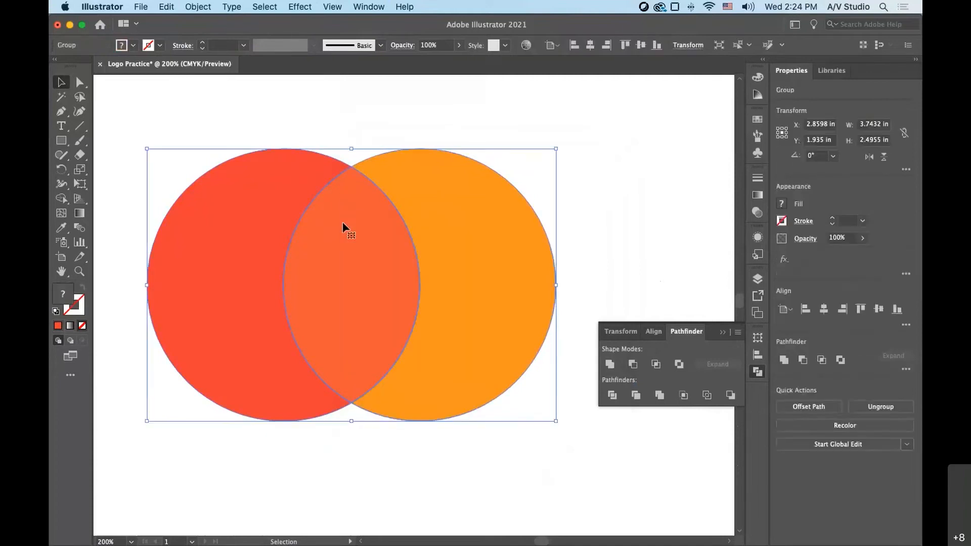
pyautogui.rightClick(343, 223)
pyautogui.click(376, 327)
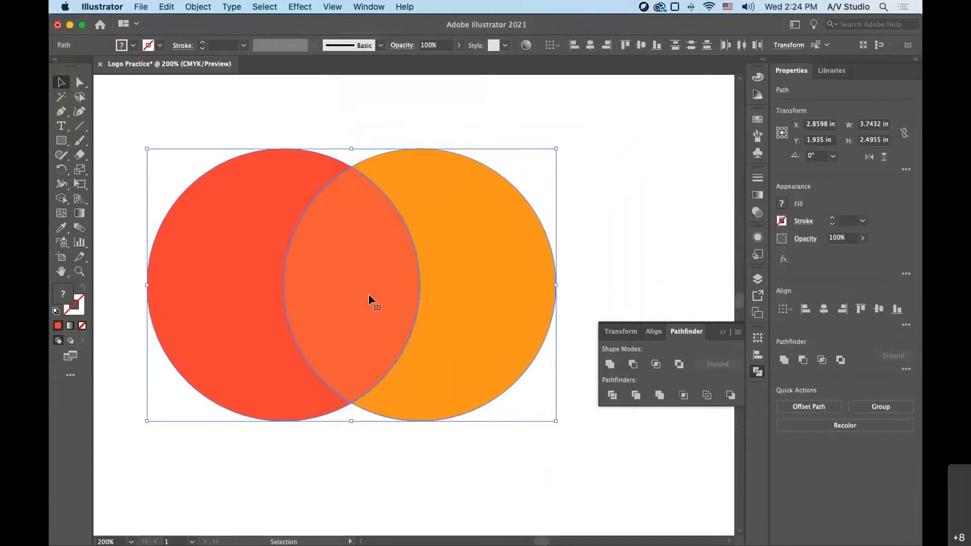
pyautogui.moveTo(368, 293); pyautogui.dragTo(380, 259)
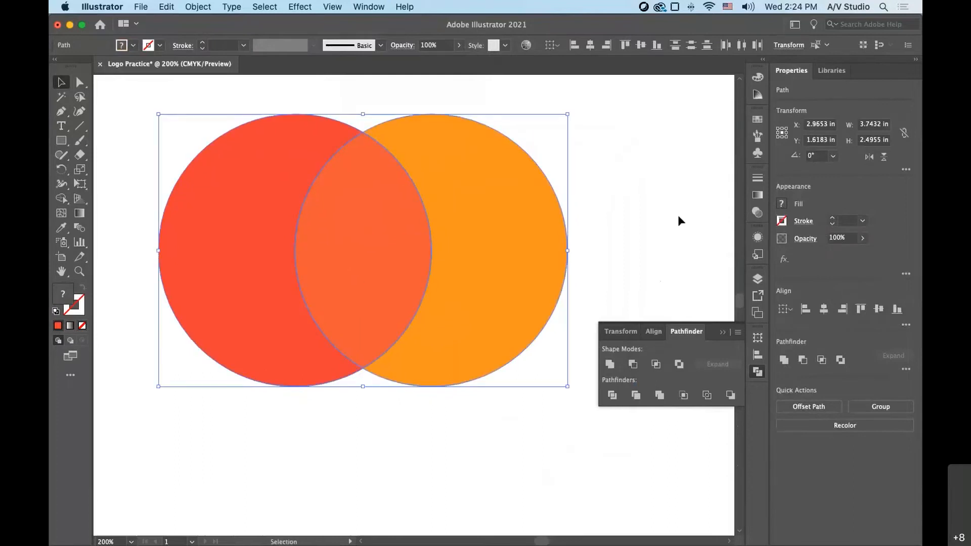
pyautogui.click(678, 221)
# - Move the hidden red lens below the red crescent, put the blended lens back in the overlap, and nudge the red crescent slightly left
pyautogui.moveTo(342, 223); pyautogui.dragTo(627, 188)
pyautogui.moveTo(638, 221); pyautogui.dragTo(624, 219)
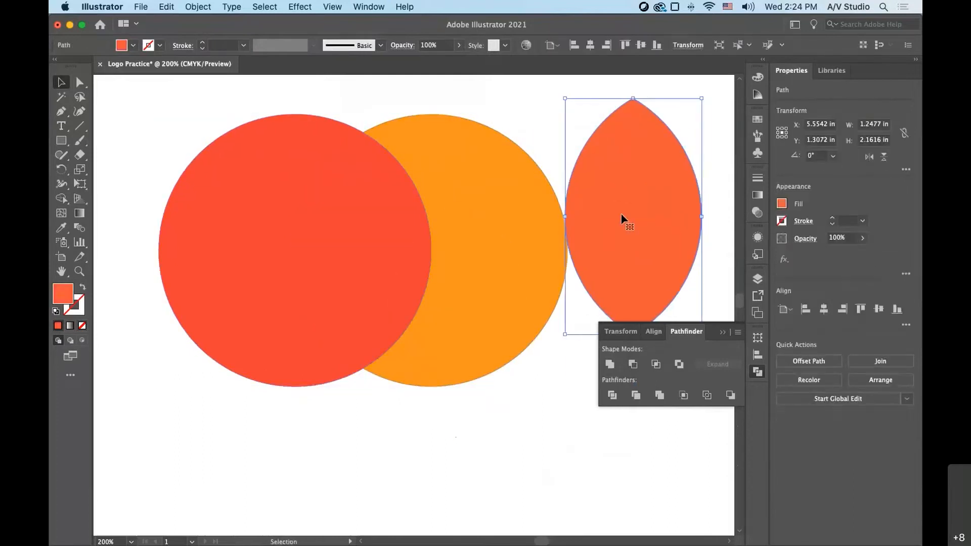
pyautogui.moveTo(391, 242); pyautogui.dragTo(197, 460)
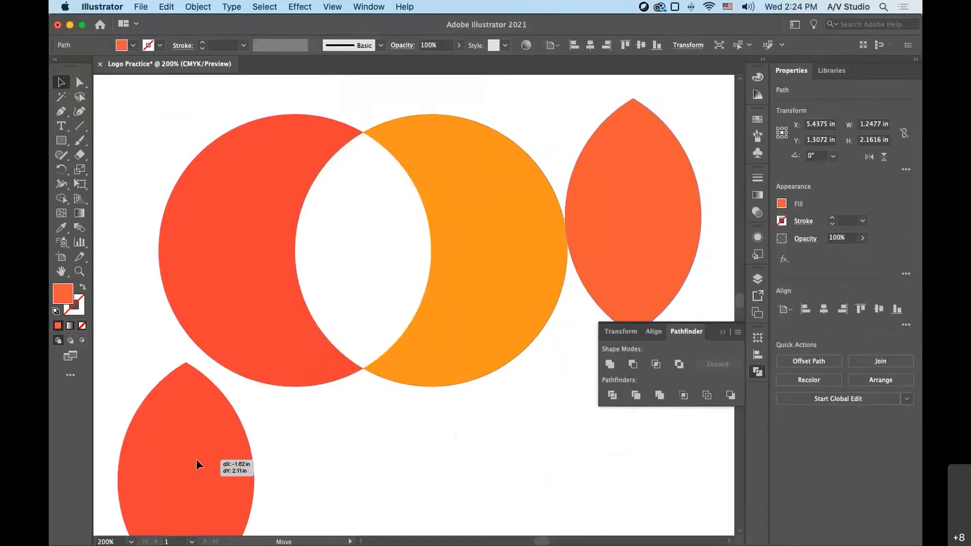
pyautogui.moveTo(578, 225); pyautogui.dragTo(326, 260)
pyautogui.click(356, 413)
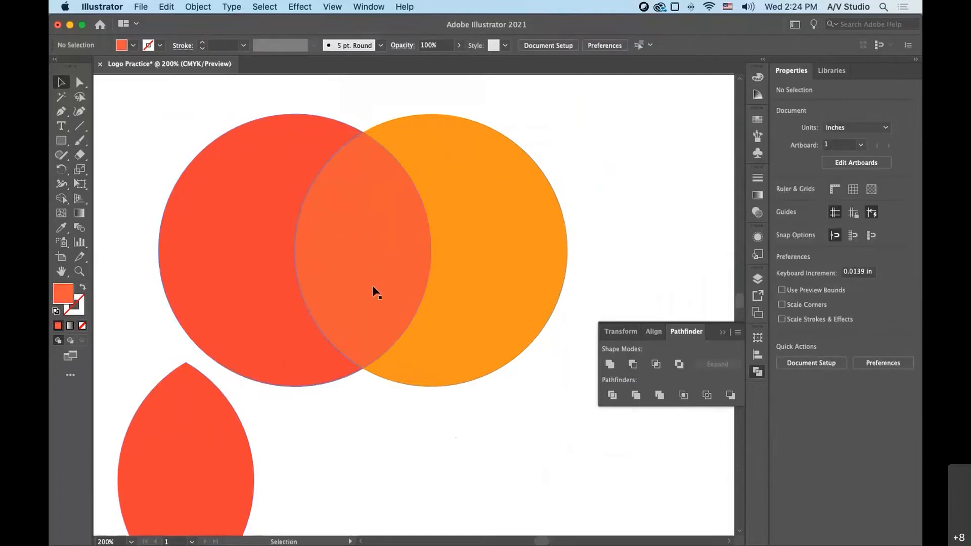
pyautogui.moveTo(270, 144); pyautogui.dragTo(263, 144)
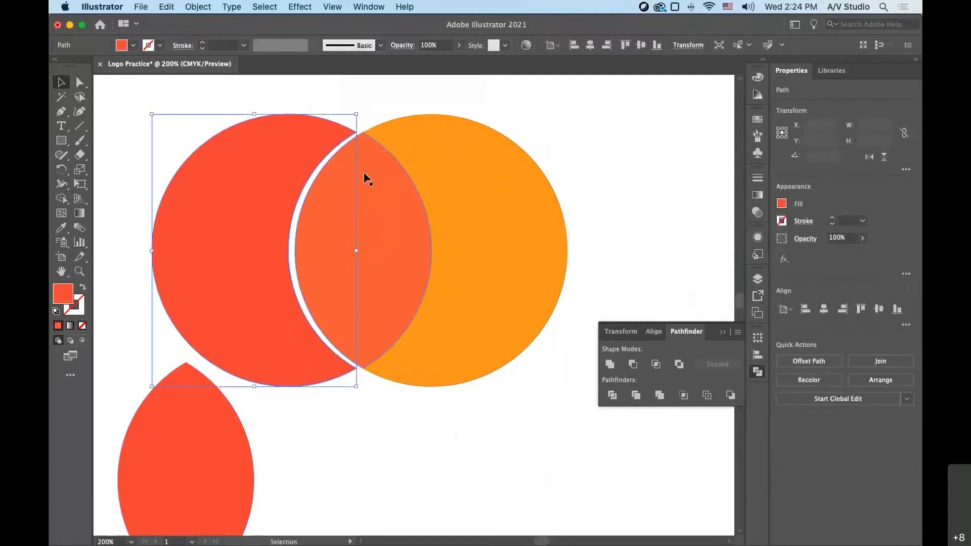
# - Pull the orange crescent to the right, away from the blended lens
pyautogui.click(364, 178)
pyautogui.moveTo(444, 178); pyautogui.dragTo(481, 191)
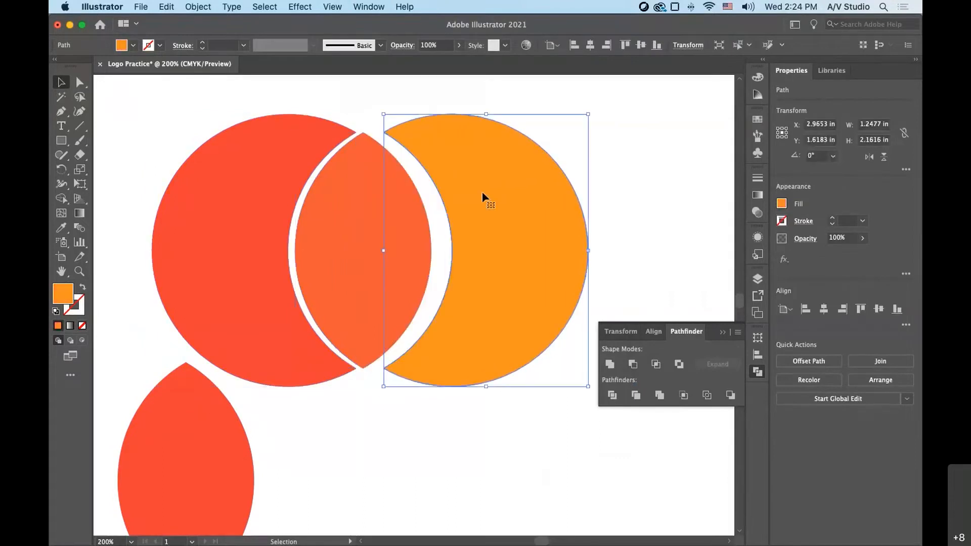
pyautogui.moveTo(409, 231)
pyautogui.mouseDown()
pyautogui.moveTo(449, 234)
pyautogui.moveTo(412, 228)
pyautogui.mouseUp()
# - Undo the crescent moves, back to the two closed overlapping circles
pyautogui.press('super+z')
pyautogui.press('super+z')
pyautogui.press('super+z')
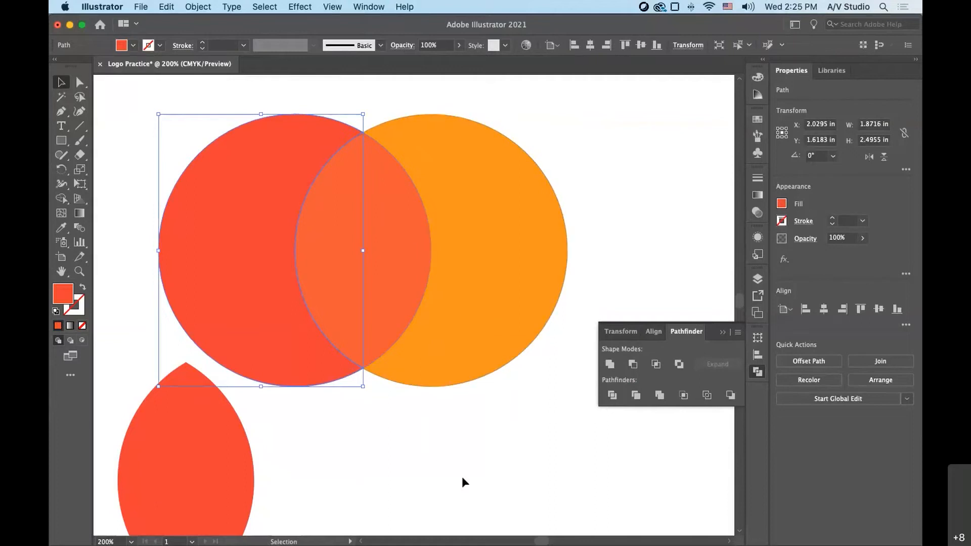
# - Move the spare red lens out to the empty area well to the right of the overlapping circles
pyautogui.moveTo(154, 496); pyautogui.dragTo(659, 250)
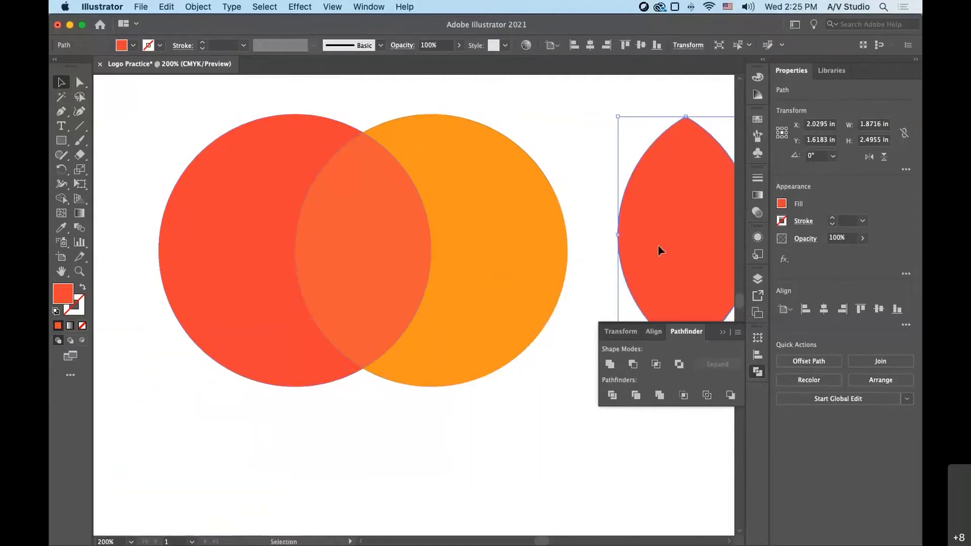
pyautogui.click(524, 413)
pyautogui.moveTo(540, 542); pyautogui.dragTo(548, 543)
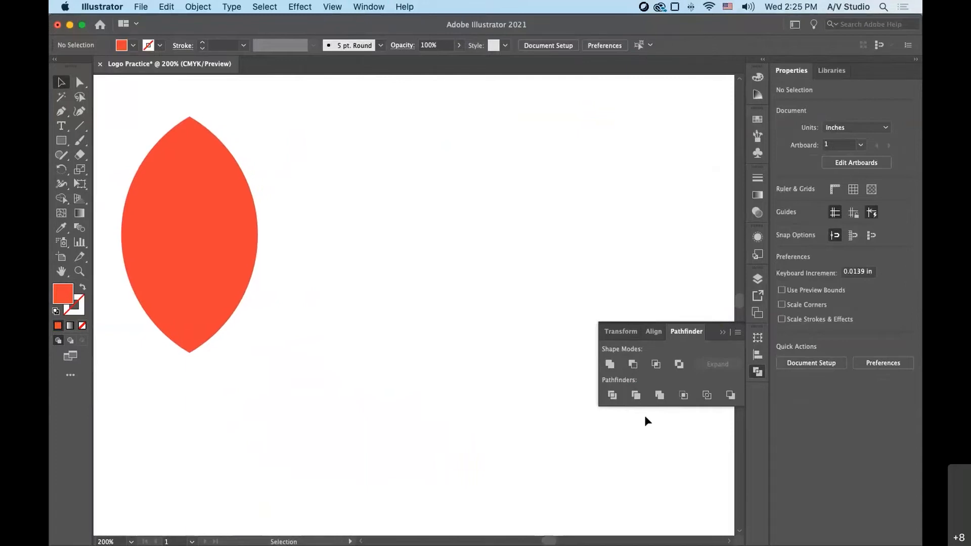
pyautogui.moveTo(237, 278); pyautogui.dragTo(373, 296)
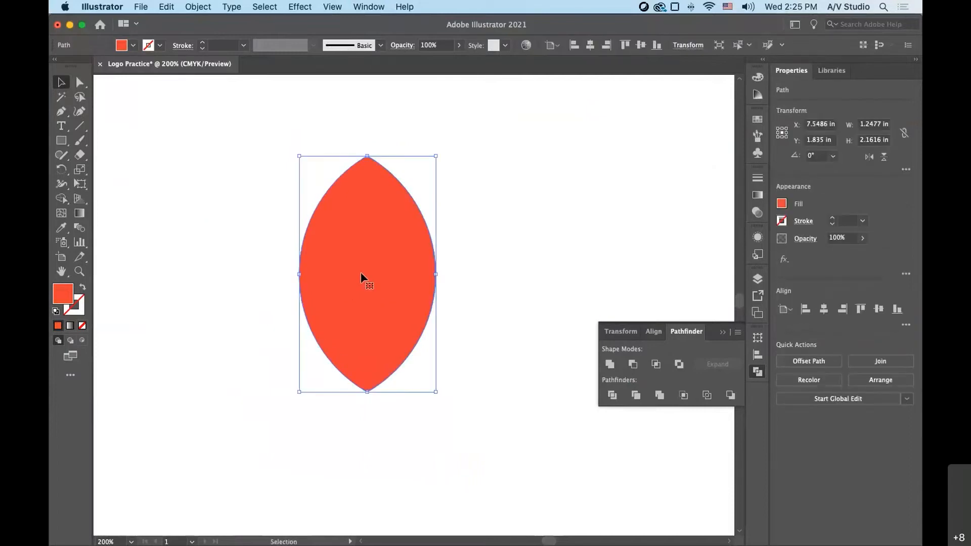
pyautogui.moveTo(360, 272); pyautogui.dragTo(310, 277)
pyautogui.moveTo(556, 543)
pyautogui.mouseDown()
pyautogui.moveTo(543, 543)
pyautogui.moveTo(555, 543)
pyautogui.mouseUp()
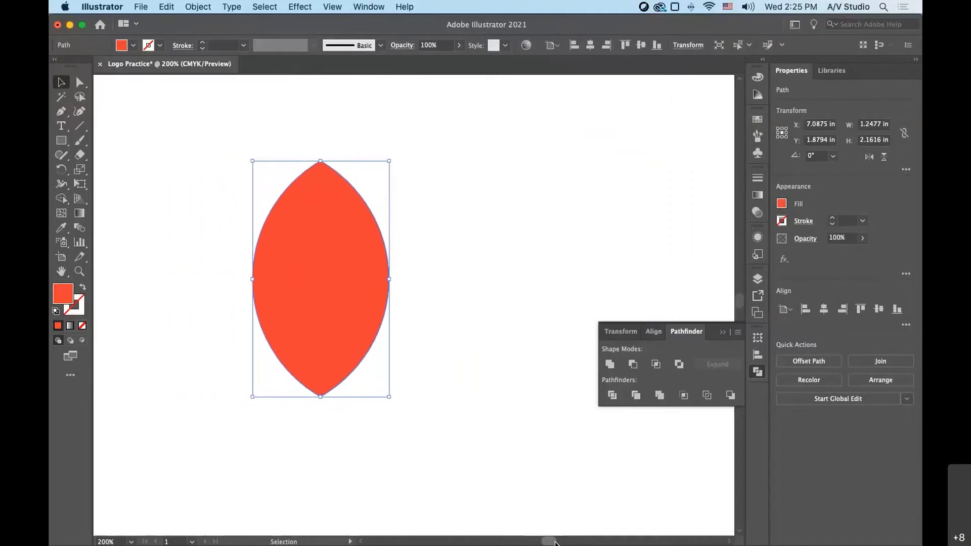
pyautogui.click(525, 368)
pyautogui.moveTo(335, 304); pyautogui.dragTo(376, 310)
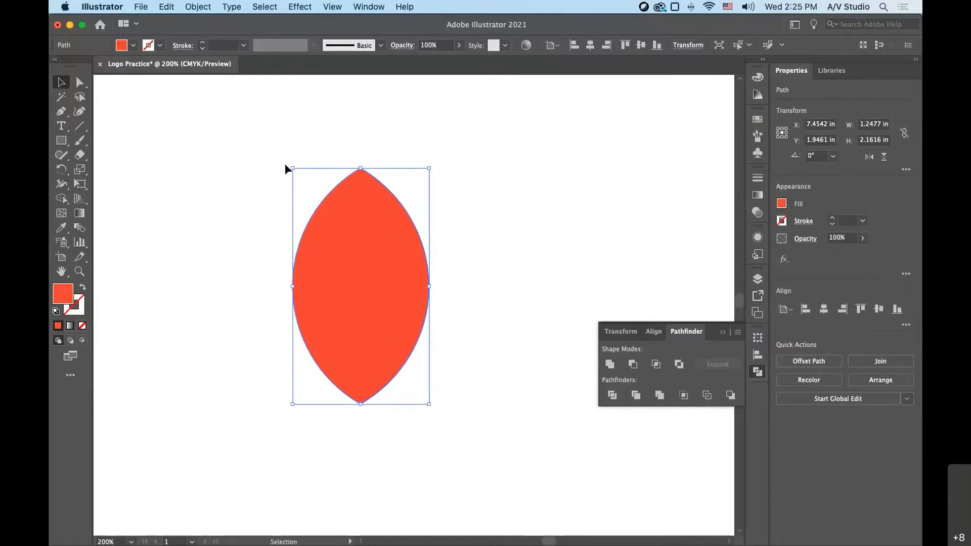
# - Rotate the red lens 90° so it lies horizontally, shift it down and left in the empty area, and deselect it
pyautogui.moveTo(287, 164); pyautogui.dragTo(221, 329)
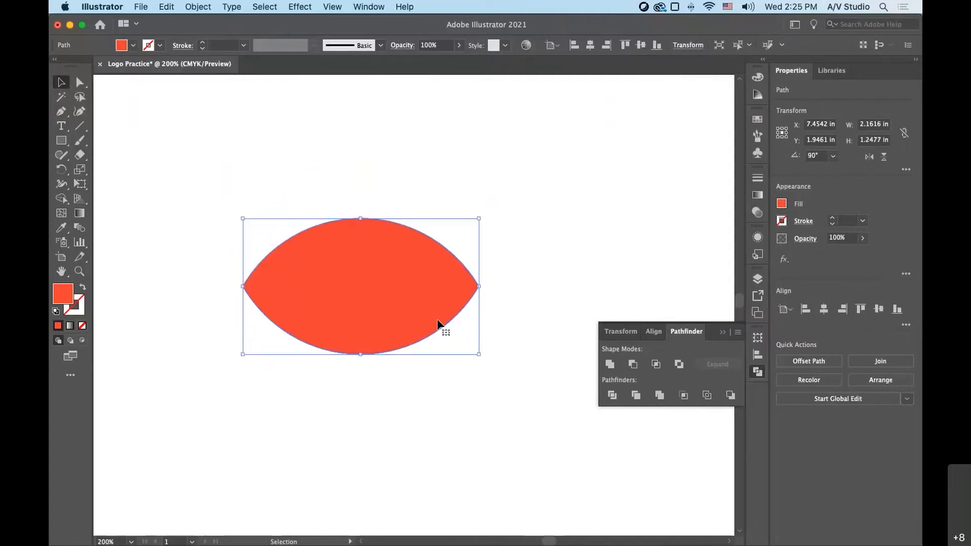
pyautogui.moveTo(438, 321); pyautogui.dragTo(298, 351)
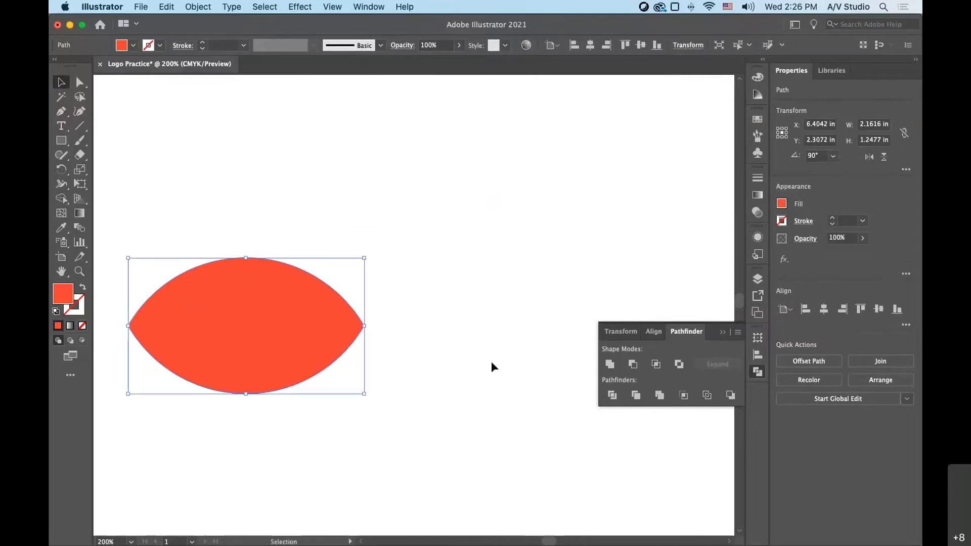
pyautogui.press('Down')
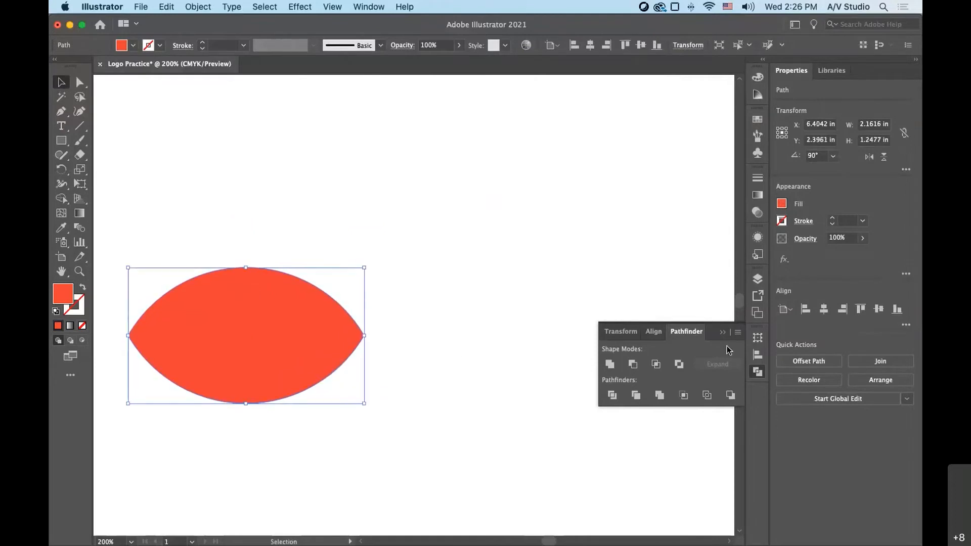
pyautogui.click(763, 340)
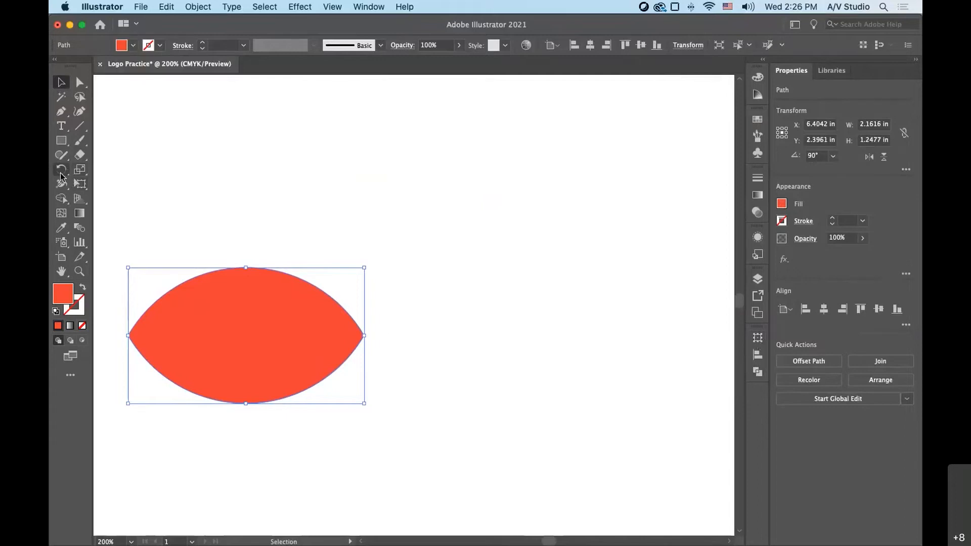
pyautogui.click(346, 189)
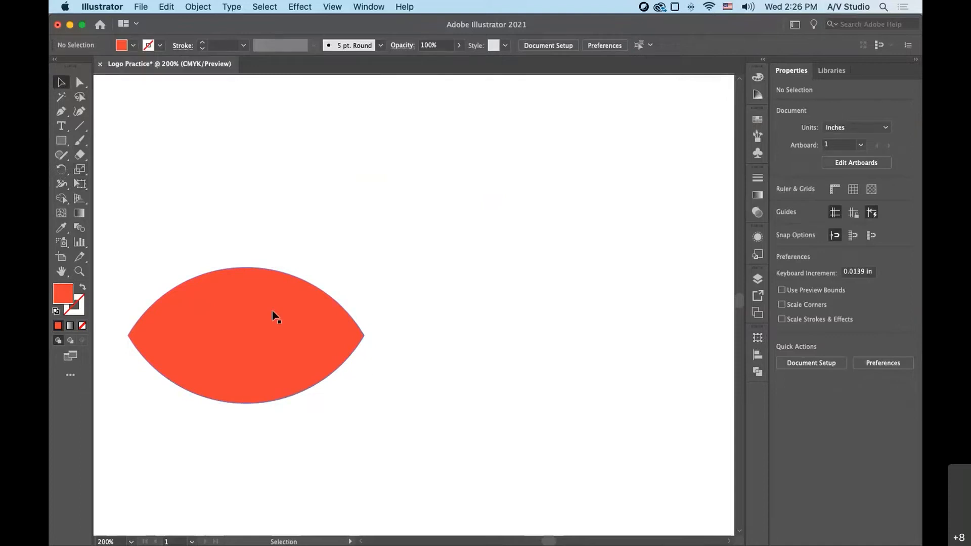
# - Try placing a hand-rotated copy of the lens with its tip on the original's right tip, and undo it
pyautogui.moveTo(265, 331); pyautogui.dragTo(432, 229)
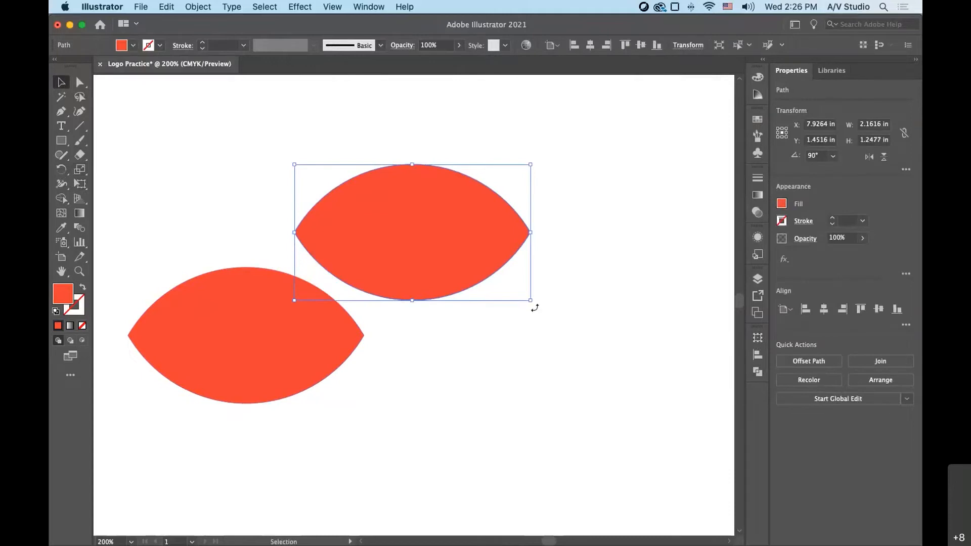
pyautogui.moveTo(535, 308); pyautogui.dragTo(444, 354)
pyautogui.moveTo(443, 288); pyautogui.dragTo(327, 303)
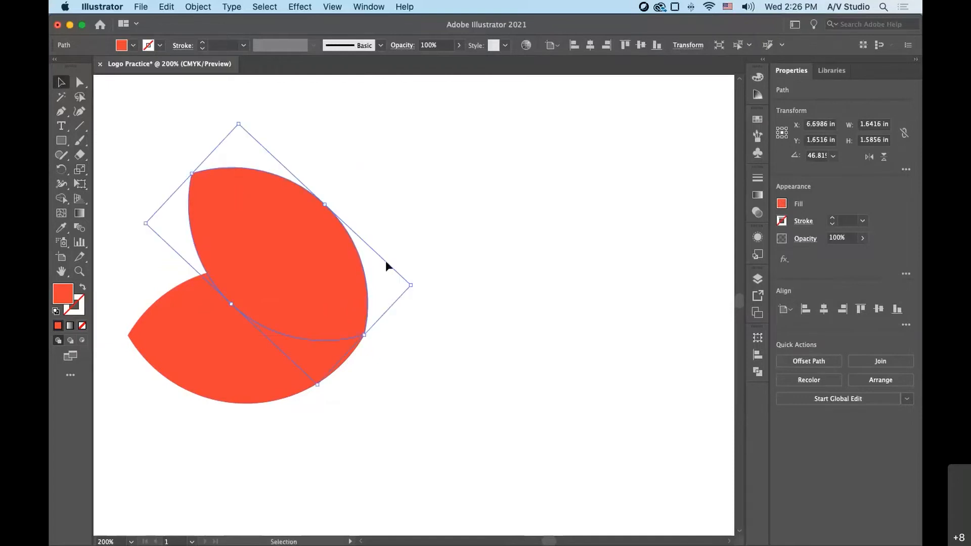
pyautogui.press('super+z')
pyautogui.press('super+z')
pyautogui.press('super+z')
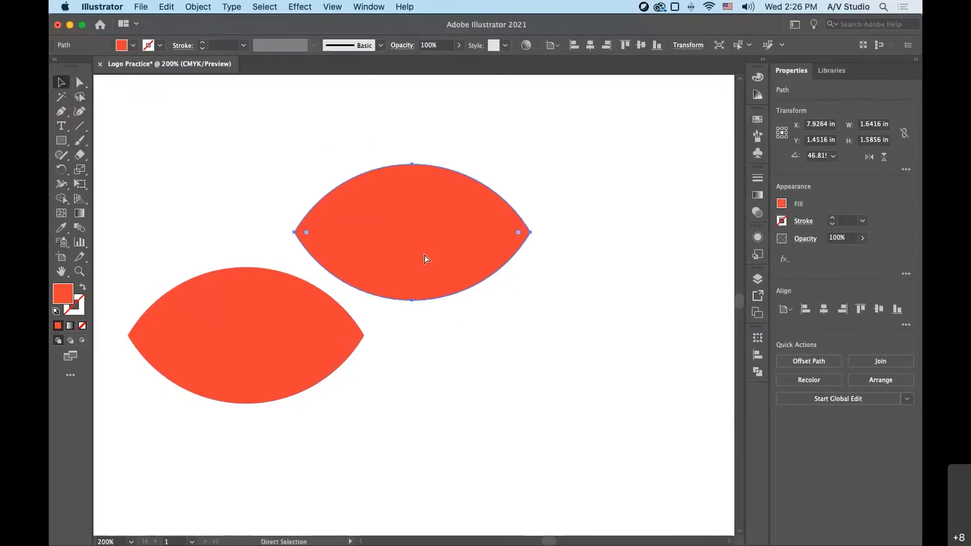
# - Rotate a copy of the horizontal lens by -45° around the lens's right tip
pyautogui.click(60, 172)
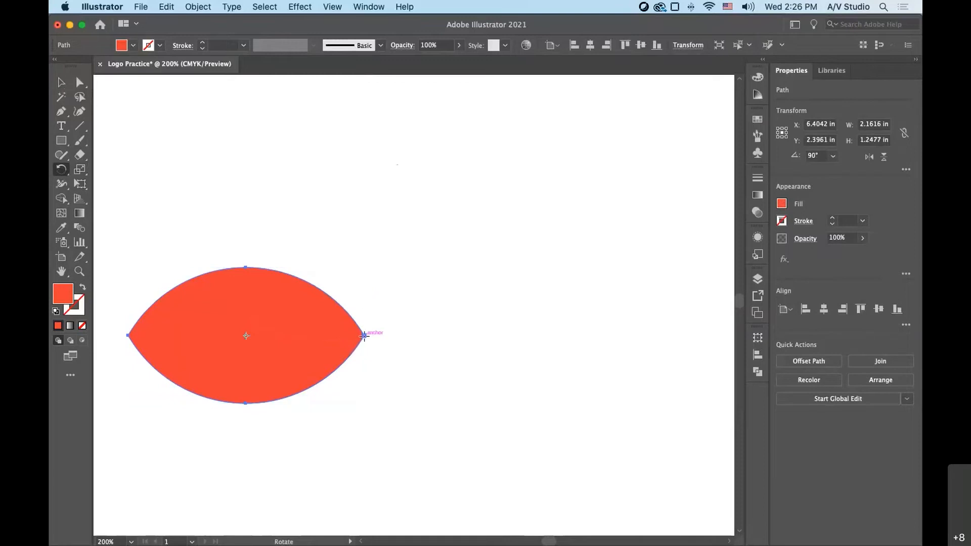
pyautogui.click(364, 334)
pyautogui.moveTo(162, 335); pyautogui.dragTo(228, 197)
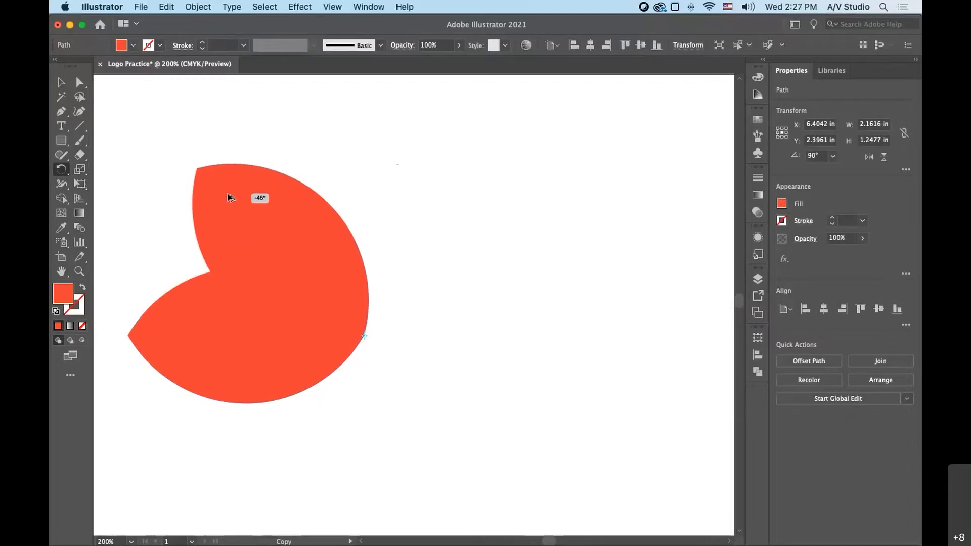
pyautogui.moveTo(228, 197); pyautogui.dragTo(228, 197)
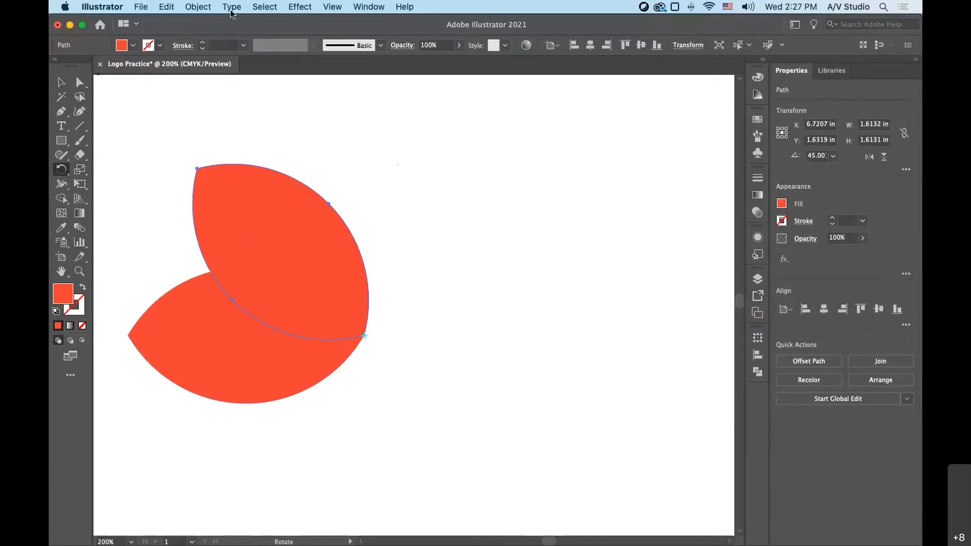
pyautogui.click(199, 7)
pyautogui.moveTo(205, 23)
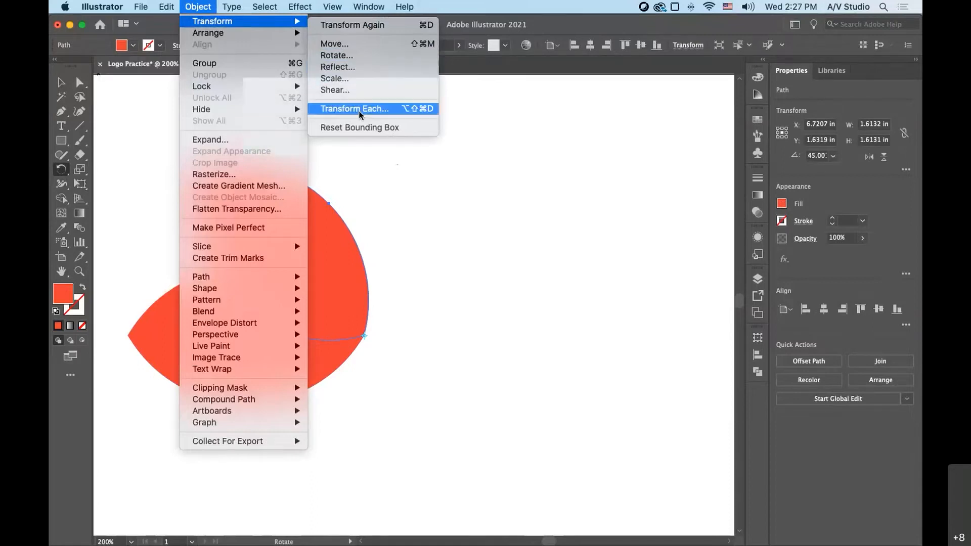
pyautogui.click(390, 114)
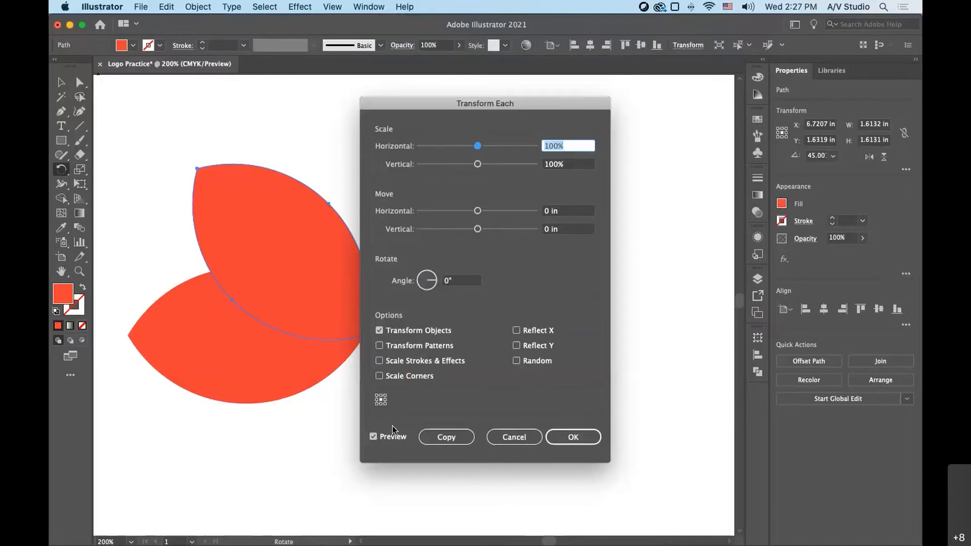
pyautogui.click(448, 436)
pyautogui.click(521, 444)
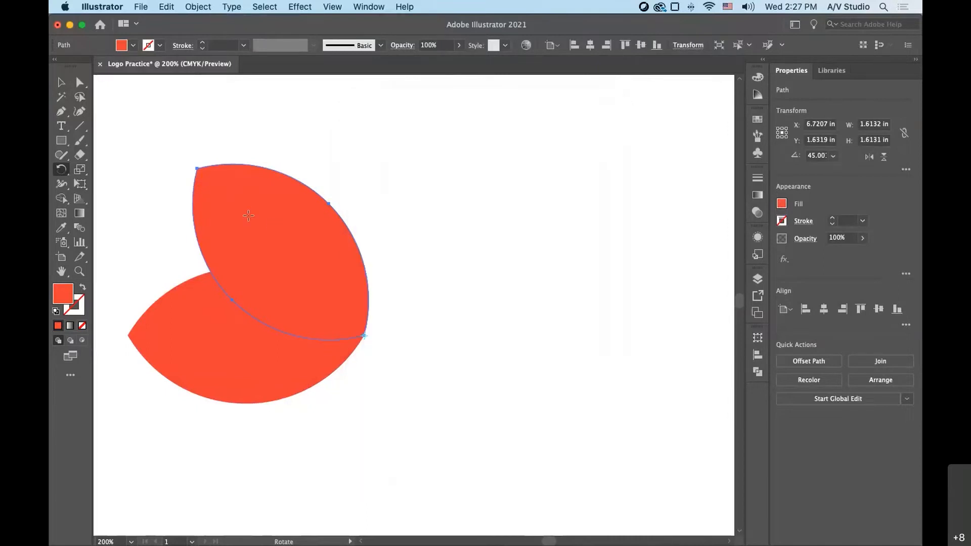
# - Repeat the rotated copy three more times with Transform Again to complete a five-petal fan, and deselect it
pyautogui.click(198, 6)
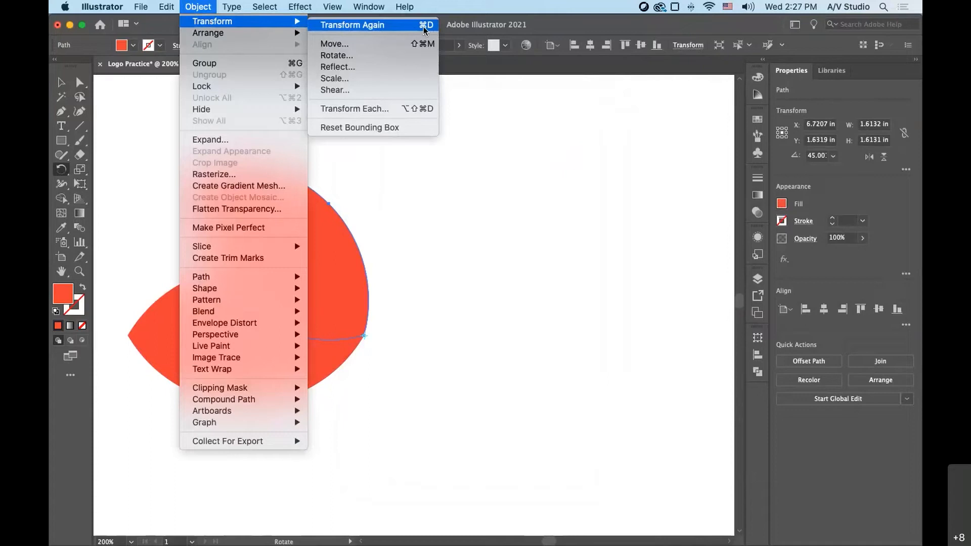
pyautogui.click(198, 7)
pyautogui.press('super+d')
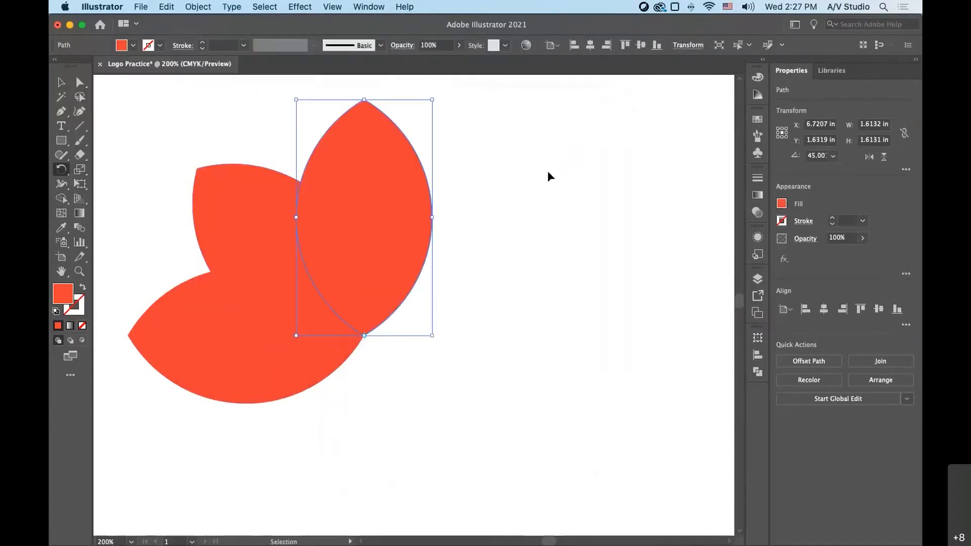
pyautogui.press('super+d')
pyautogui.press('super+d')
pyautogui.press('r')
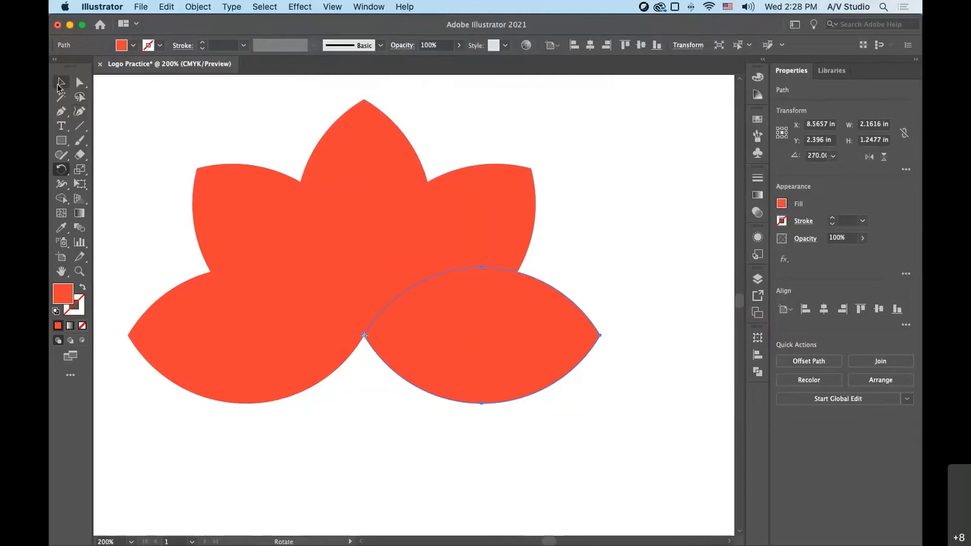
pyautogui.click(59, 84)
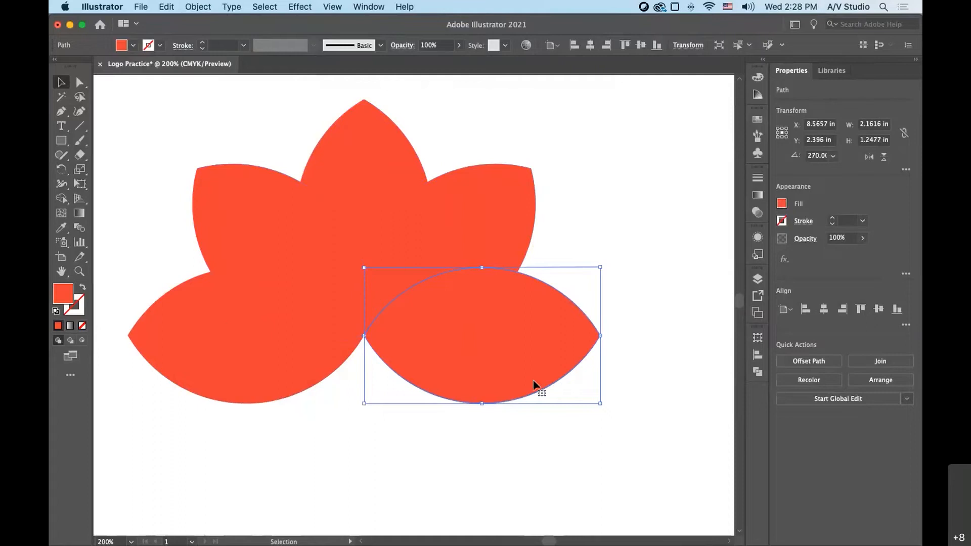
pyautogui.click(674, 347)
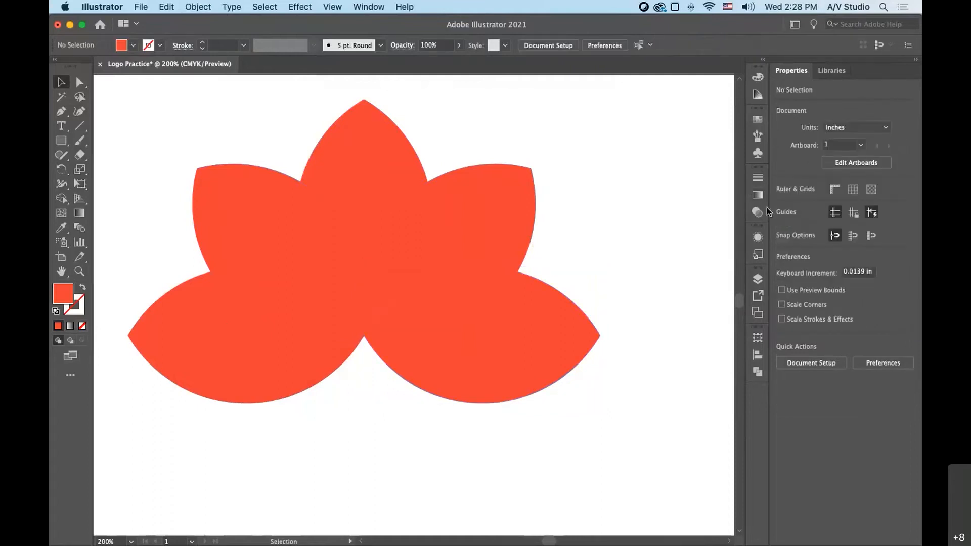
# - Fill the lower-left petal with dark navy, the upper-left petal with royal blue and the top petal with medium blue swatches
pyautogui.click(757, 120)
pyautogui.click(189, 339)
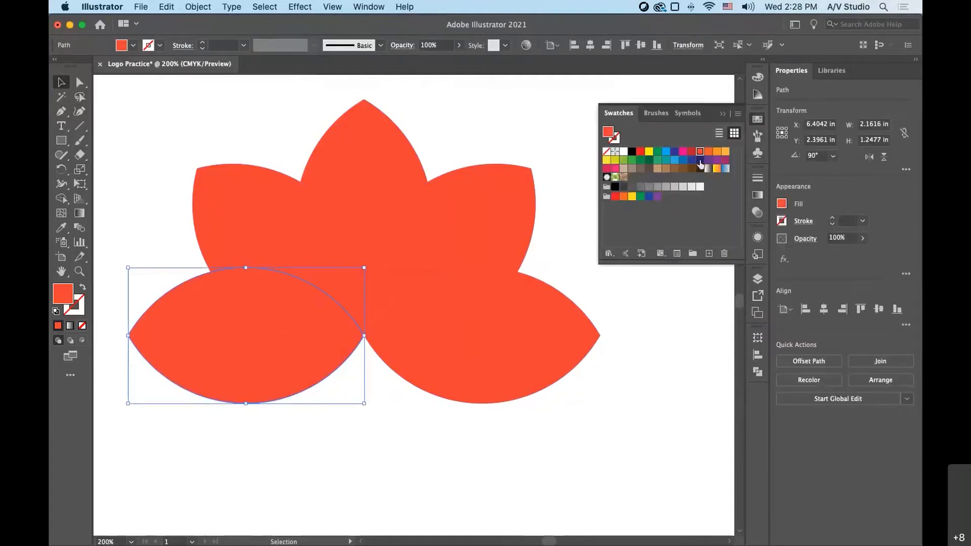
pyautogui.click(700, 166)
pyautogui.click(307, 191)
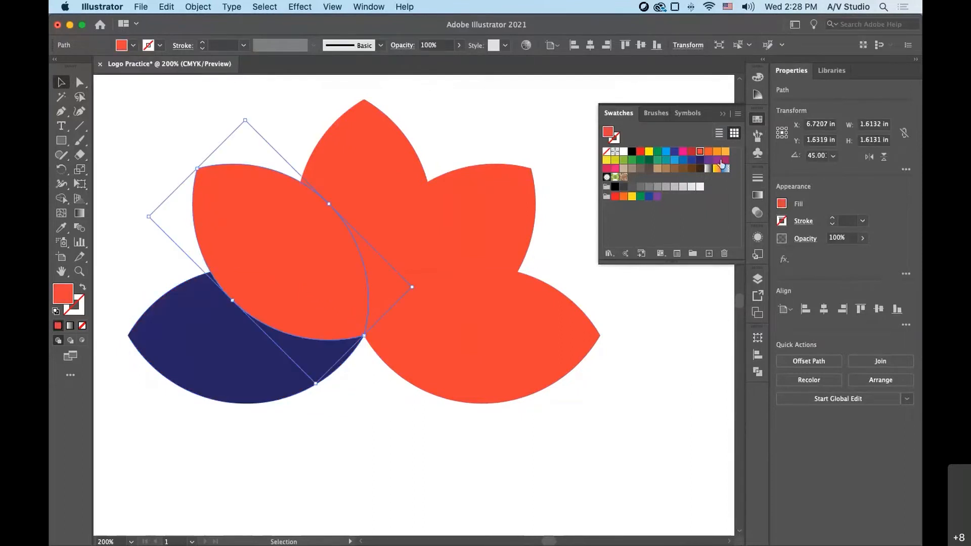
pyautogui.click(693, 161)
pyautogui.click(366, 157)
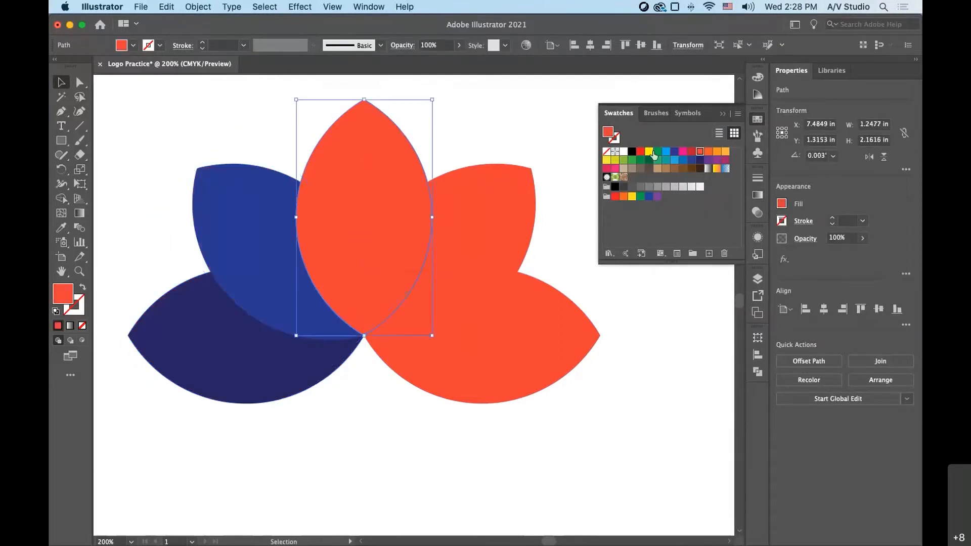
pyautogui.click(683, 161)
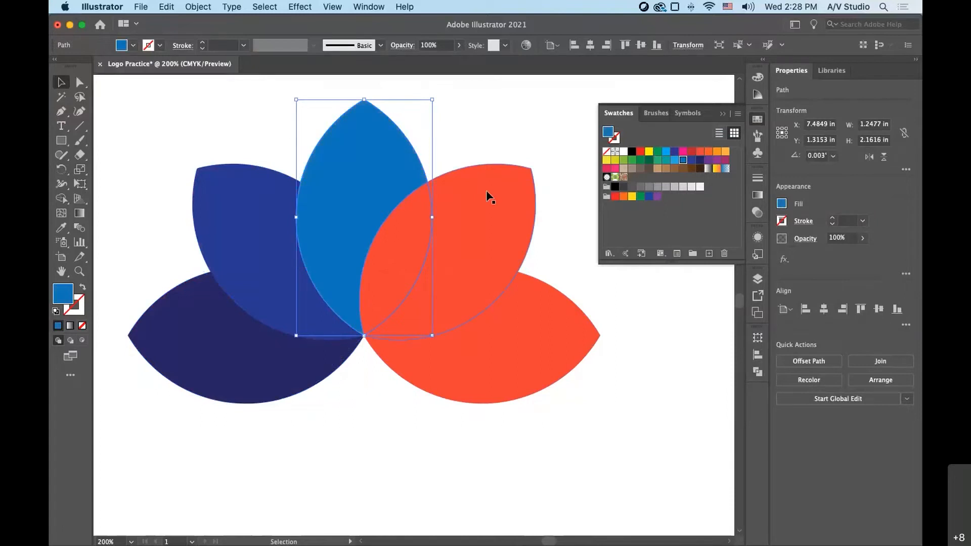
# - Fill the upper-right petal with light blue and the lower-right petal with teal, and deselect
pyautogui.click(490, 196)
pyautogui.click(675, 160)
pyautogui.click(573, 328)
pyautogui.click(667, 159)
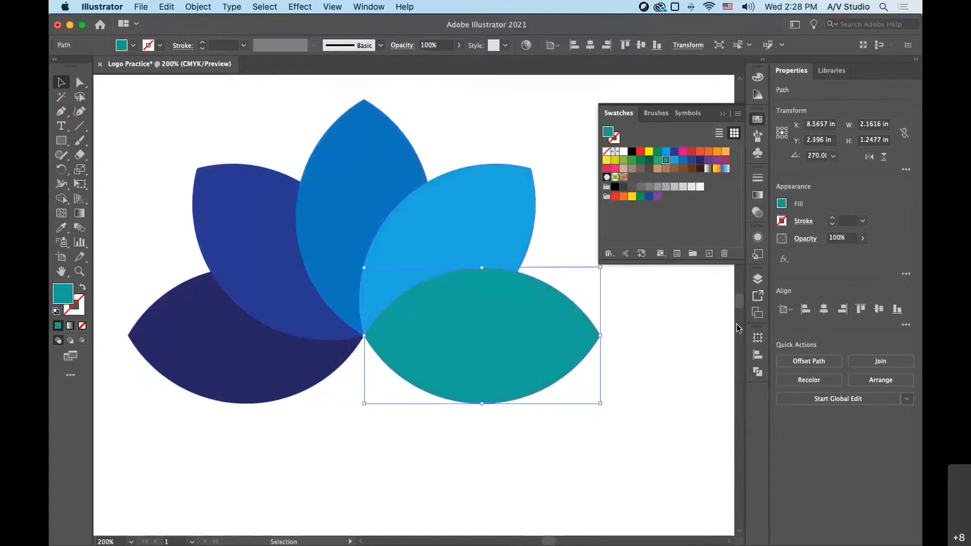
pyautogui.click(661, 239)
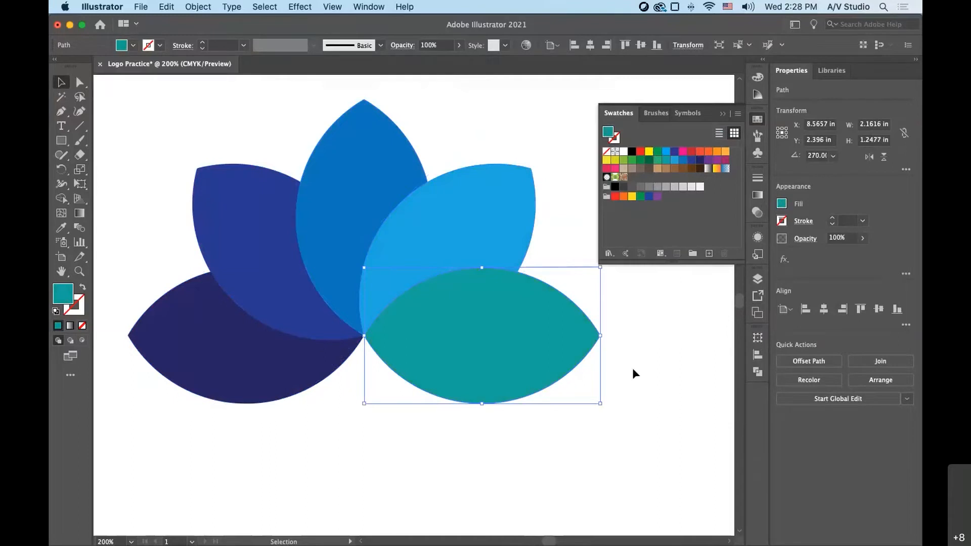
pyautogui.click(667, 371)
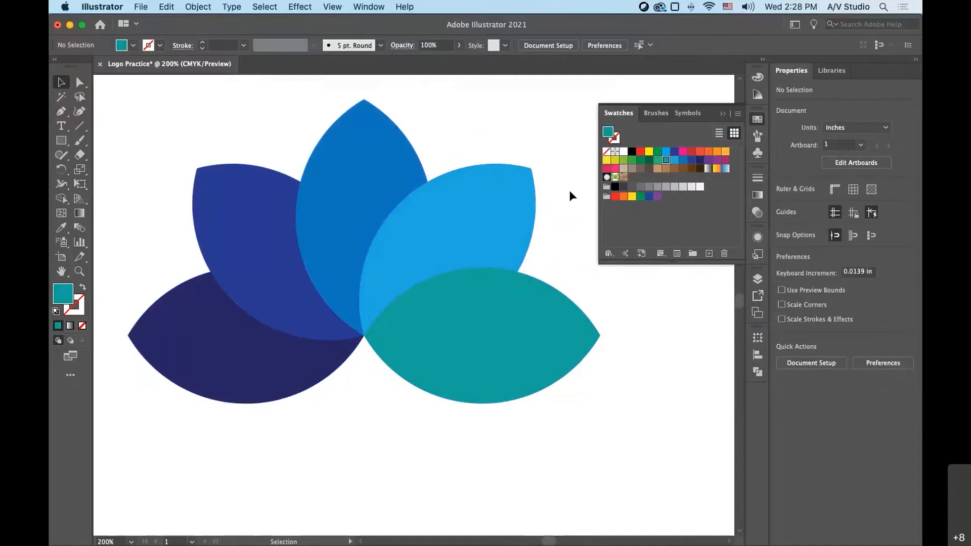
# - Try the Color Dodge blend mode on all five lotus petals and deselect them
pyautogui.moveTo(165, 124); pyautogui.dragTo(497, 364)
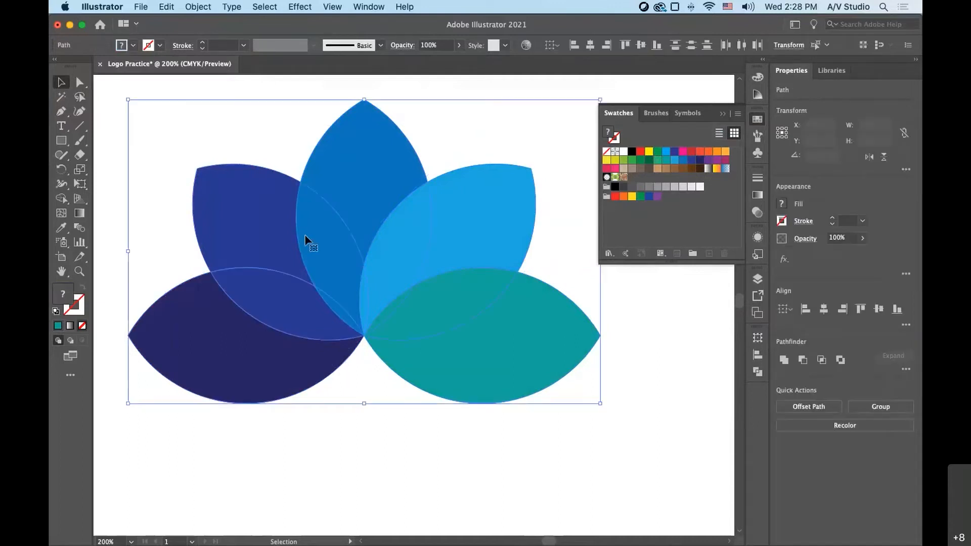
pyautogui.click(203, 147)
pyautogui.click(565, 388)
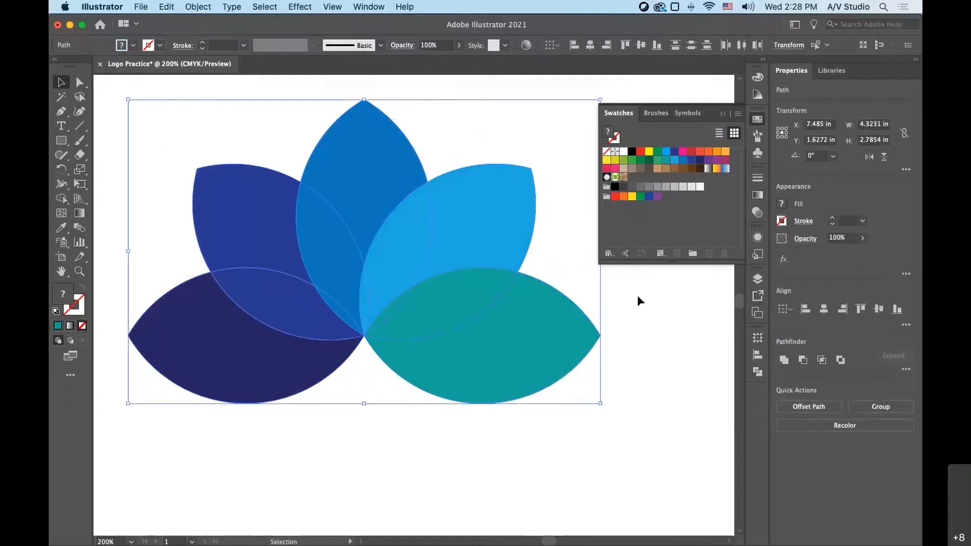
pyautogui.click(755, 216)
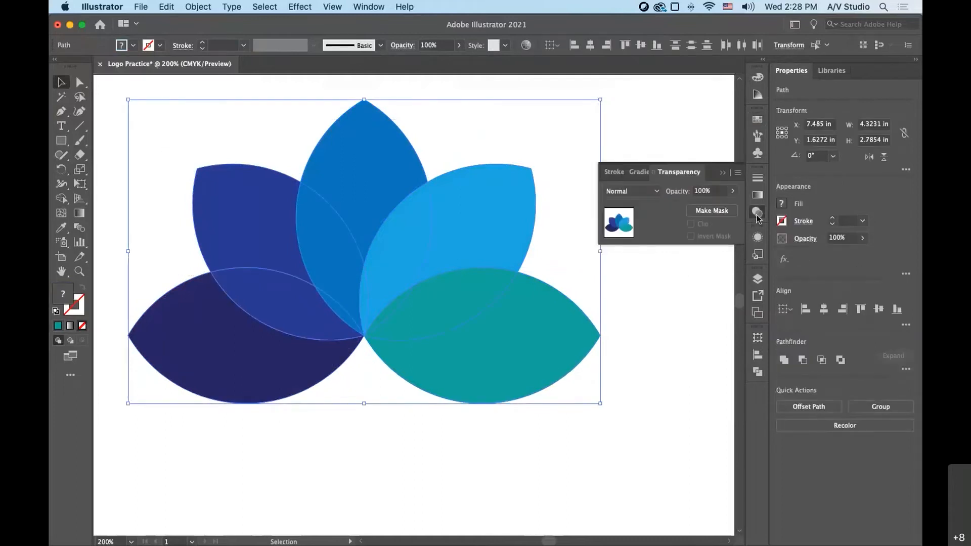
pyautogui.click(654, 193)
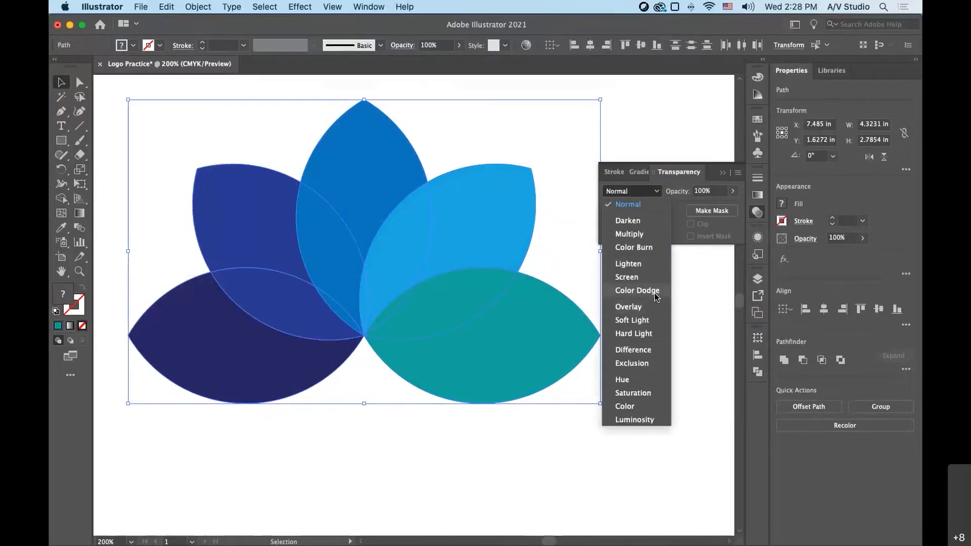
pyautogui.click(637, 291)
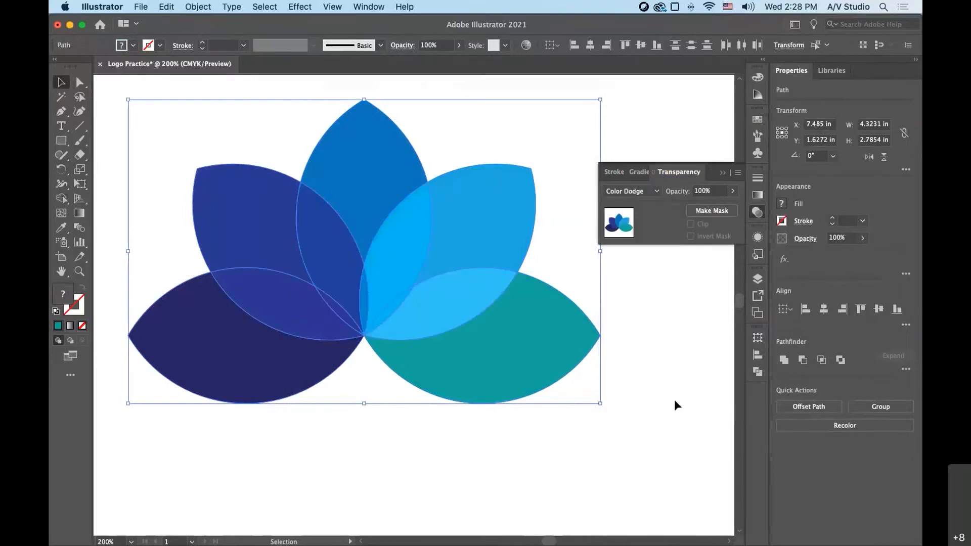
pyautogui.click(349, 365)
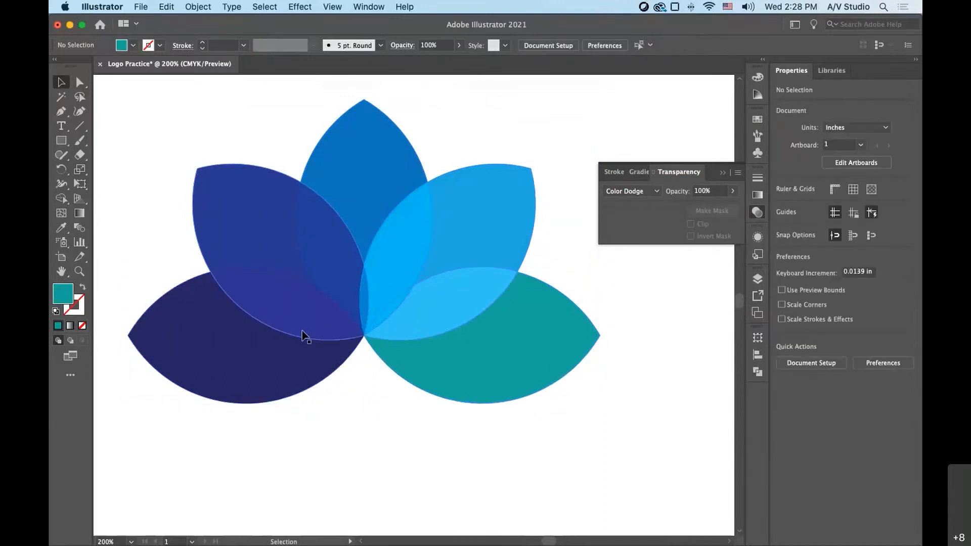
# - Try the Hard Light, Soft Light and Hue blend modes on all five petals, and deselect them
pyautogui.moveTo(152, 113); pyautogui.dragTo(549, 366)
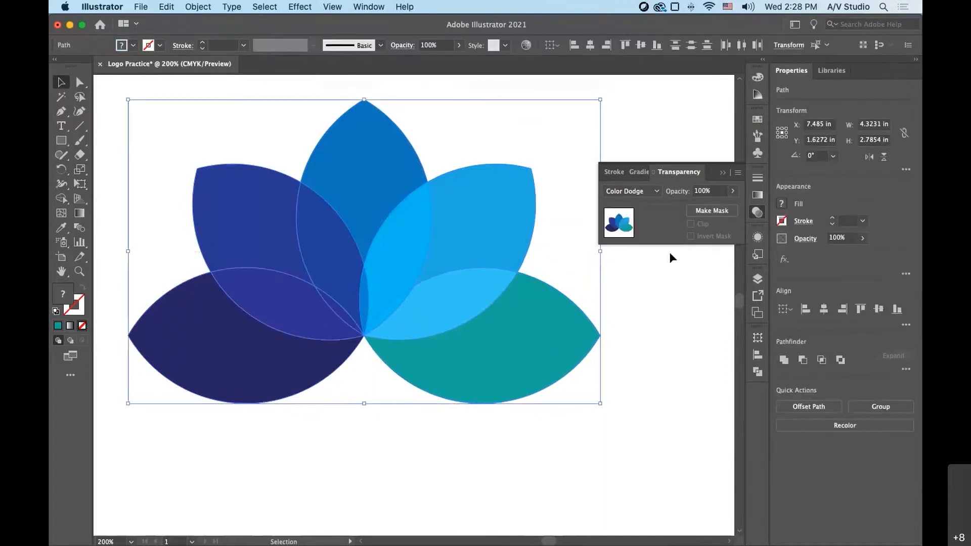
pyautogui.click(657, 192)
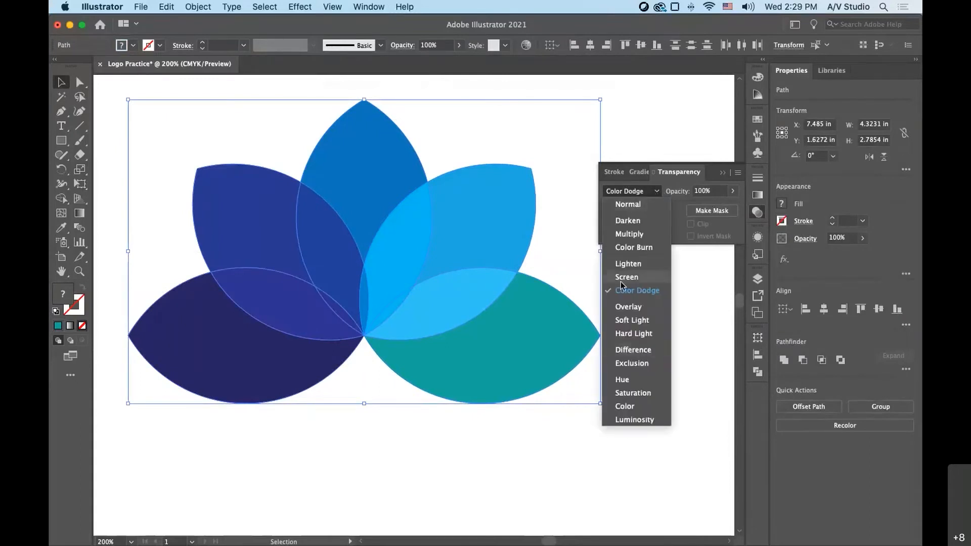
pyautogui.click(636, 338)
pyautogui.click(633, 191)
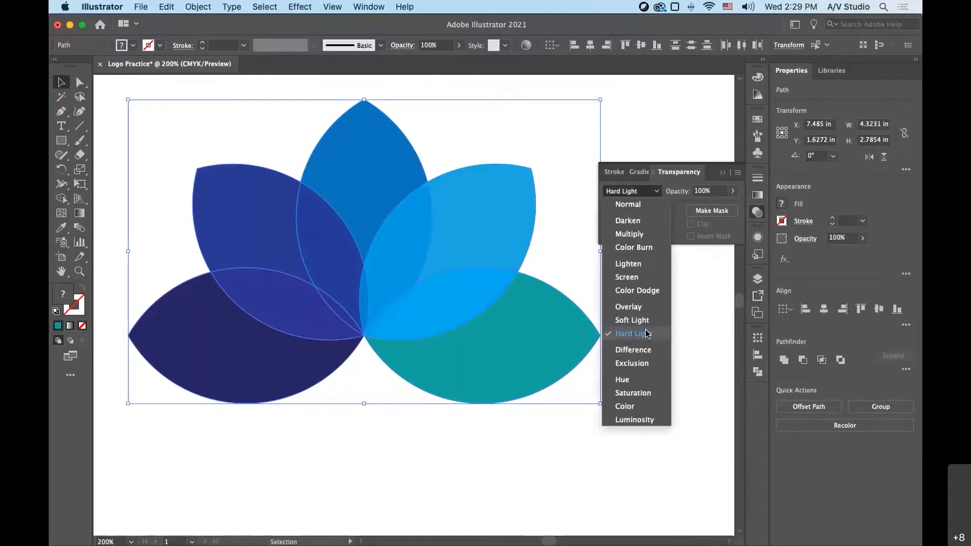
pyautogui.click(646, 322)
pyautogui.click(633, 191)
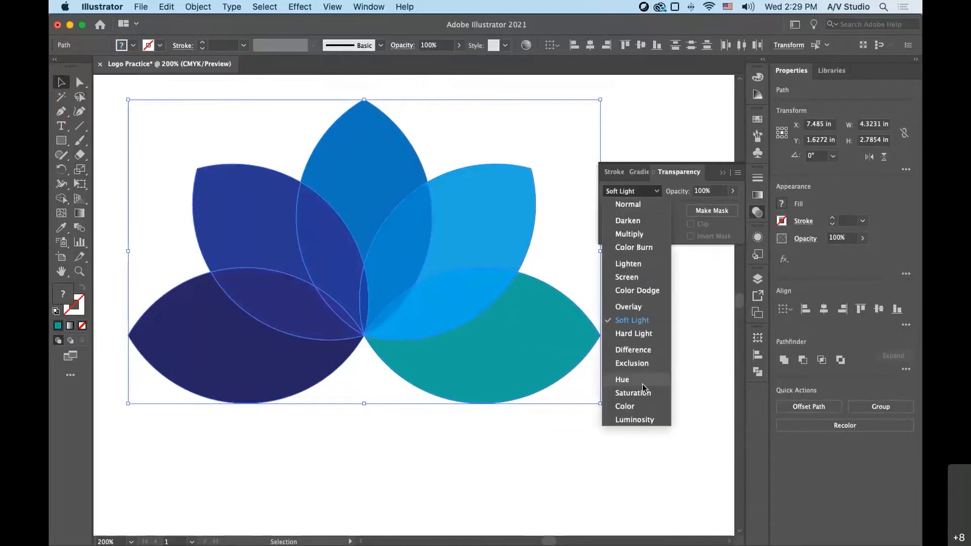
pyautogui.click(623, 380)
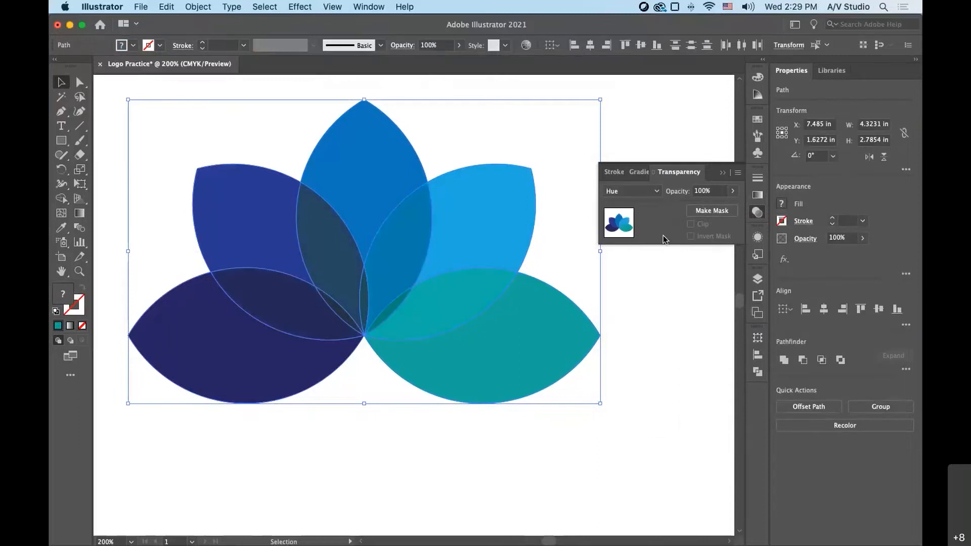
pyautogui.click(701, 444)
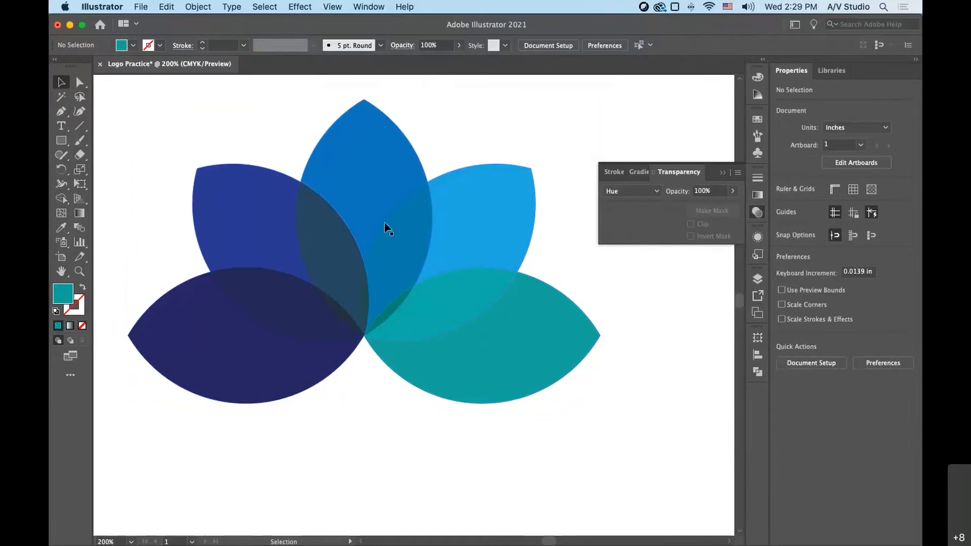
# - Try the Difference and Multiply blend modes on all five petals, and deselect them
pyautogui.moveTo(206, 132); pyautogui.dragTo(495, 348)
pyautogui.click(633, 191)
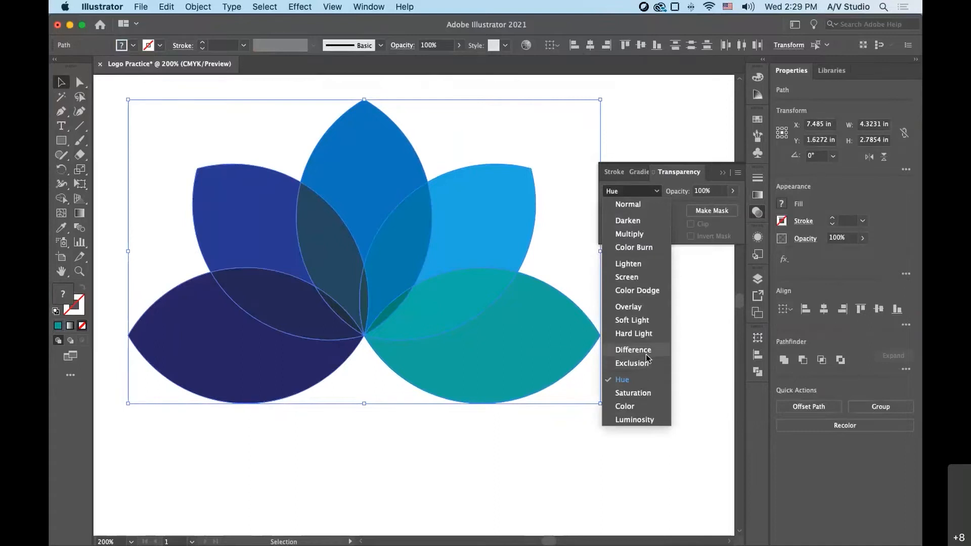
pyautogui.click(647, 351)
pyautogui.click(640, 192)
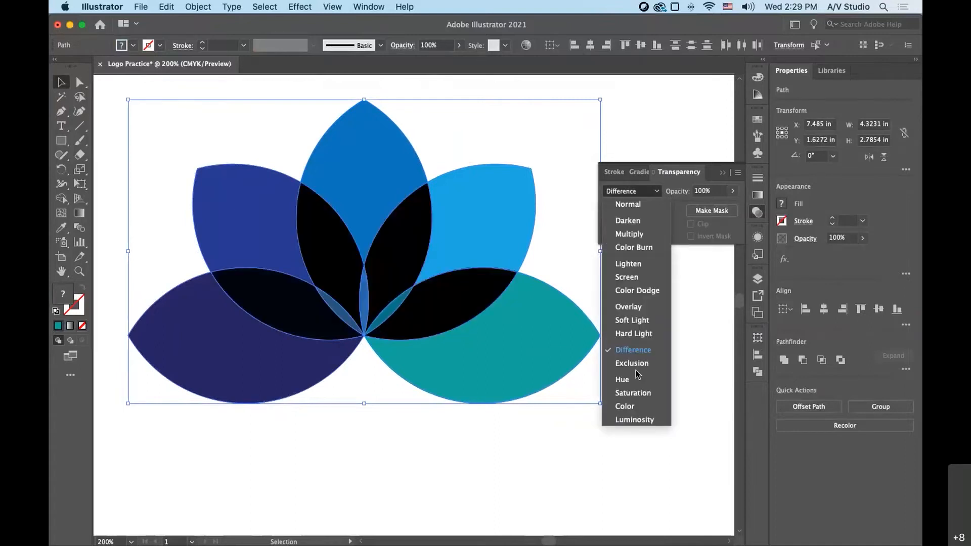
pyautogui.click(626, 235)
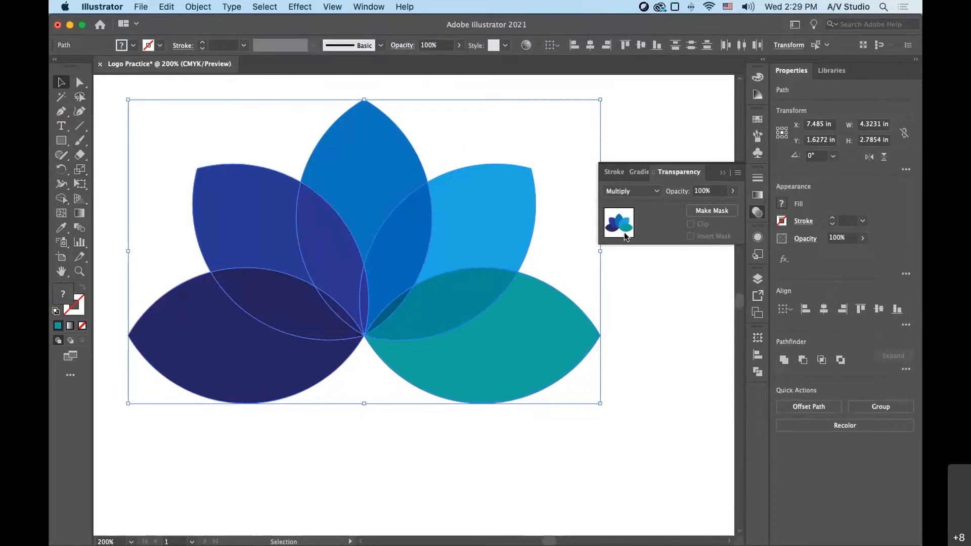
pyautogui.click(672, 450)
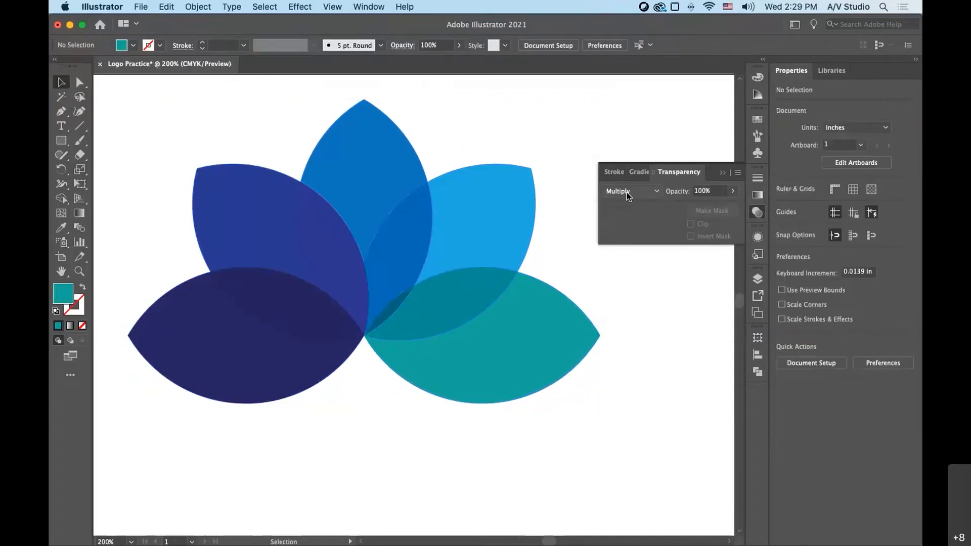
# - Recolor the upper-left petal with the medium blue swatch and the top petal with the teal swatch
pyautogui.click(268, 216)
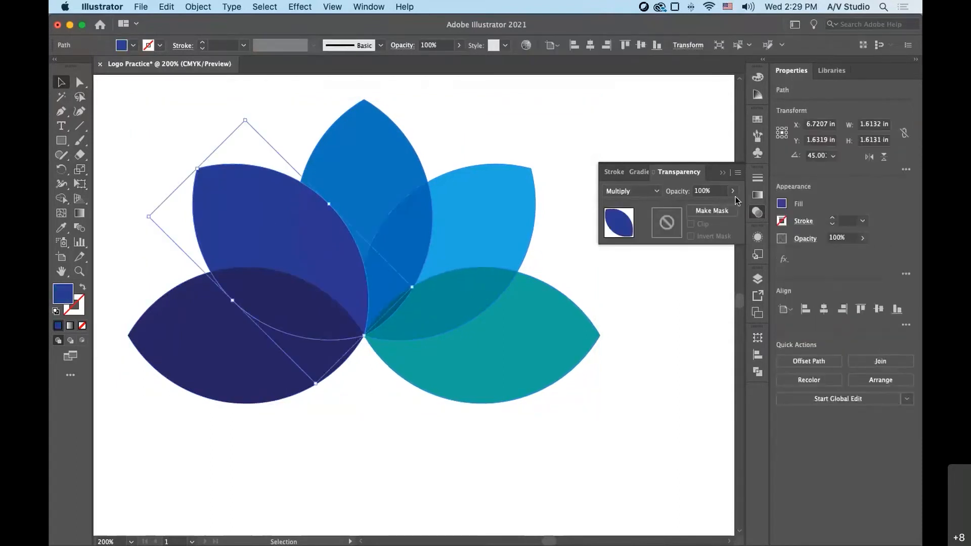
pyautogui.click(757, 120)
pyautogui.click(683, 160)
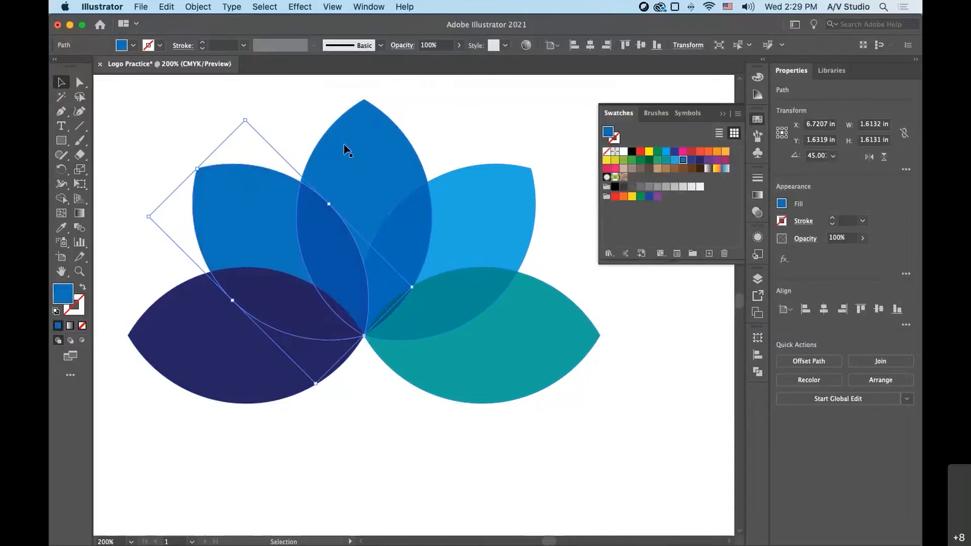
pyautogui.click(360, 143)
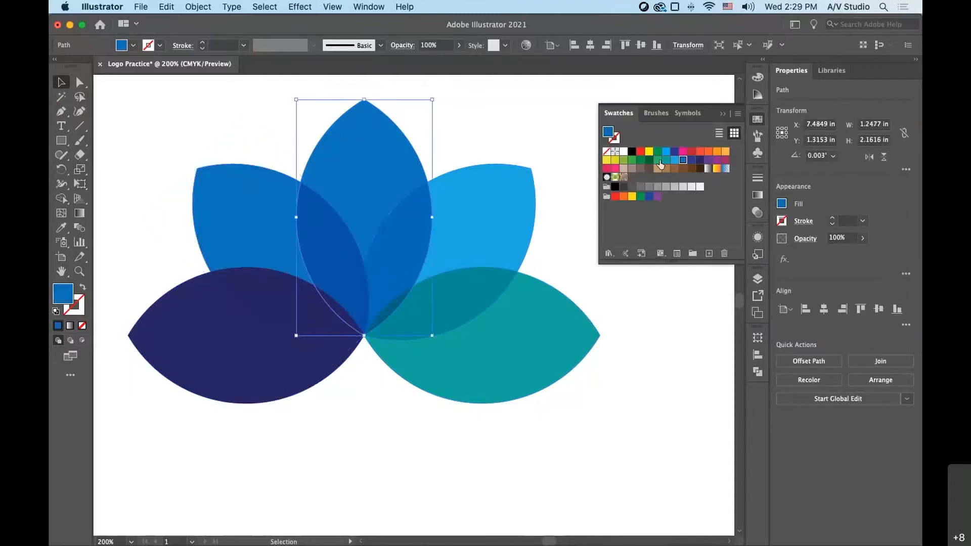
pyautogui.click(666, 160)
# - Recolor the upper-right petal dark green and the lower-right petal bright green with swatches, and deselect
pyautogui.click(516, 202)
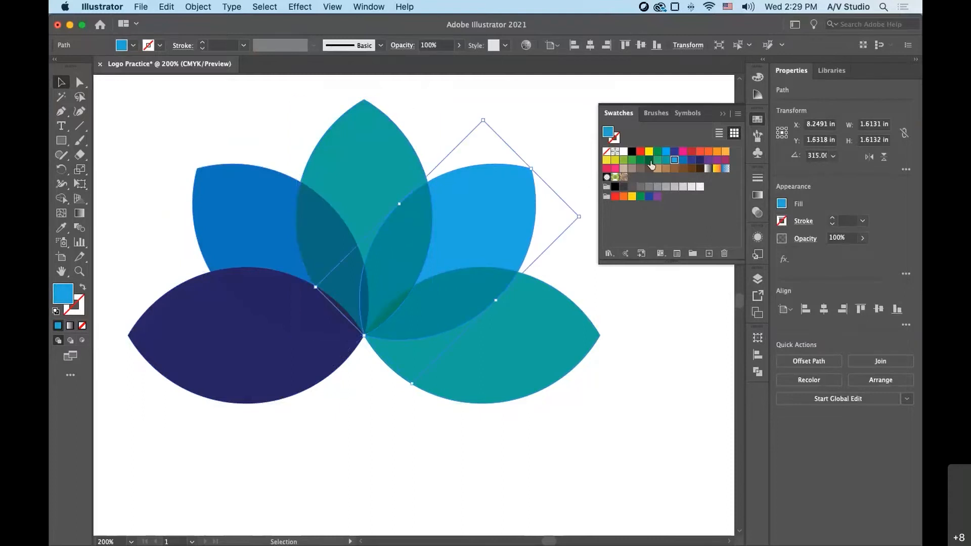
pyautogui.click(650, 161)
pyautogui.click(580, 316)
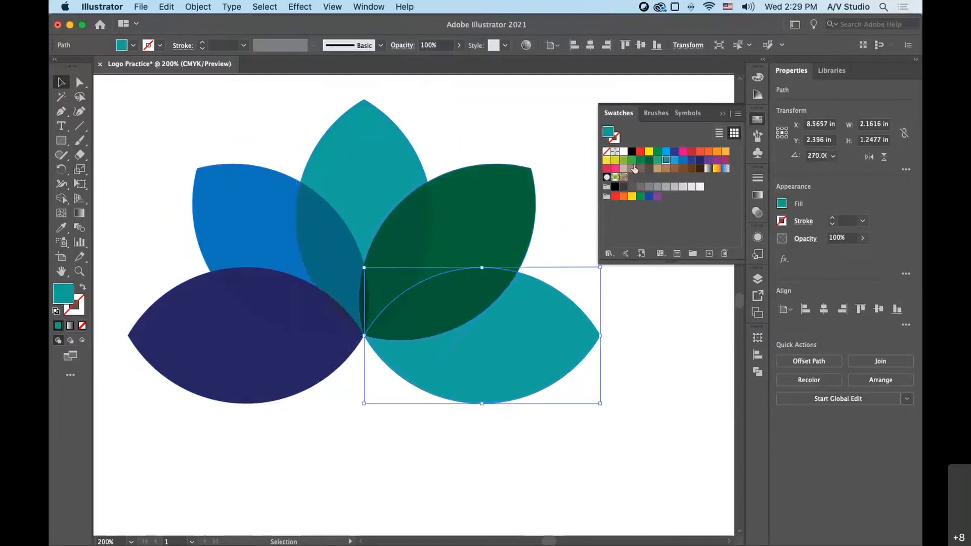
pyautogui.click(632, 160)
pyautogui.click(624, 428)
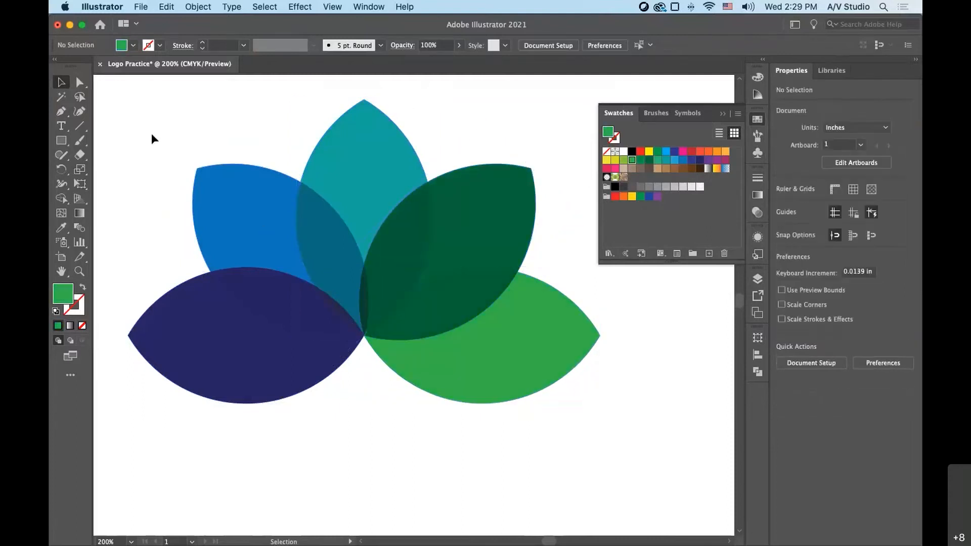
# - Try Color Dodge blending on all five recolored petals and clear the selection
pyautogui.moveTo(151, 132); pyautogui.dragTo(501, 374)
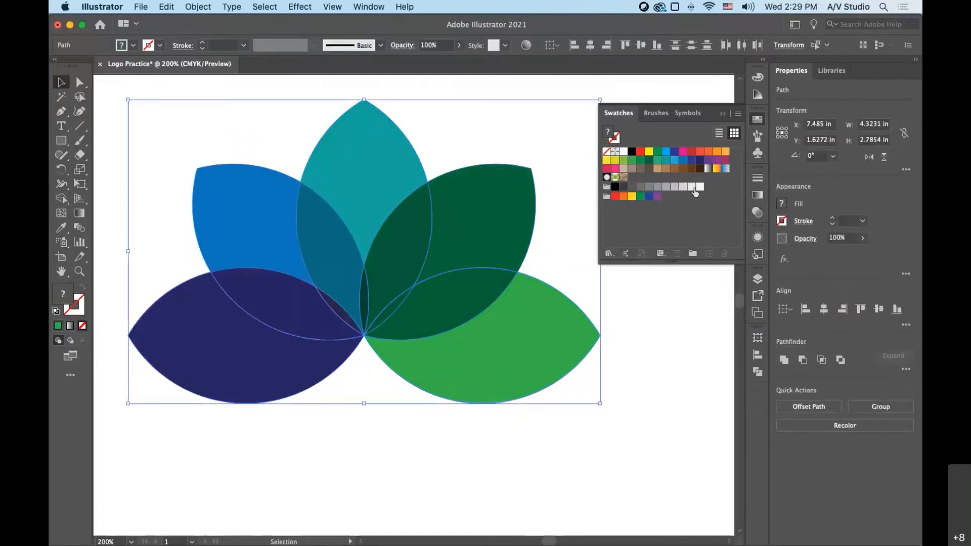
pyautogui.click(760, 217)
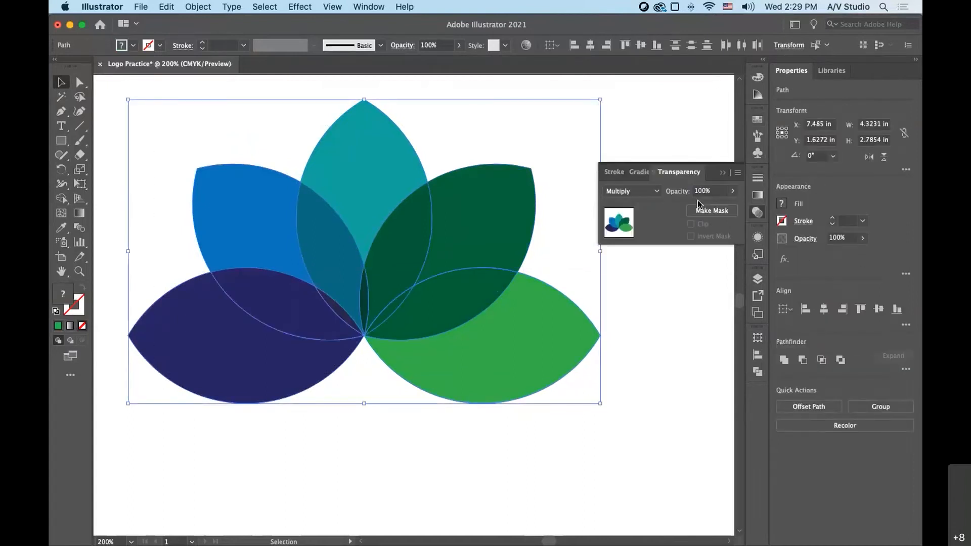
pyautogui.click(658, 191)
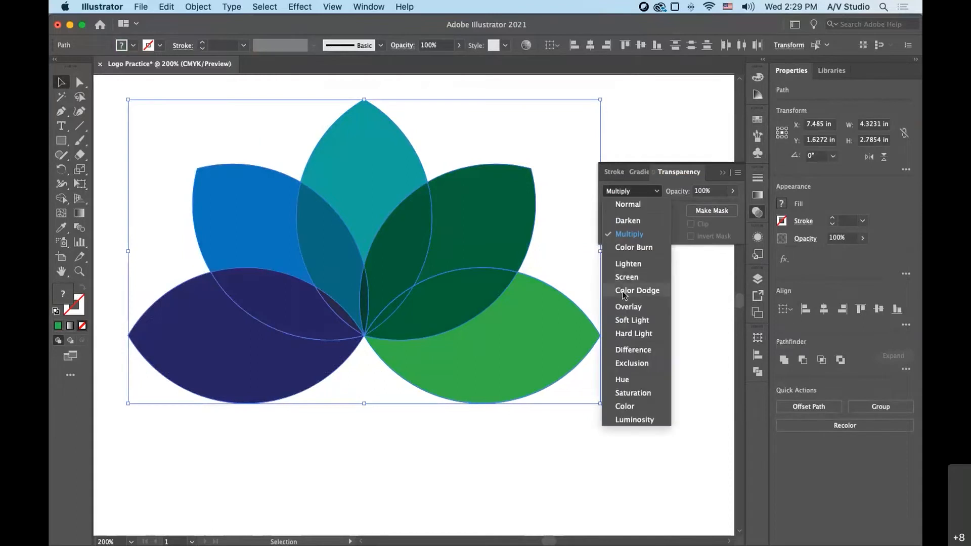
pyautogui.click(627, 291)
pyautogui.click(218, 154)
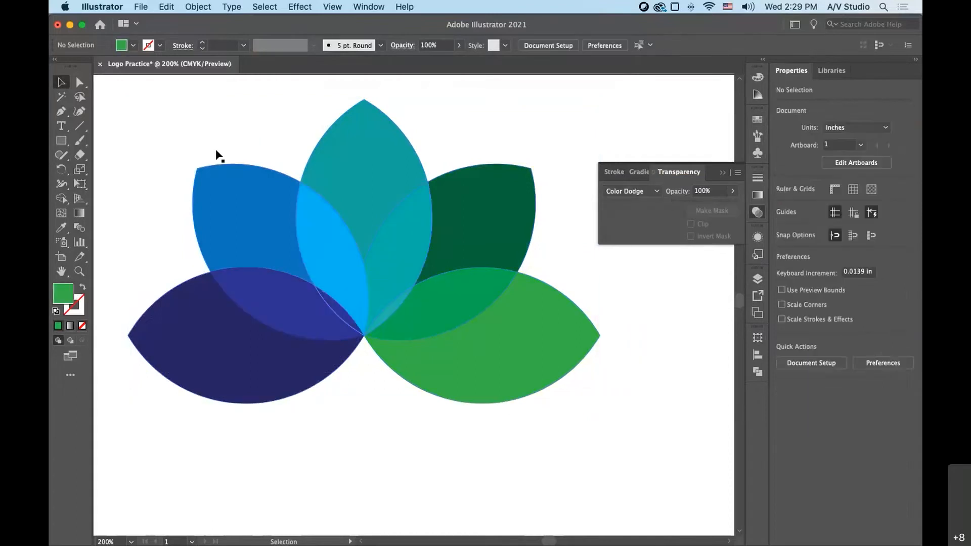
# - Set the blend mode of all five petals to Screen and deselect them
pyautogui.moveTo(180, 131); pyautogui.dragTo(484, 344)
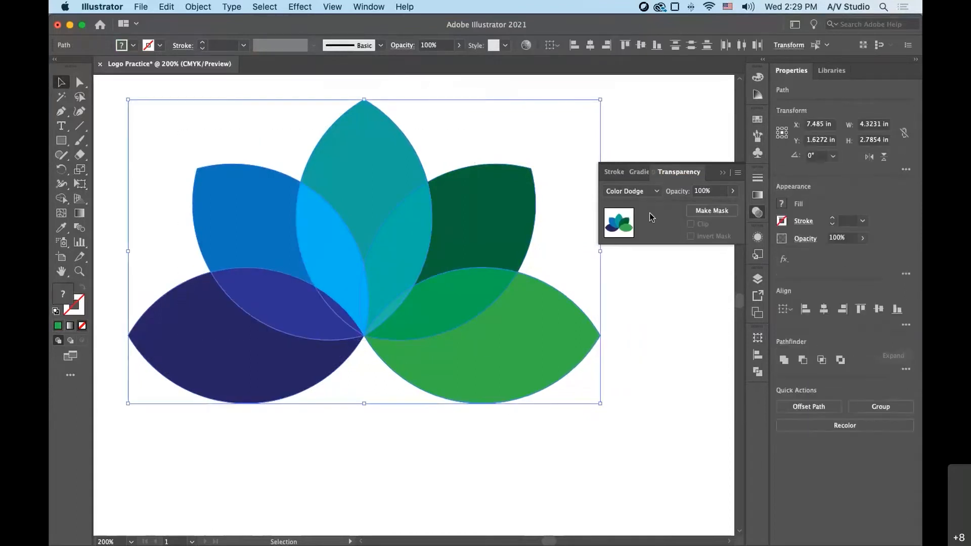
pyautogui.click(658, 191)
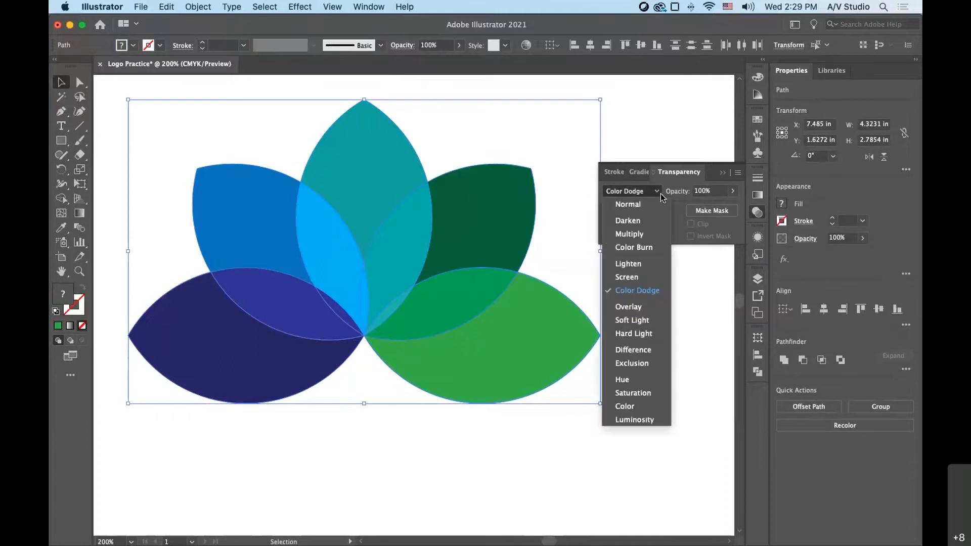
pyautogui.click(639, 277)
pyautogui.click(657, 314)
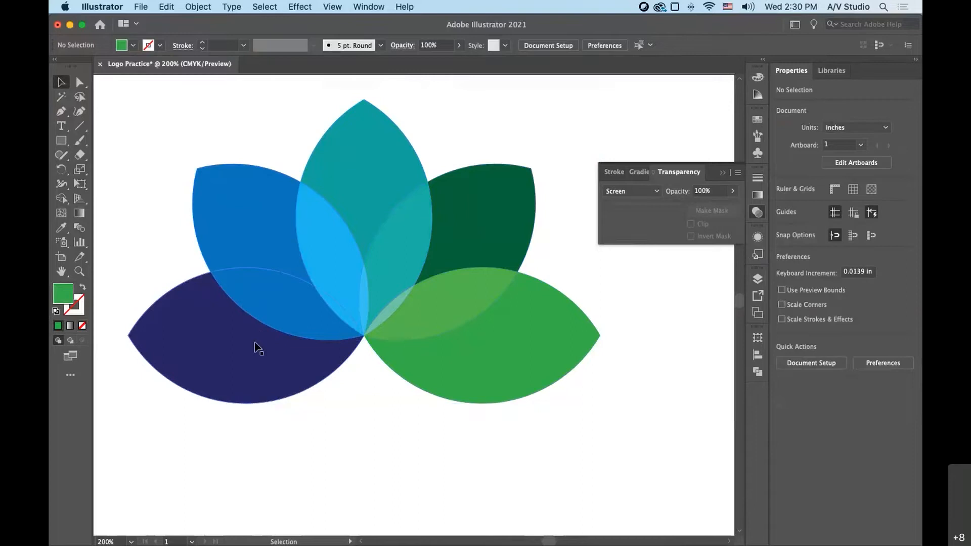
# - Bring the dark navy lower-left petal to the front and deselect it
pyautogui.click(274, 349)
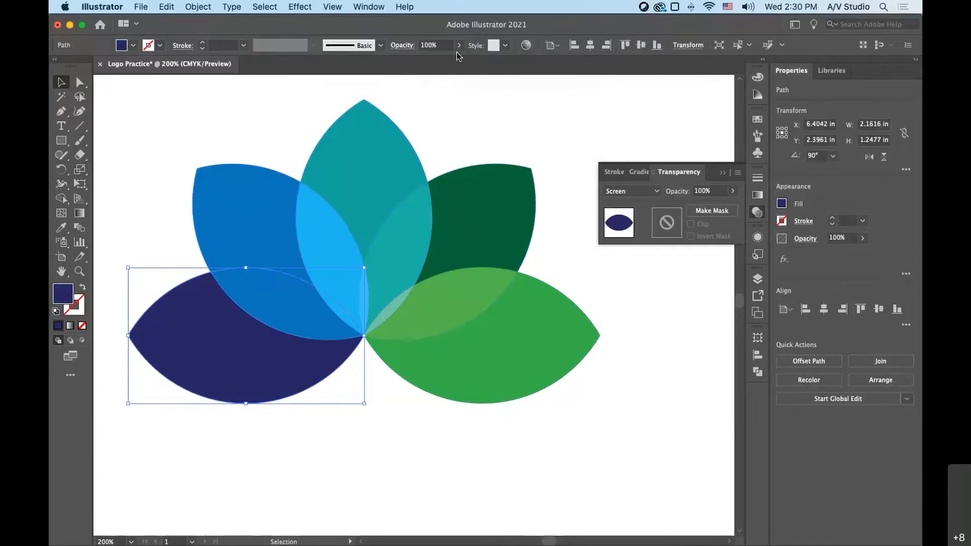
pyautogui.click(208, 7)
pyautogui.moveTo(213, 33)
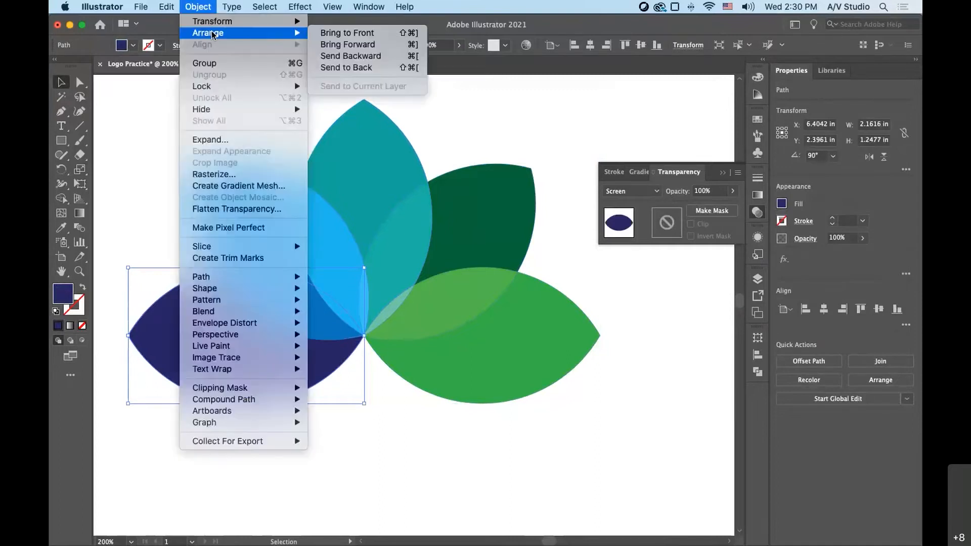
pyautogui.click(346, 33)
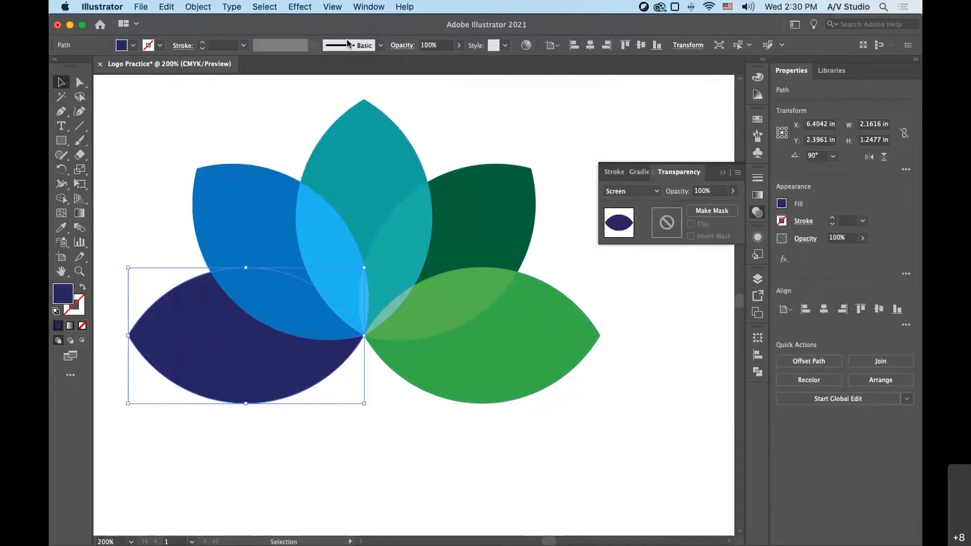
pyautogui.click(440, 486)
# - Try the Color Dodge and Normal blend modes on the navy lower-left petal
pyautogui.click(197, 386)
pyautogui.click(658, 192)
pyautogui.click(648, 288)
pyautogui.click(655, 192)
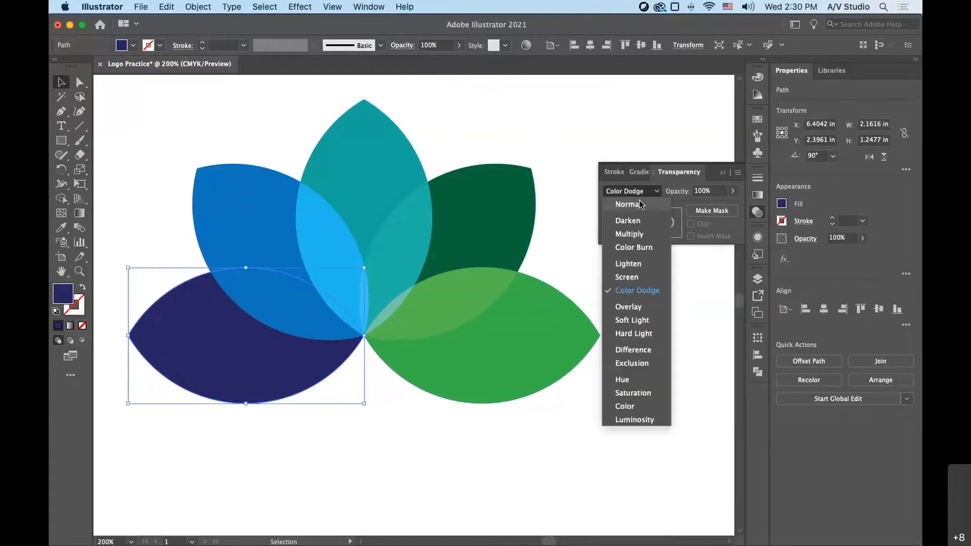
pyautogui.click(640, 204)
# - Try Darken and Multiply on the navy lower-left petal, settle on the Color Burn blend mode, and deselect it
pyautogui.click(648, 191)
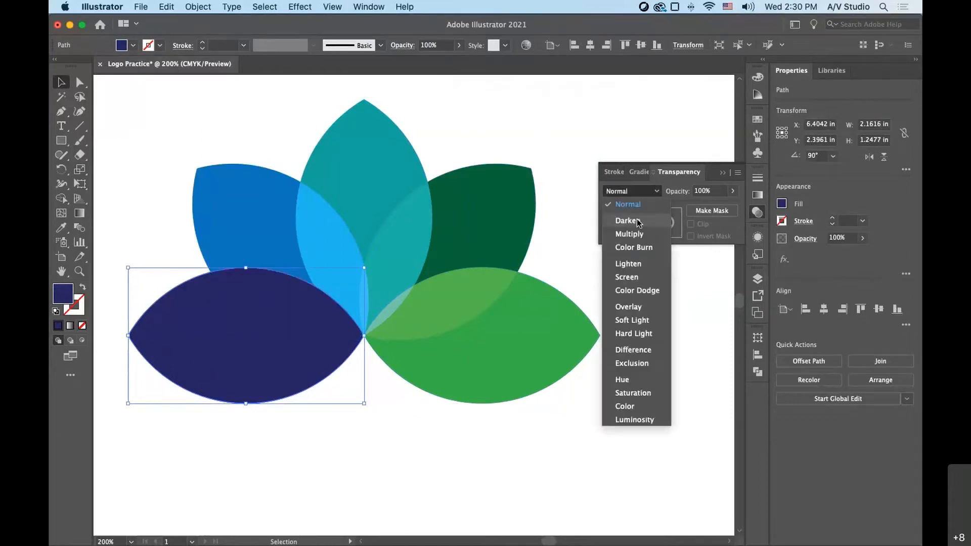
pyautogui.click(638, 221)
pyautogui.click(657, 192)
pyautogui.click(629, 234)
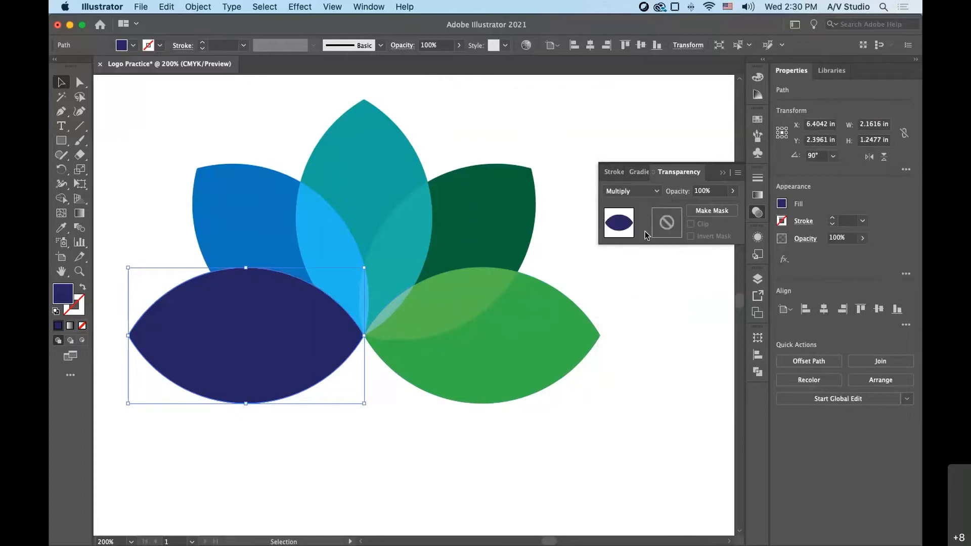
pyautogui.click(656, 191)
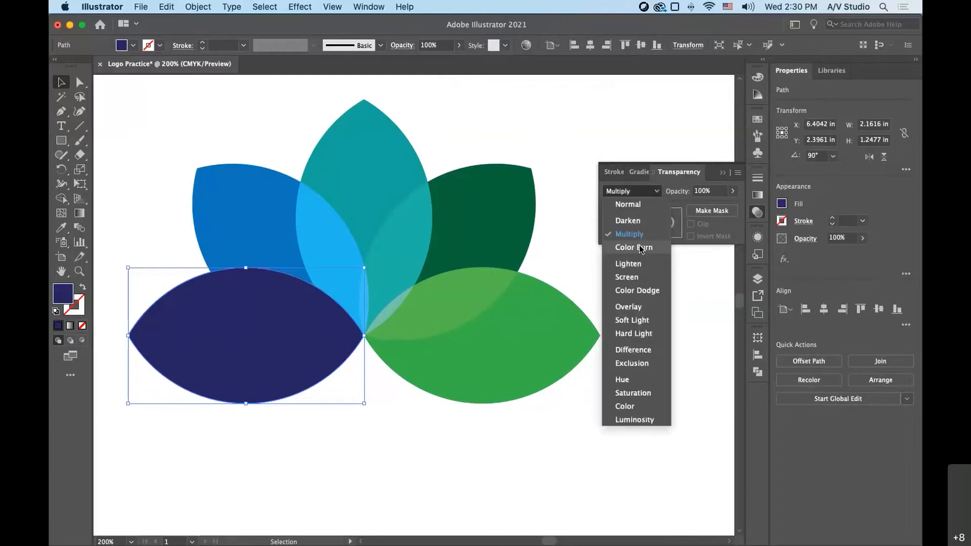
pyautogui.click(639, 247)
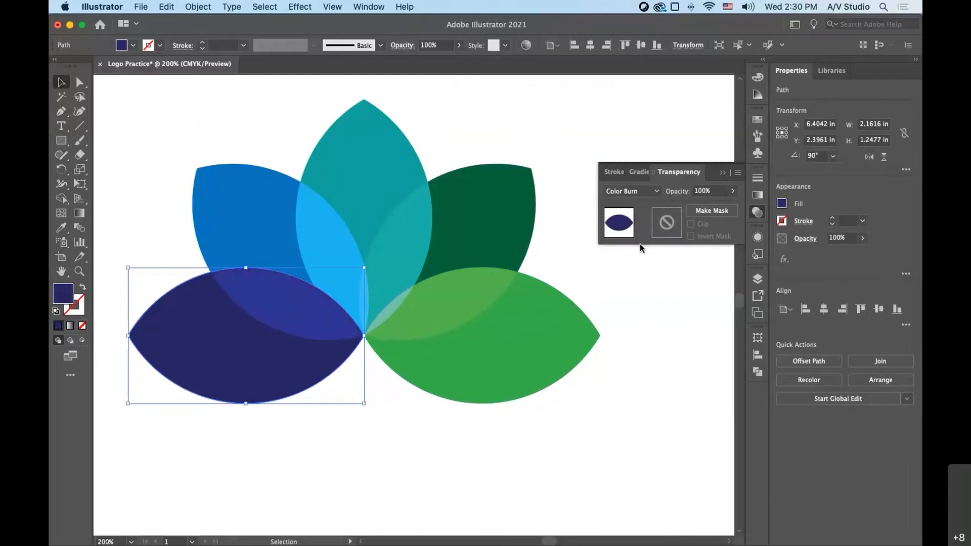
pyautogui.click(377, 447)
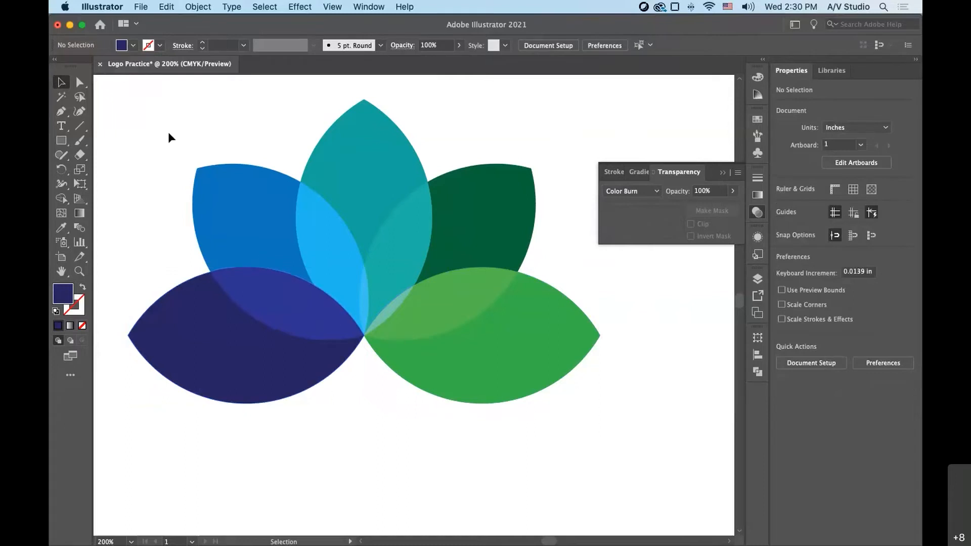
# - Select all five petals and split them at their overlaps with the Pathfinder Divide operation
pyautogui.moveTo(168, 132); pyautogui.dragTo(519, 311)
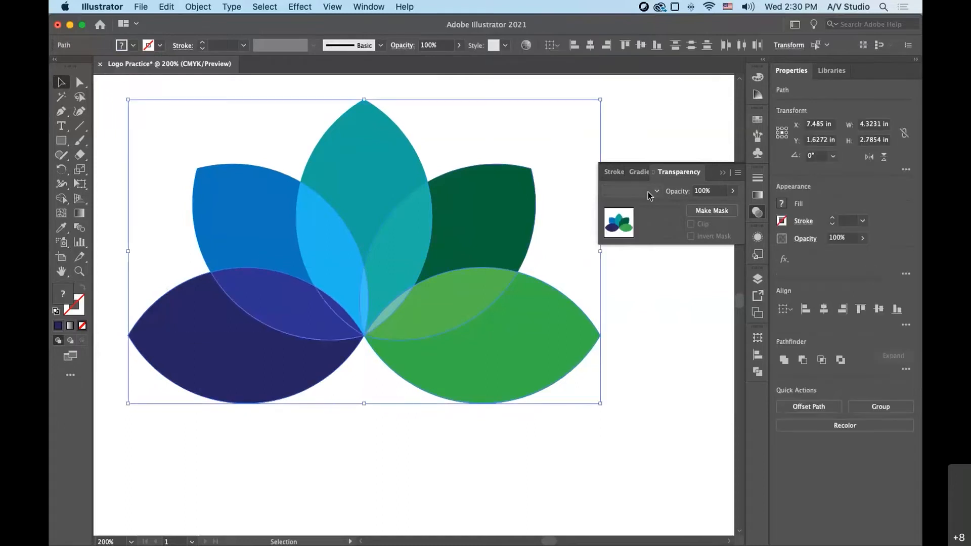
pyautogui.click(393, 451)
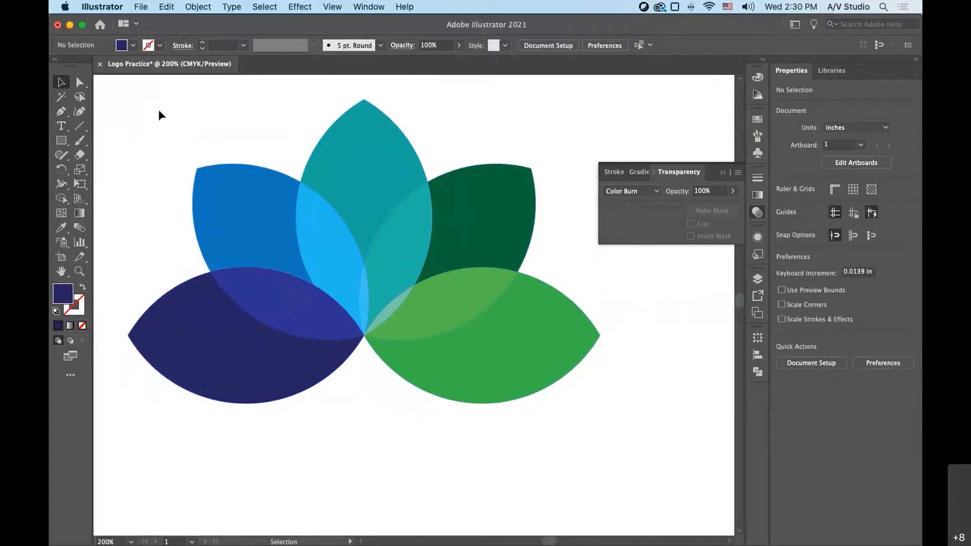
pyautogui.moveTo(159, 109); pyautogui.dragTo(607, 381)
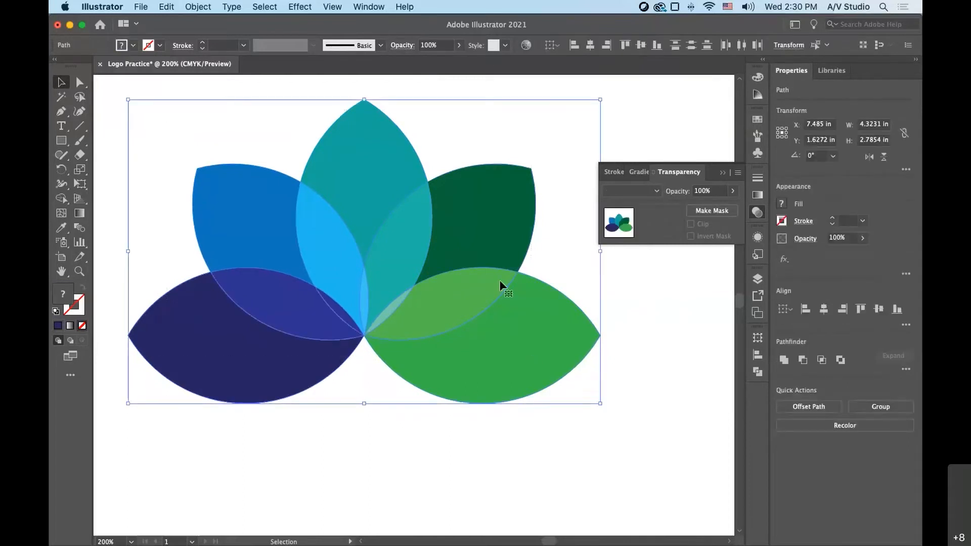
pyautogui.click(760, 339)
pyautogui.click(757, 373)
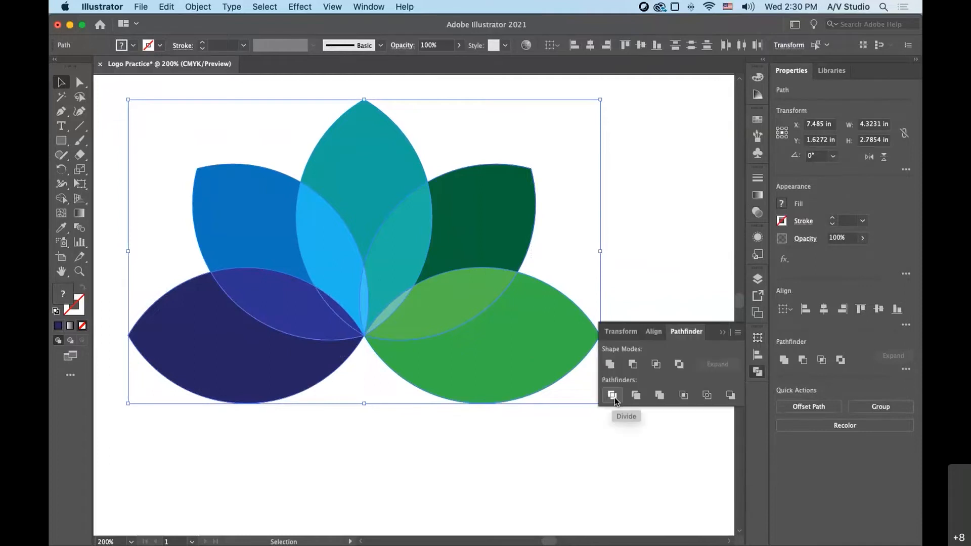
pyautogui.click(613, 396)
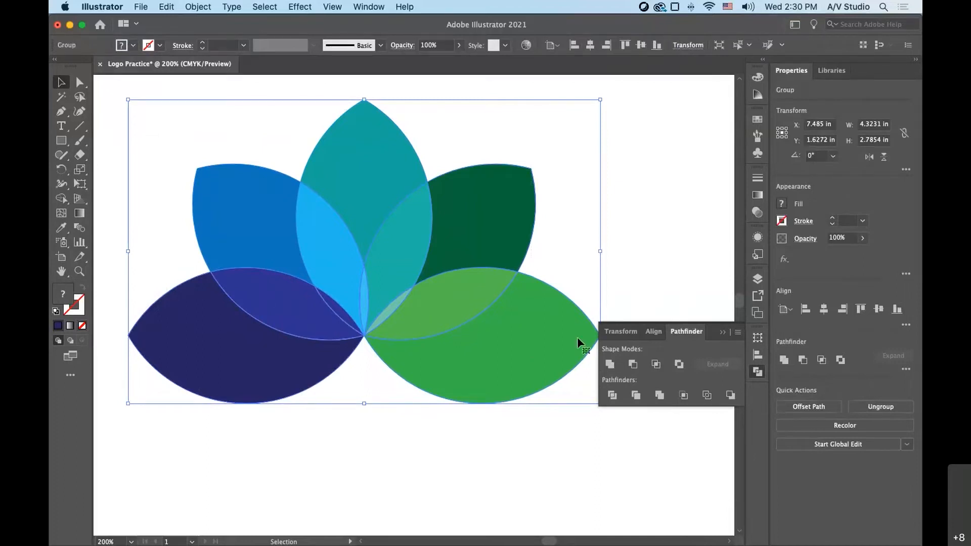
# - Flatten the transparency of the divided lotus using the High Resolution preset and deselect it
pyautogui.click(193, 7)
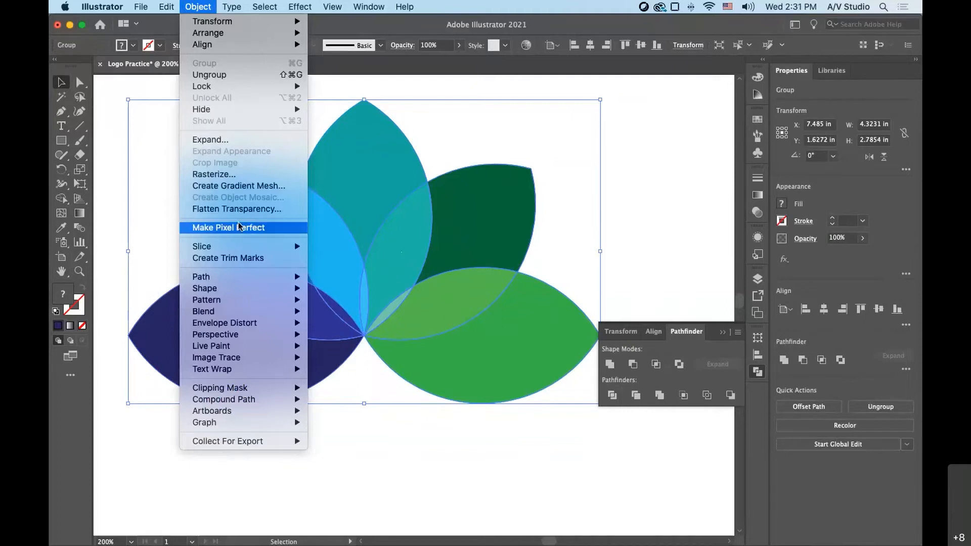
pyautogui.click(235, 210)
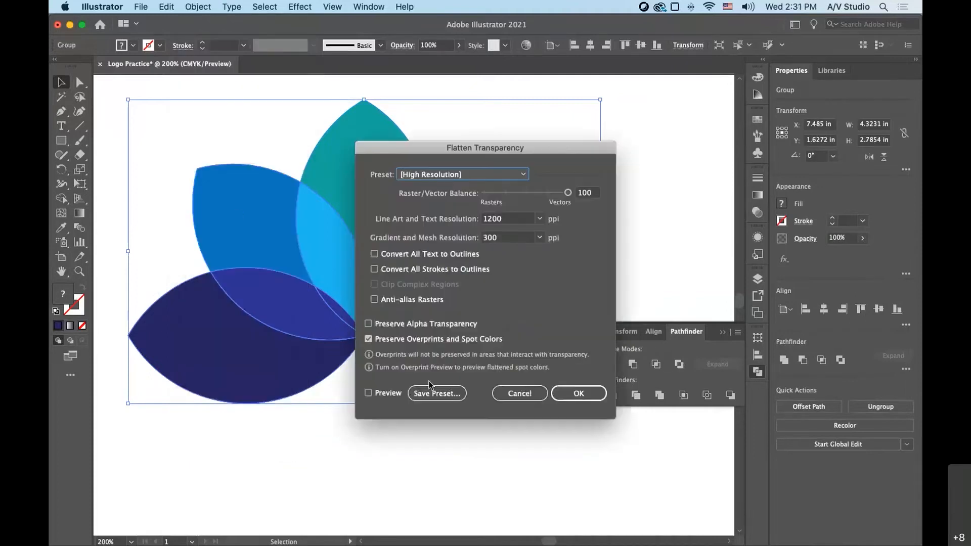
pyautogui.click(582, 393)
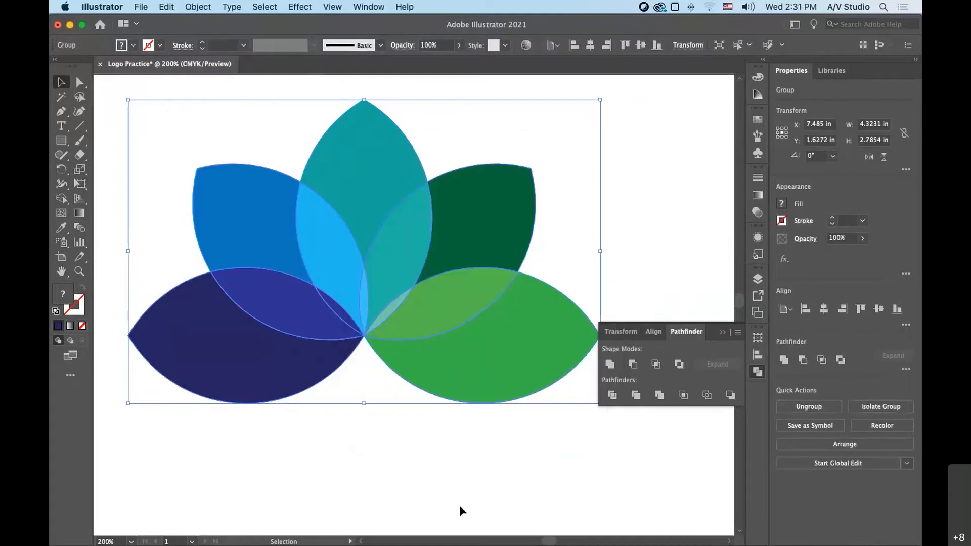
pyautogui.click(416, 476)
# - Ungroup the flattened lotus into separate pieces
pyautogui.click(218, 240)
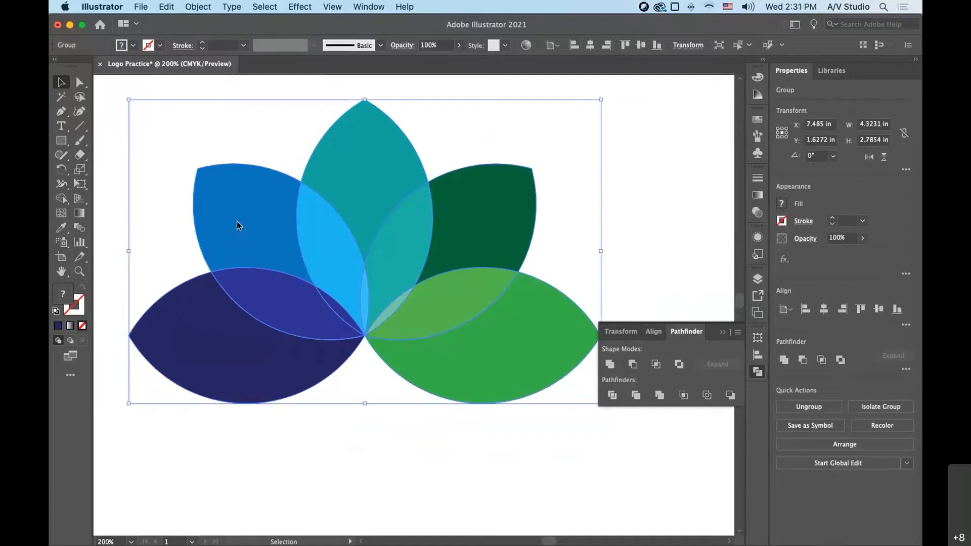
pyautogui.rightClick(237, 223)
pyautogui.click(278, 325)
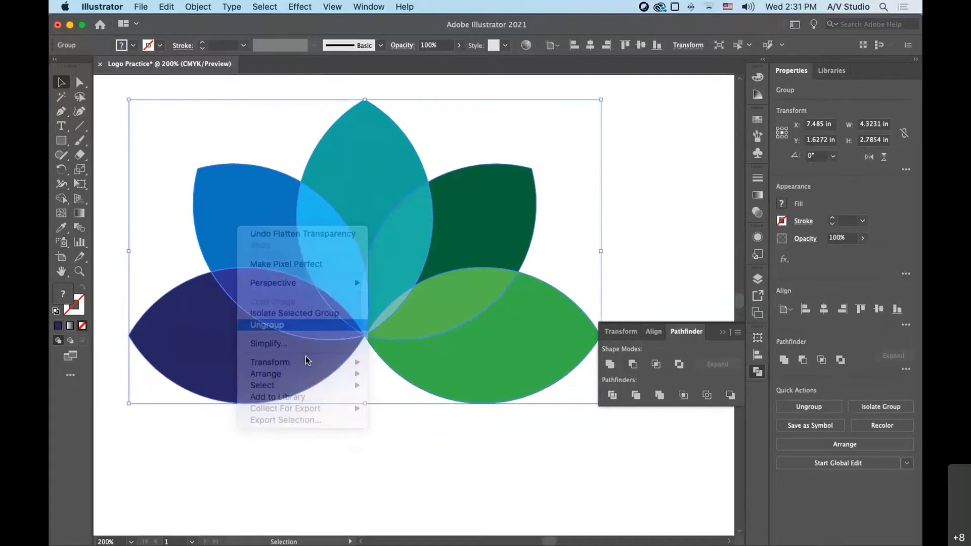
# - Pull the four large overlap pieces out of the lotus, place them below it, and deselect
pyautogui.moveTo(289, 315); pyautogui.dragTo(251, 481)
pyautogui.click(491, 481)
pyautogui.moveTo(321, 255); pyautogui.dragTo(362, 444)
pyautogui.moveTo(385, 257); pyautogui.dragTo(566, 451)
pyautogui.moveTo(444, 304); pyautogui.dragTo(636, 475)
pyautogui.click(628, 249)
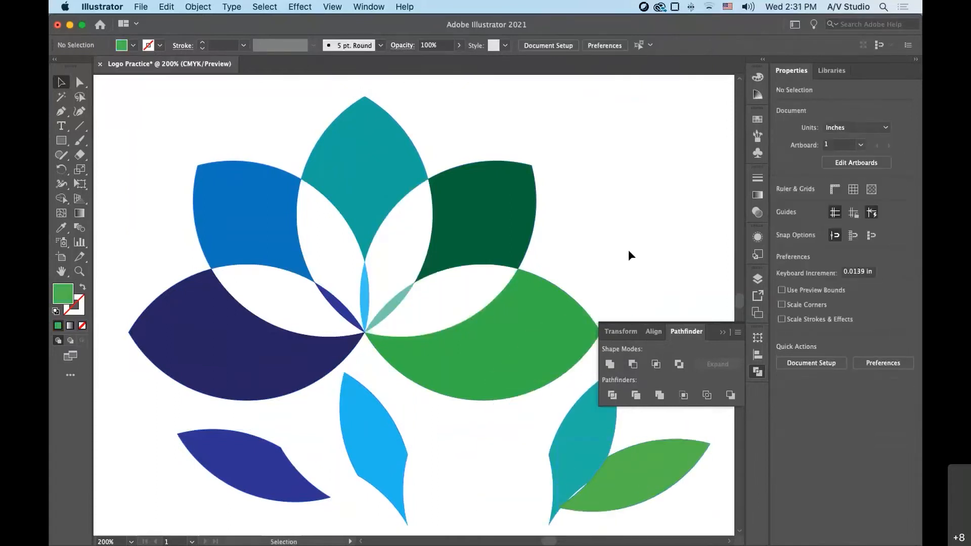
# - Group the remaining lotus pieces and move the group slightly up, clear of the loose overlap pieces
pyautogui.moveTo(146, 132); pyautogui.dragTo(526, 341)
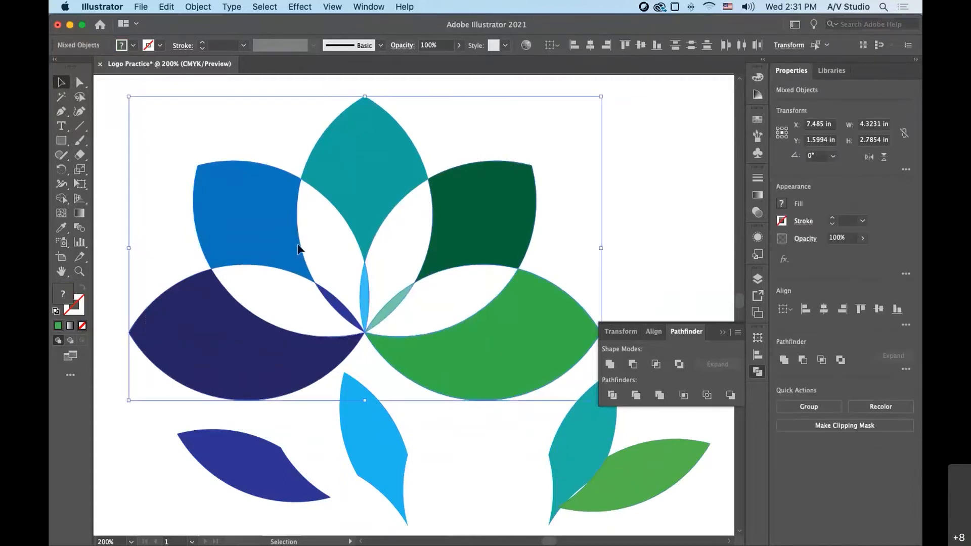
pyautogui.rightClick(277, 231)
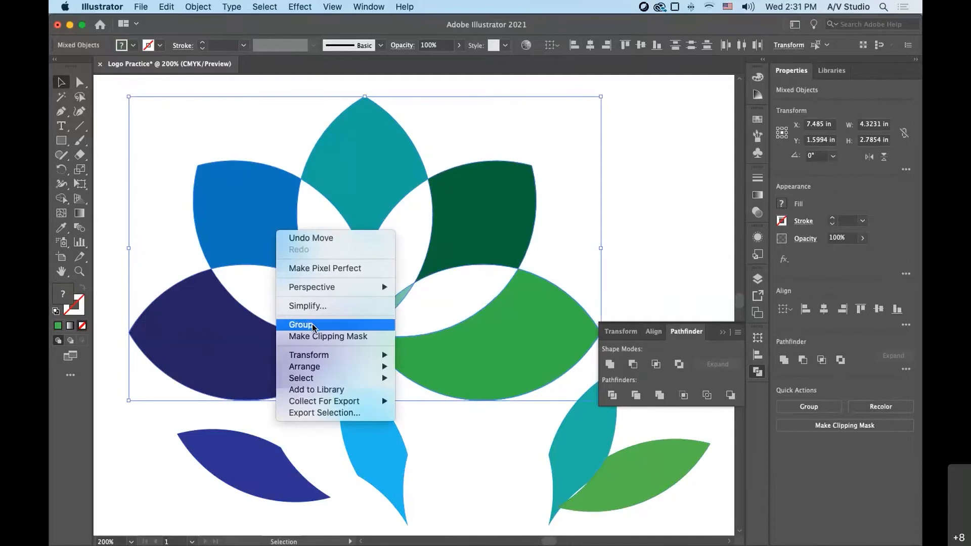
pyautogui.click(581, 233)
pyautogui.rightClick(256, 217)
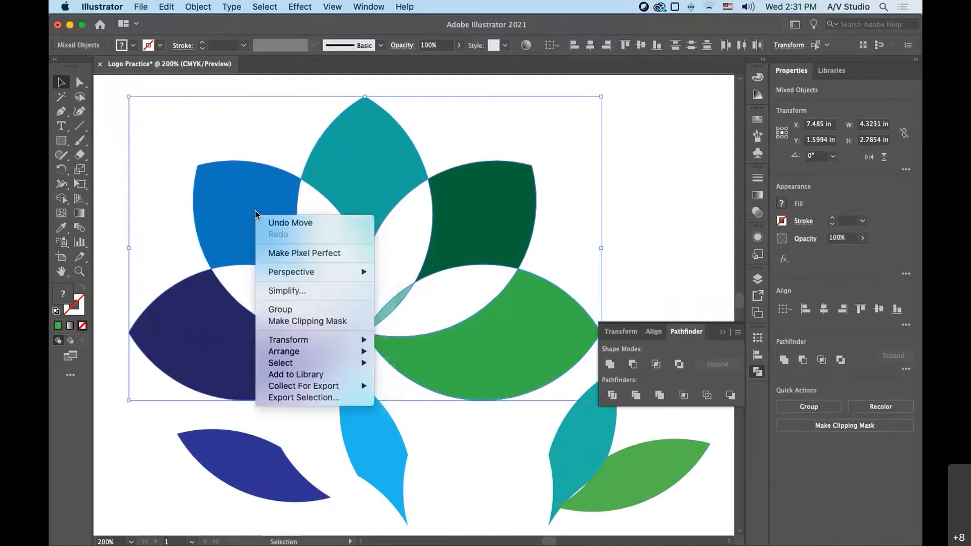
pyautogui.click(287, 312)
pyautogui.moveTo(520, 210); pyautogui.dragTo(511, 191)
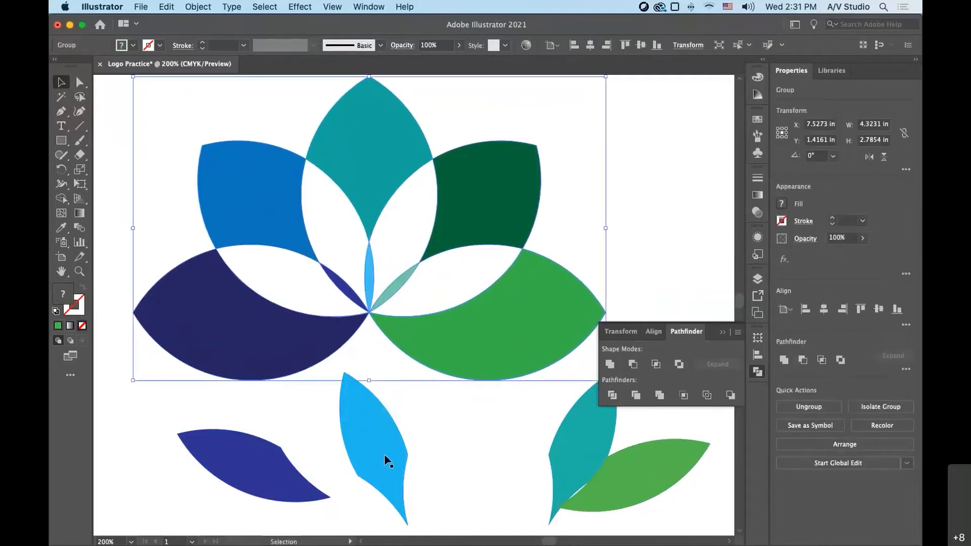
# - Arrange the four loose overlap pieces into a small four-petal flower with their tips meeting below the lotus
pyautogui.moveTo(267, 459); pyautogui.dragTo(288, 470)
pyautogui.moveTo(355, 451); pyautogui.dragTo(305, 426)
pyautogui.press('a')
pyautogui.press('v')
pyautogui.click(396, 444)
pyautogui.moveTo(582, 447); pyautogui.dragTo(384, 429)
pyautogui.moveTo(620, 470); pyautogui.dragTo(416, 470)
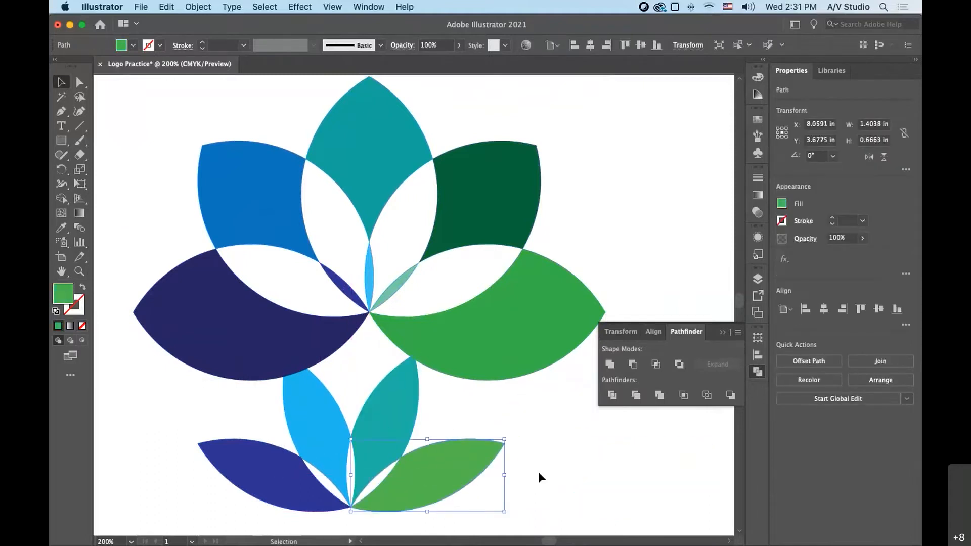
pyautogui.click(577, 468)
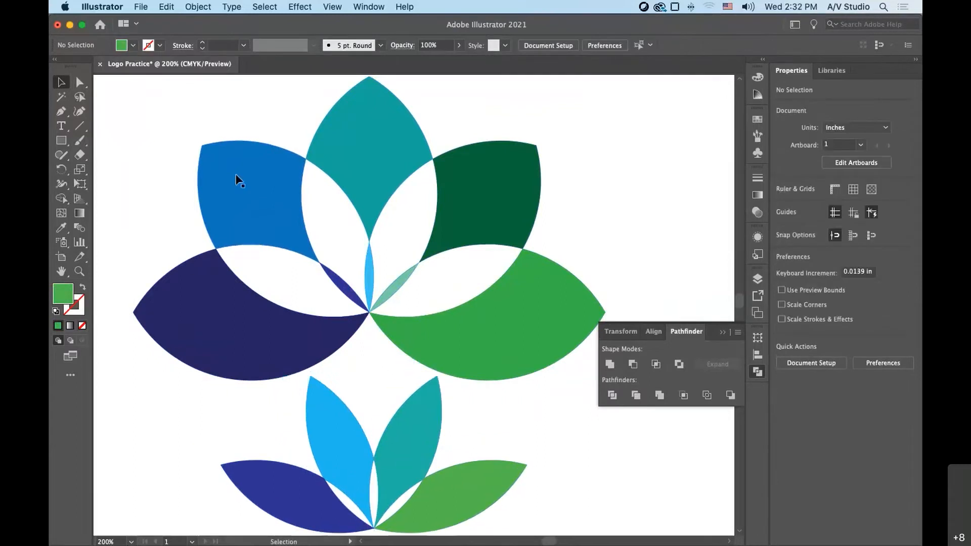
pyautogui.moveTo(144, 127); pyautogui.dragTo(308, 178)
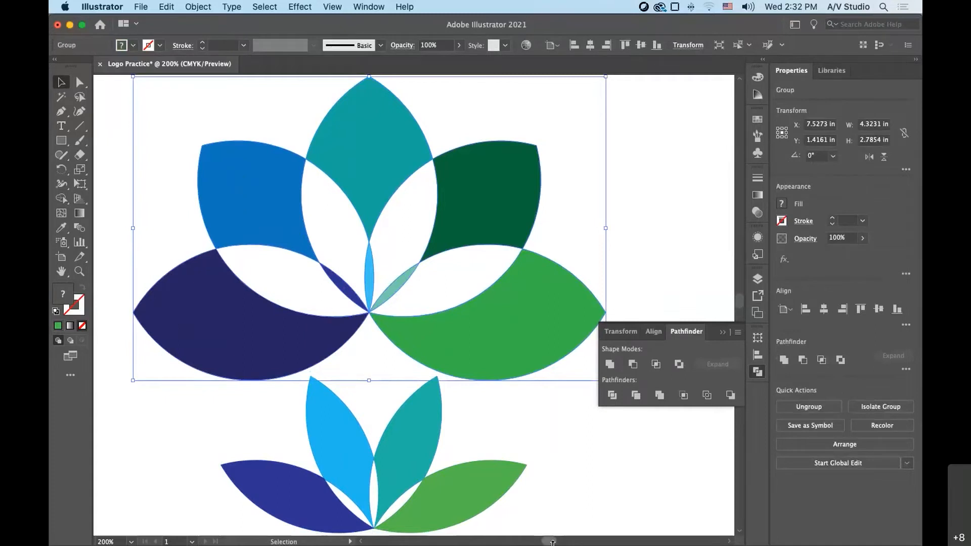
# - Draw a circle about 0.53 in across with the Ellipse tool in the empty artboard area beside the flowers
pyautogui.moveTo(552, 543); pyautogui.dragTo(553, 544)
pyautogui.scroll(-1, 460, 450)
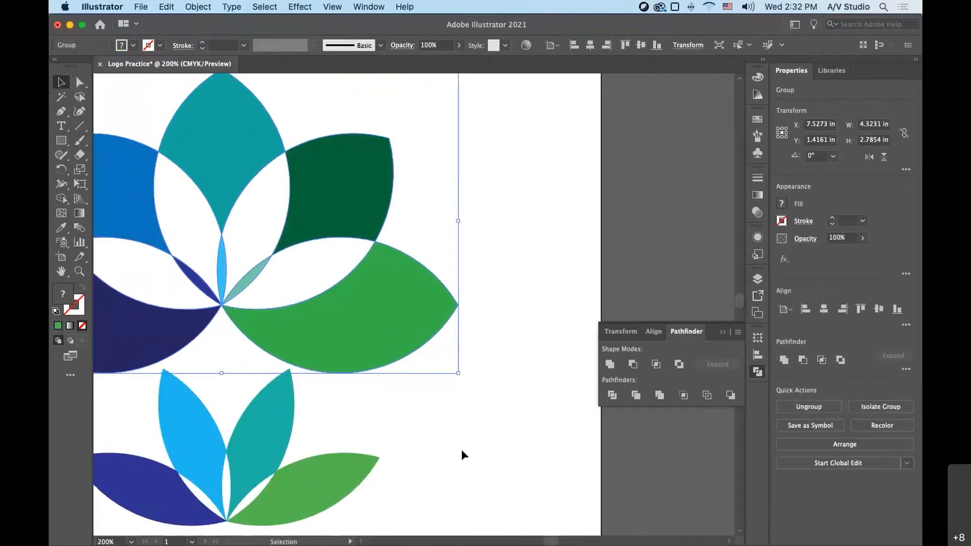
pyautogui.click(461, 449)
pyautogui.scroll(-2, 460, 448)
pyautogui.click(62, 141)
pyautogui.moveTo(65, 147); pyautogui.dragTo(122, 169)
pyautogui.moveTo(486, 301); pyautogui.dragTo(544, 358)
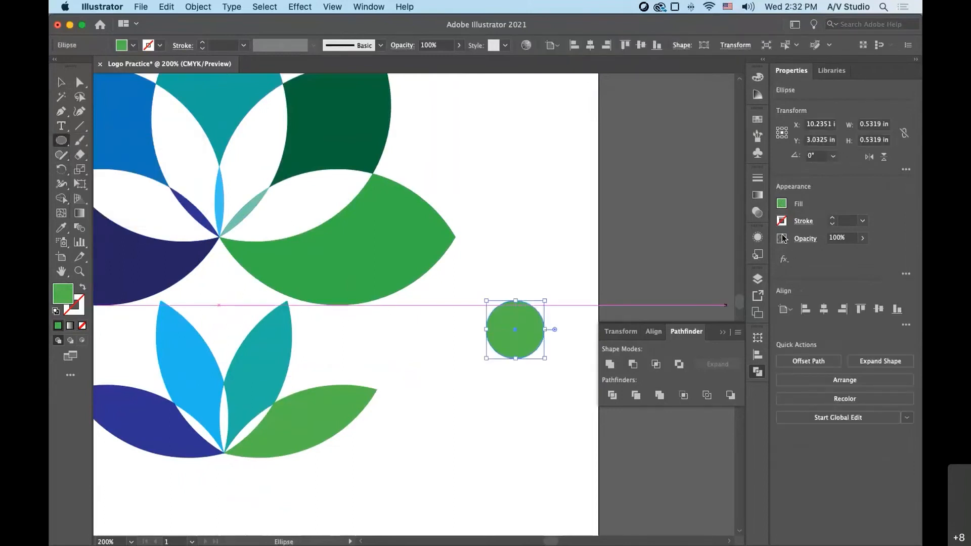
# - Fill the new circle with the light blue swatch
pyautogui.click(757, 213)
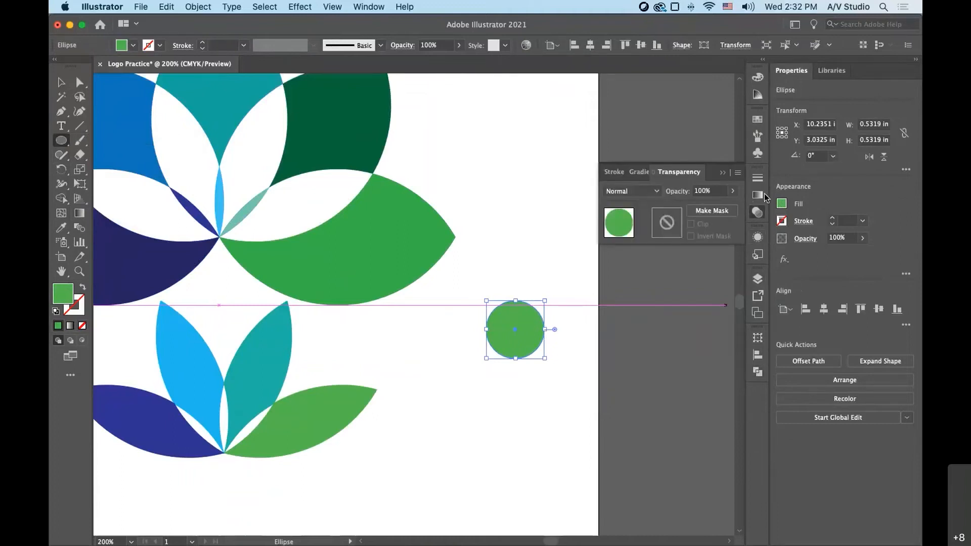
pyautogui.click(757, 119)
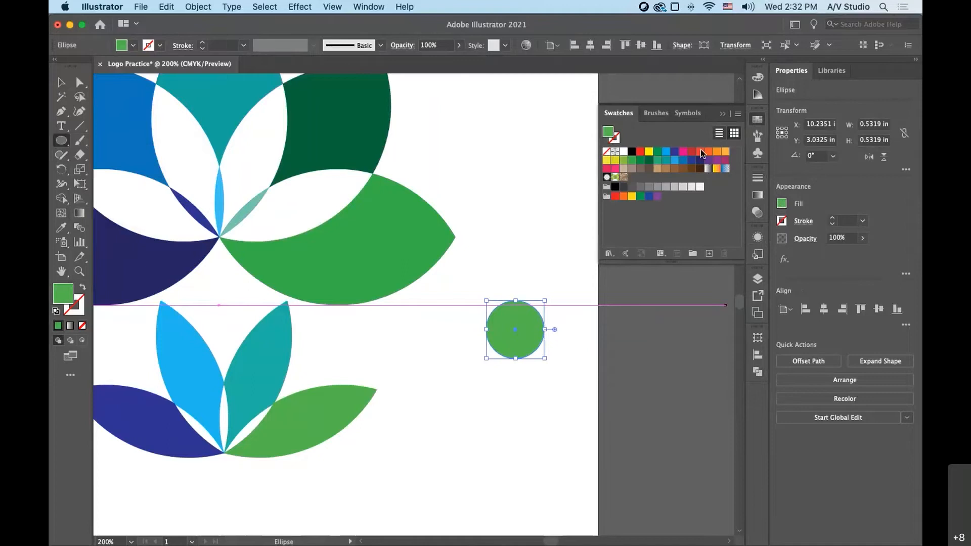
pyautogui.click(674, 160)
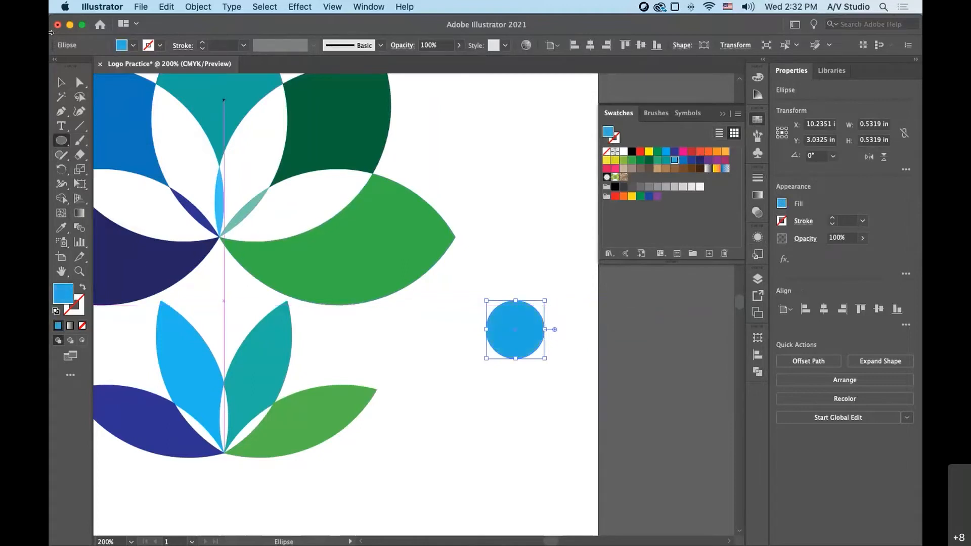
# - Duplicate the blue circle into a cloud shape of five overlapping circles and deselect
pyautogui.press('v')
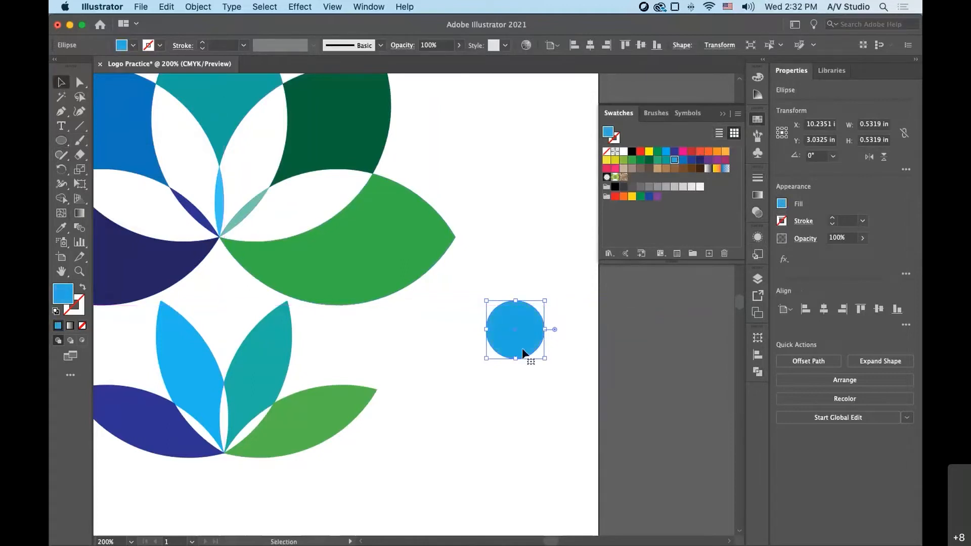
pyautogui.moveTo(524, 352); pyautogui.dragTo(543, 389)
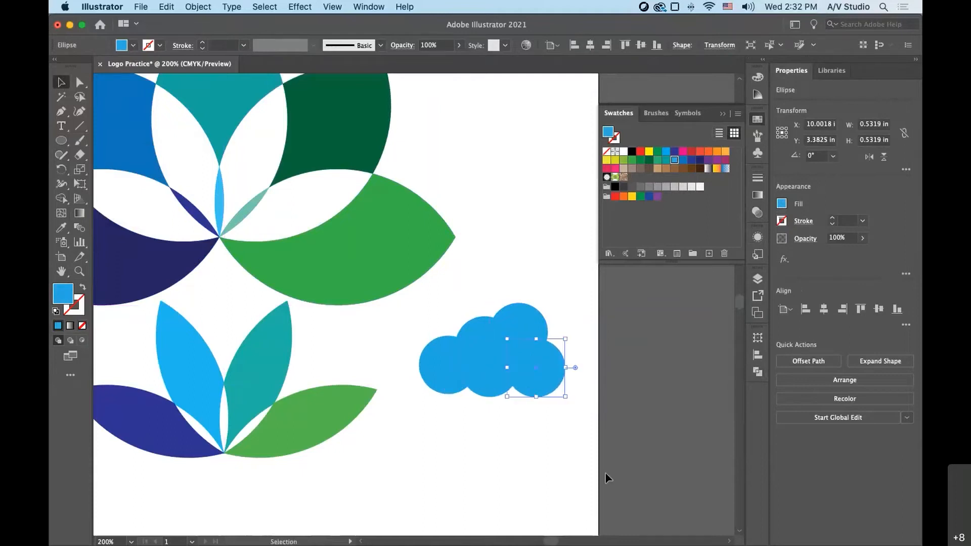
pyautogui.click(557, 453)
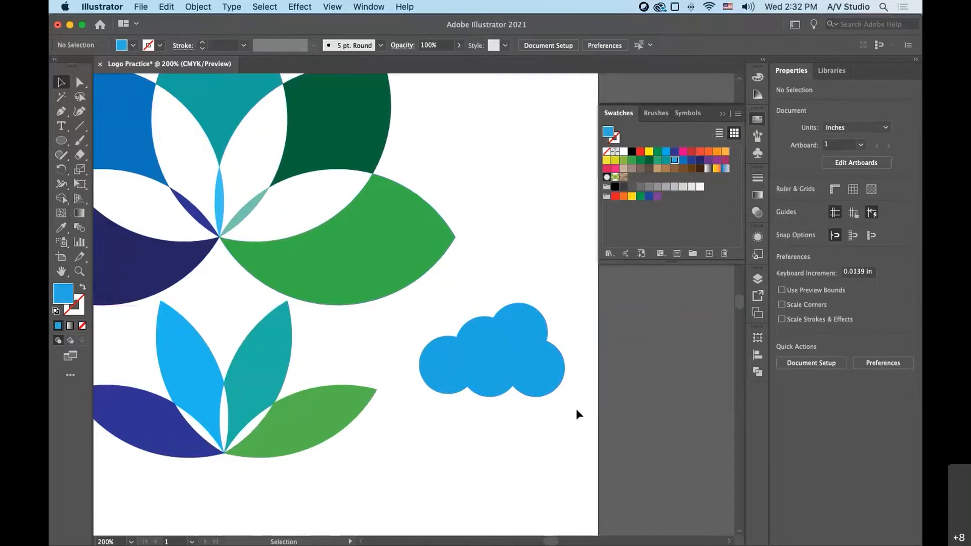
# - Select all the cloud circles, merge them into one shape with Pathfinder Unite, and deselect
pyautogui.moveTo(448, 329); pyautogui.dragTo(575, 379)
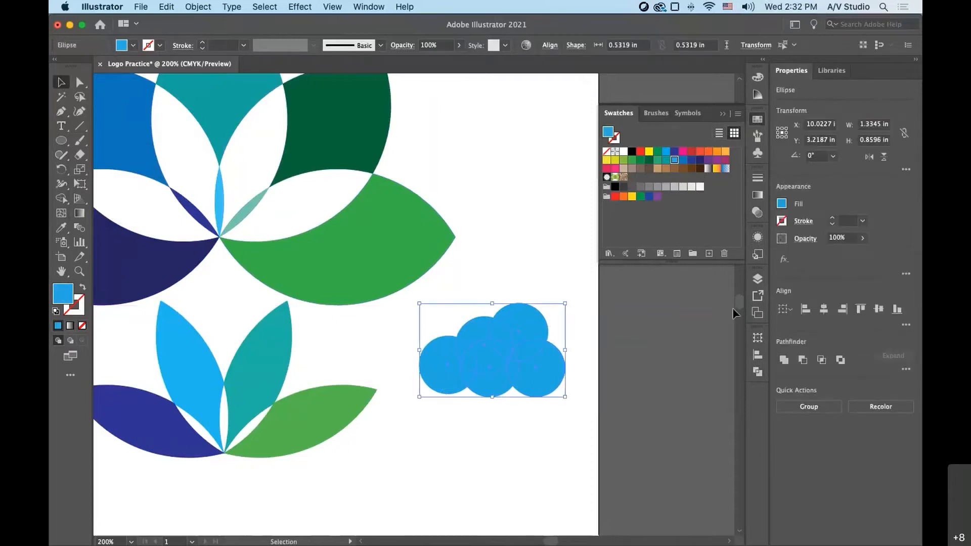
pyautogui.click(761, 340)
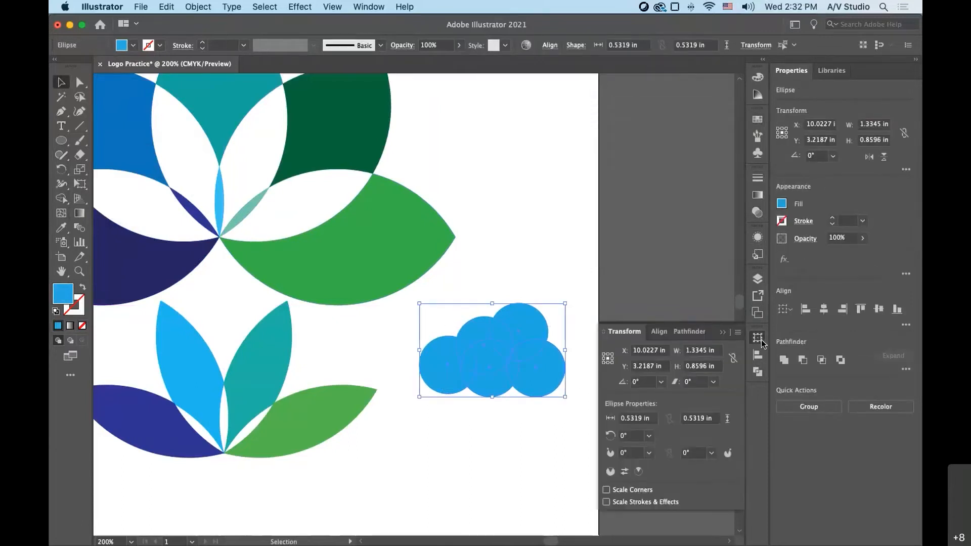
pyautogui.click(758, 373)
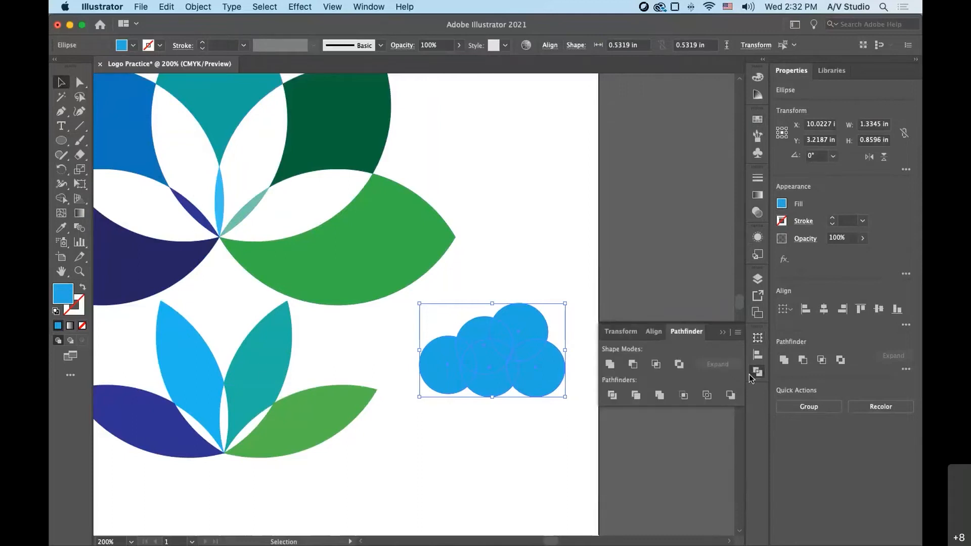
pyautogui.click(611, 365)
pyautogui.click(518, 475)
# - Move the united cloud slightly up and closer to the artboard's right edge
pyautogui.moveTo(474, 382); pyautogui.dragTo(495, 356)
pyautogui.click(534, 437)
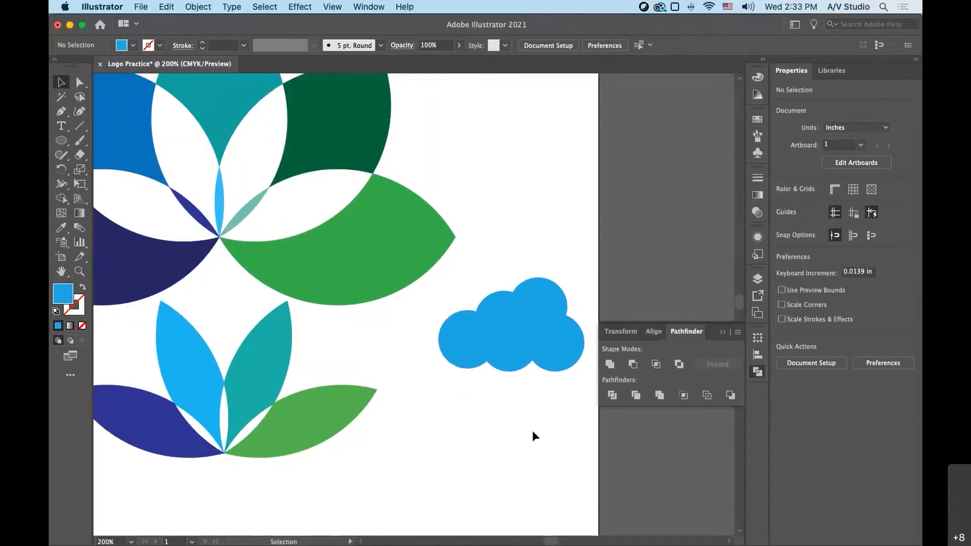
pyautogui.moveTo(544, 358)
pyautogui.mouseDown()
pyautogui.moveTo(543, 336)
pyautogui.moveTo(544, 354)
pyautogui.mouseUp()
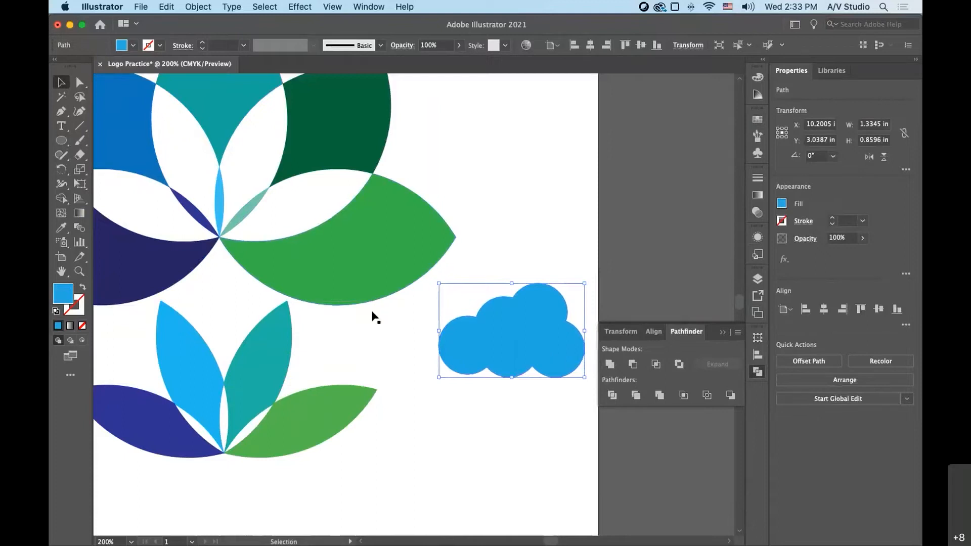
# - Undo the last two moves of the united cloud and deselect it
pyautogui.press('super+z')
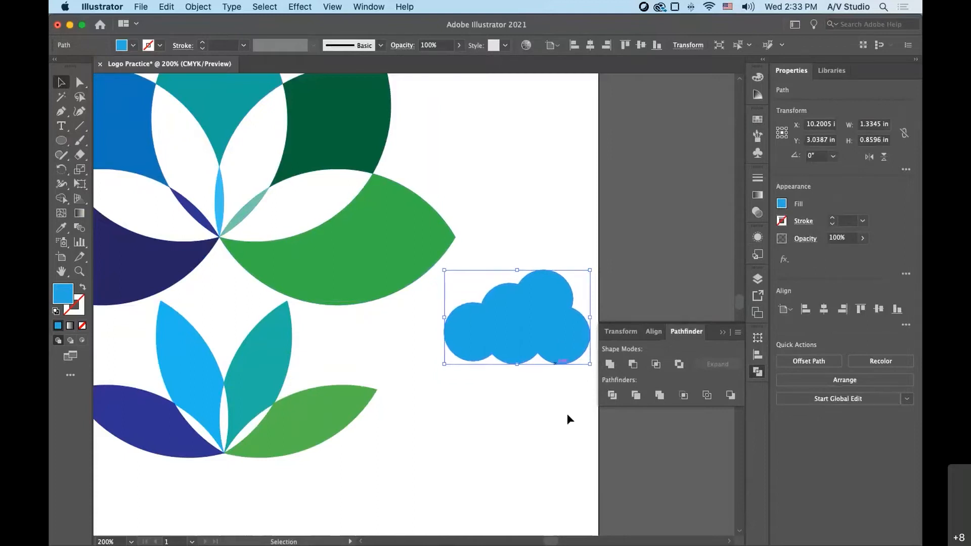
pyautogui.press('super+z')
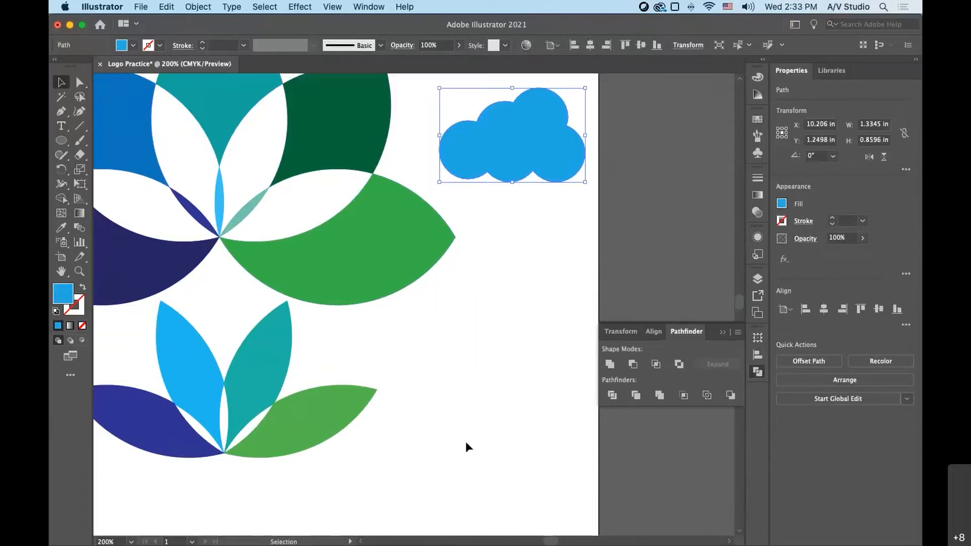
pyautogui.click(466, 444)
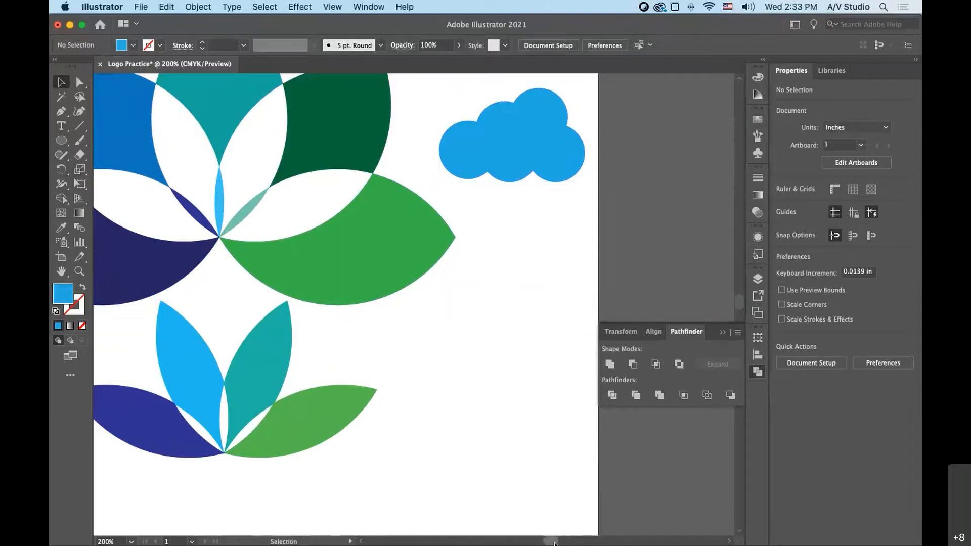
# - Nudge the teal petal of the small four-petal lotus slightly left so its base meets the other petals
pyautogui.hscroll(-5, 356, 400)
pyautogui.moveTo(356, 399); pyautogui.dragTo(354, 399)
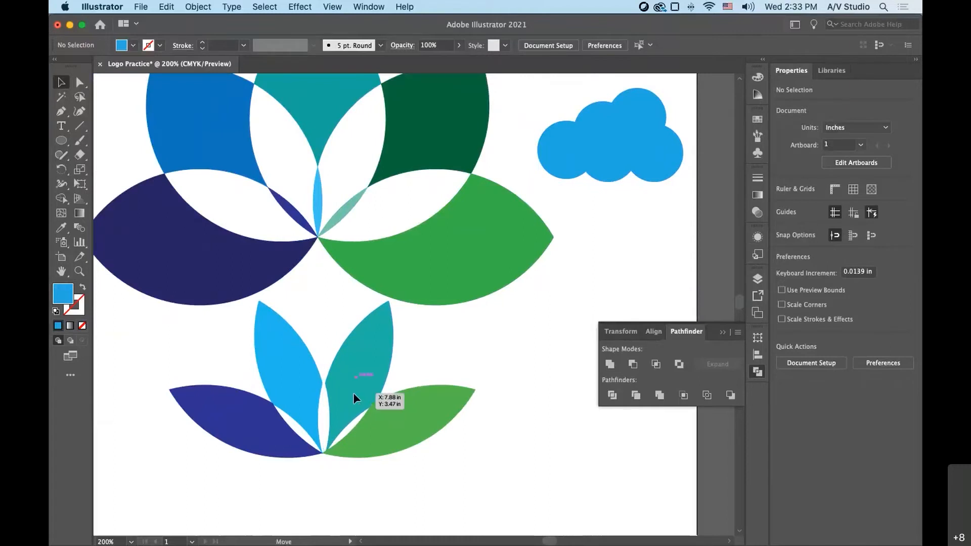
pyautogui.moveTo(349, 393); pyautogui.dragTo(351, 393)
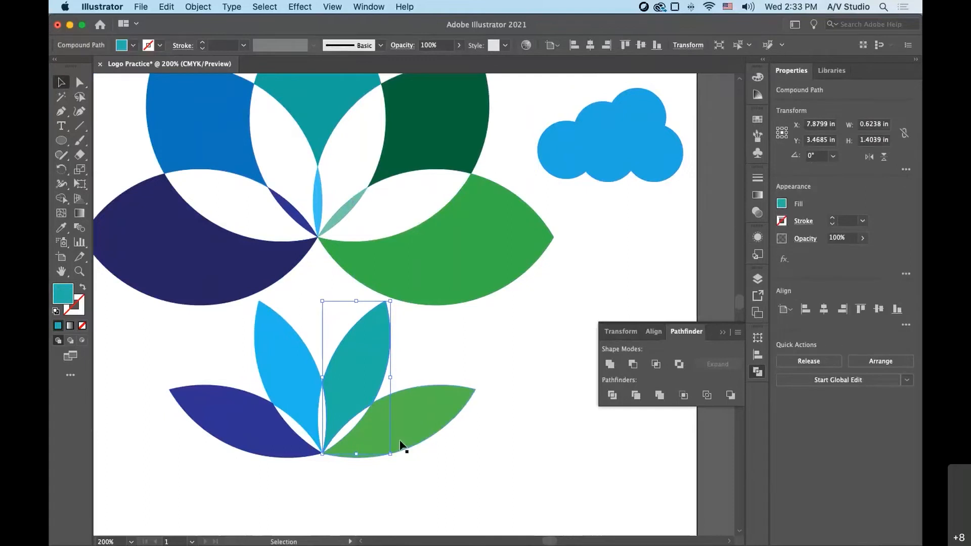
# - Group the four petals of the small lotus, move the group below the cloud across the artboard's right edge, and deselect it
pyautogui.moveTo(400, 445); pyautogui.dragTo(266, 375)
pyautogui.rightClick(351, 353)
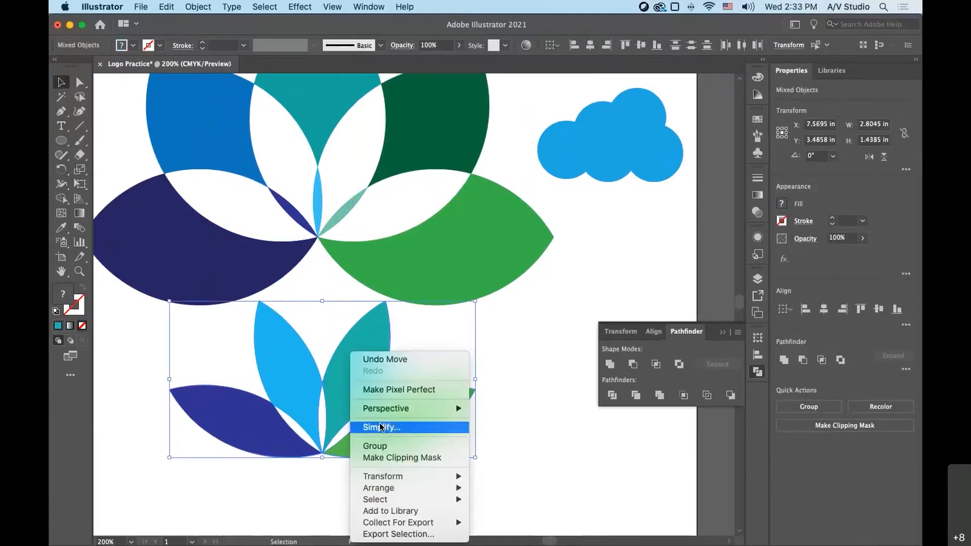
pyautogui.click(375, 446)
pyautogui.moveTo(289, 382); pyautogui.dragTo(649, 276)
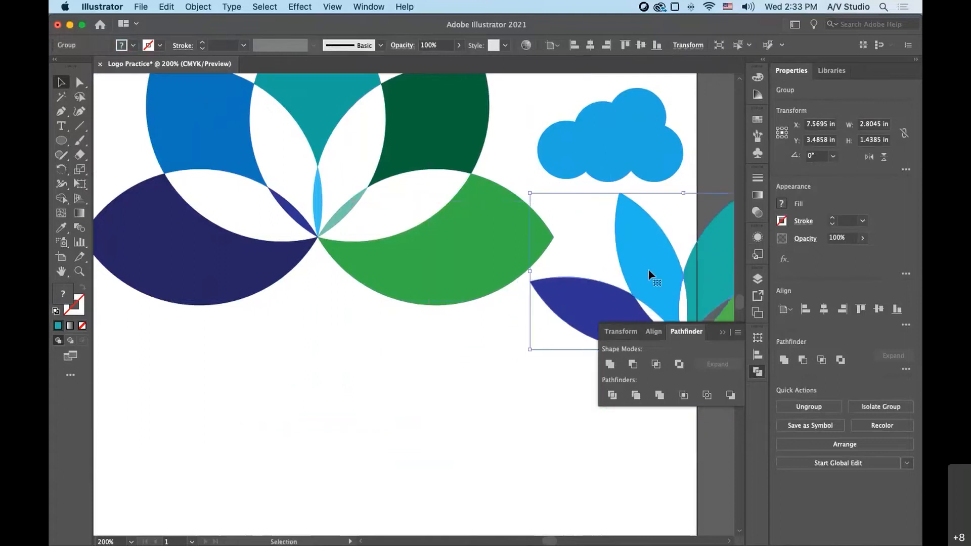
pyautogui.click(345, 434)
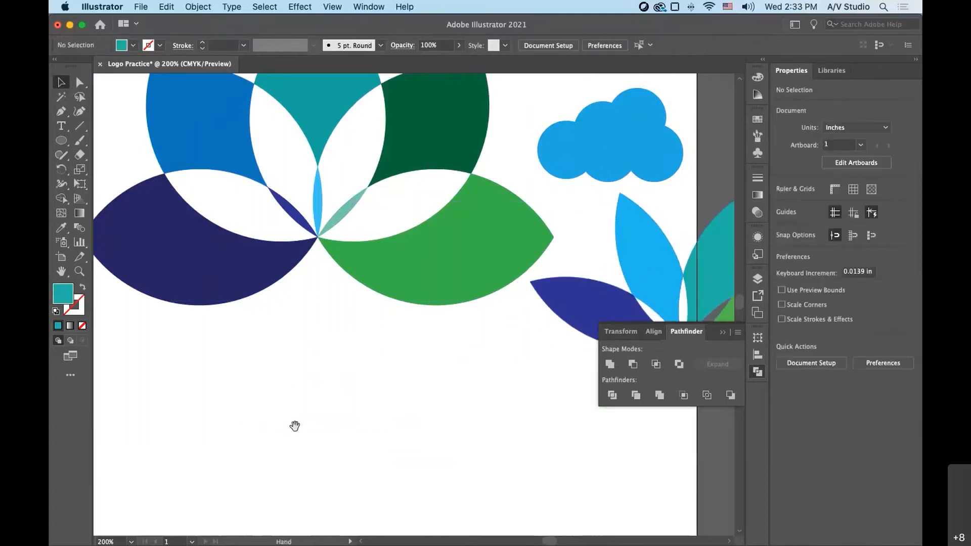
# - Add a line of point text with the person's full name on an empty area of the artboard
pyautogui.moveTo(312, 465); pyautogui.dragTo(625, 367)
pyautogui.moveTo(322, 411); pyautogui.dragTo(382, 351)
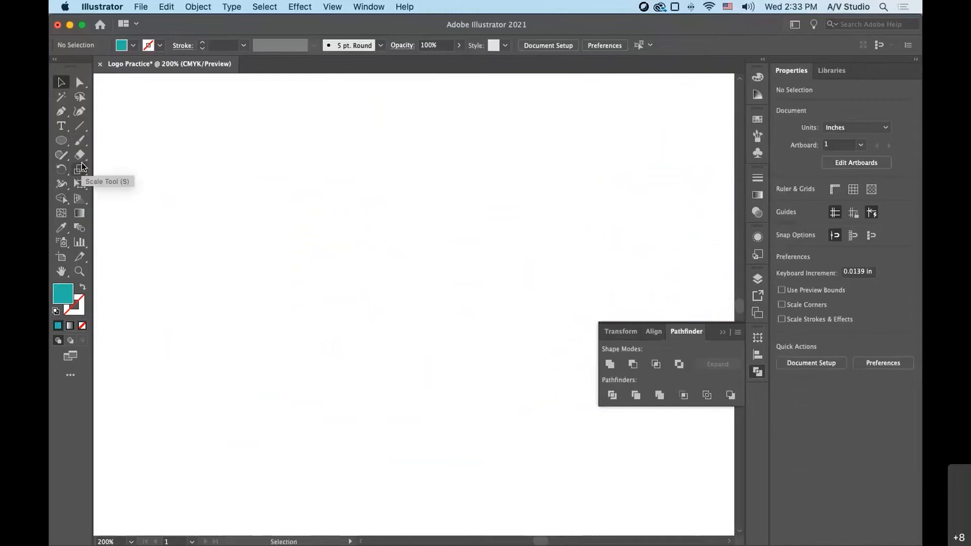
pyautogui.click(55, 126)
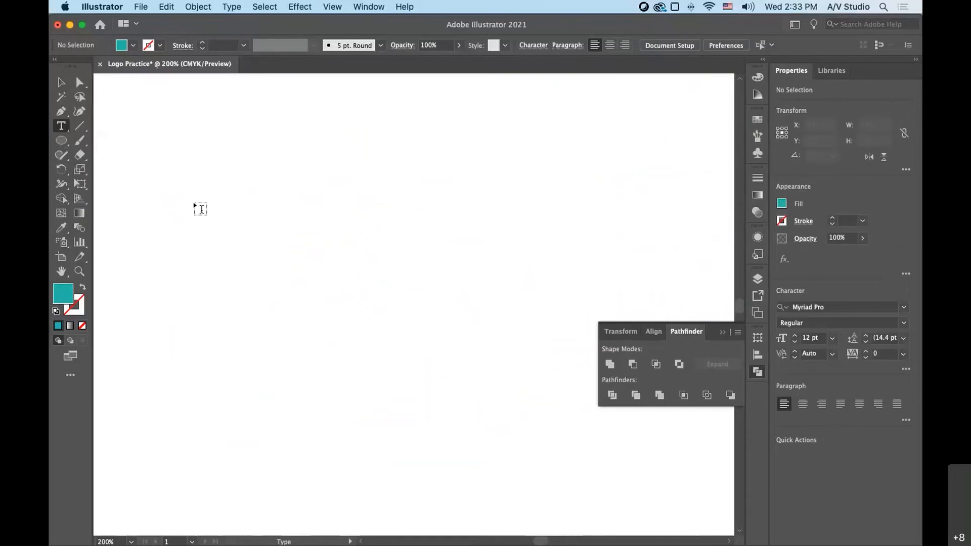
pyautogui.click(201, 208)
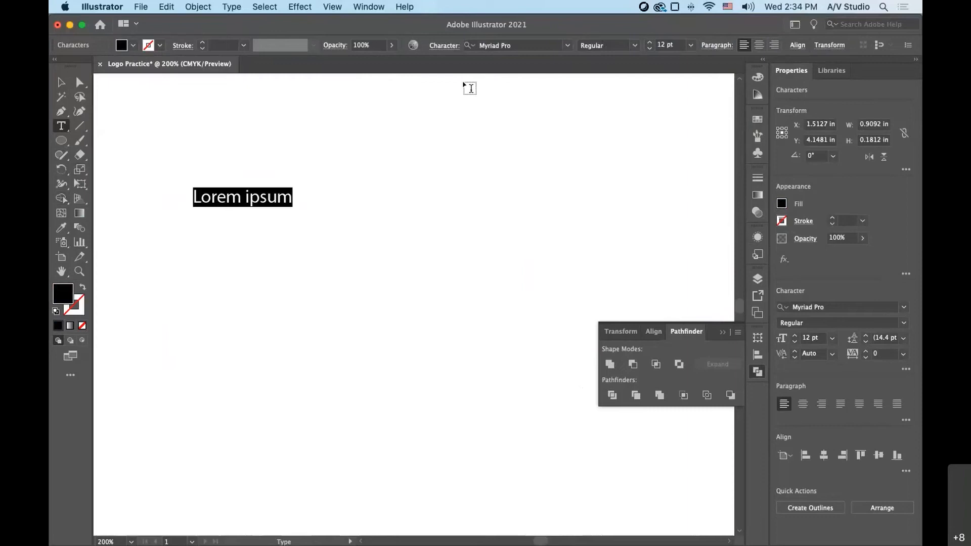
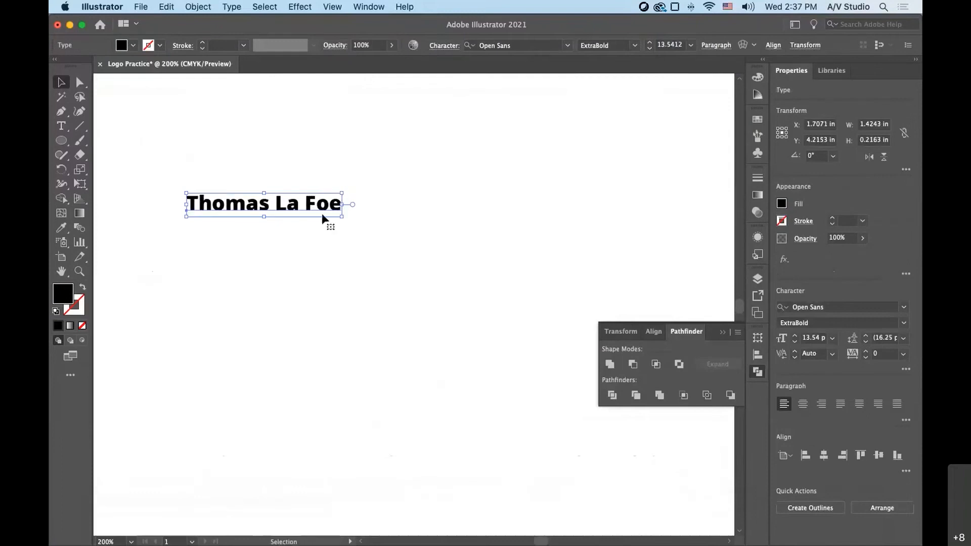
# - Scale the name text proportionally to about 26.4 pt and shift it slightly right and down
pyautogui.press('shift')
pyautogui.moveTo(343, 218); pyautogui.dragTo(494, 258)
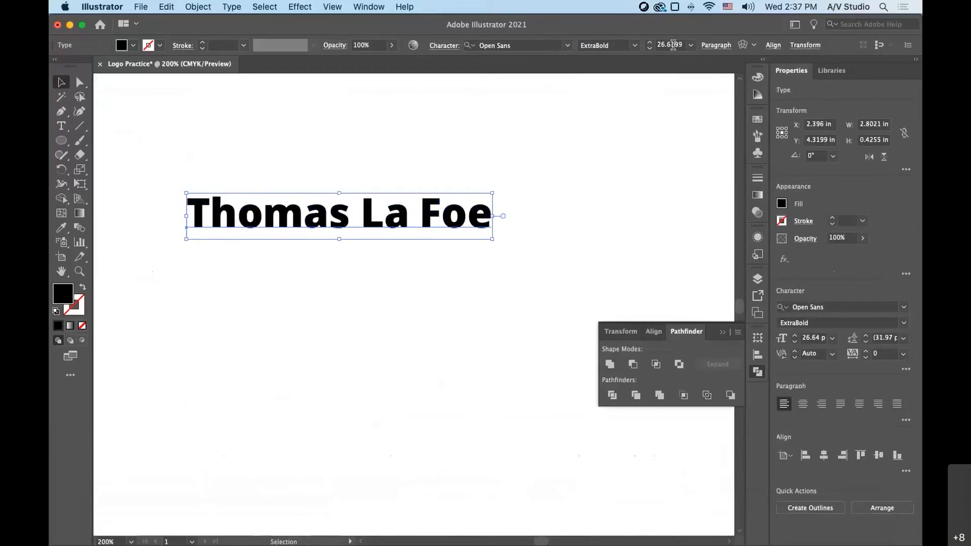
pyautogui.click(690, 46)
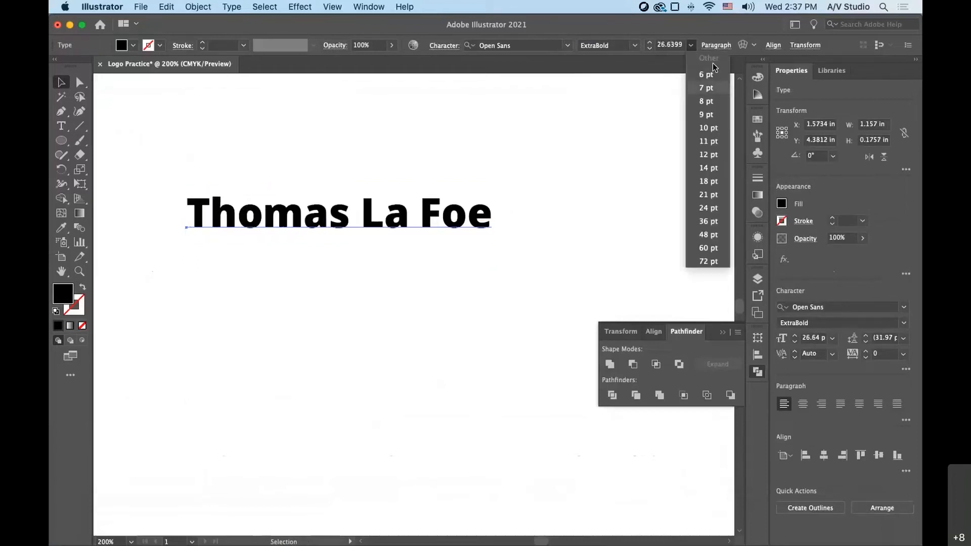
pyautogui.moveTo(411, 212); pyautogui.dragTo(418, 219)
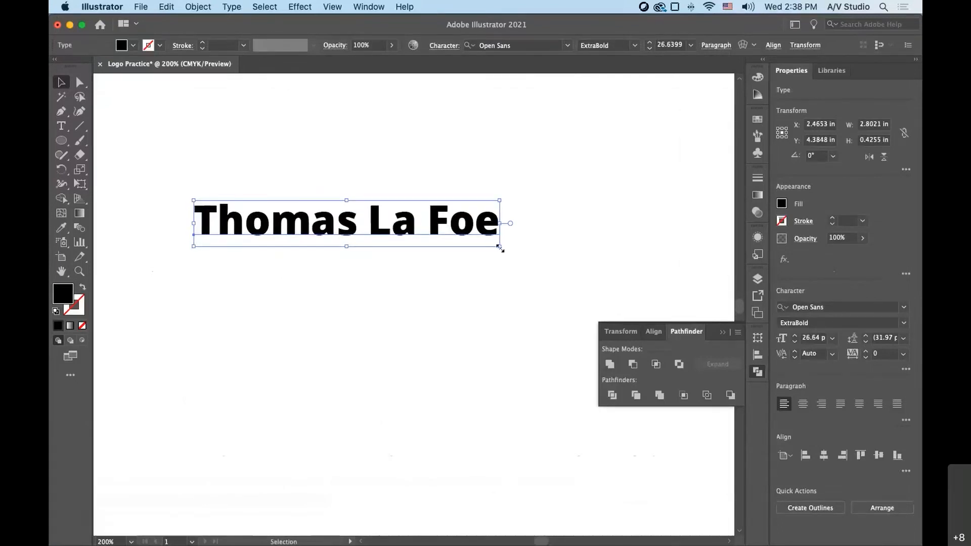
pyautogui.moveTo(499, 249)
pyautogui.mouseDown()
pyautogui.moveTo(431, 230)
pyautogui.moveTo(498, 258)
pyautogui.mouseUp()
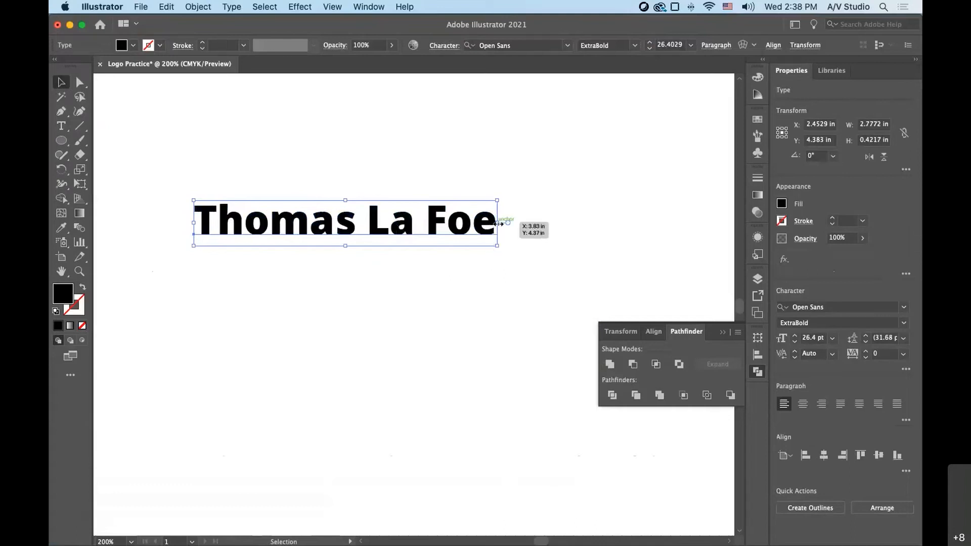
# - Stretch the name text non-proportionally to about 2.95 in wide and 0.64 in tall
pyautogui.moveTo(498, 223); pyautogui.dragTo(547, 223)
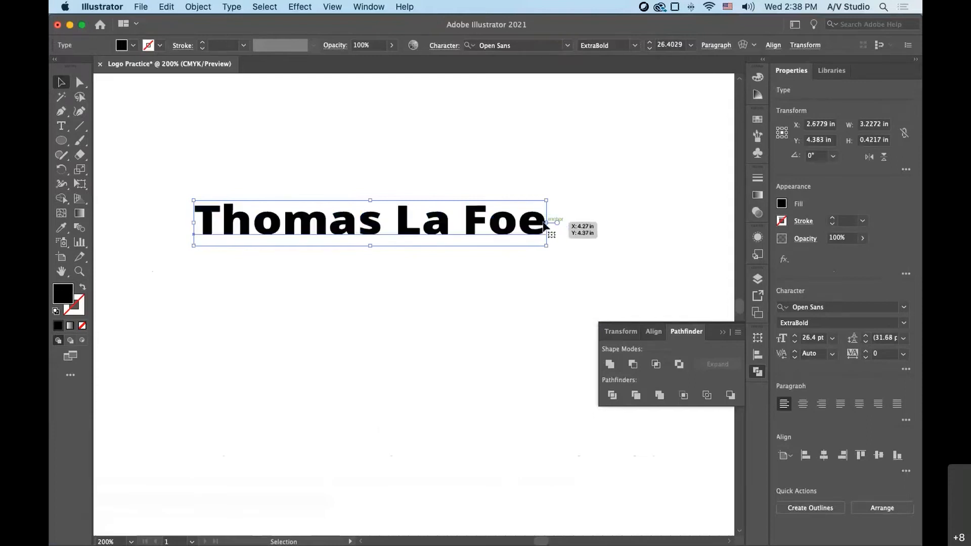
pyautogui.moveTo(547, 224); pyautogui.dragTo(515, 223)
pyautogui.moveTo(358, 248); pyautogui.dragTo(355, 270)
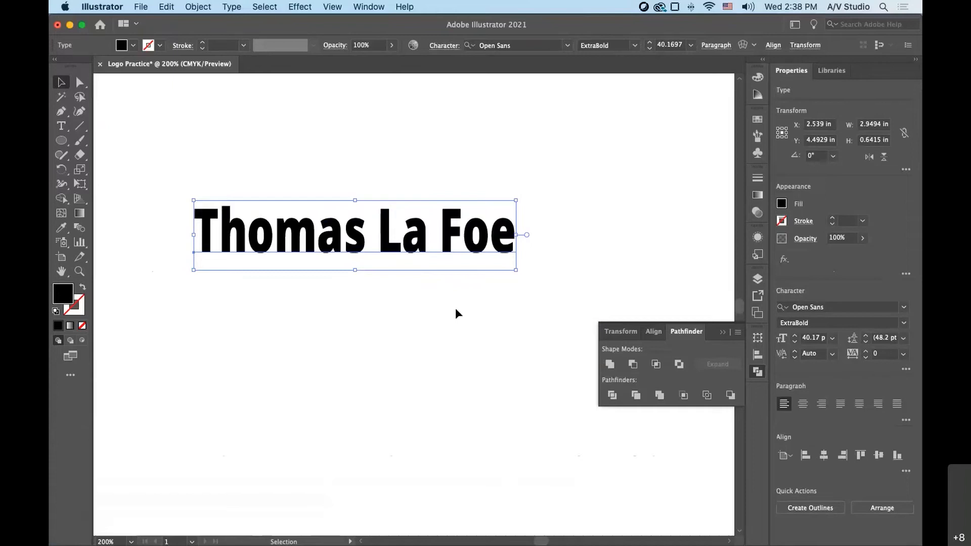
# - Try further non-proportional stretches of the name text, ending at about 2.64 in wide and 0.65 in tall
pyautogui.moveTo(516, 235); pyautogui.dragTo(550, 236)
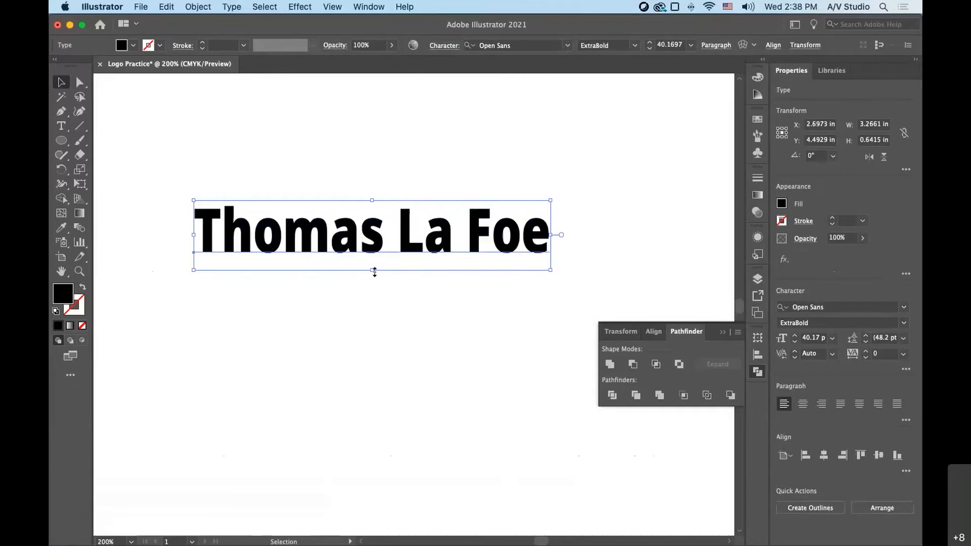
pyautogui.moveTo(374, 271); pyautogui.dragTo(374, 263)
pyautogui.moveTo(548, 231); pyautogui.dragTo(538, 231)
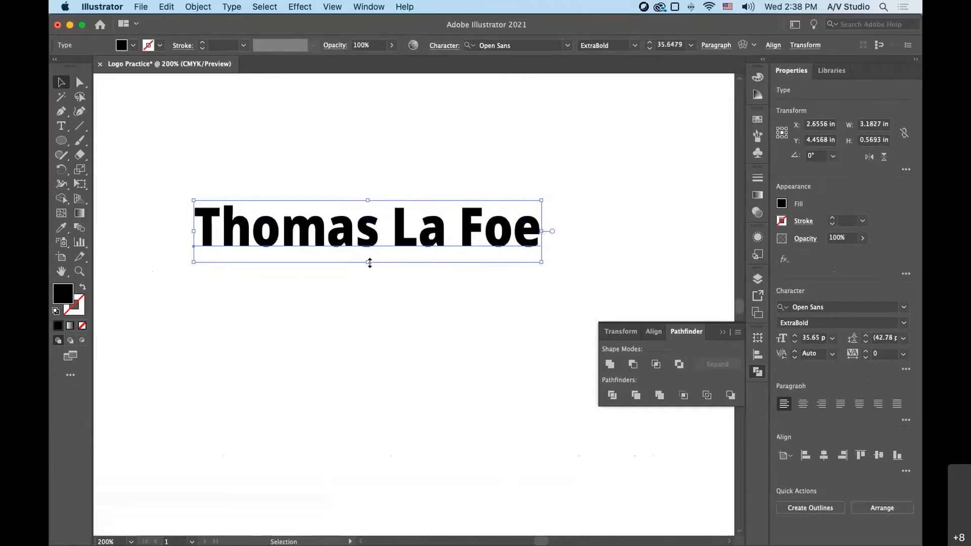
pyautogui.moveTo(370, 263); pyautogui.dragTo(370, 256)
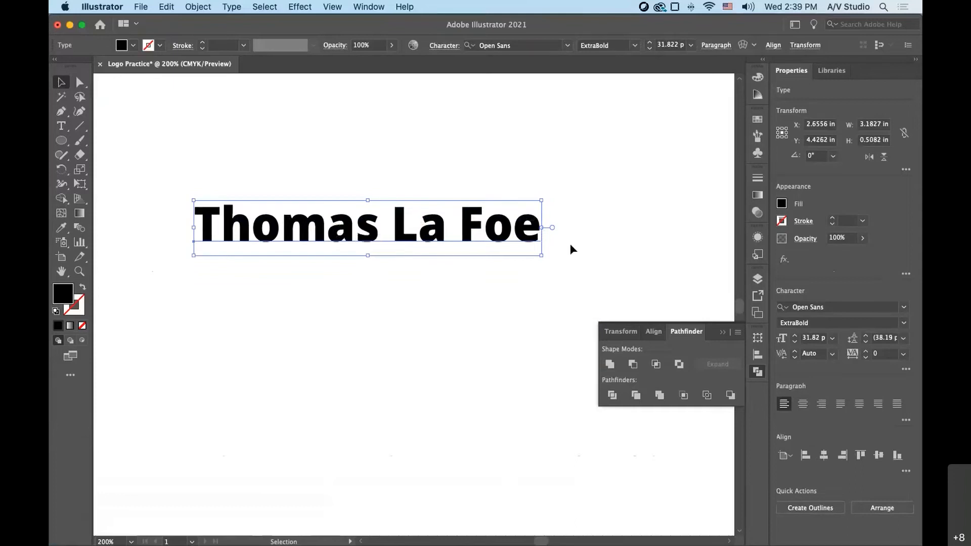
pyautogui.moveTo(541, 259); pyautogui.dragTo(484, 272)
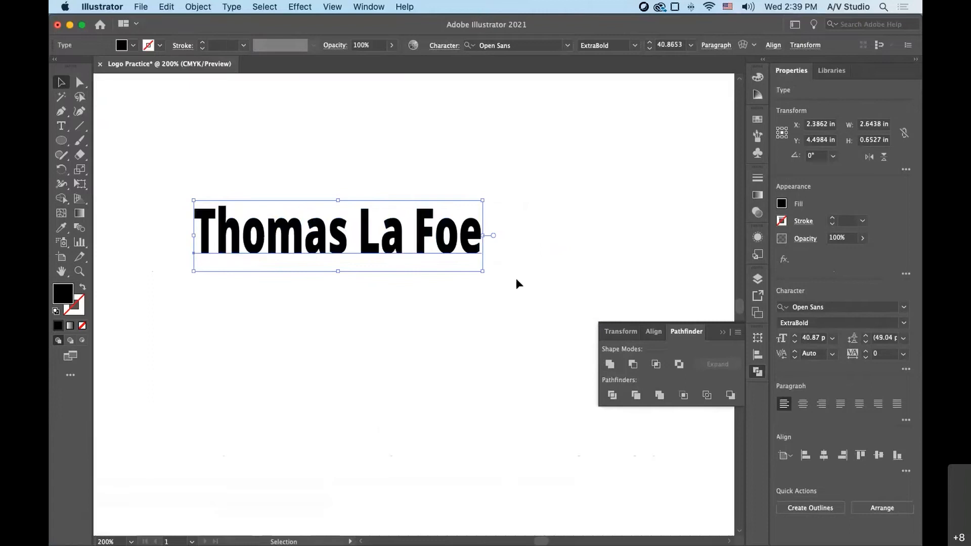
# - Undo the stretching and scaling of the name text back to its original size
pyautogui.press('super+z')
pyautogui.press('super+z')
pyautogui.press('super+z')
pyautogui.press('super+z')
pyautogui.press('super+z')
pyautogui.press('super+z')
pyautogui.press('super+z')
pyautogui.press('super+z')
pyautogui.press('super+z')
pyautogui.press('super+z')
pyautogui.press('super+z')
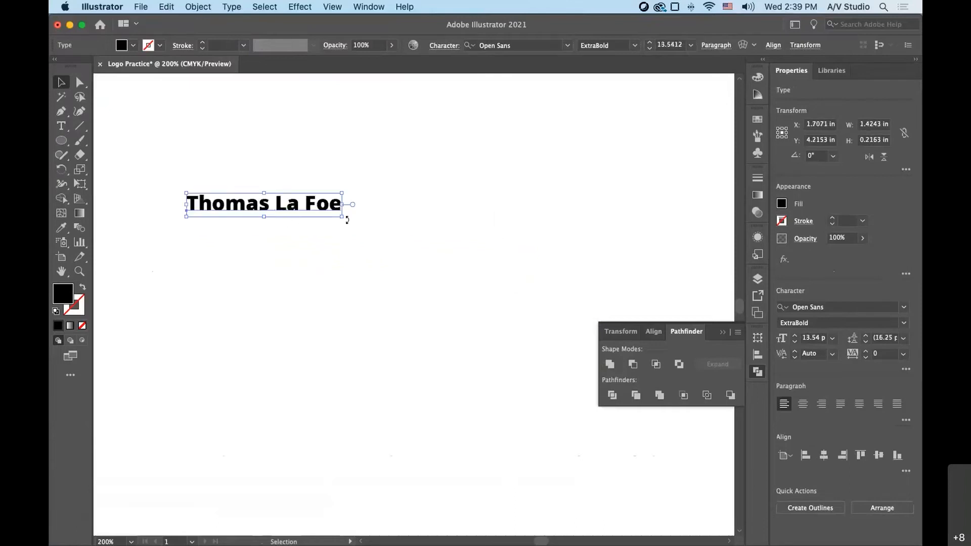
# - Scale the name text proportionally to about 30.1 pt and shift it slightly down and to the left
pyautogui.moveTo(343, 220); pyautogui.dragTo(532, 247)
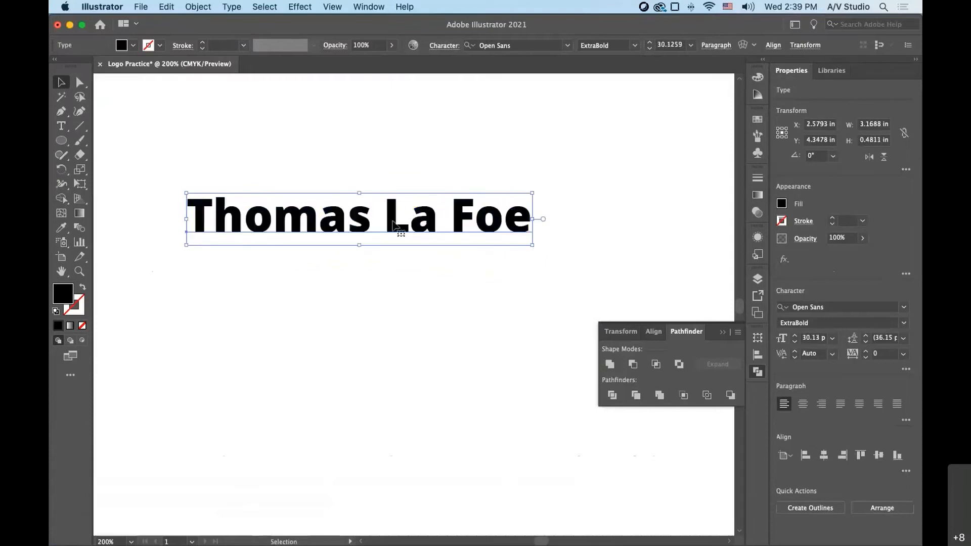
pyautogui.moveTo(393, 221); pyautogui.dragTo(375, 253)
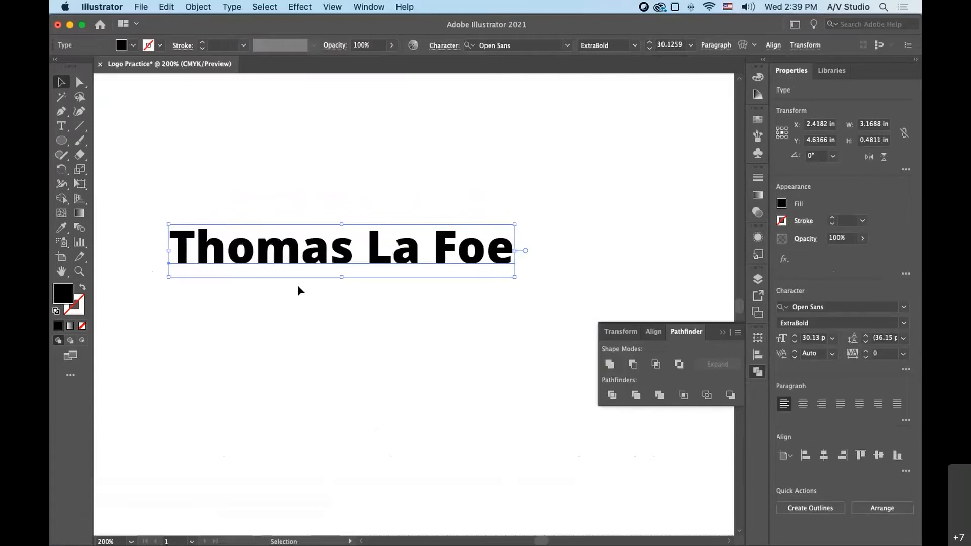
pyautogui.moveTo(318, 254); pyautogui.dragTo(313, 254)
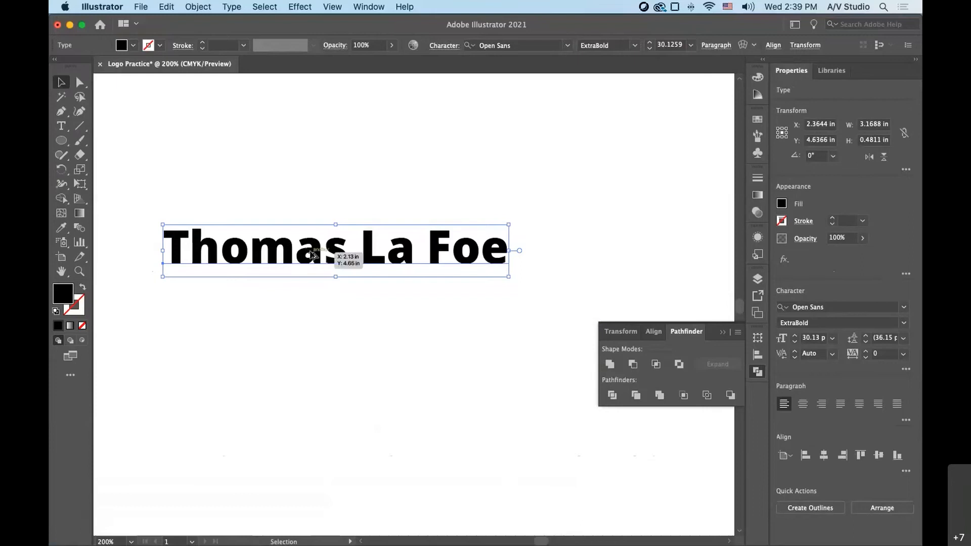
# - Duplicate the name text directly below the original and set the copy's font style to Light
pyautogui.moveTo(312, 254); pyautogui.dragTo(312, 295)
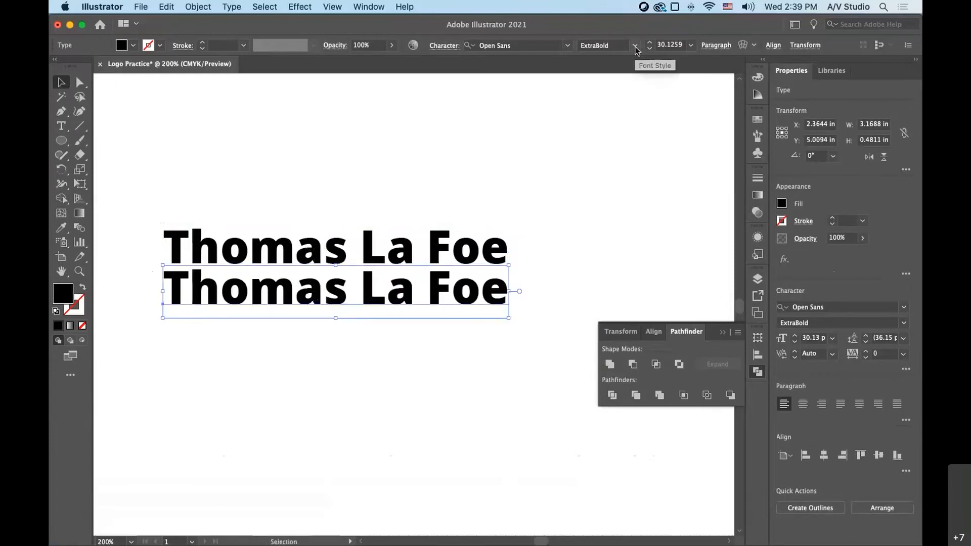
pyautogui.click(635, 46)
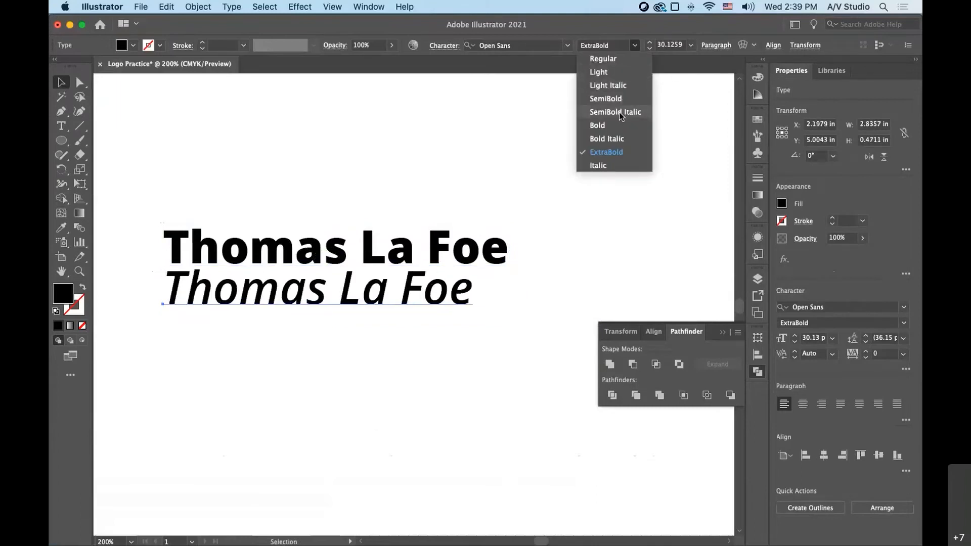
pyautogui.click(617, 73)
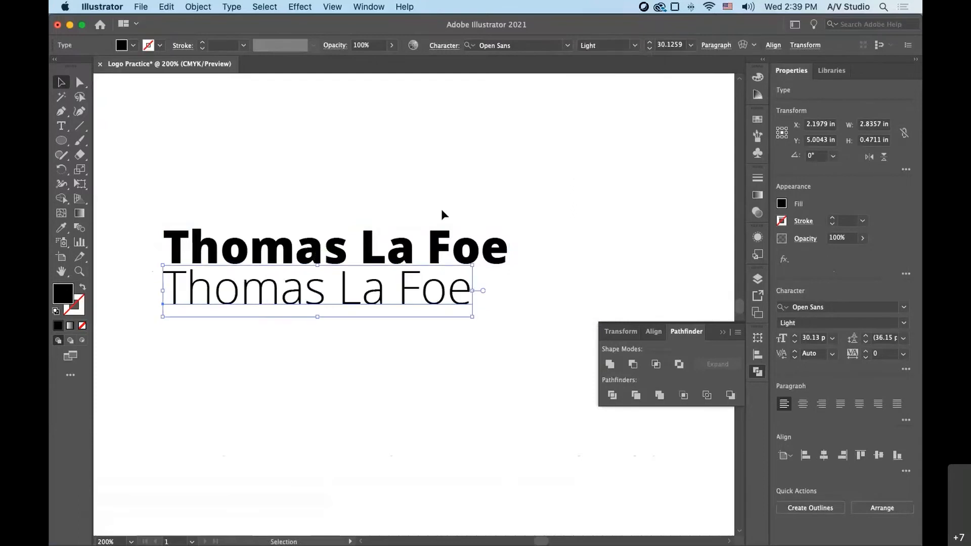
# - Replace the wording of the lower text line with "Research Associates"
pyautogui.doubleClick(304, 298)
pyautogui.moveTo(165, 285); pyautogui.dragTo(494, 291)
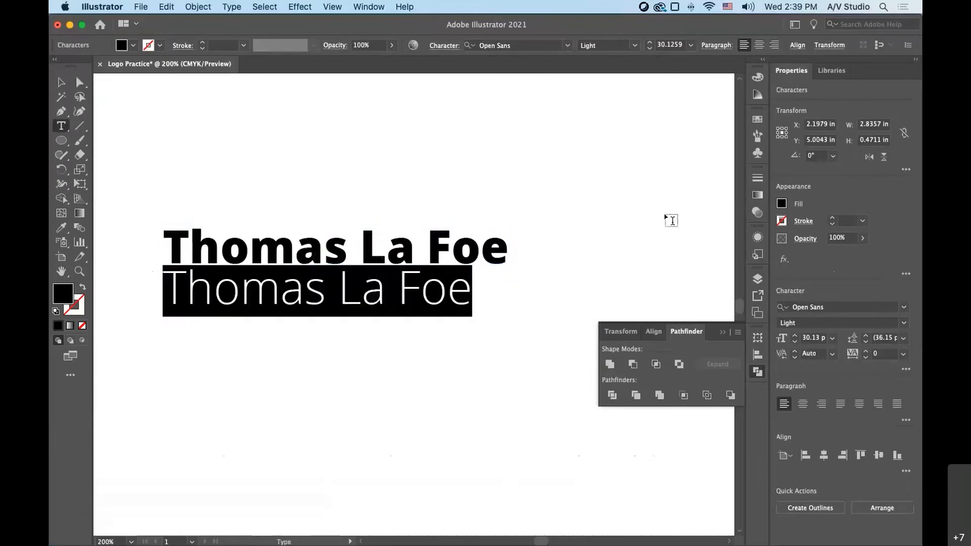
pyautogui.write('Re')
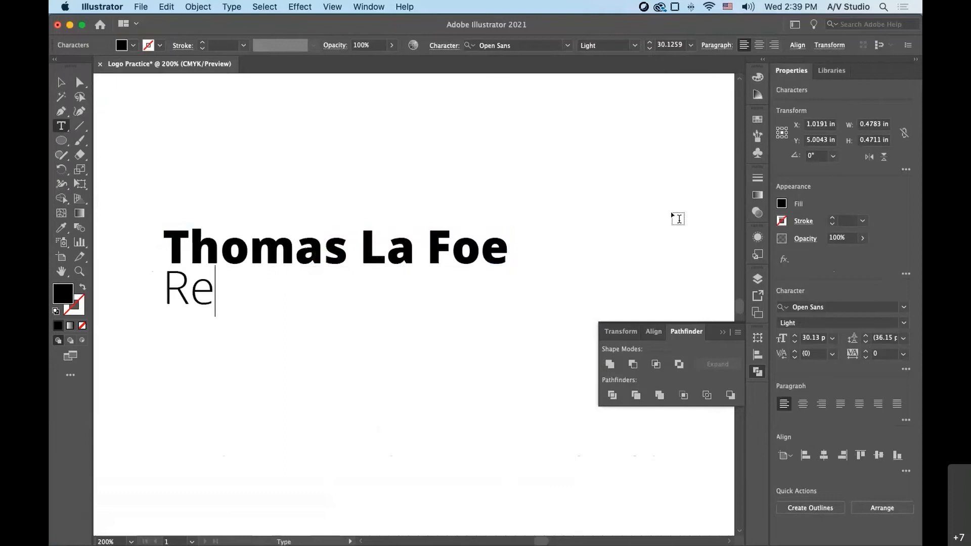
pyautogui.write('search Asso')
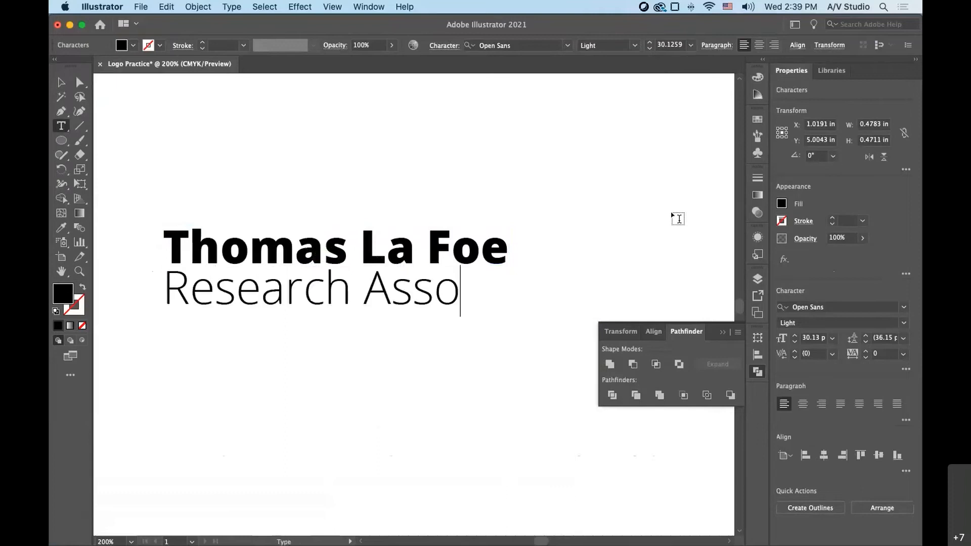
pyautogui.write('ciates')
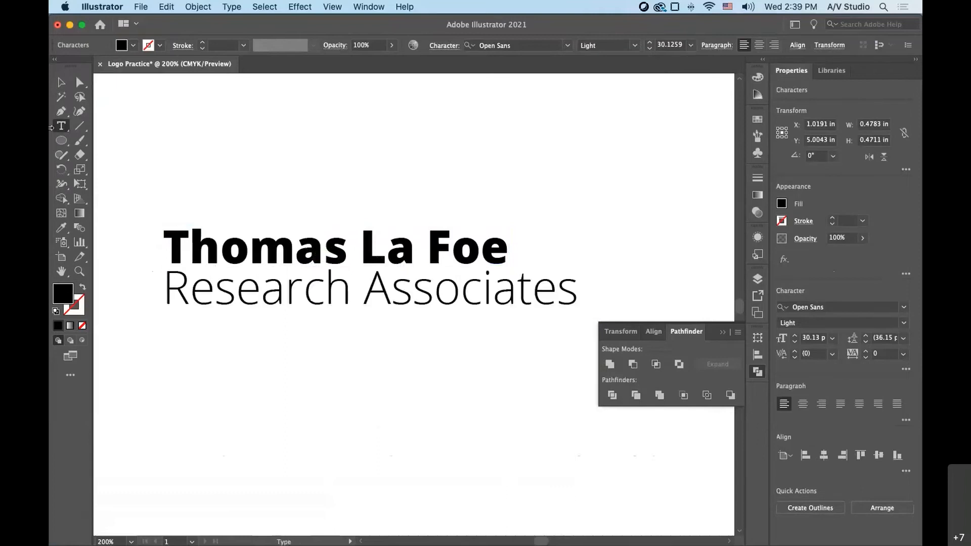
# - Scale the "Research Associates" line proportionally to about 18 pt and move both text lines slightly down and right
pyautogui.click(60, 83)
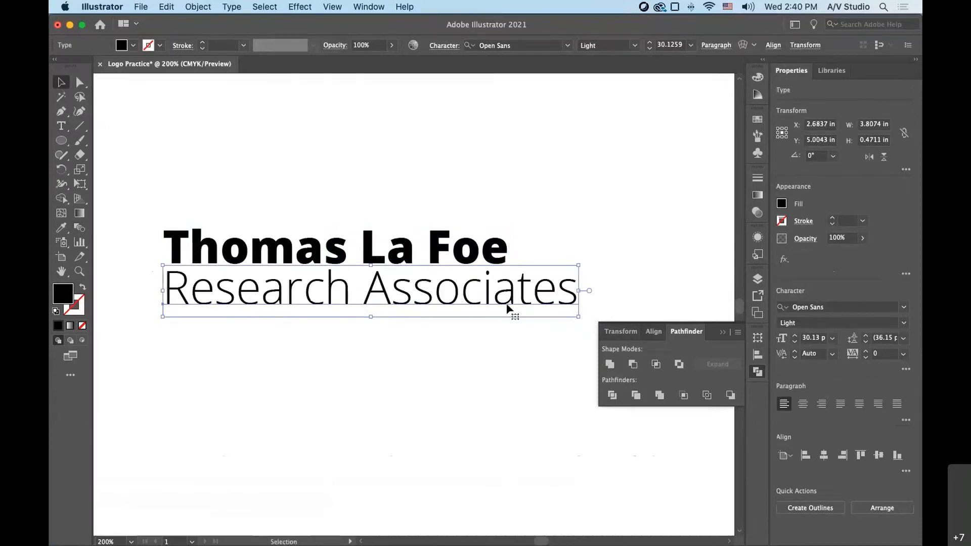
pyautogui.moveTo(580, 319); pyautogui.dragTo(414, 301)
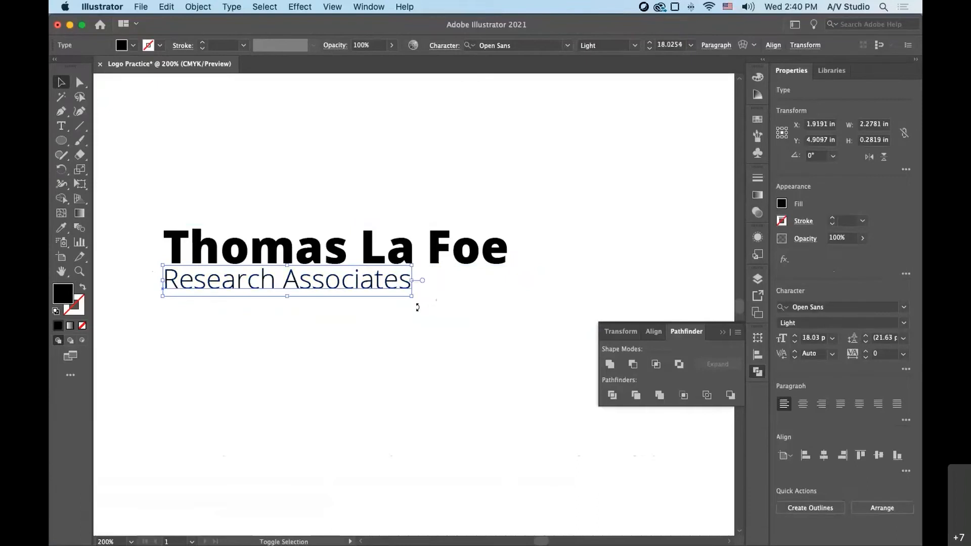
pyautogui.click(433, 342)
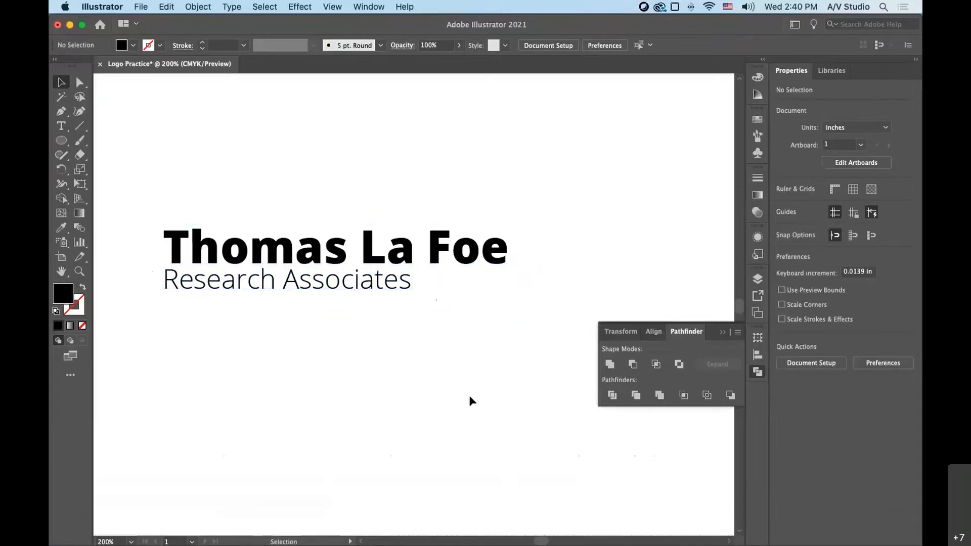
pyautogui.moveTo(167, 219); pyautogui.dragTo(254, 283)
pyautogui.click(299, 227)
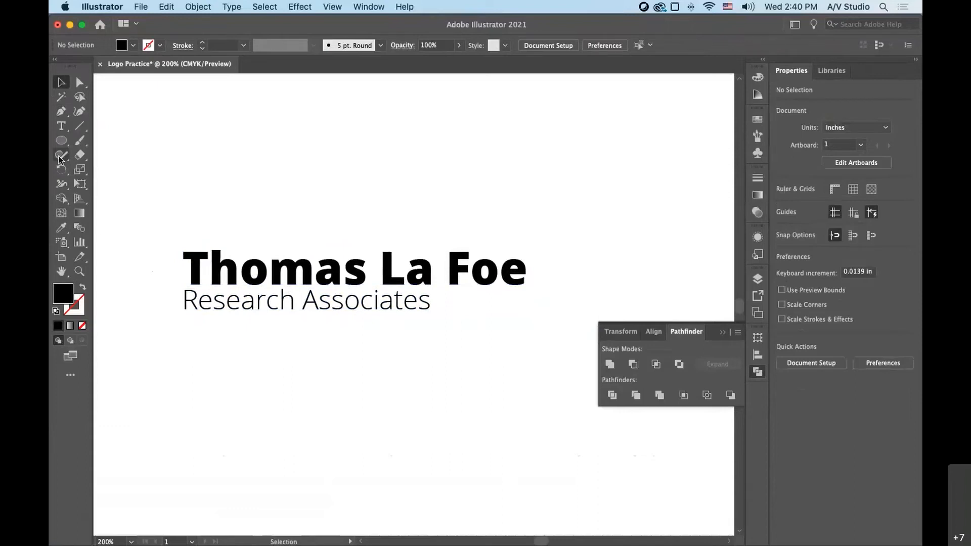
# - Draw an ellipse about 4.15 in wide and 1.38 in tall over both text lines
pyautogui.click(61, 140)
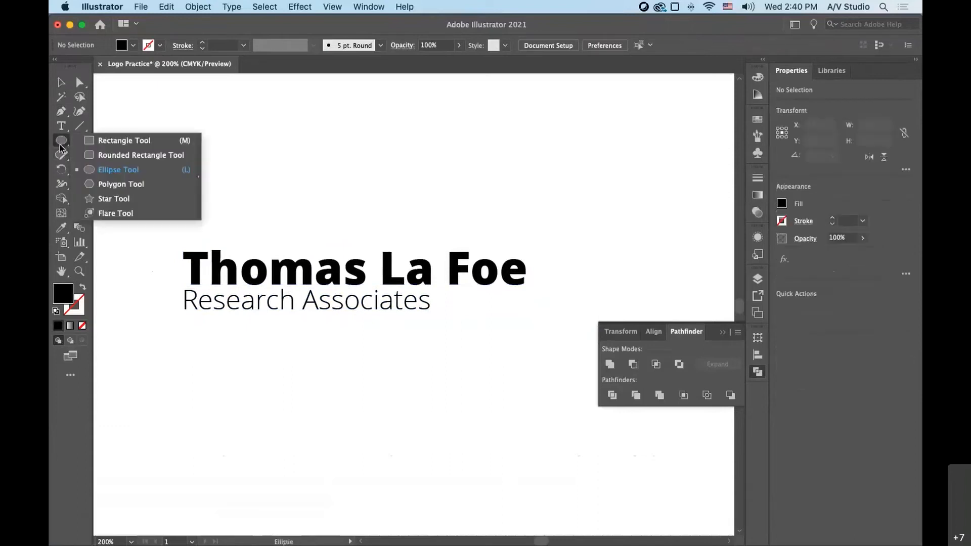
pyautogui.click(100, 173)
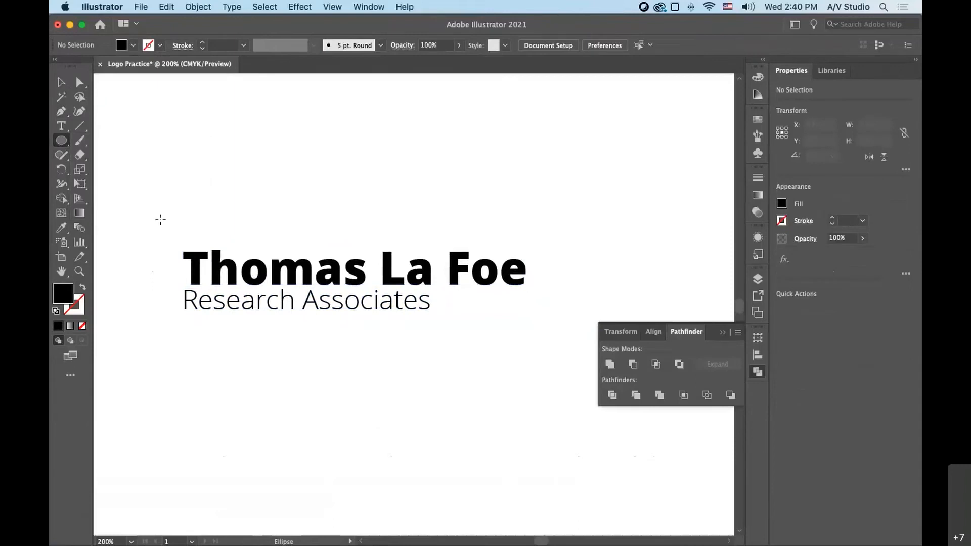
pyautogui.moveTo(144, 201); pyautogui.dragTo(596, 351)
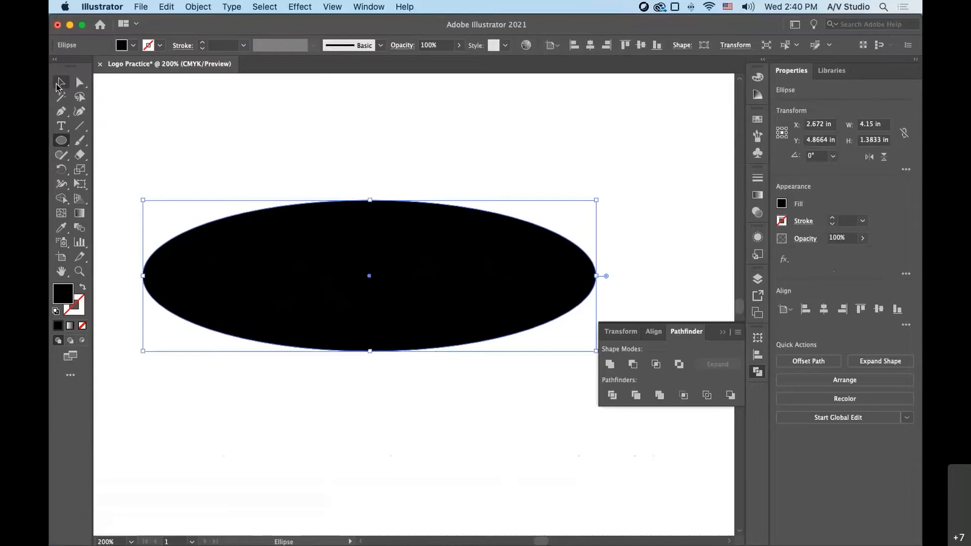
pyautogui.click(58, 83)
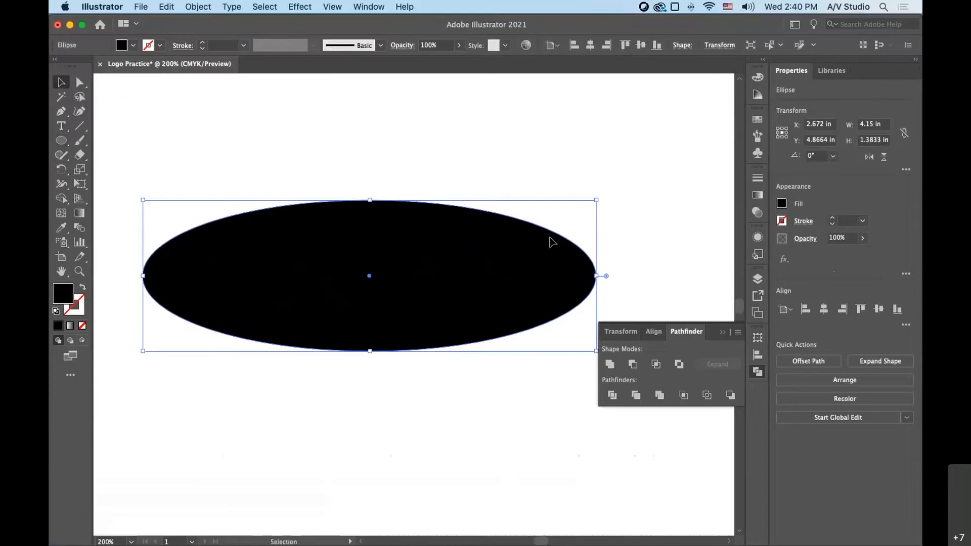
# - Fill the ellipse with a teal swatch
pyautogui.click(759, 180)
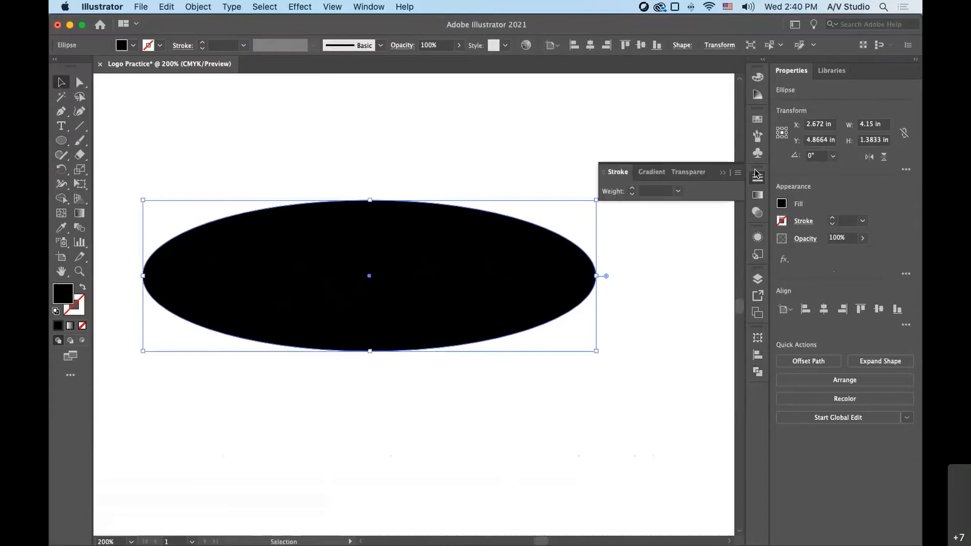
pyautogui.click(756, 120)
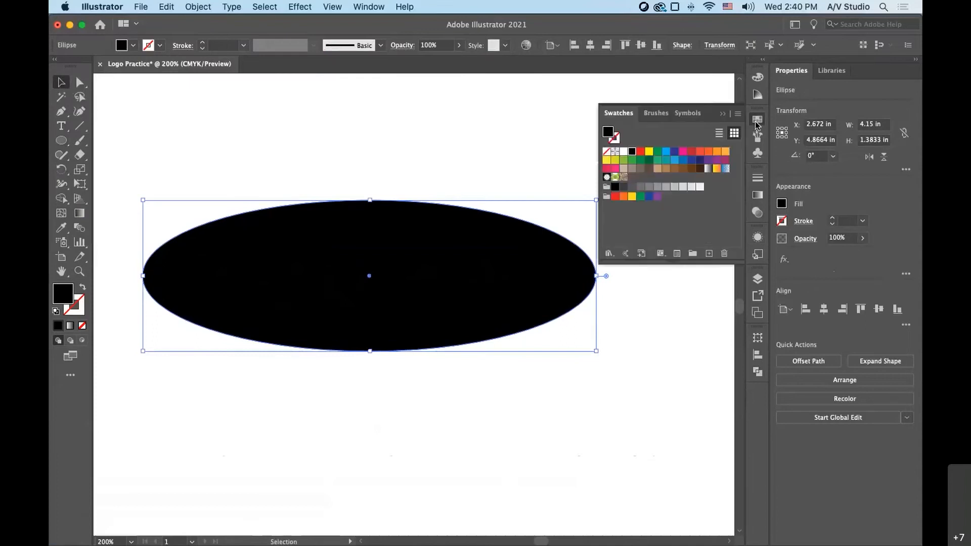
pyautogui.click(615, 138)
pyautogui.click(609, 133)
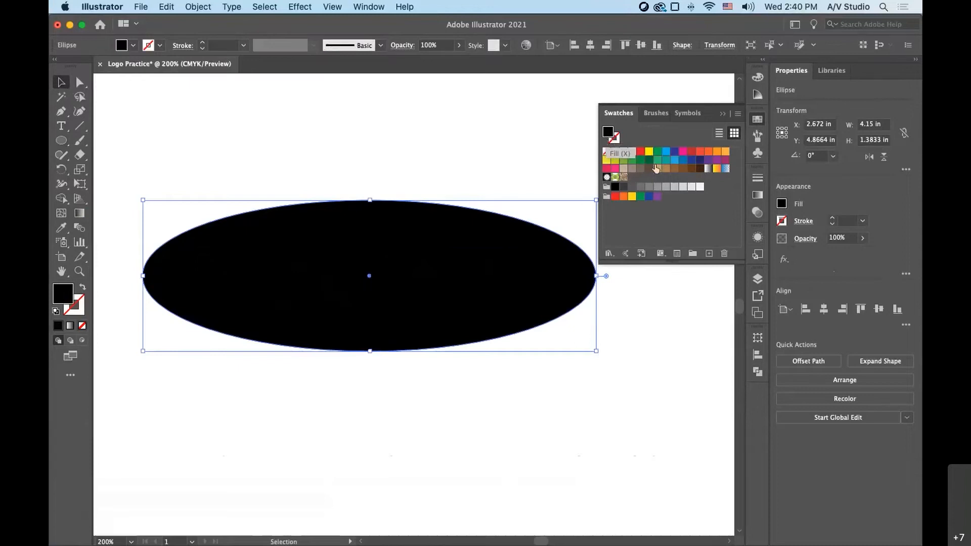
pyautogui.click(667, 151)
pyautogui.click(666, 161)
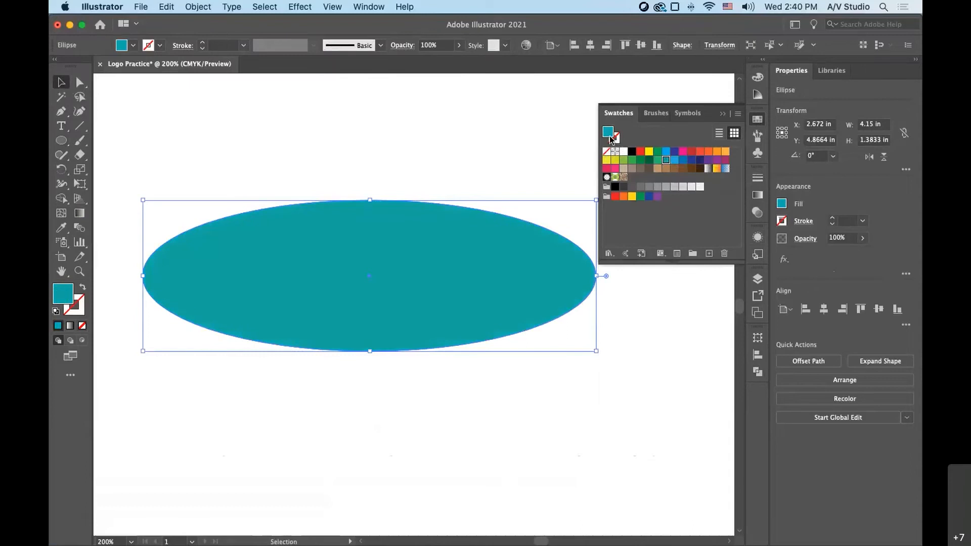
# - Try several stroke swatches on the ellipse, ending with magenta, and set its stroke back to None
pyautogui.click(616, 139)
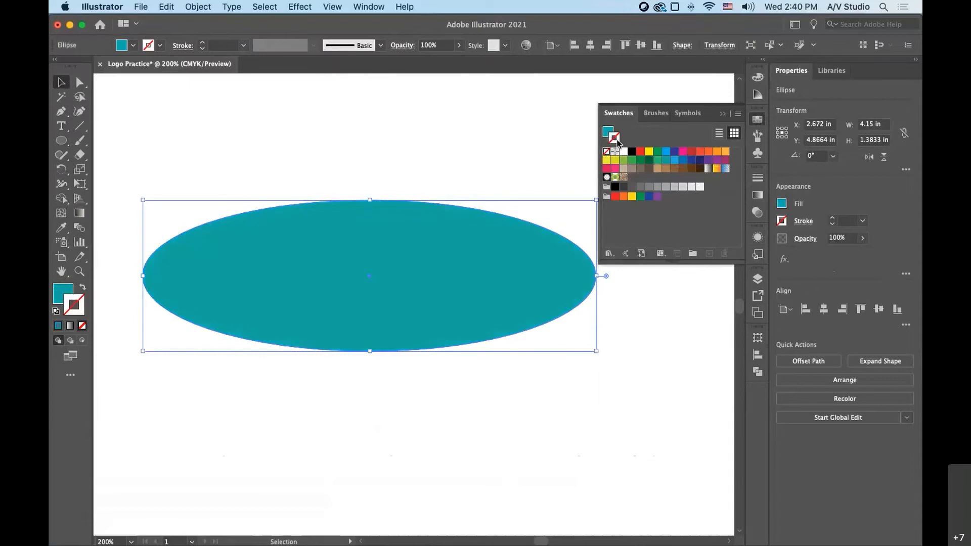
pyautogui.click(690, 160)
pyautogui.click(701, 161)
pyautogui.click(726, 160)
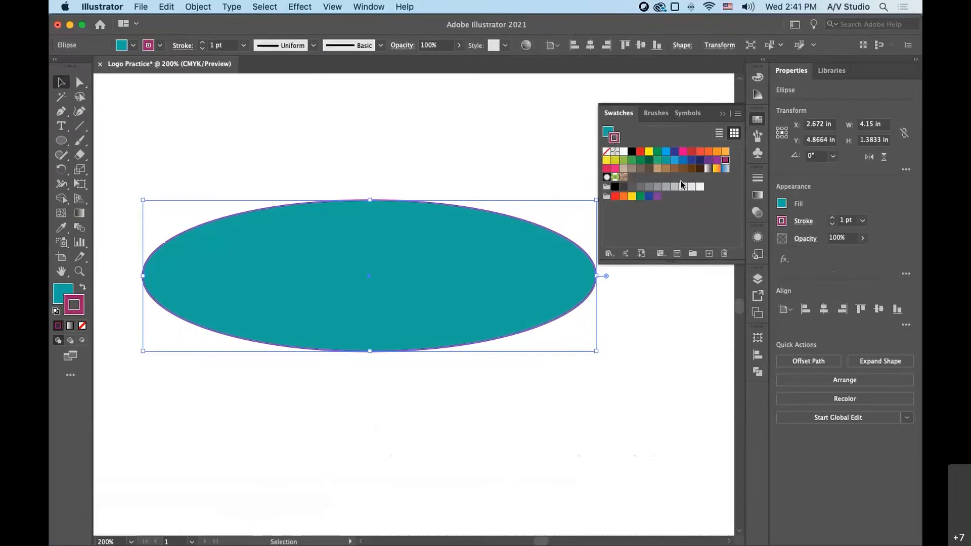
pyautogui.press('/')
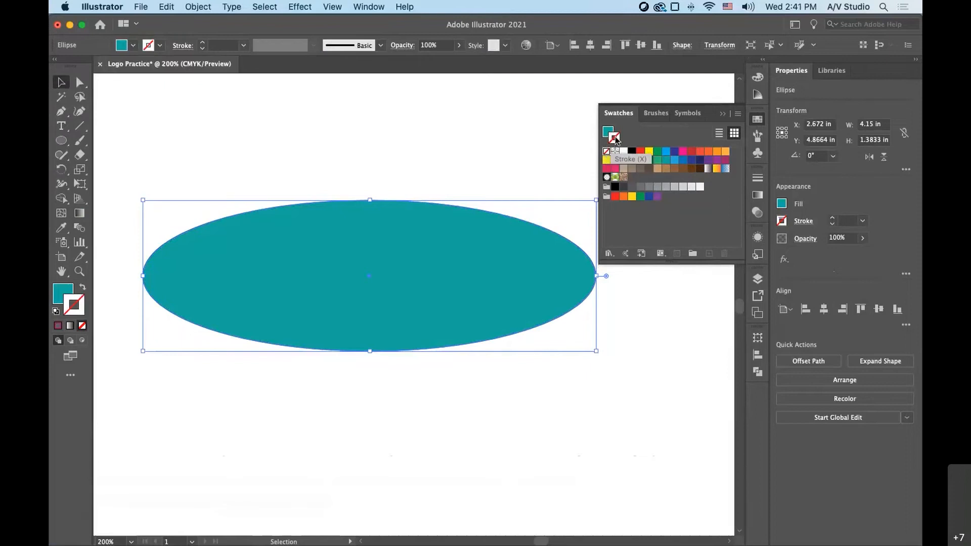
# - Try a dark blue fill on the ellipse and replace it with no fill
pyautogui.click(608, 132)
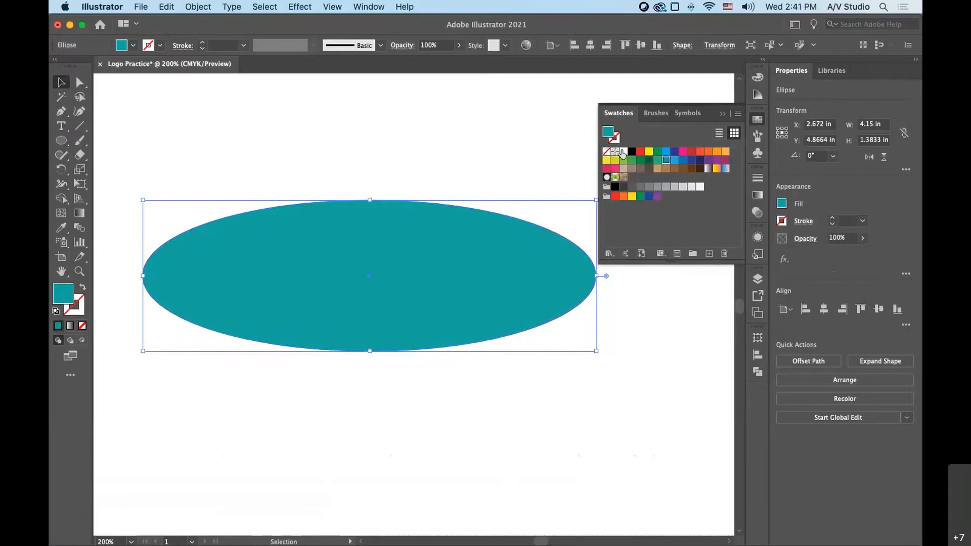
pyautogui.click(703, 166)
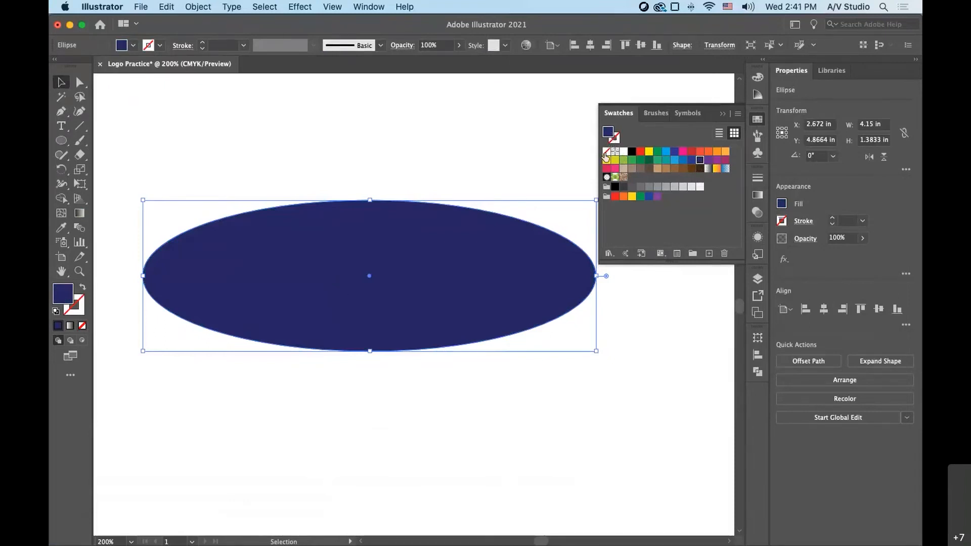
pyautogui.click(605, 152)
# - Give the ellipse a 1 pt purple stroke and deselect it
pyautogui.click(614, 139)
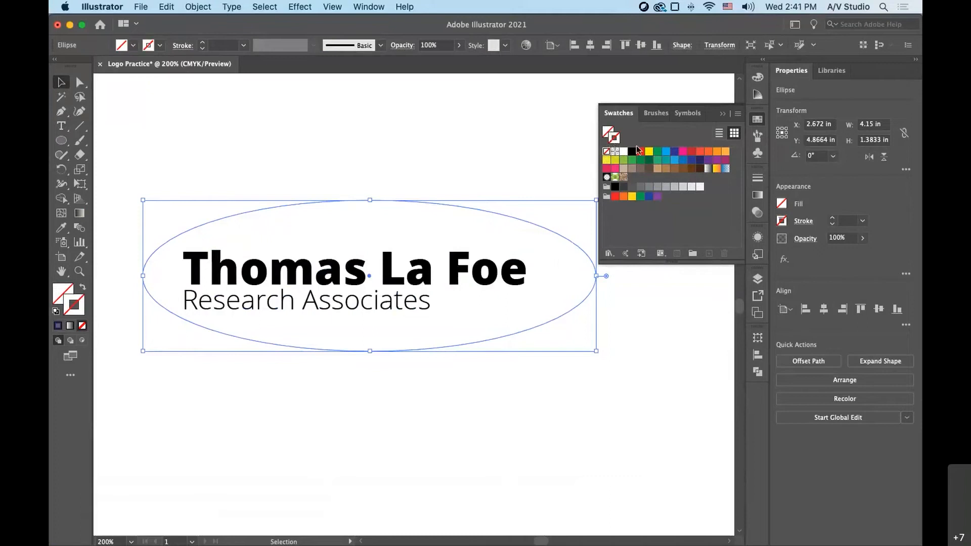
pyautogui.click(709, 160)
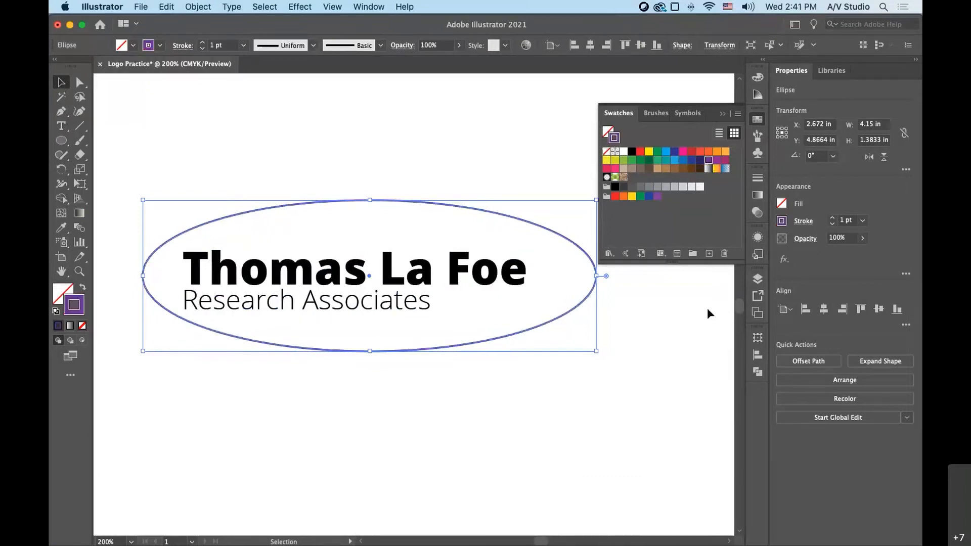
pyautogui.click(607, 418)
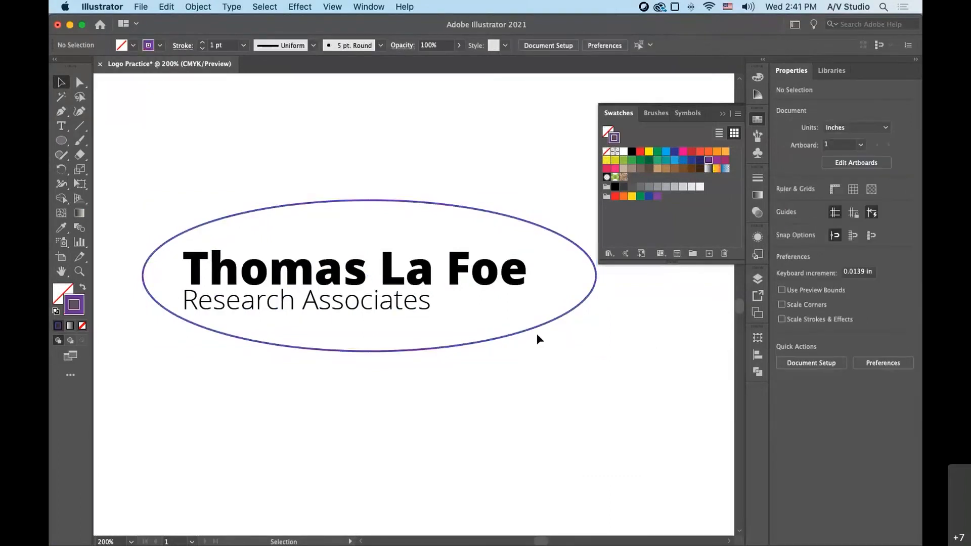
# - Move the ellipse slightly down and left around the two-line text and set its stroke weight to 5 pt
pyautogui.moveTo(535, 330); pyautogui.dragTo(522, 333)
pyautogui.click(547, 390)
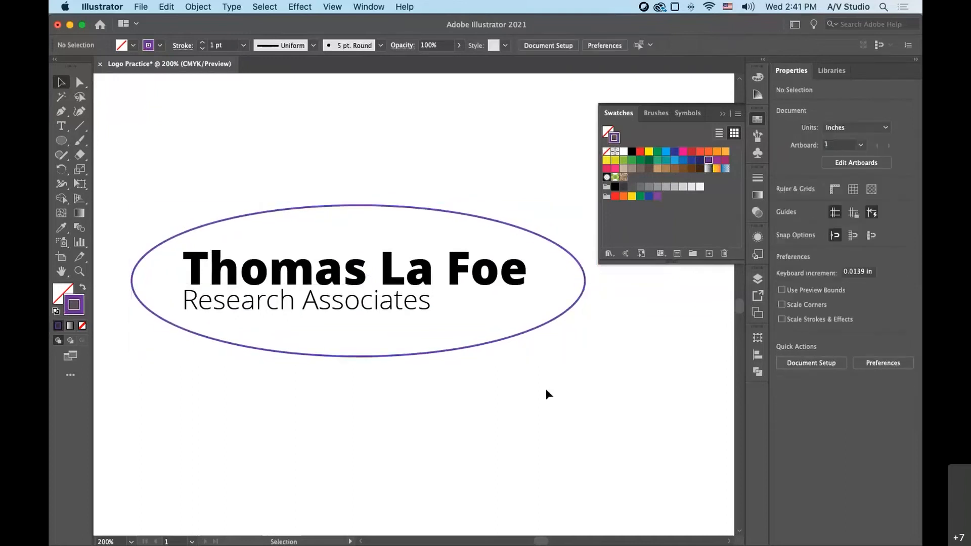
pyautogui.click(524, 333)
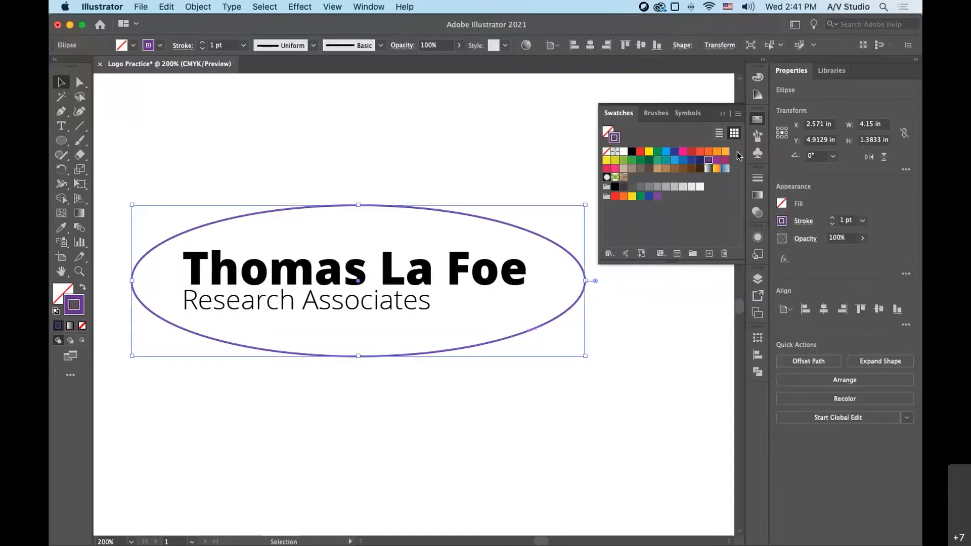
pyautogui.click(759, 179)
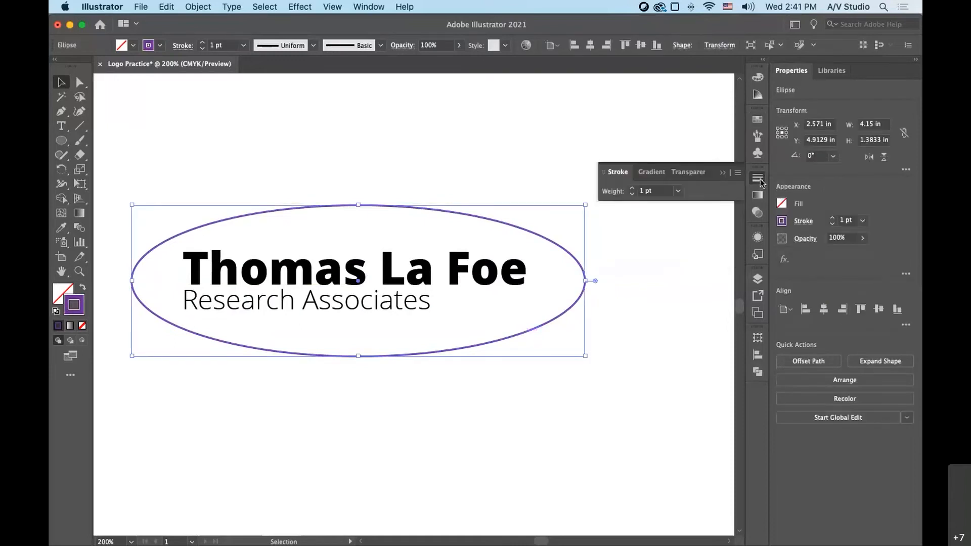
pyautogui.click(632, 189)
pyautogui.click(631, 188)
pyautogui.click(632, 188)
pyautogui.click(632, 189)
pyautogui.click(632, 189)
pyautogui.click(631, 194)
pyautogui.moveTo(436, 354); pyautogui.dragTo(432, 354)
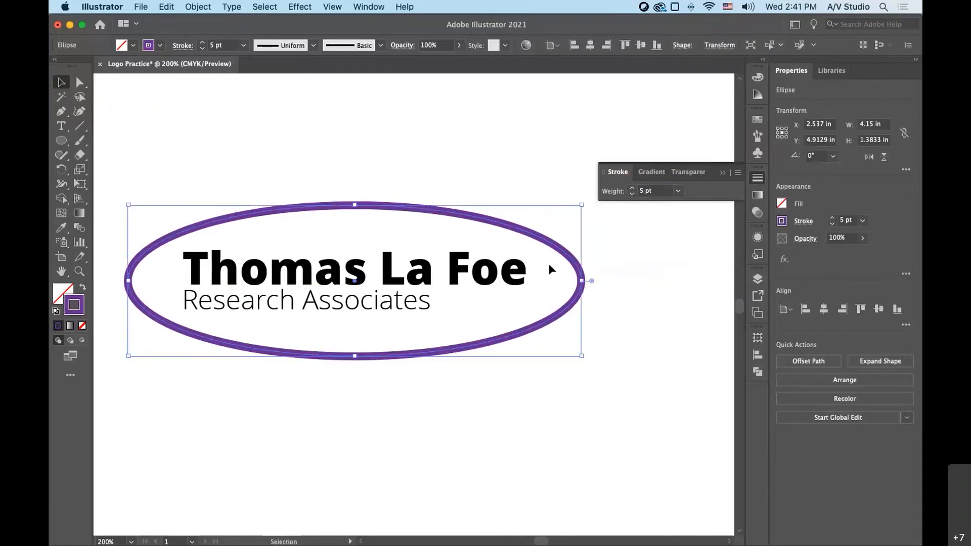
# - Show the full stroke options and try inside and outside stroke alignment on the ellipse, ending with center alignment
pyautogui.click(604, 172)
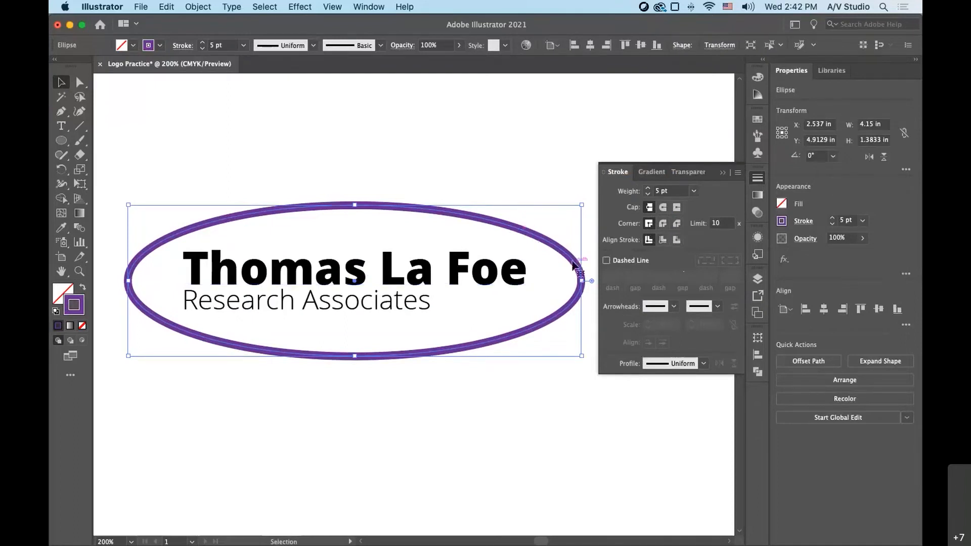
pyautogui.click(664, 241)
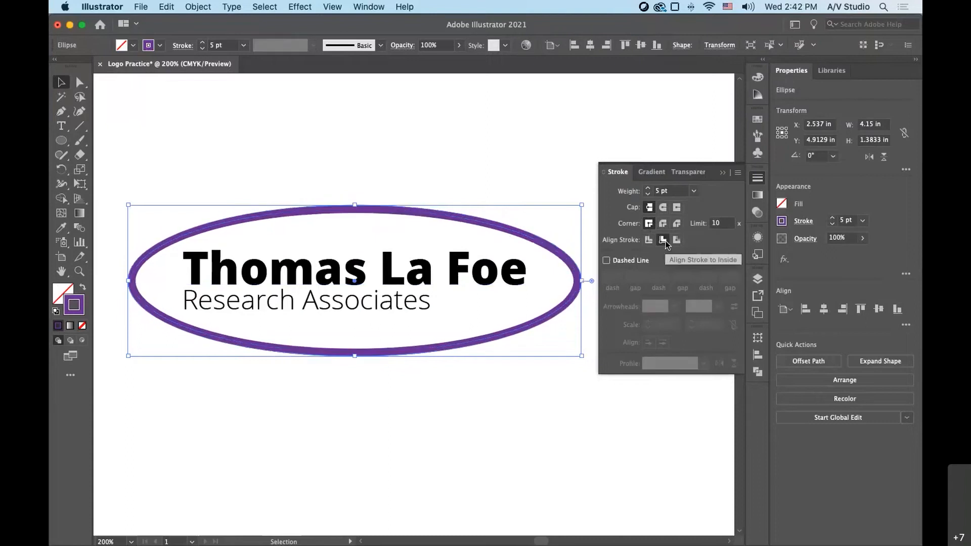
pyautogui.click(677, 240)
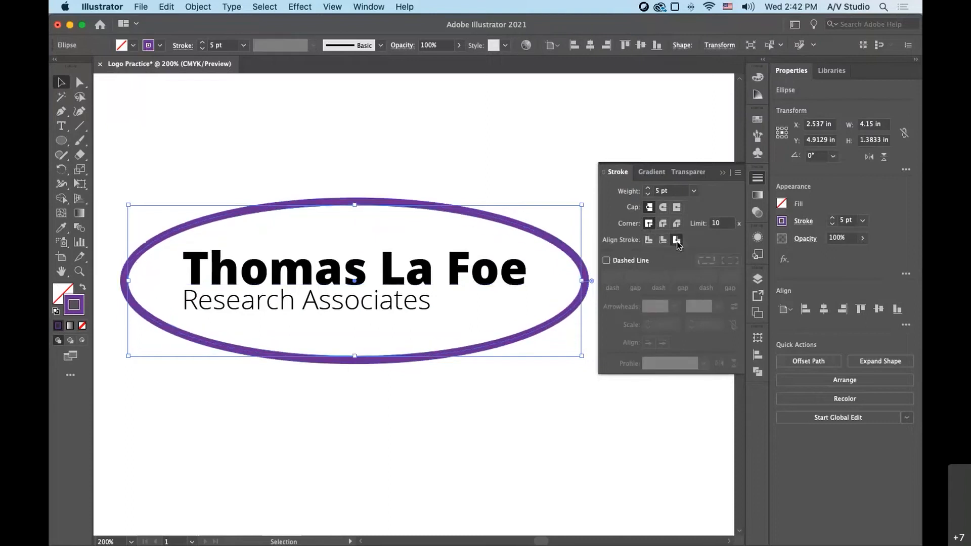
pyautogui.click(650, 241)
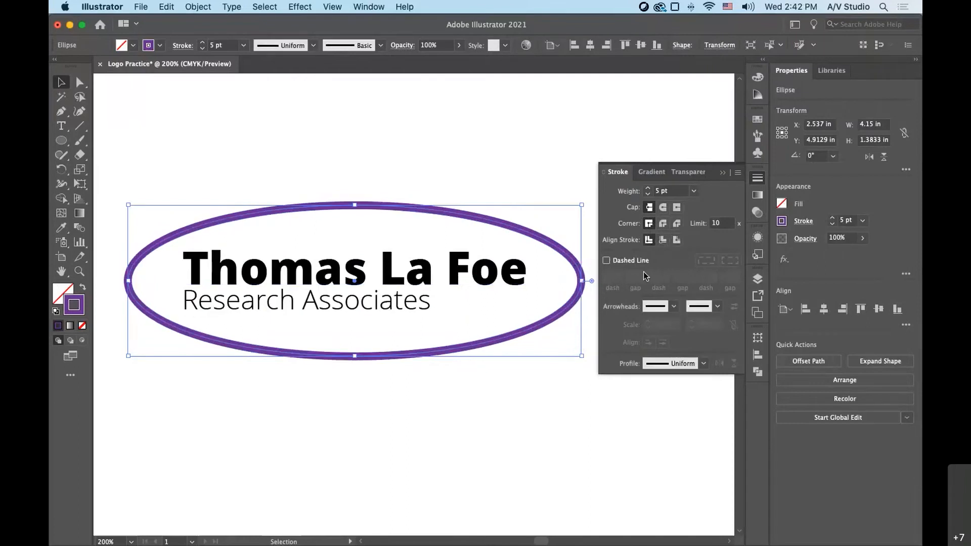
# - Apply a dashed line with 12 pt dashes to the ellipse's stroke and reselect the ellipse
pyautogui.click(607, 262)
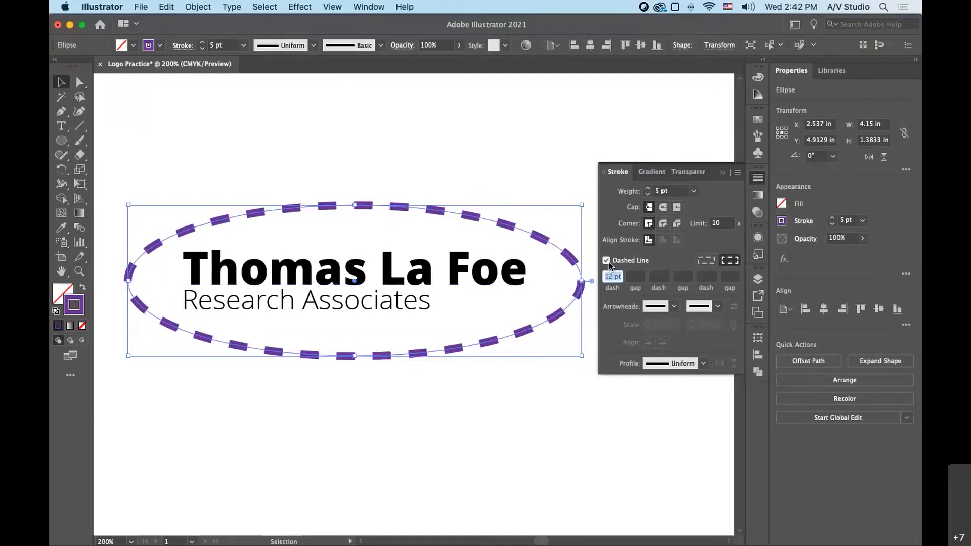
pyautogui.click(550, 372)
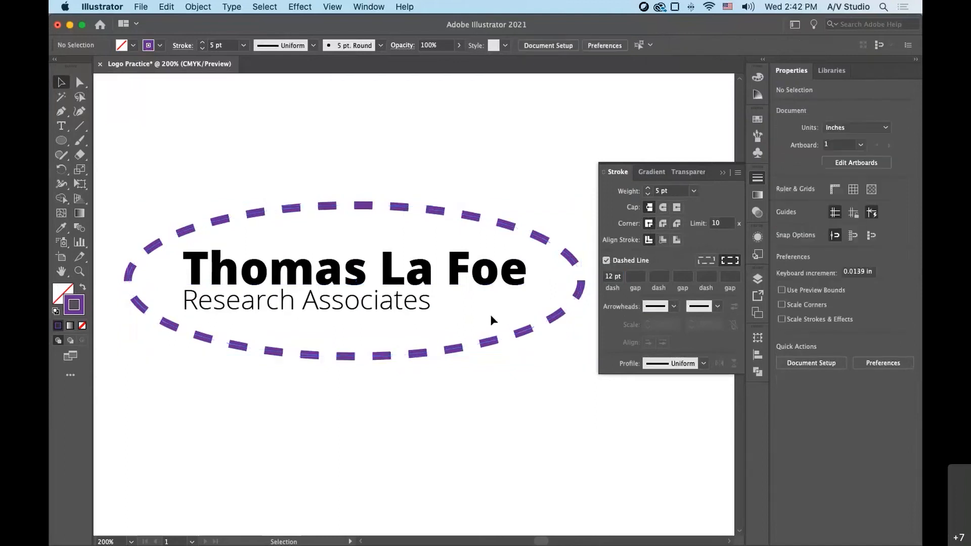
pyautogui.click(526, 333)
pyautogui.press('Up')
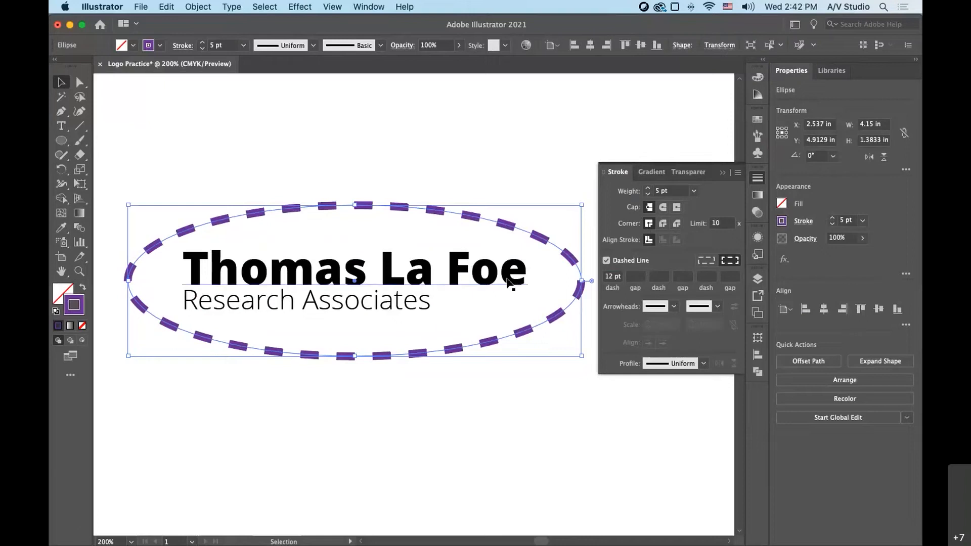
# - Set the ellipse's dash pattern to a 24 pt dash, 12 pt gap and 12 pt second dash
pyautogui.click(615, 278)
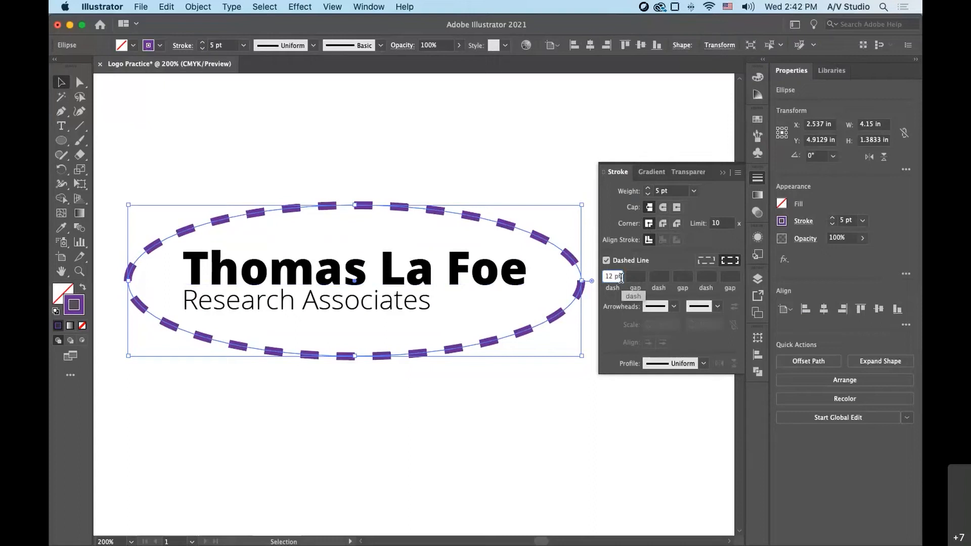
pyautogui.moveTo(621, 278); pyautogui.dragTo(602, 281)
pyautogui.write('24')
pyautogui.press('Tab')
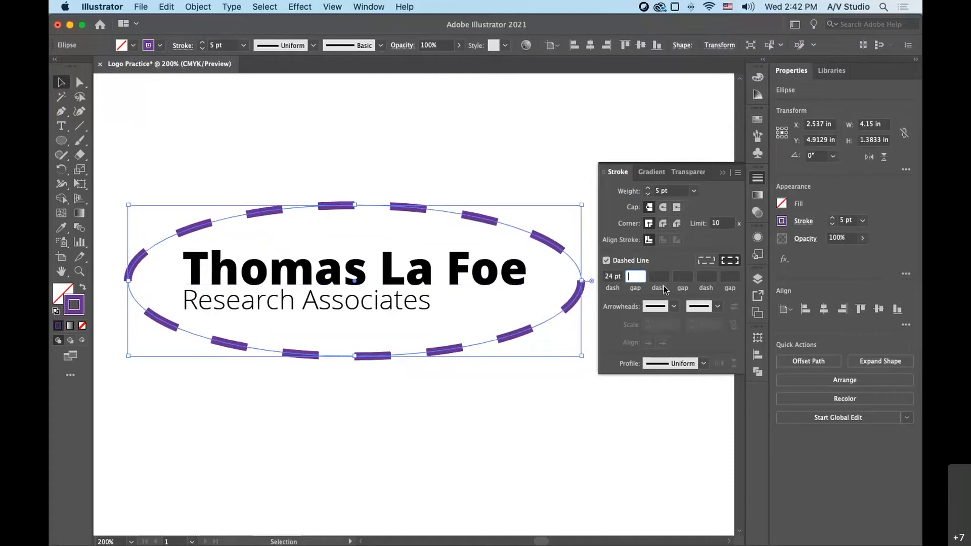
pyautogui.write('12')
pyautogui.press('Tab')
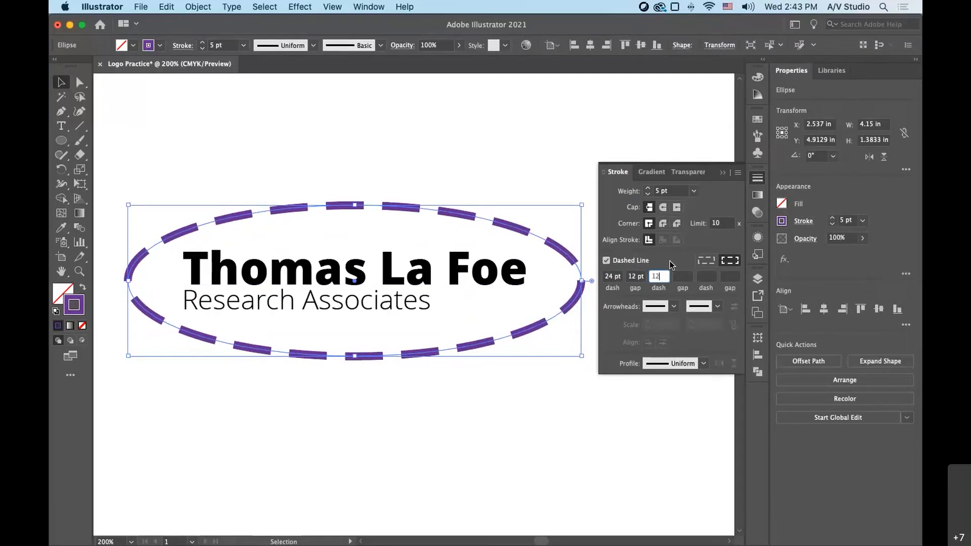
pyautogui.press('Tab')
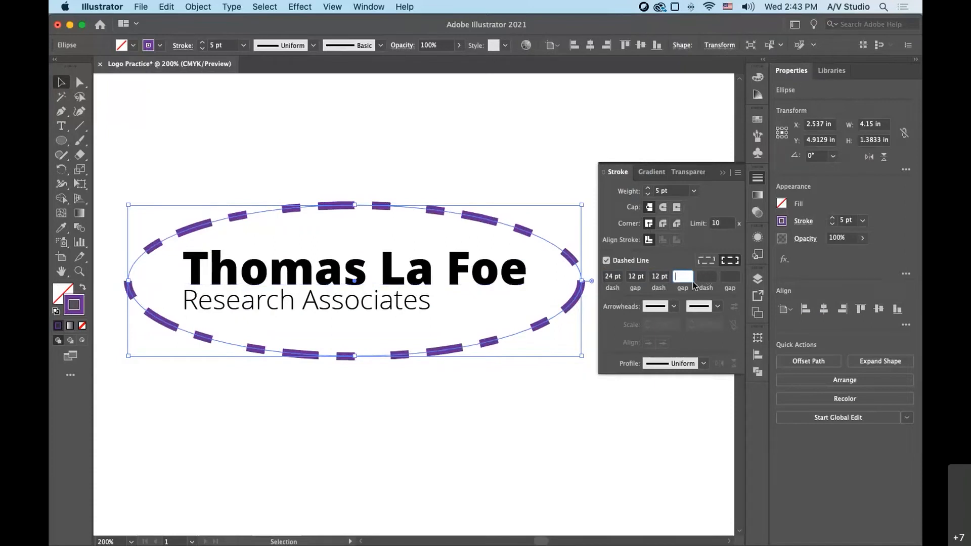
# - Turn off the dashed line on the ellipse, reselect the ellipse and put away the stroke options
pyautogui.click(661, 277)
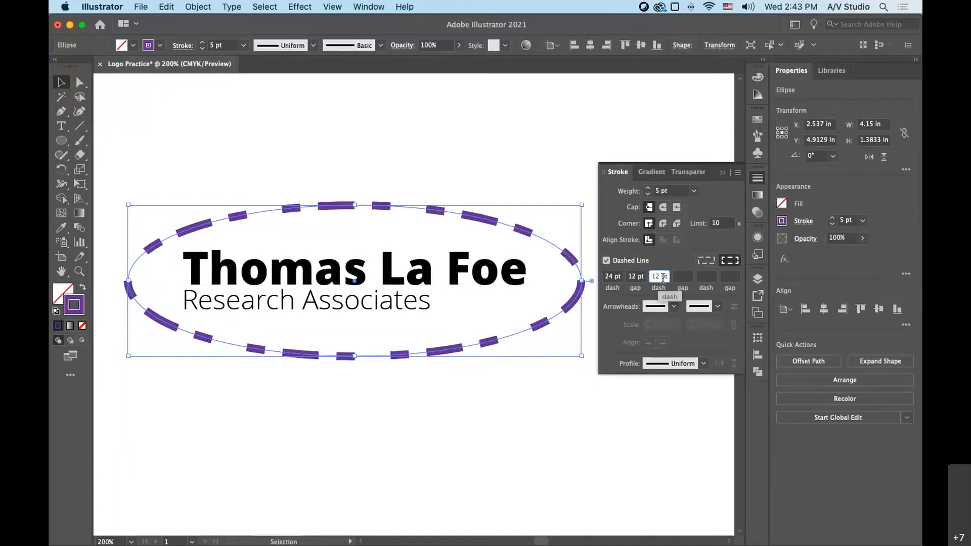
pyautogui.click(606, 261)
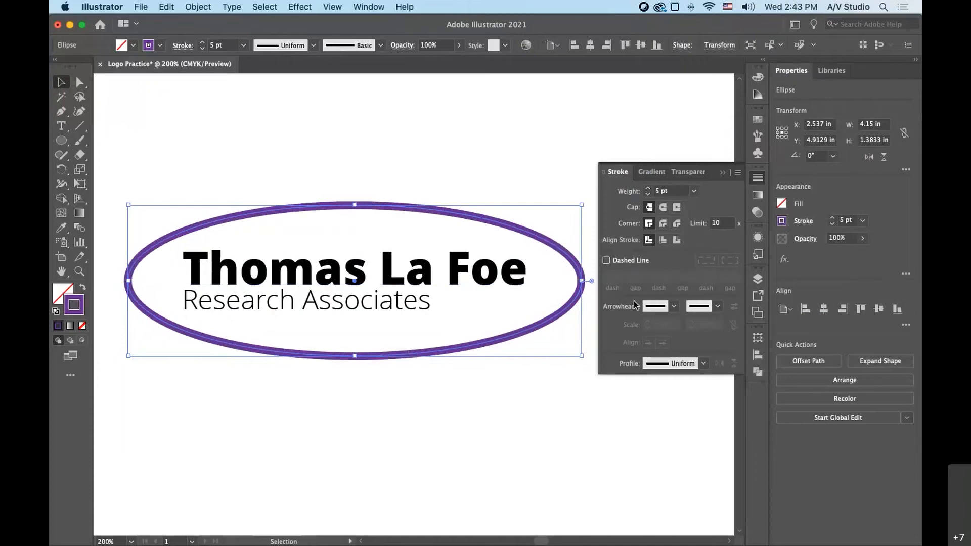
pyautogui.click(504, 356)
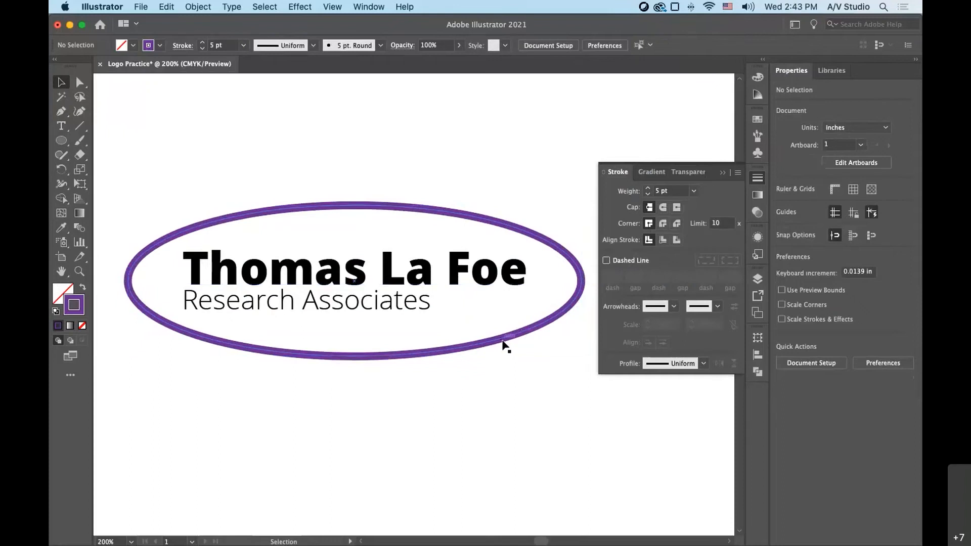
pyautogui.click(504, 345)
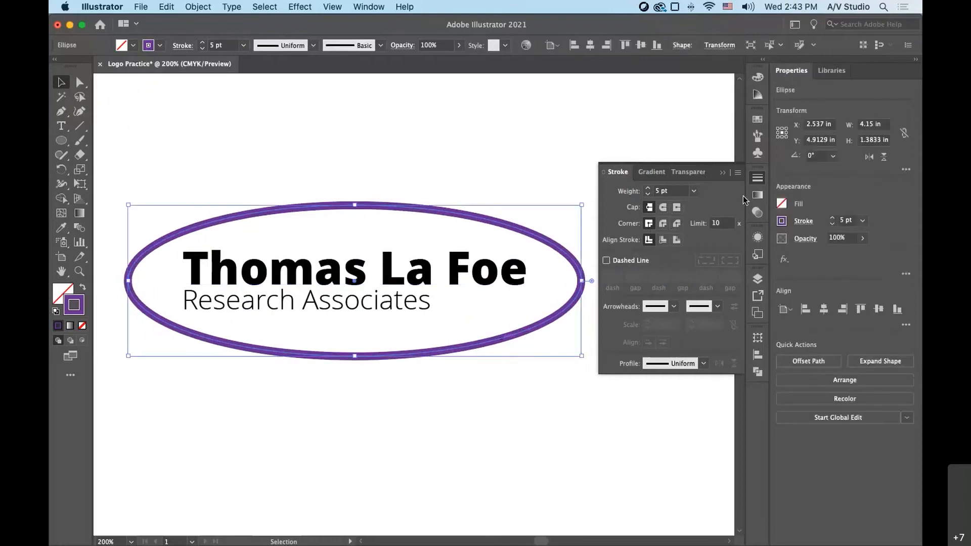
pyautogui.click(756, 178)
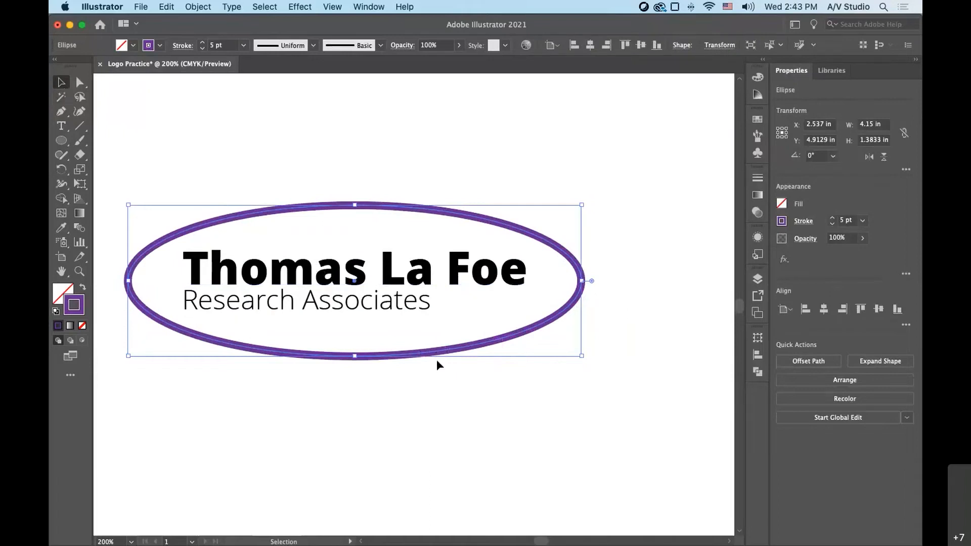
# - Move the ellipse up and right over the text and place an overlapping duplicate offset down and left
pyautogui.moveTo(433, 356); pyautogui.dragTo(455, 342)
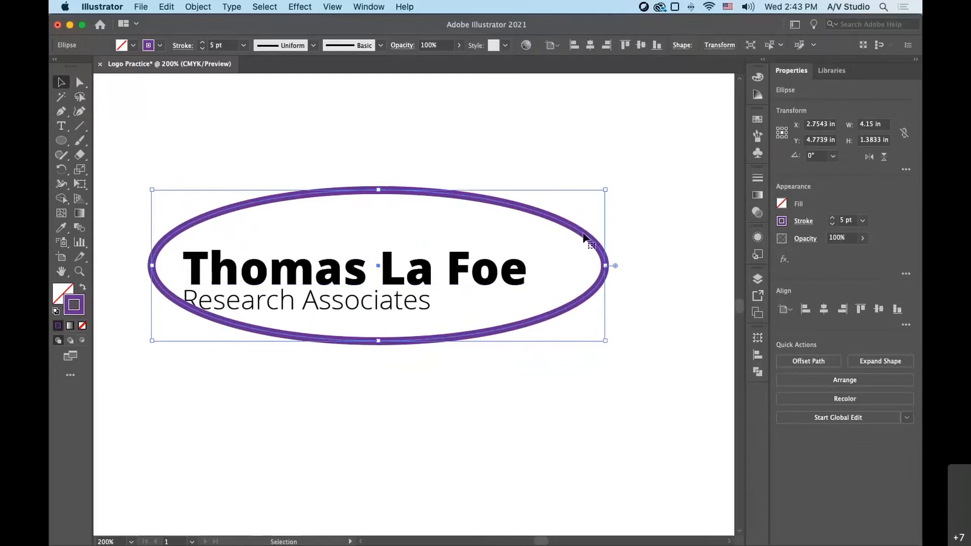
pyautogui.moveTo(561, 231); pyautogui.dragTo(569, 228)
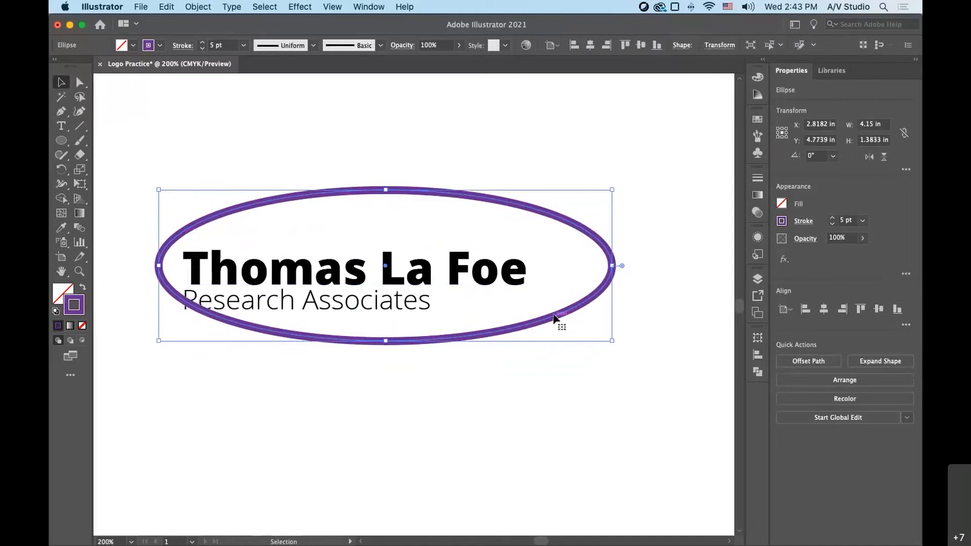
pyautogui.press('a')
pyautogui.press('v')
pyautogui.moveTo(572, 228); pyautogui.dragTo(530, 247)
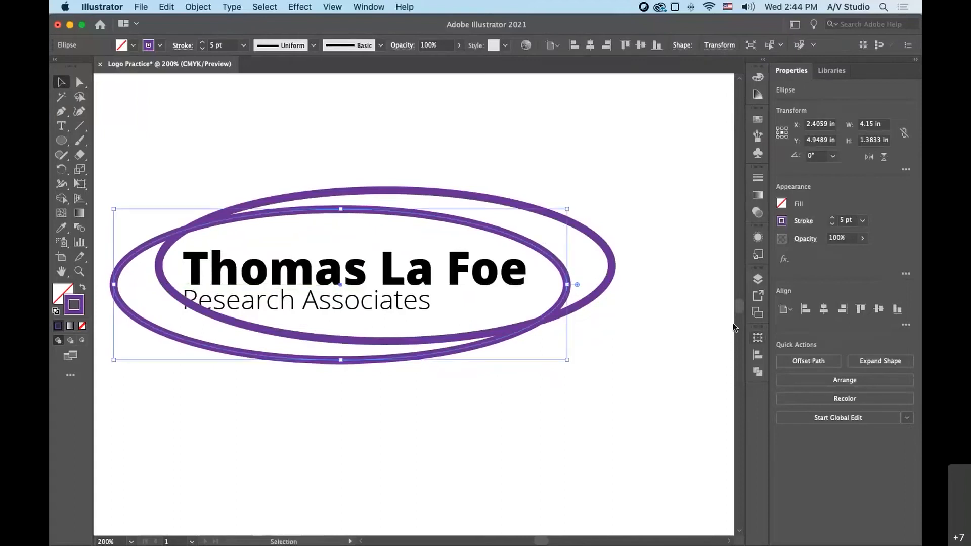
# - Select both overlapping ellipses and subtract the front one with Minus Front to form a crescent swoosh around the text
pyautogui.moveTo(739, 306); pyautogui.dragTo(739, 301)
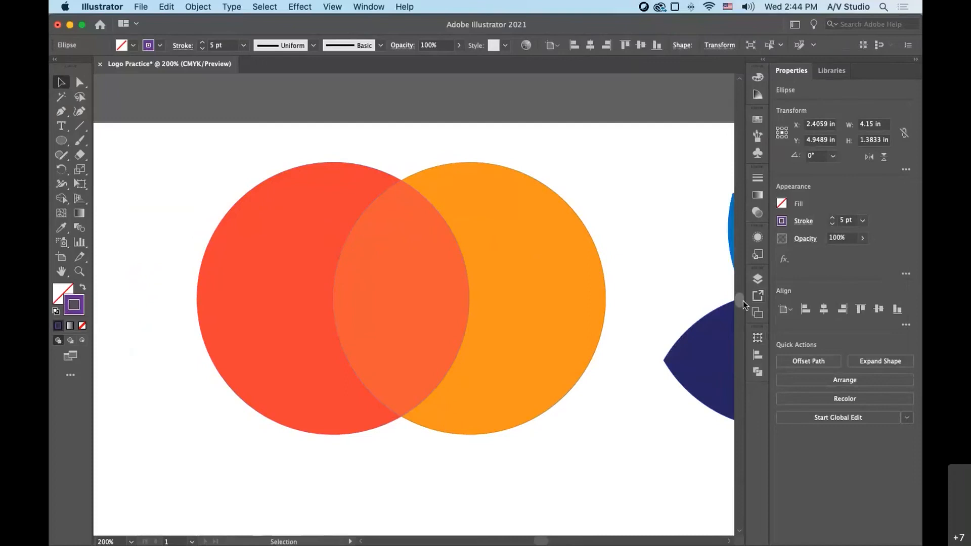
pyautogui.scroll(-10, 742, 306)
pyautogui.scroll(4, 743, 308)
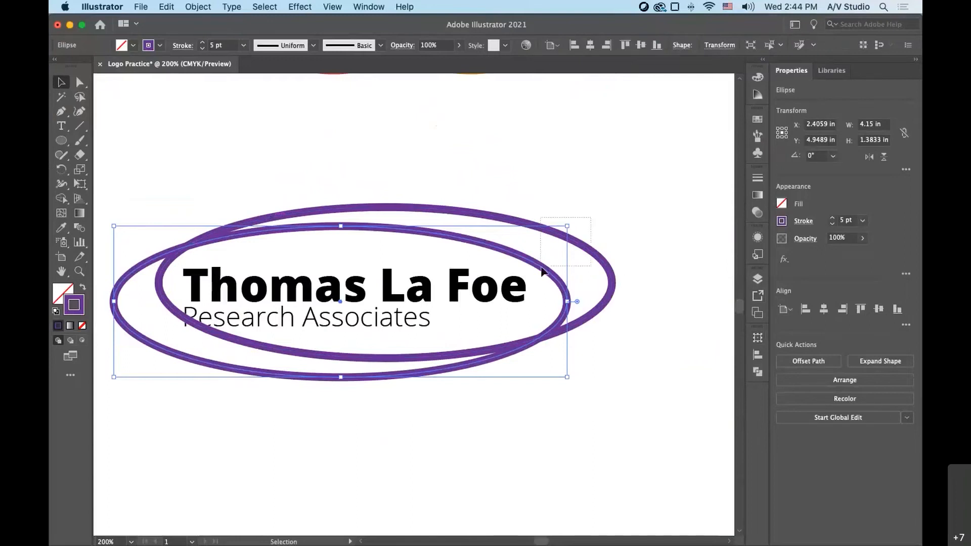
pyautogui.keyDown('shift'); pyautogui.click(569, 241); pyautogui.keyUp('shift')
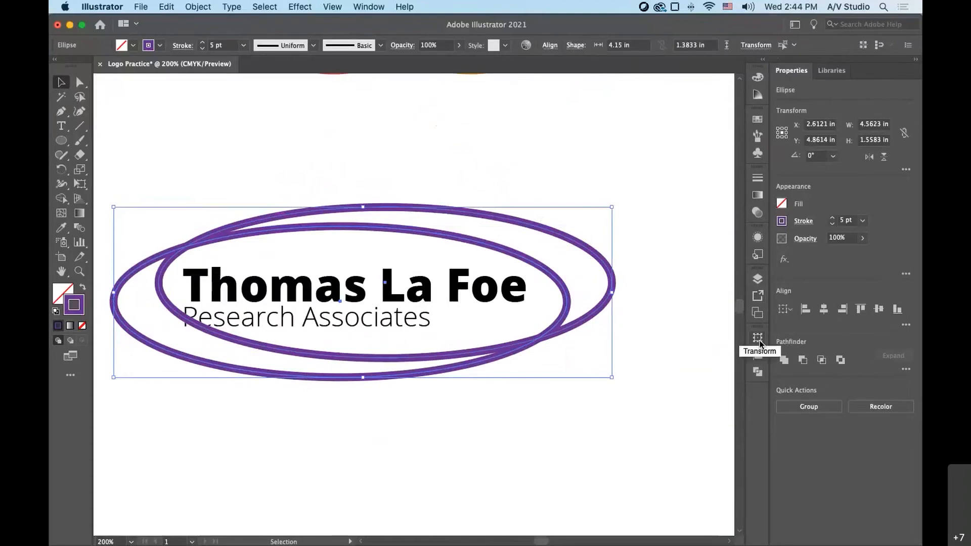
pyautogui.click(758, 372)
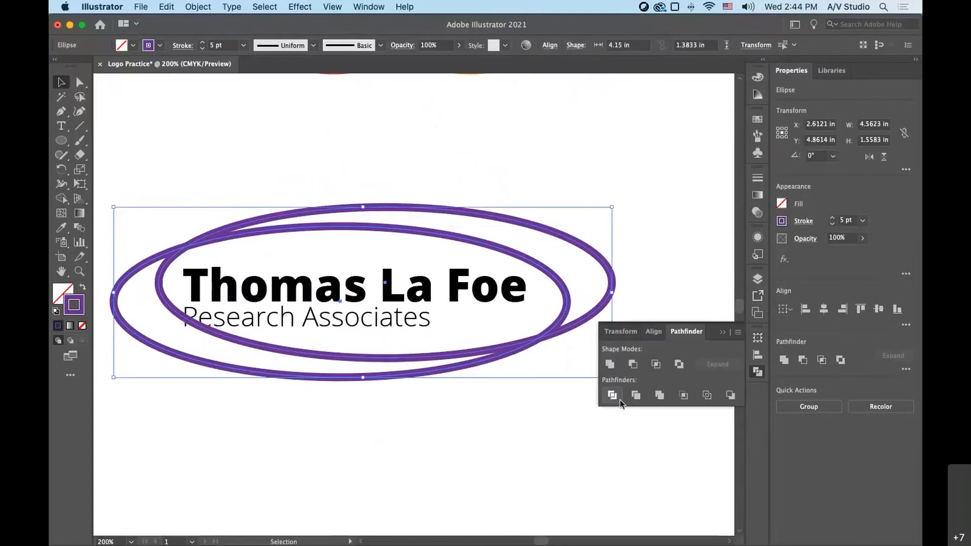
pyautogui.click(633, 365)
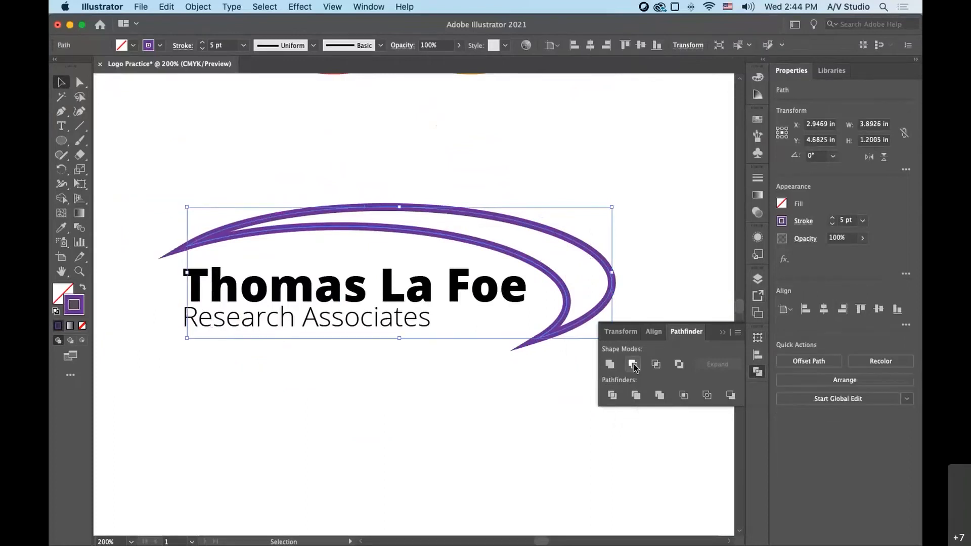
pyautogui.click(576, 277)
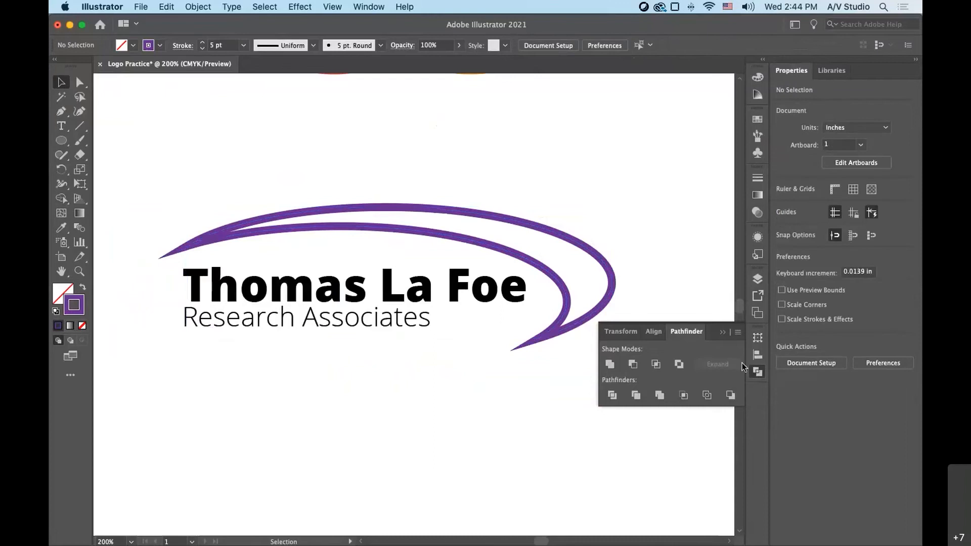
# - Select the crescent swoosh and reduce its stroke weight to 0 so it has no outline
pyautogui.click(762, 342)
pyautogui.click(205, 242)
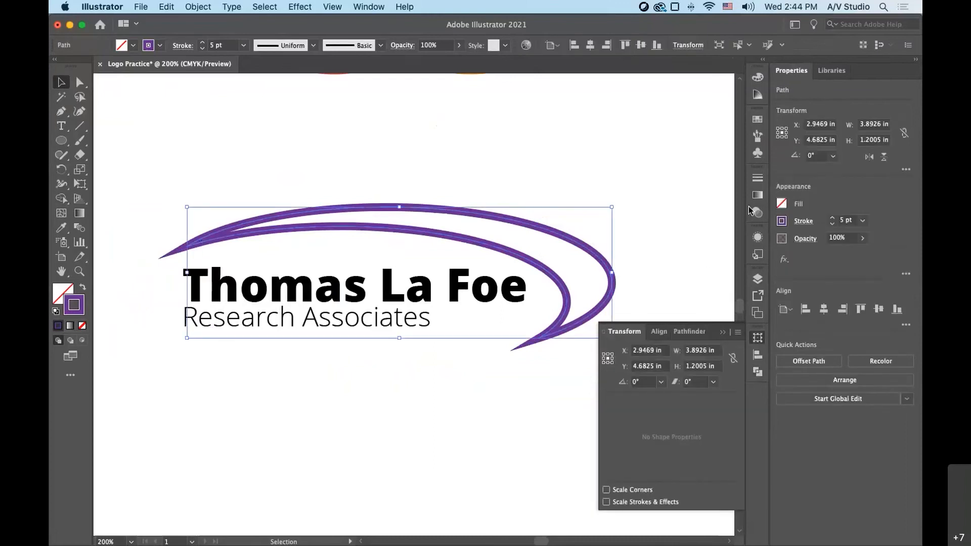
pyautogui.click(758, 179)
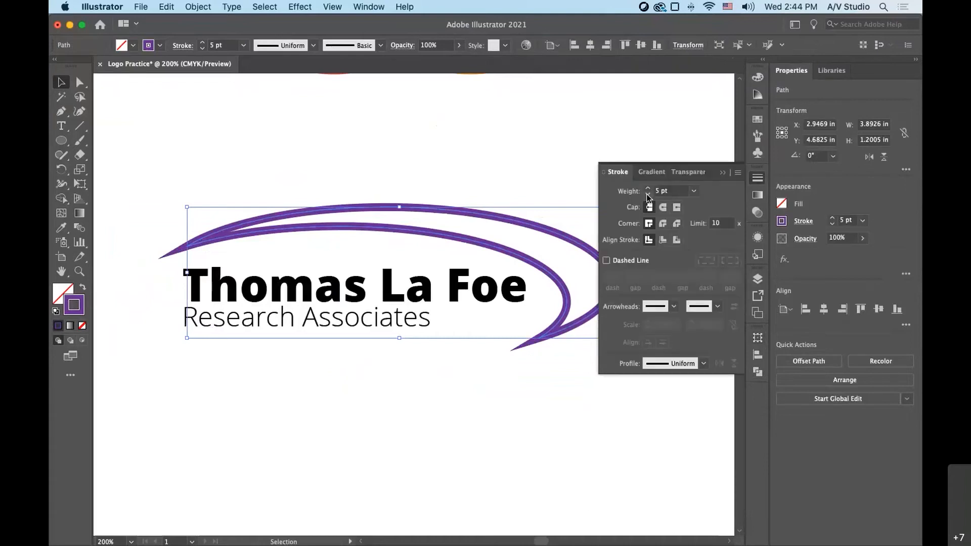
pyautogui.click(648, 195)
pyautogui.click(648, 195)
pyautogui.click(648, 195)
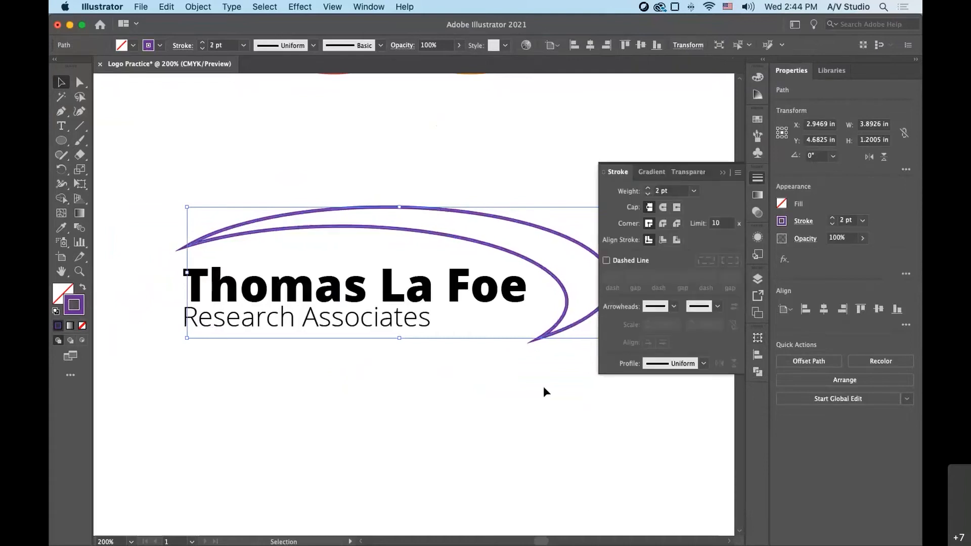
pyautogui.click(649, 195)
pyautogui.click(649, 195)
pyautogui.click(672, 192)
pyautogui.write('0')
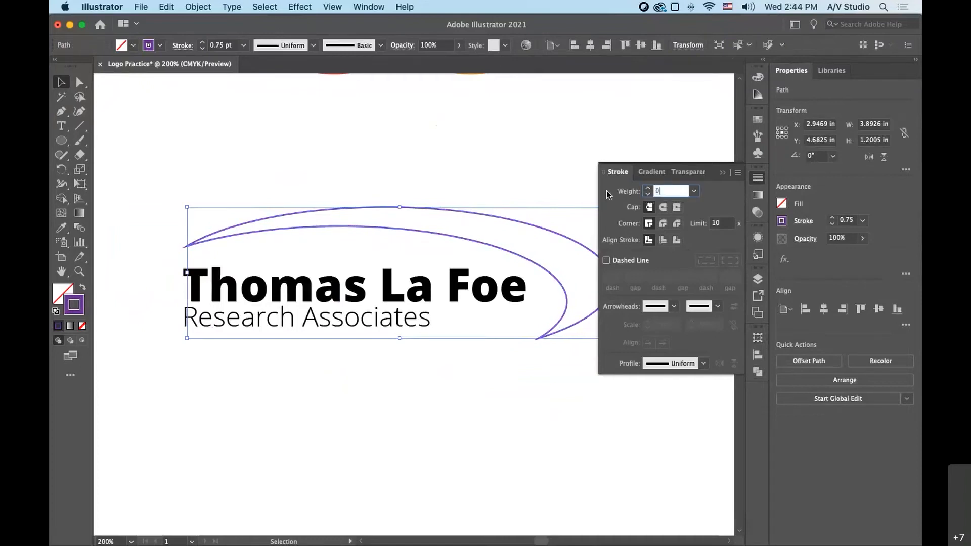
pyautogui.press('Return')
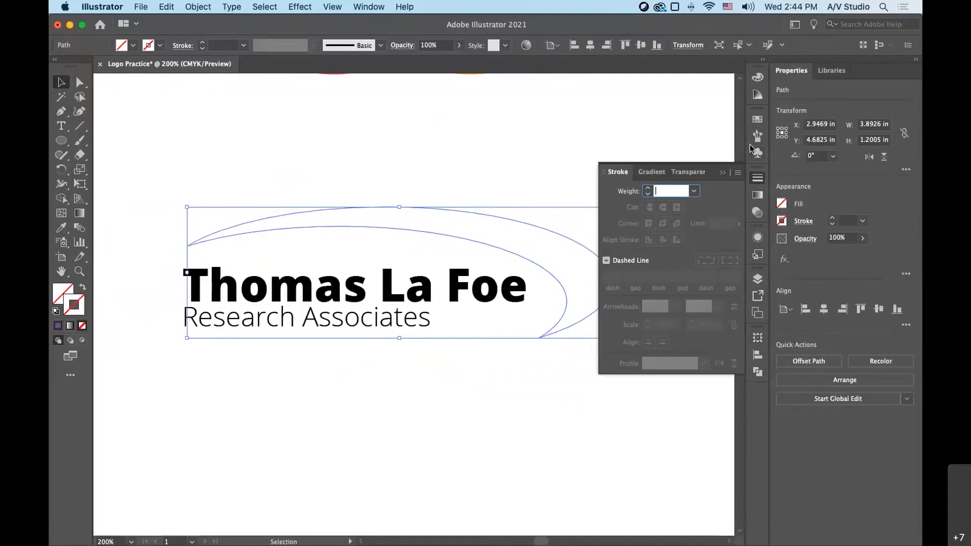
# - Fill the crescent swoosh with the purple swatch and deselect it
pyautogui.click(758, 119)
pyautogui.click(609, 133)
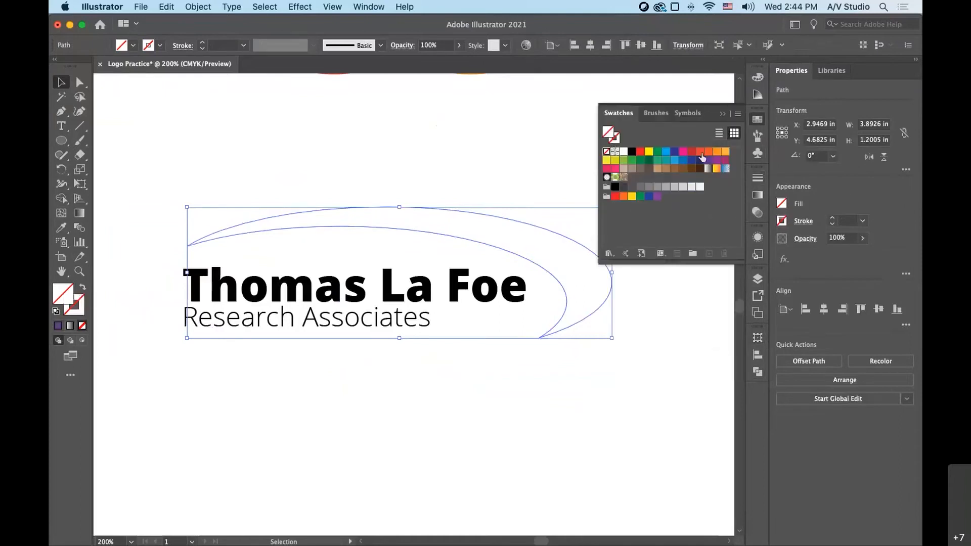
pyautogui.click(708, 161)
pyautogui.click(535, 418)
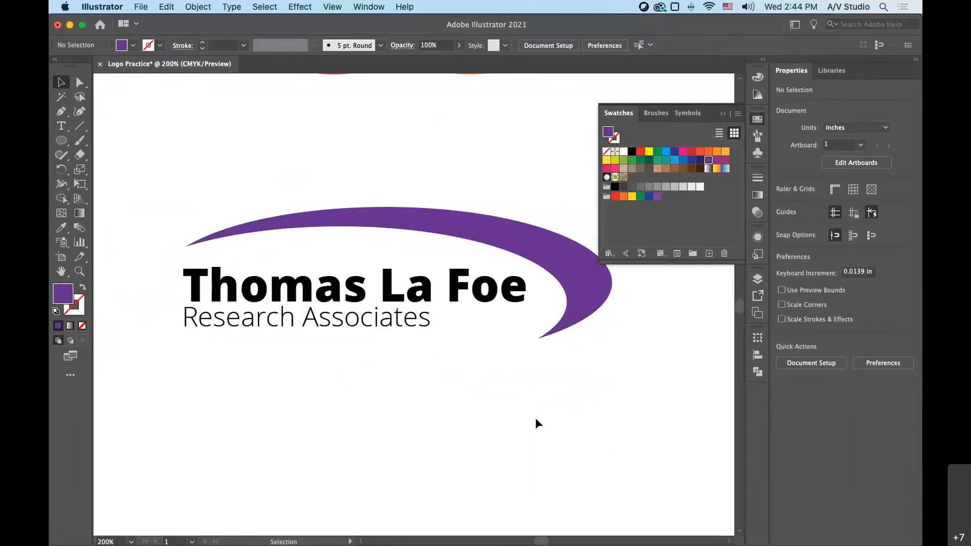
# - Rotate the crescent swoosh about 3.3° counterclockwise, shift it slightly left, and deselect it
pyautogui.click(578, 292)
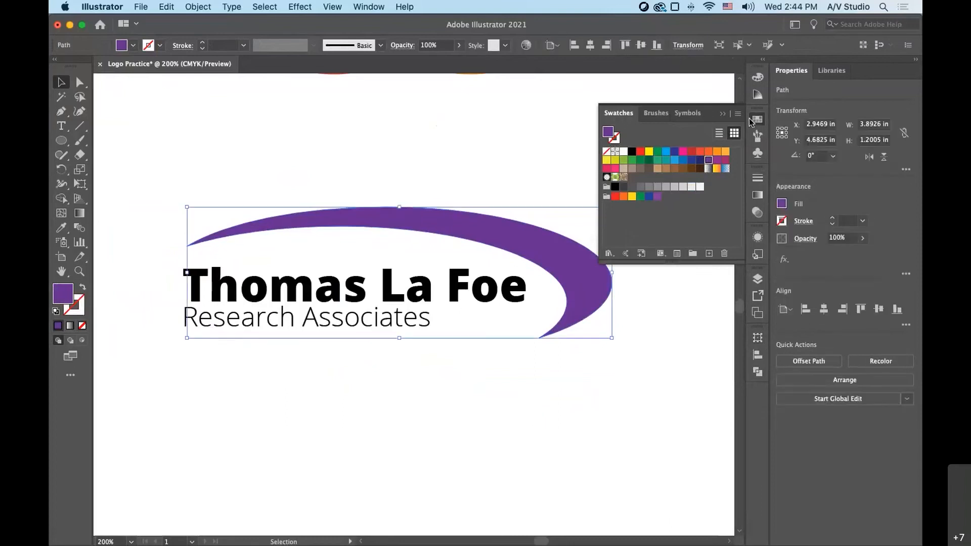
pyautogui.click(751, 121)
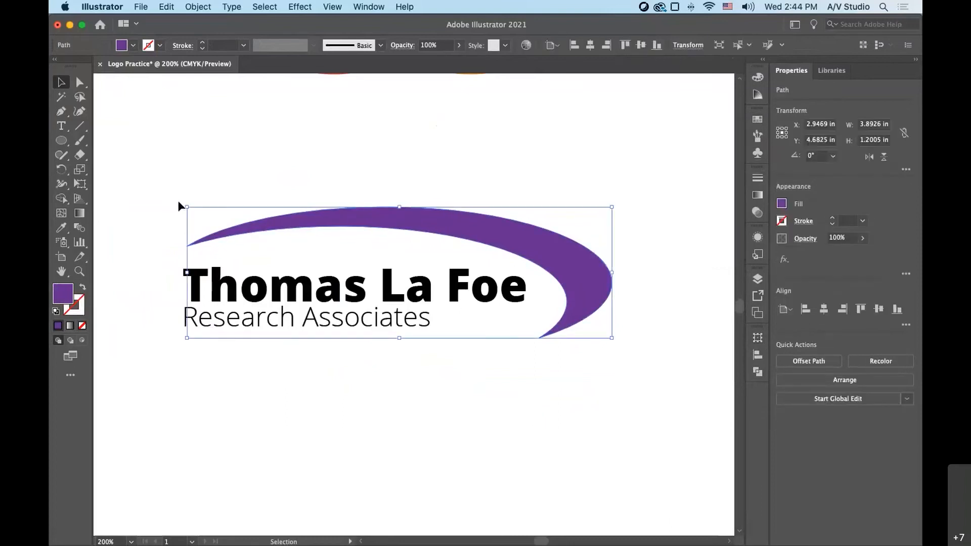
pyautogui.moveTo(181, 202); pyautogui.dragTo(175, 215)
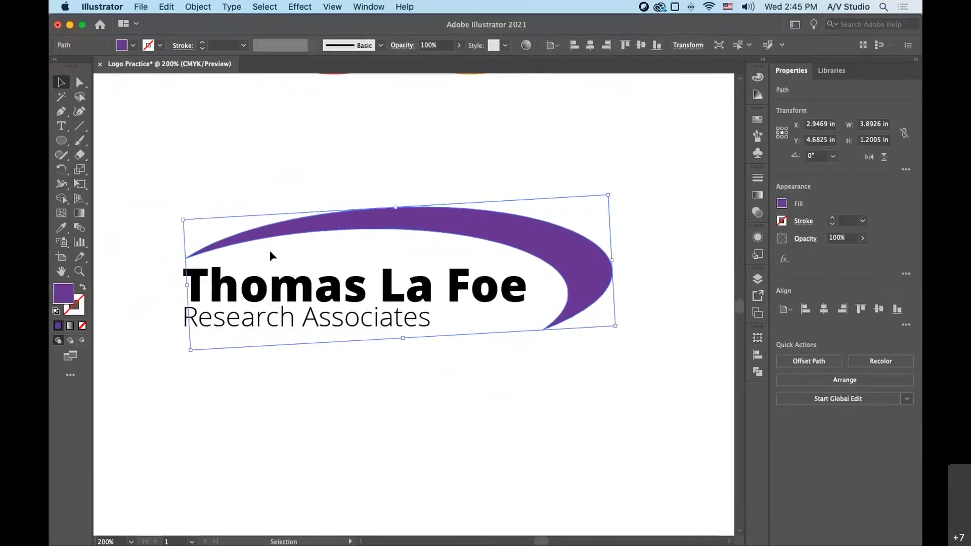
pyautogui.moveTo(567, 268); pyautogui.dragTo(560, 268)
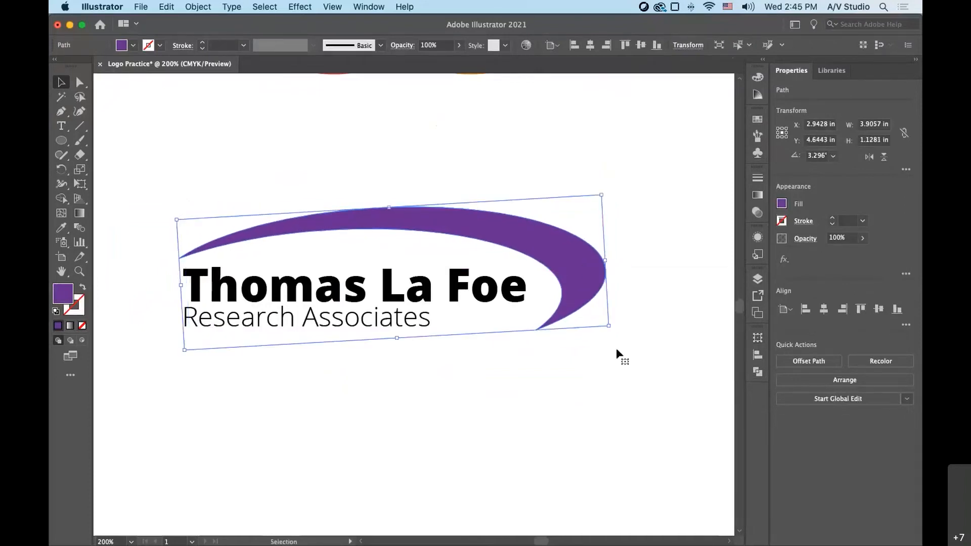
pyautogui.click(616, 349)
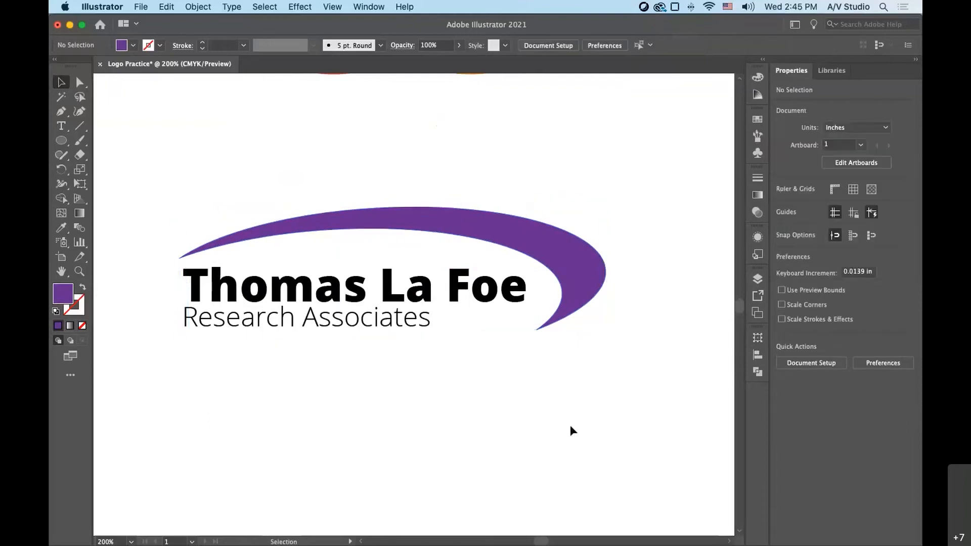
# - Move the two-line name text slightly right and up so it nests inside the crescent swoosh
pyautogui.moveTo(256, 343); pyautogui.dragTo(250, 296)
pyautogui.moveTo(253, 298); pyautogui.dragTo(263, 299)
pyautogui.moveTo(322, 294); pyautogui.dragTo(322, 291)
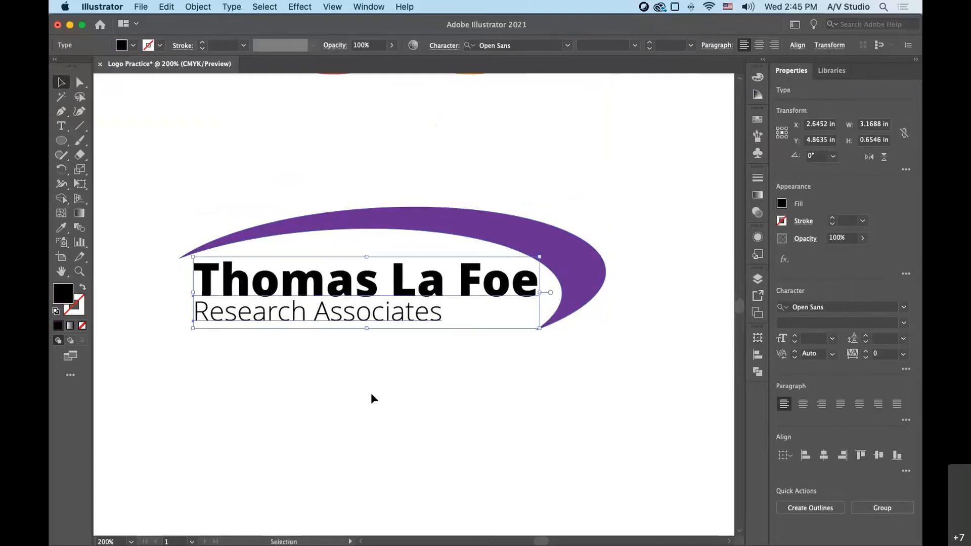
pyautogui.click(536, 420)
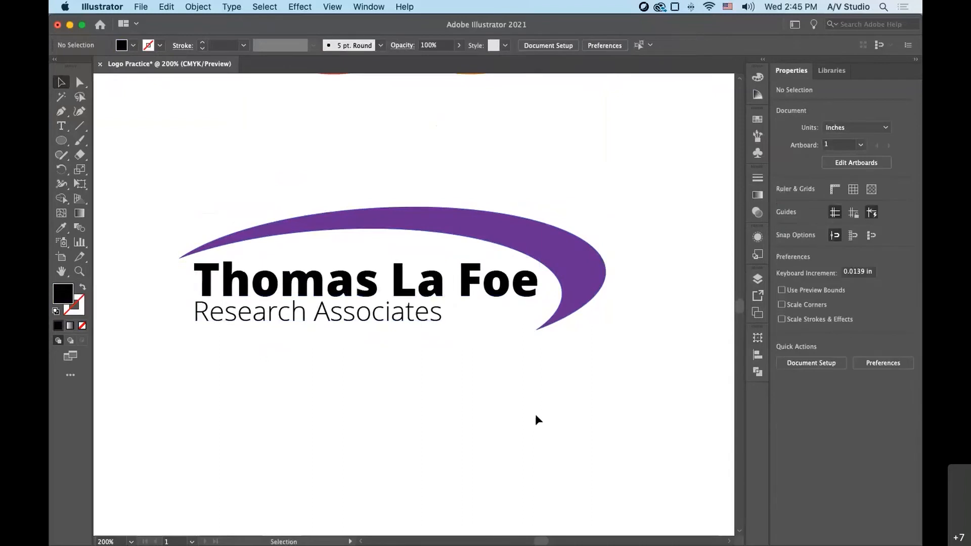
# - Try to reshape the crescent's inner right bend by moving its anchor point up and outward and tilting its direction handle
pyautogui.click(565, 306)
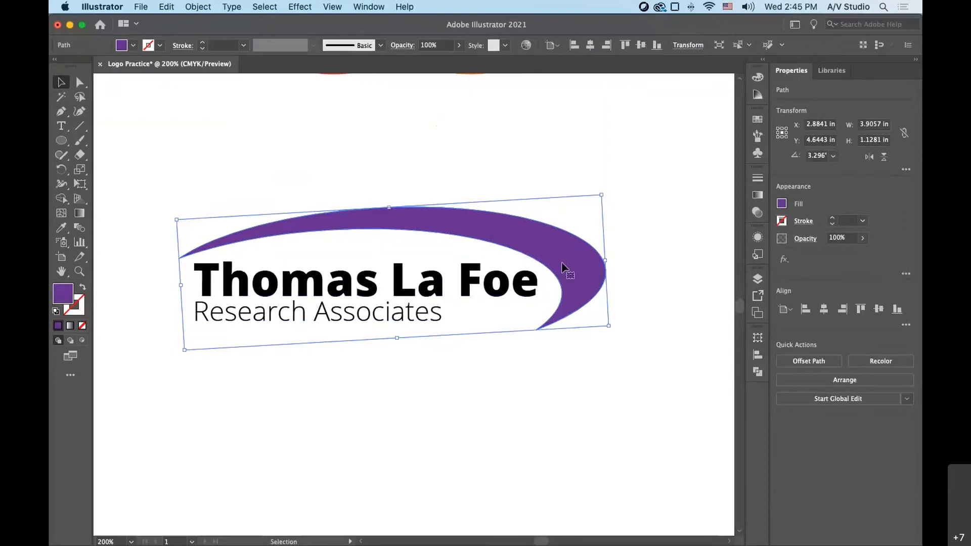
pyautogui.click(80, 83)
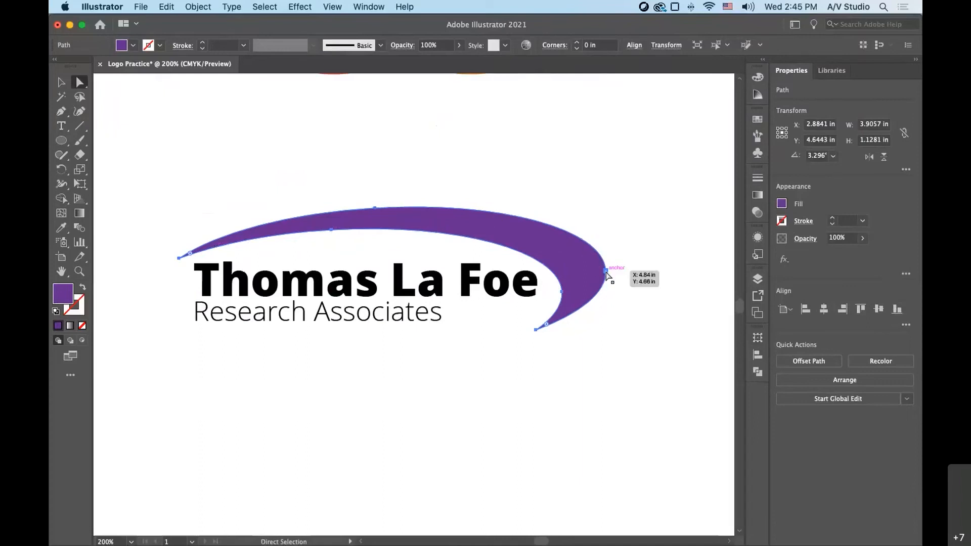
pyautogui.click(563, 293)
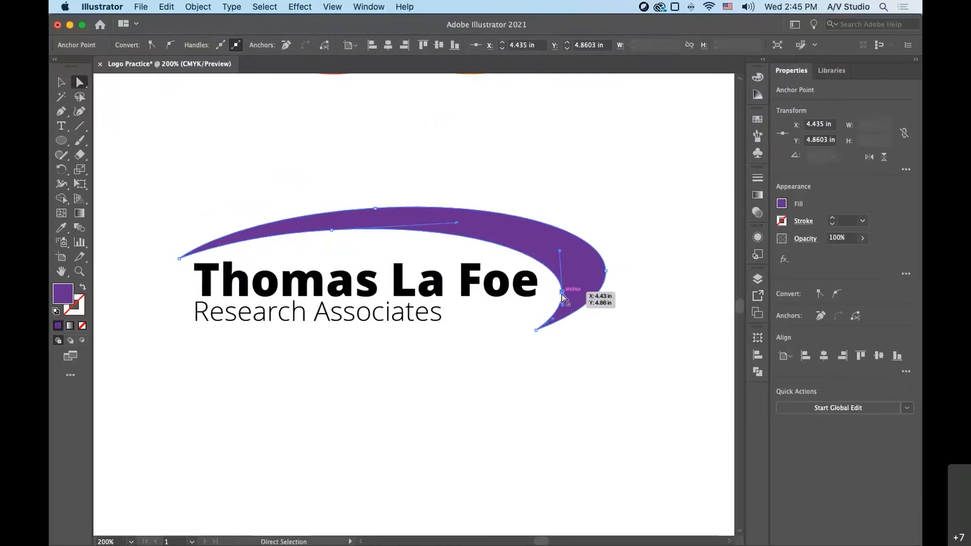
pyautogui.moveTo(562, 292); pyautogui.dragTo(576, 282)
pyautogui.moveTo(573, 240); pyautogui.dragTo(529, 232)
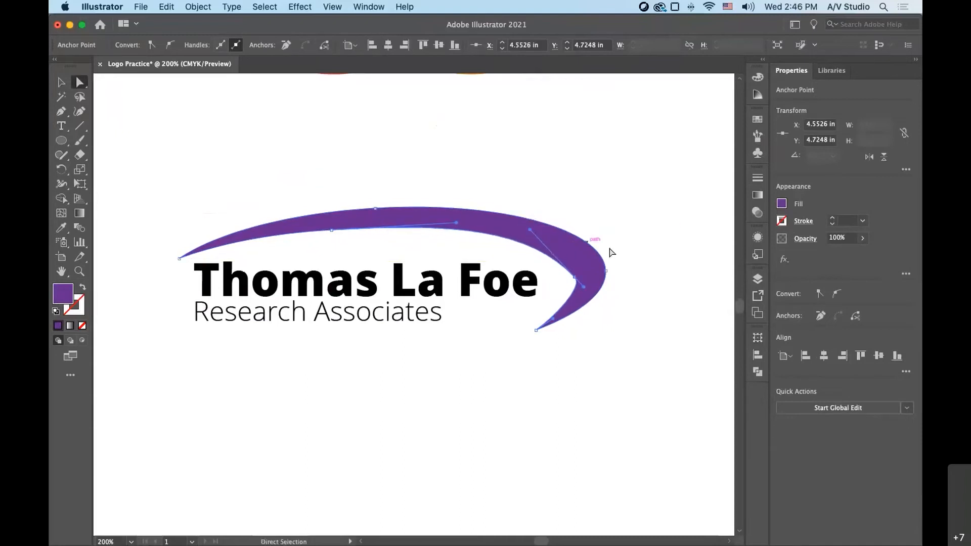
pyautogui.click(643, 332)
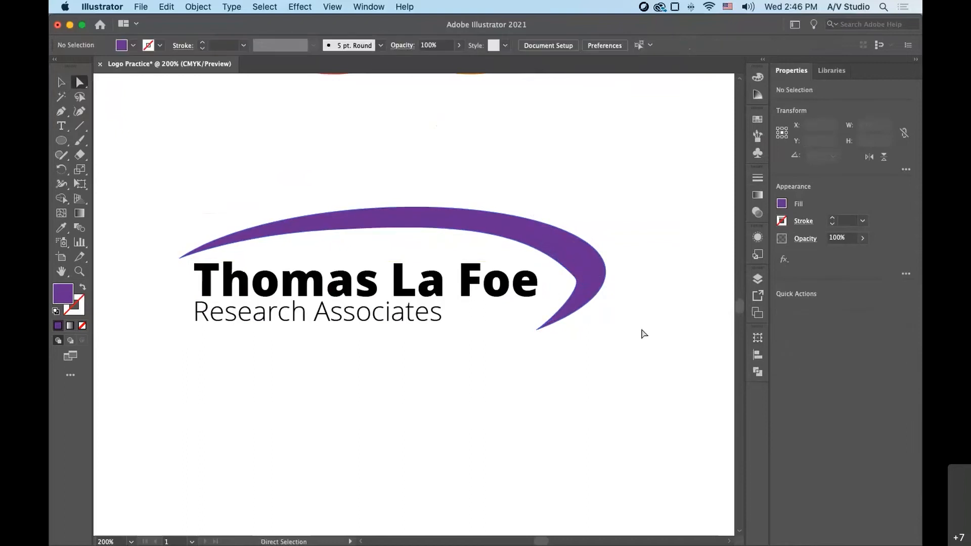
# - Try to smooth the crescent's inner bend with its direction handle and shift the upper-edge anchor point slightly right
pyautogui.click(578, 283)
pyautogui.moveTo(585, 292); pyautogui.dragTo(583, 298)
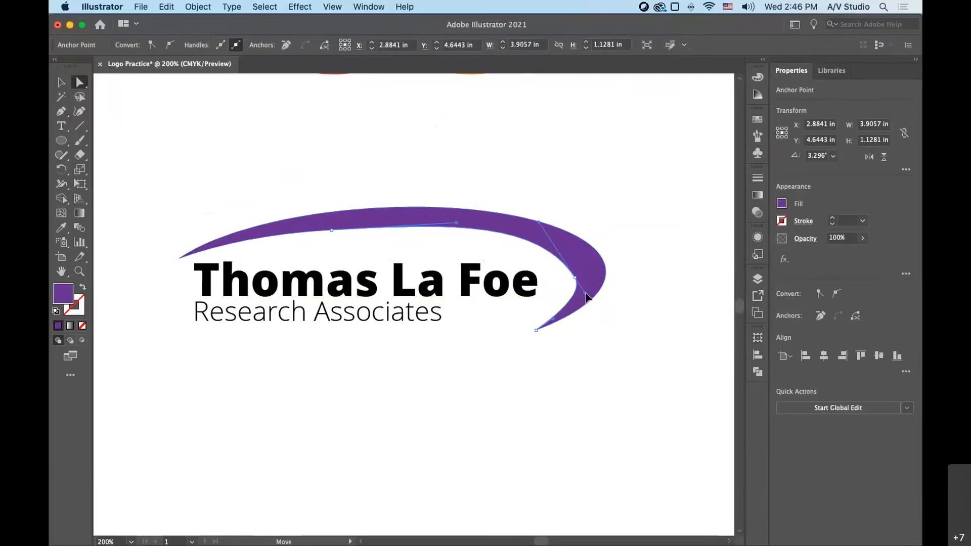
pyautogui.moveTo(373, 212); pyautogui.dragTo(386, 212)
pyautogui.click(609, 211)
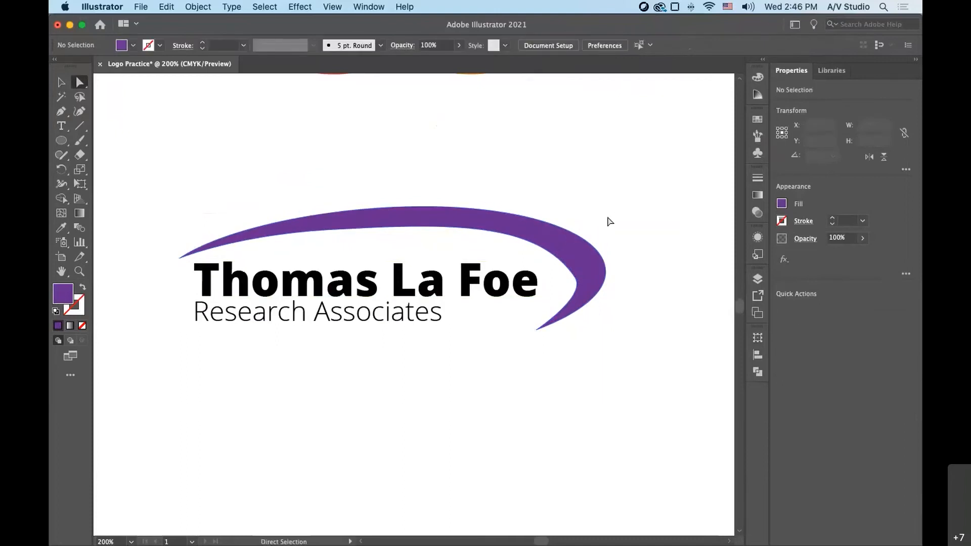
# - Undo the anchor and handle edits on the crescent and deselect it
pyautogui.press('super+a')
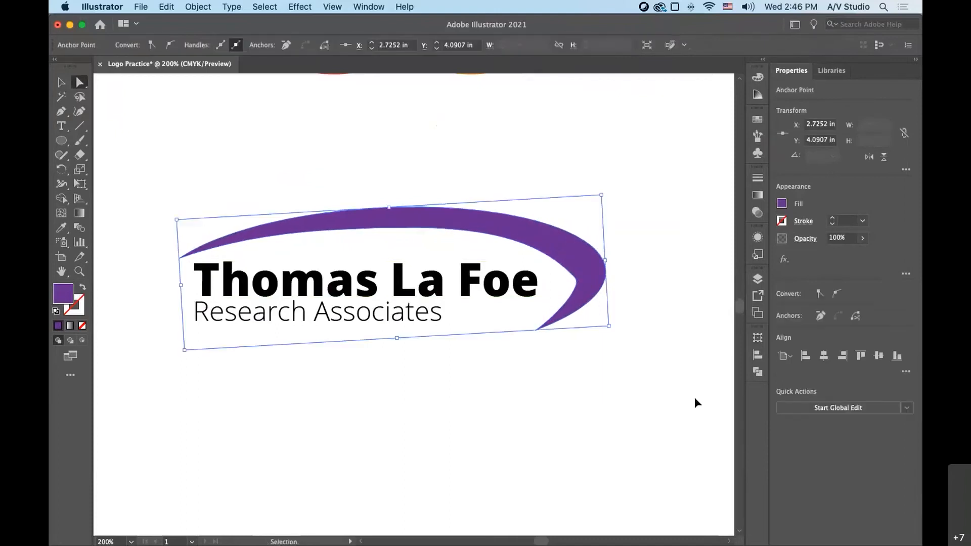
pyautogui.press('a')
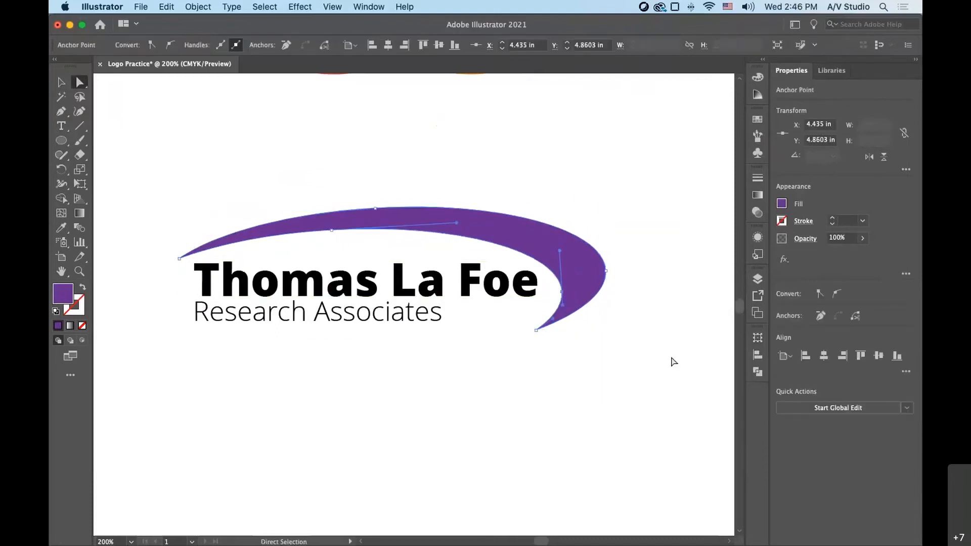
pyautogui.click(674, 362)
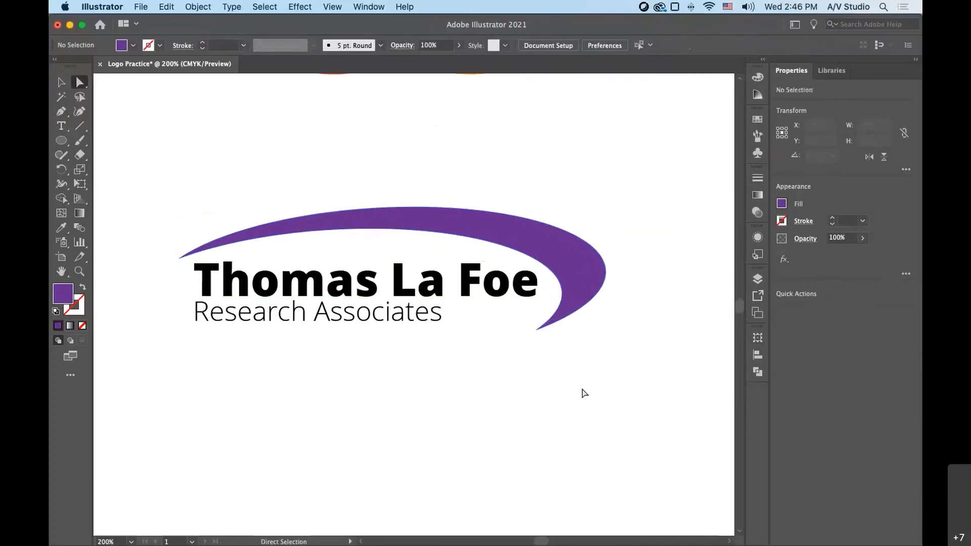
# - Move the anchor point on the crescent's inner right bend outward to about X 4.49 in, Y 4.82 in, and deselect
pyautogui.click(561, 293)
pyautogui.moveTo(565, 294); pyautogui.dragTo(569, 290)
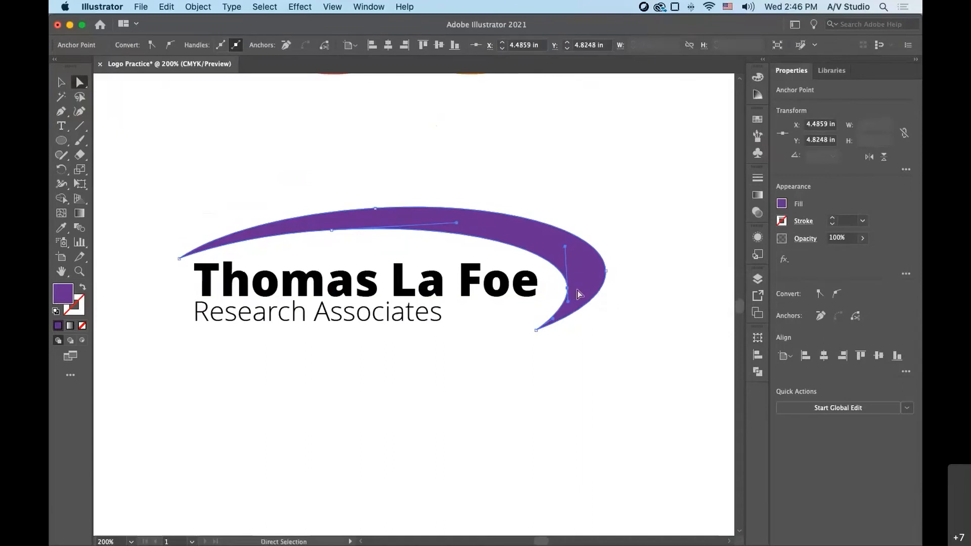
pyautogui.click(627, 366)
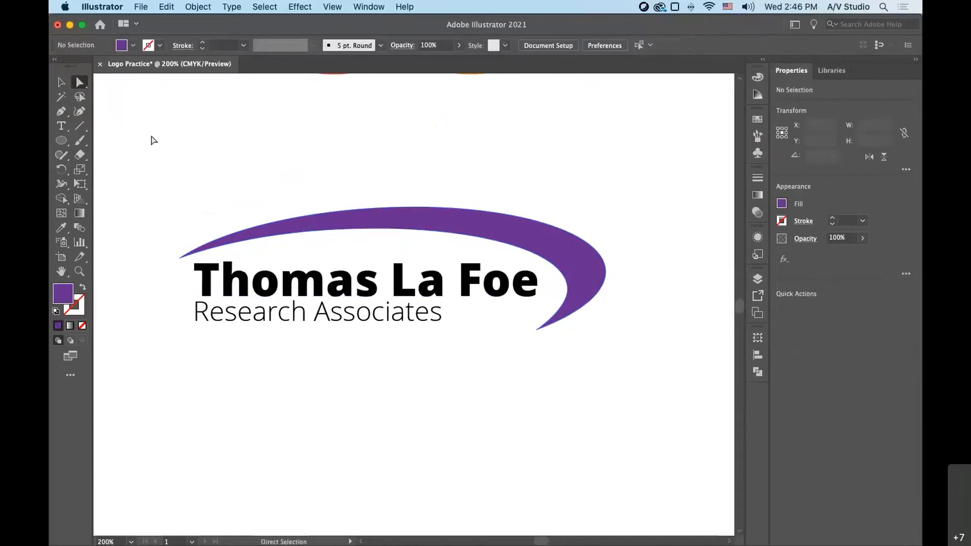
# - Try deleting the anchor point on the crescent's inner upper edge with Direct Selection, and undo the deletion
pyautogui.press('v')
pyautogui.click(506, 232)
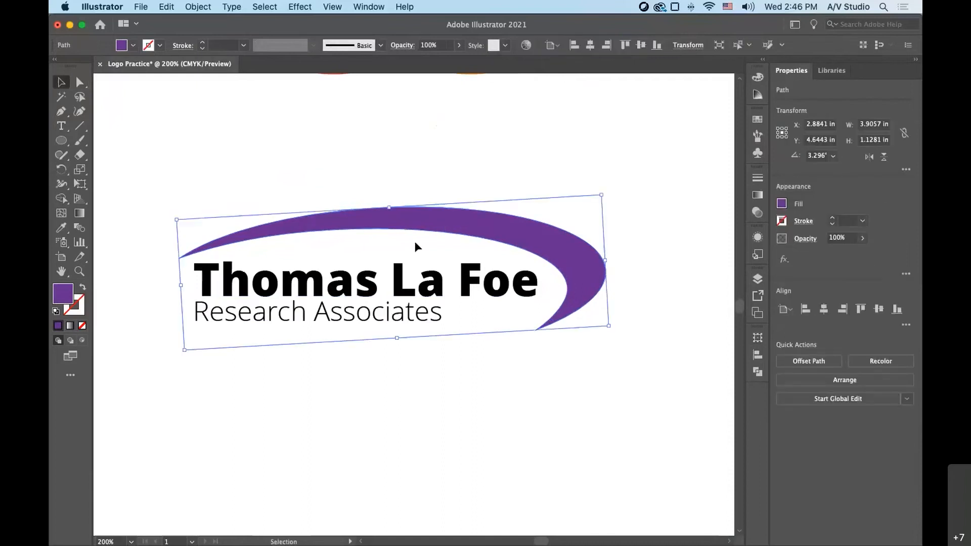
pyautogui.click(79, 84)
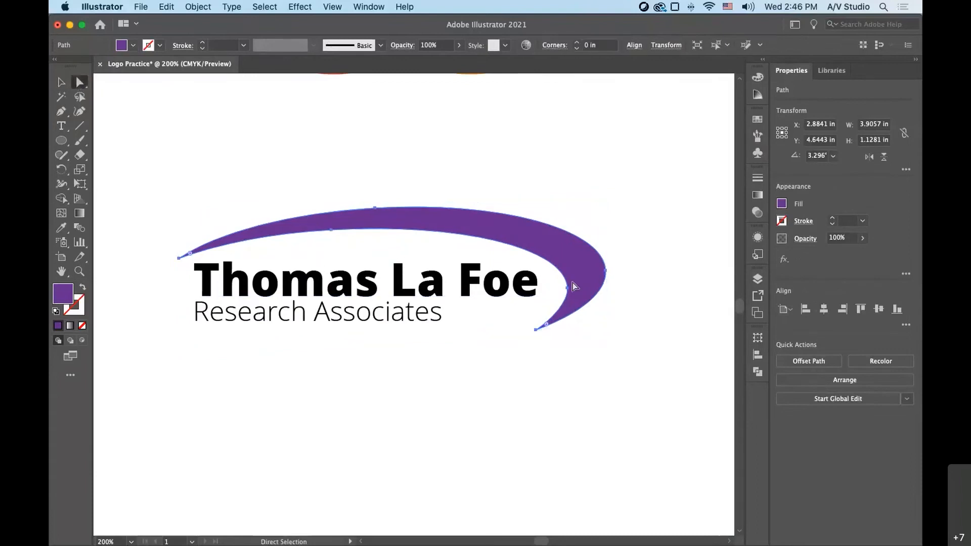
pyautogui.click(330, 231)
pyautogui.press('Delete')
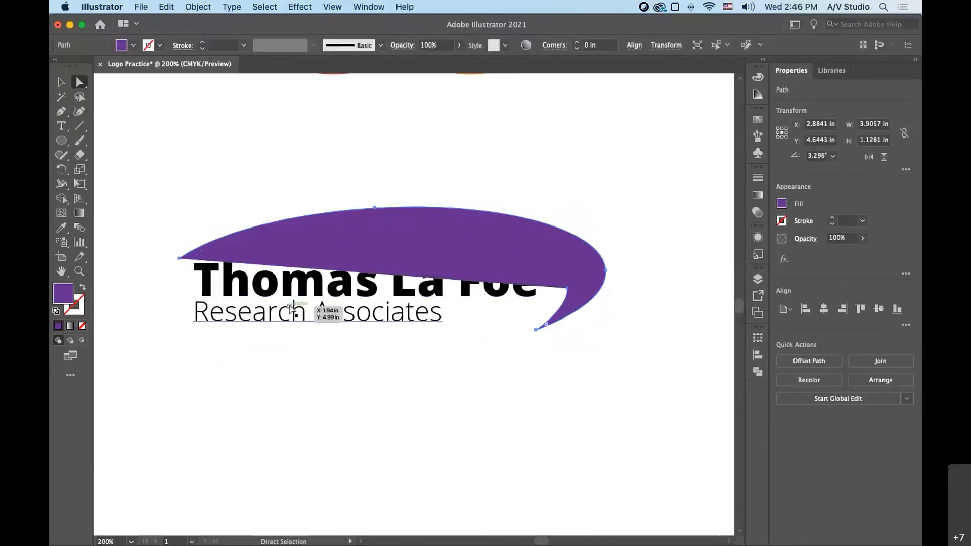
pyautogui.press('super+z')
# - Try deleting the anchor point at the crescent's left tip, undo the deletion, and deselect the shape
pyautogui.click(180, 258)
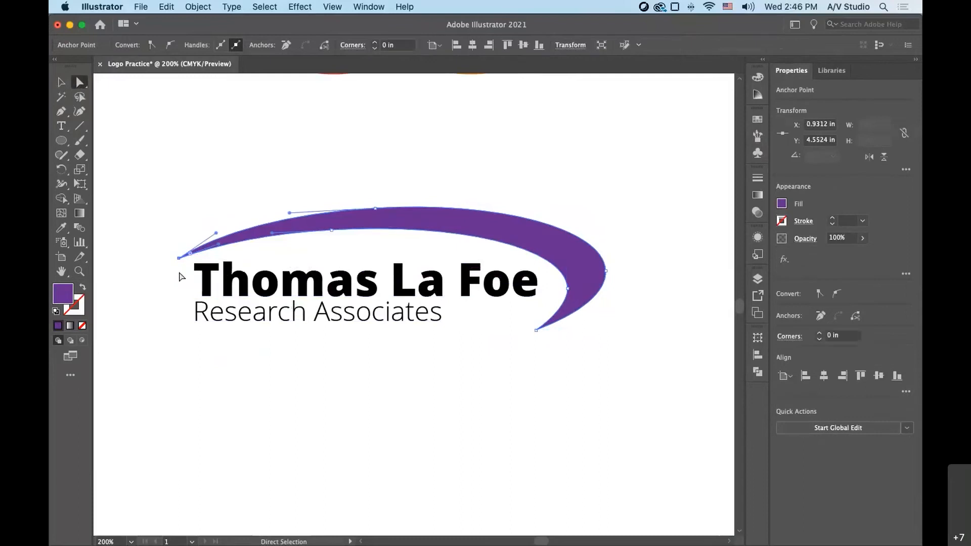
pyautogui.press('Delete')
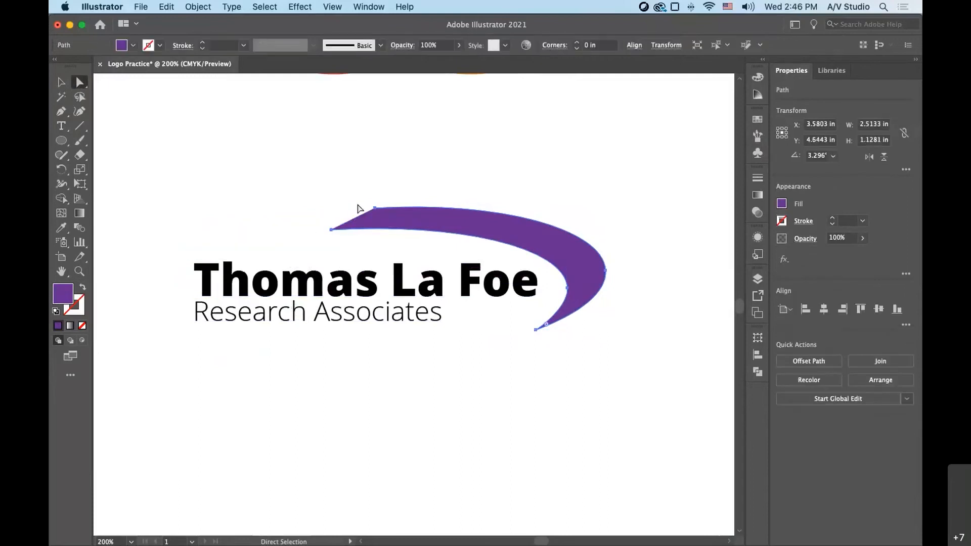
pyautogui.click(263, 221)
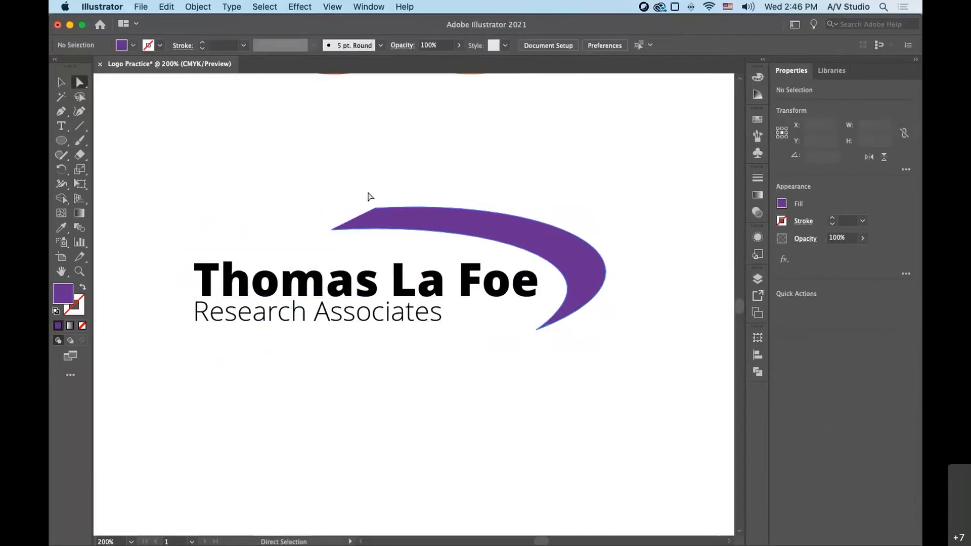
pyautogui.moveTo(331, 226); pyautogui.dragTo(179, 259)
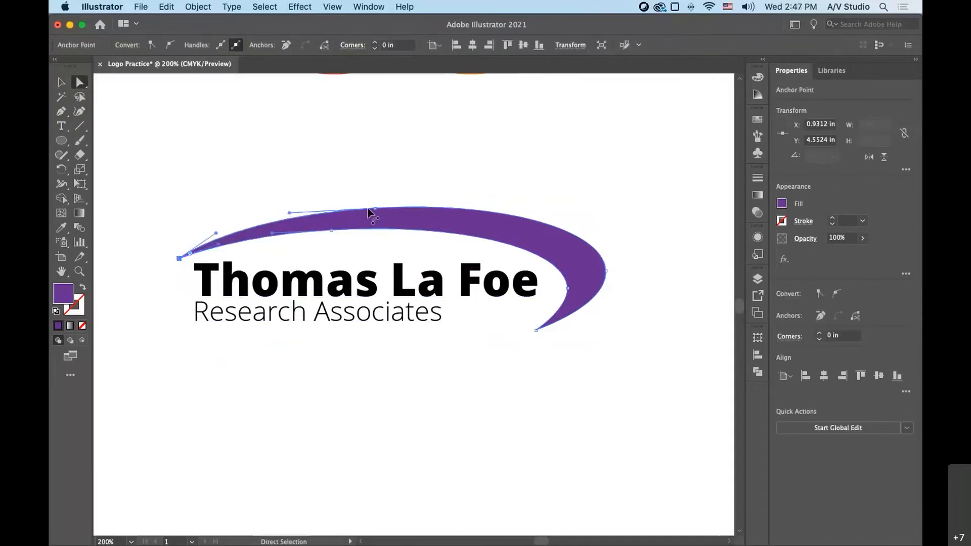
pyautogui.click(61, 82)
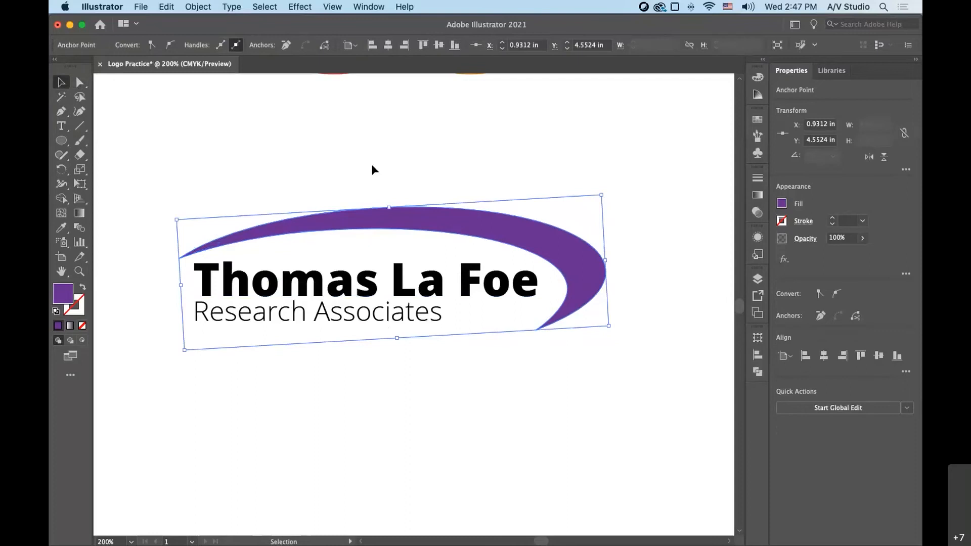
pyautogui.click(618, 423)
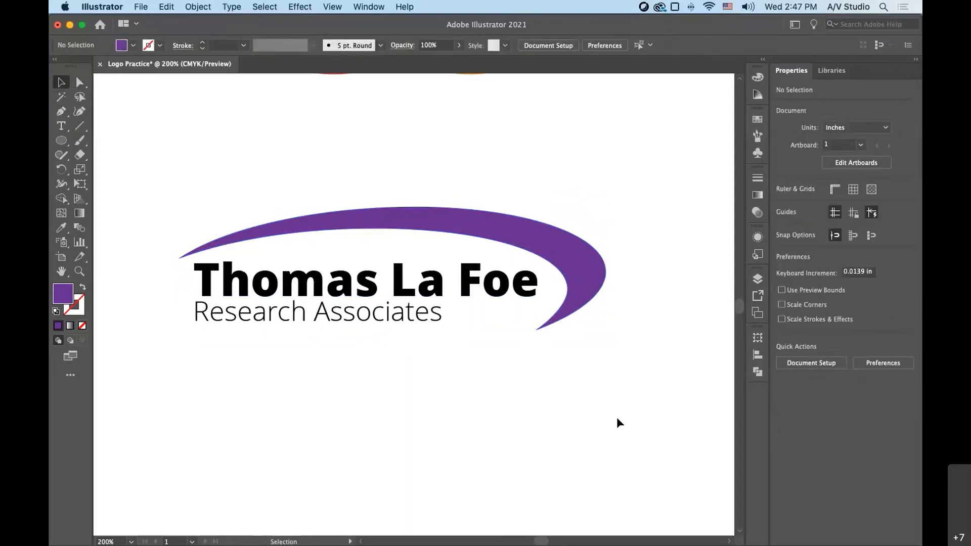
# - Add a new line of "Lorem ipsum" placeholder text in the empty area to the right of the finished logo
pyautogui.press('space')
pyautogui.moveTo(630, 361); pyautogui.dragTo(351, 371)
pyautogui.moveTo(641, 360); pyautogui.dragTo(440, 295)
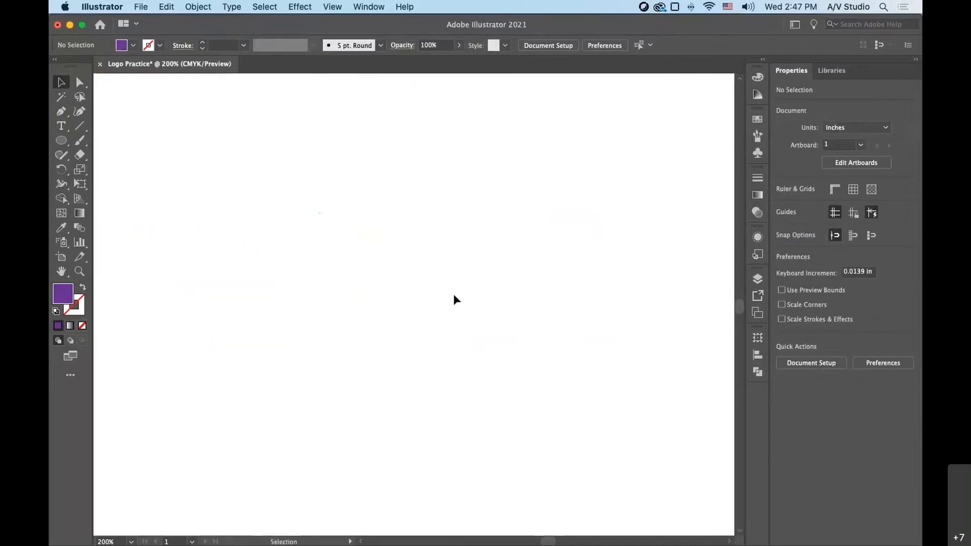
pyautogui.click(61, 127)
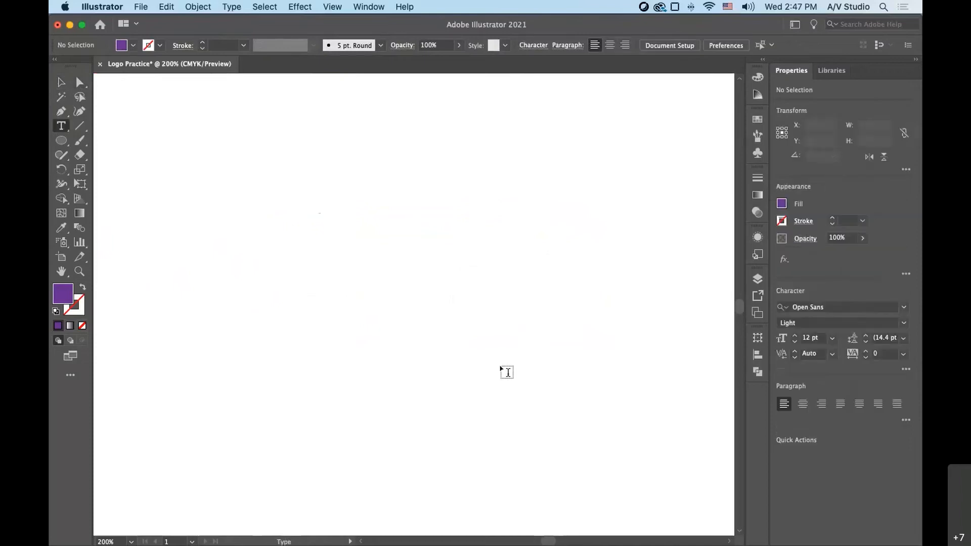
pyautogui.click(284, 226)
# - Set the placeholder text's font to Open Sans in the ExtraBold style
pyautogui.click(567, 46)
pyautogui.click(553, 163)
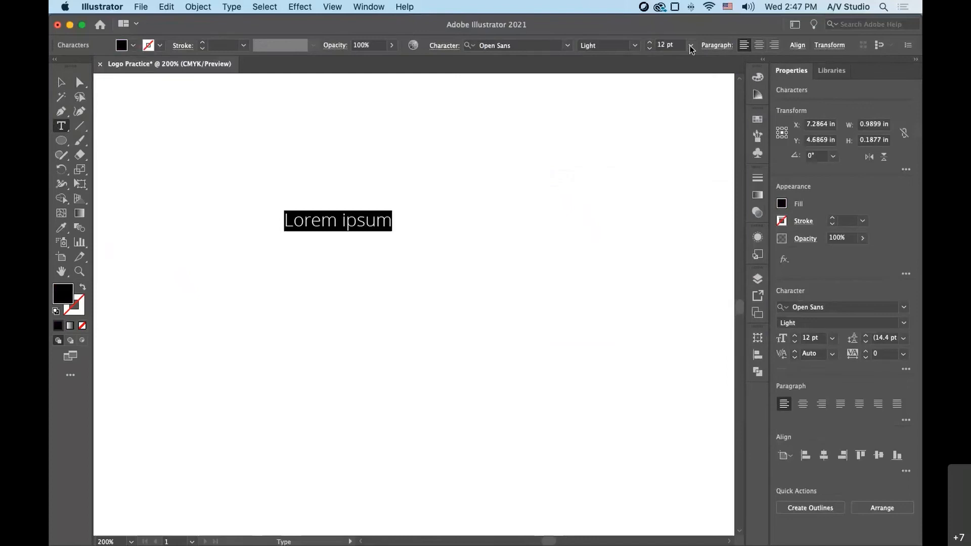
pyautogui.click(633, 47)
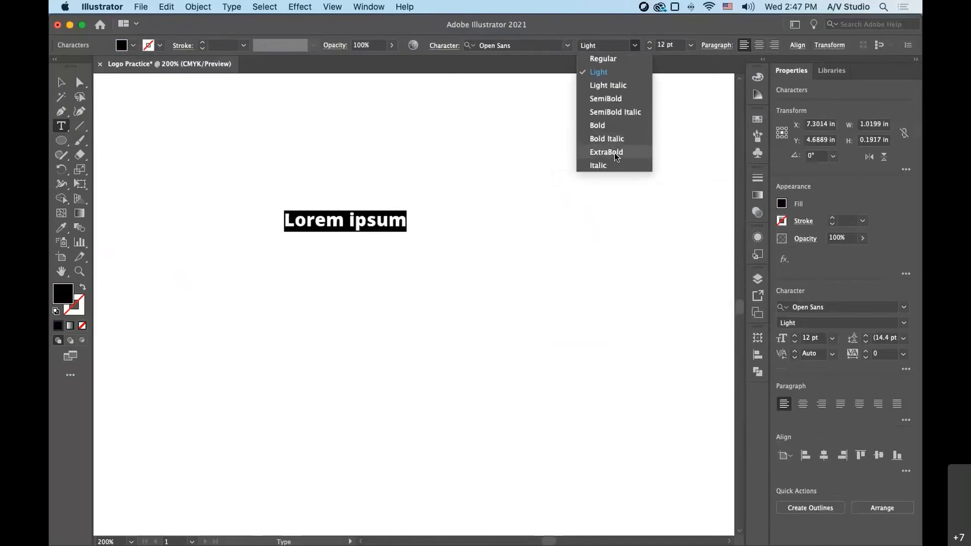
pyautogui.click(616, 157)
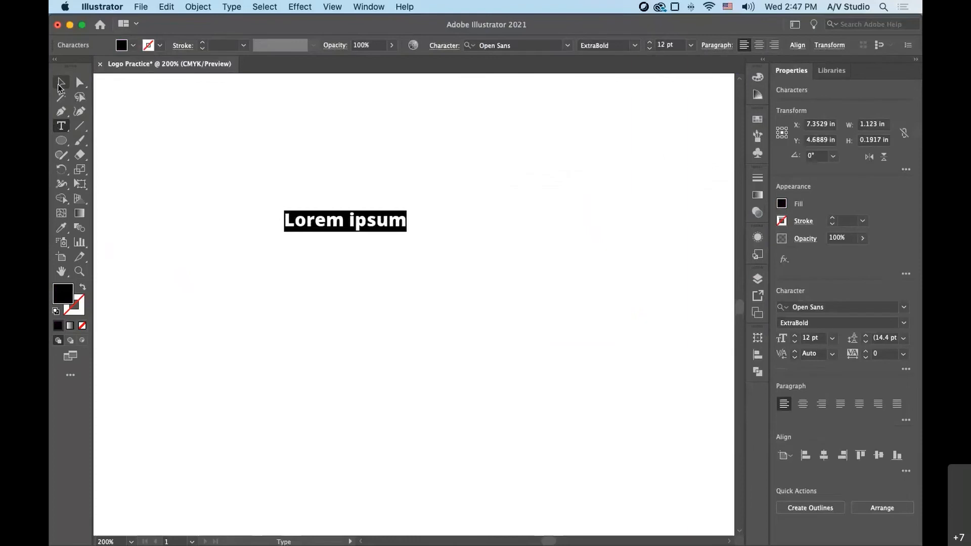
# - Replace the "Lorem ipsum" placeholder text with a capital "H"
pyautogui.click(59, 84)
pyautogui.doubleClick(316, 222)
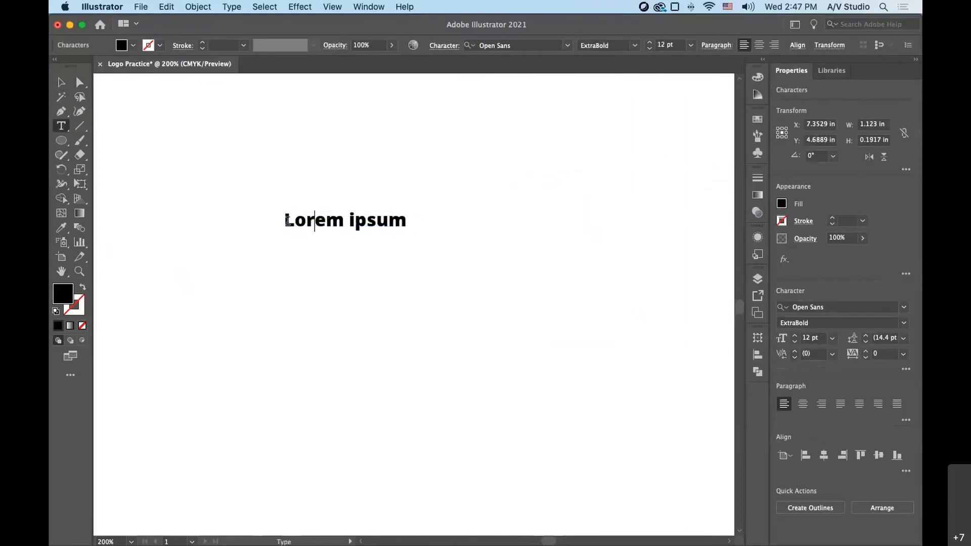
pyautogui.press('super+a')
pyautogui.write('H')
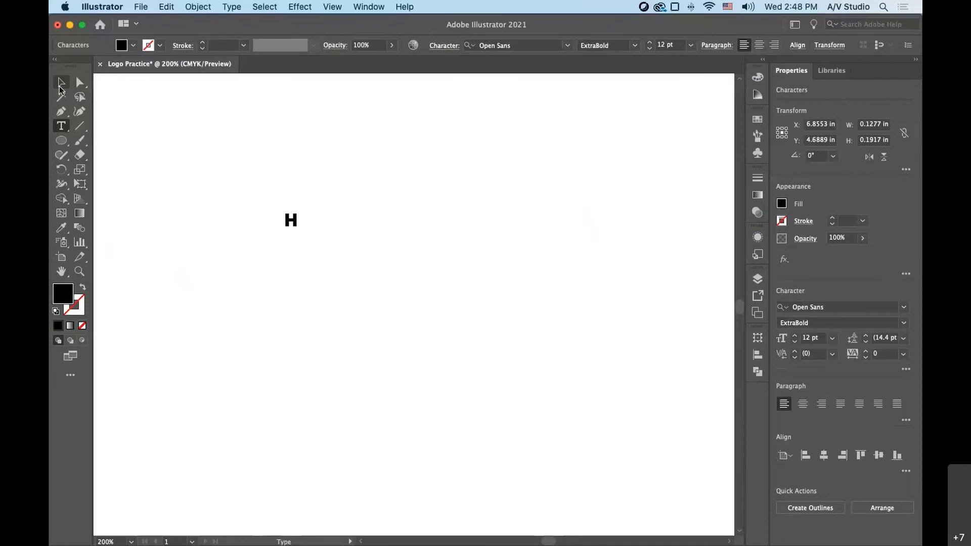
# - Enlarge the H proportionally to about 126.5 pt and shift it slightly up and to the left on the canvas
pyautogui.press('Escape')
pyautogui.moveTo(300, 235); pyautogui.dragTo(537, 407)
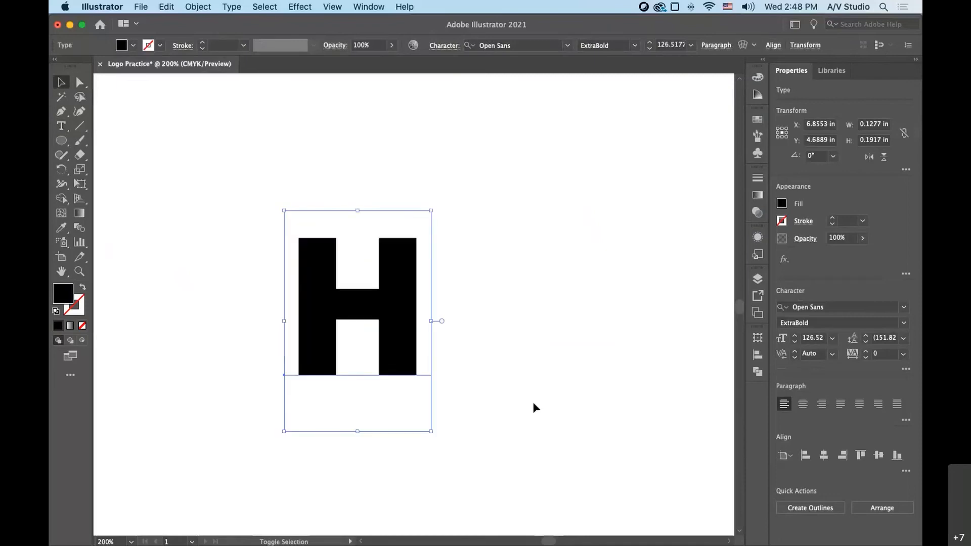
pyautogui.moveTo(401, 316); pyautogui.dragTo(363, 298)
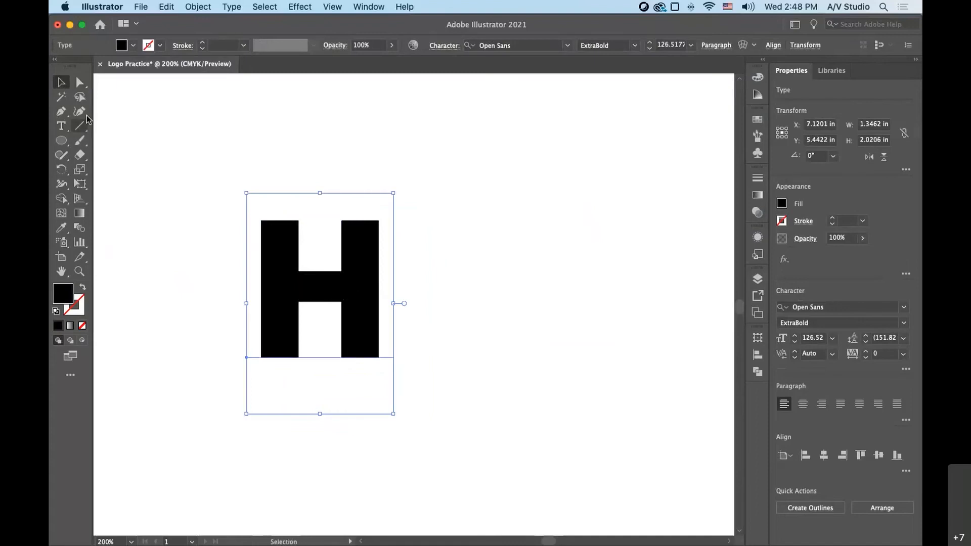
# - Duplicate the H to its right and change the copy to a lowercase "i"
pyautogui.moveTo(314, 296); pyautogui.dragTo(456, 296)
pyautogui.doubleClick(447, 299)
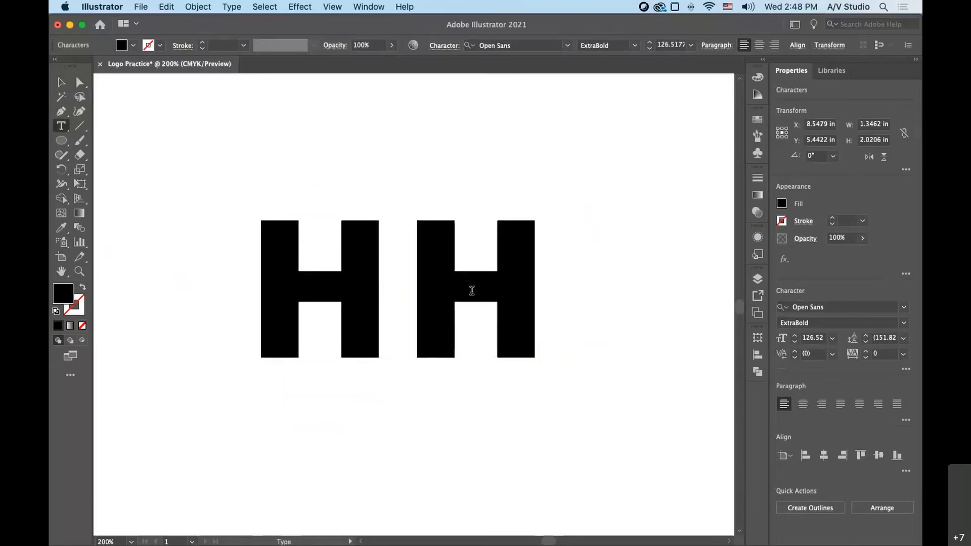
pyautogui.doubleClick(485, 292)
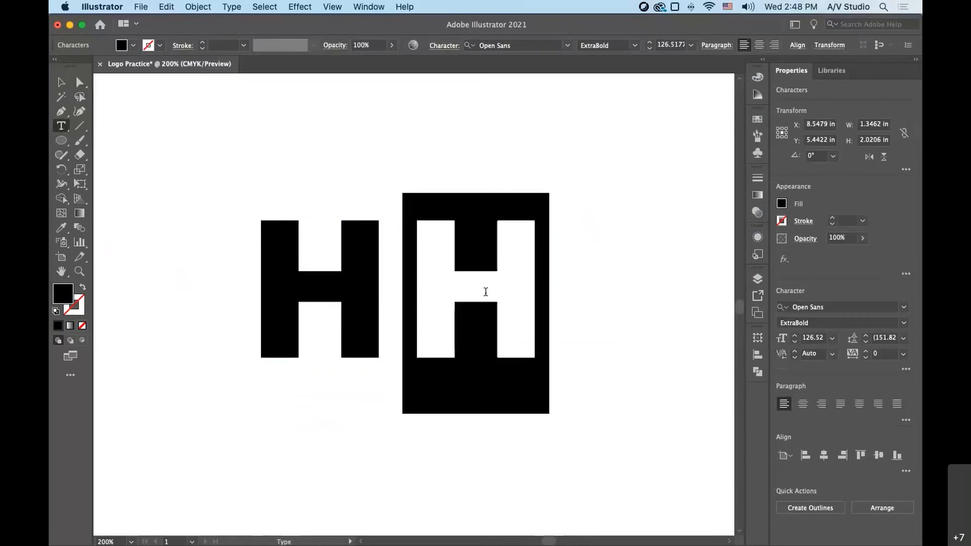
pyautogui.write('i')
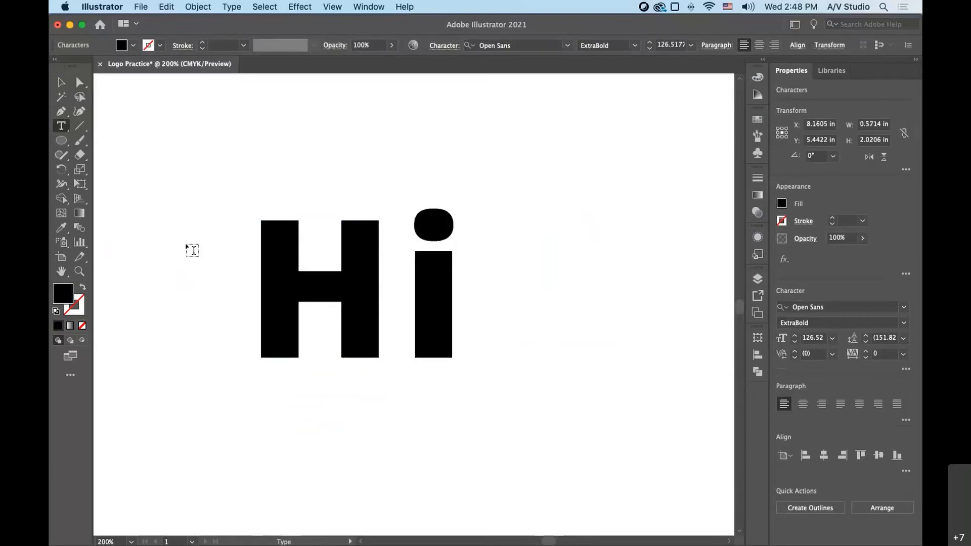
pyautogui.click(57, 87)
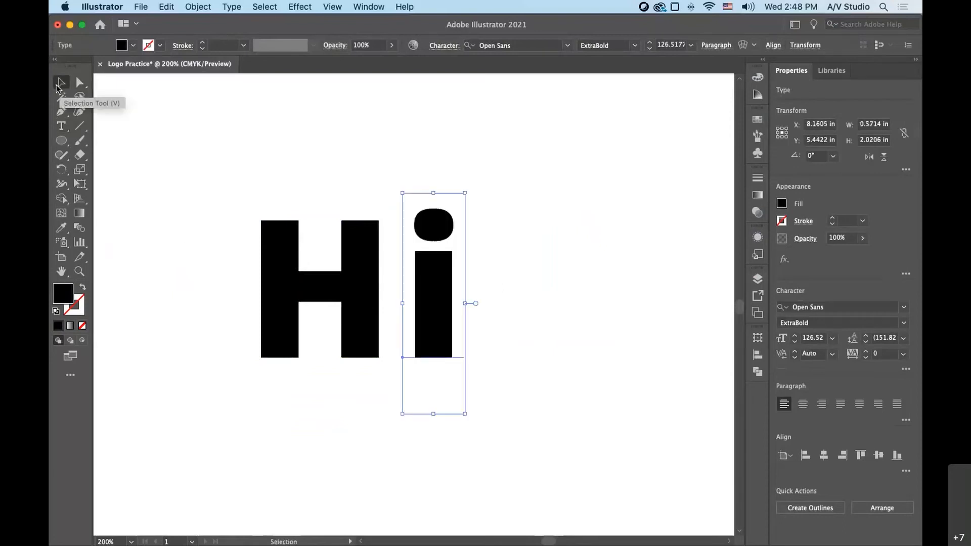
pyautogui.click(389, 376)
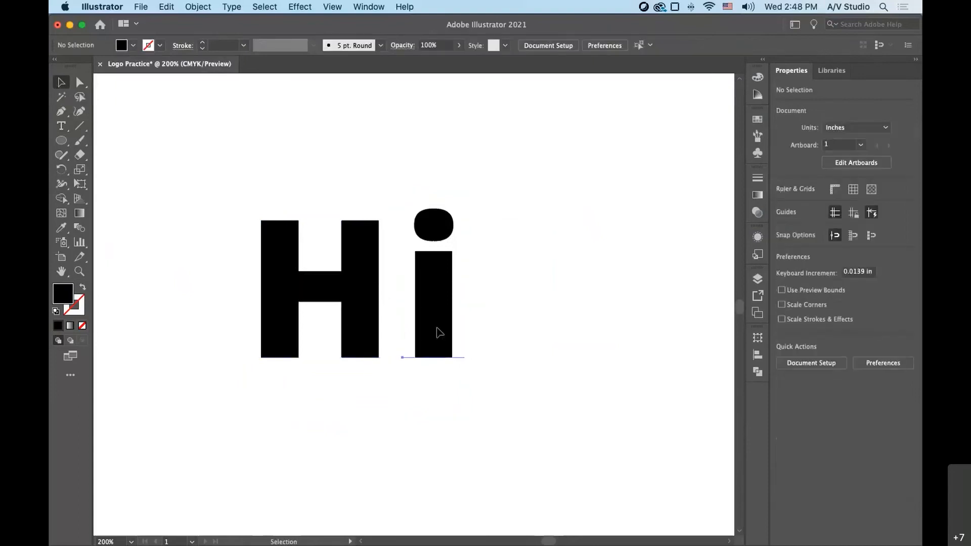
# - Fill the i with red and move it onto the centre of the H, with both baselines aligned
pyautogui.click(441, 330)
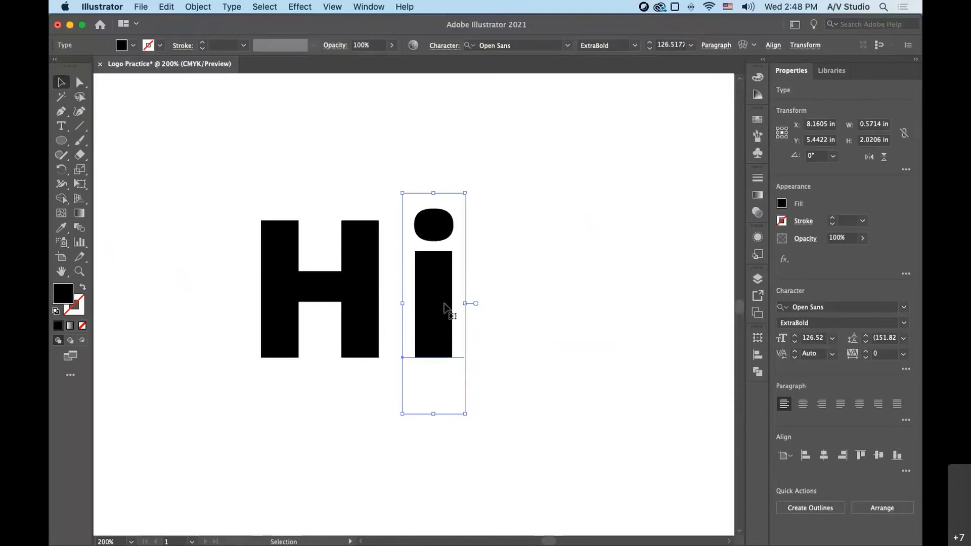
pyautogui.click(782, 204)
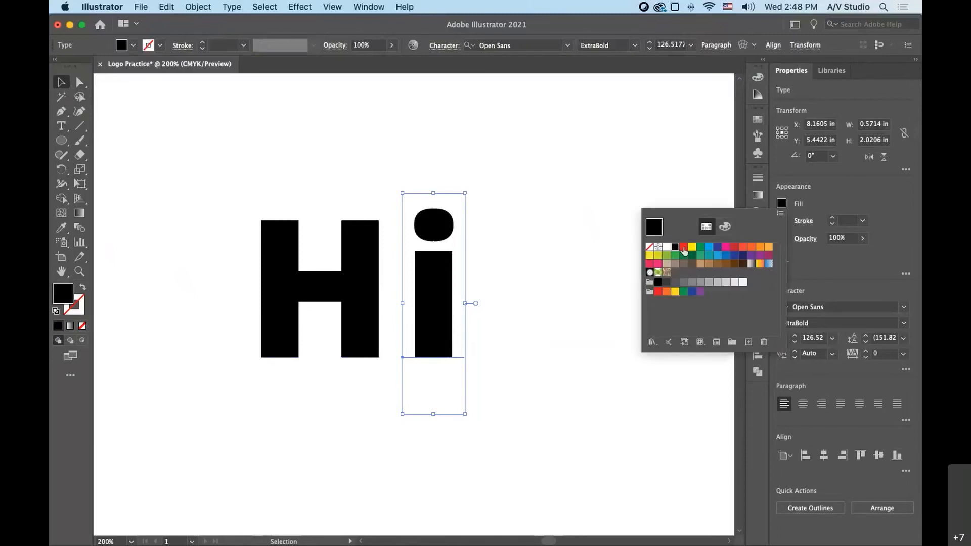
pyautogui.click(684, 247)
pyautogui.moveTo(430, 324); pyautogui.dragTo(315, 316)
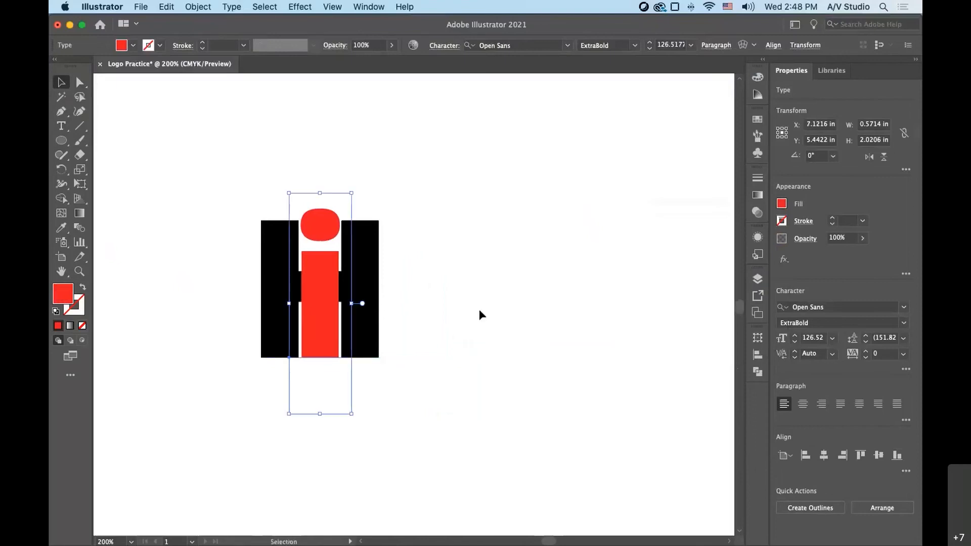
pyautogui.click(195, 296)
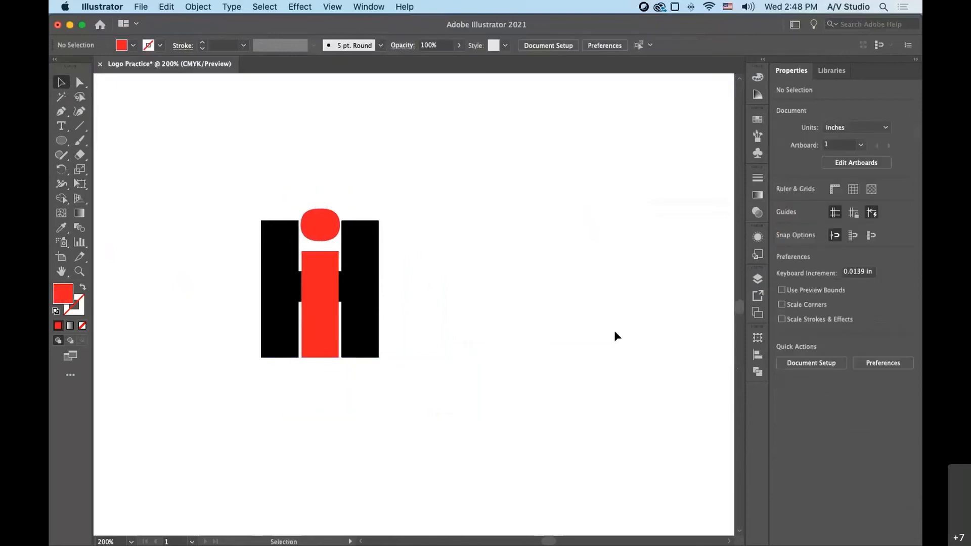
# - Convert the H and i to outlines, and move the i off the H and back to its centre
pyautogui.click(327, 309)
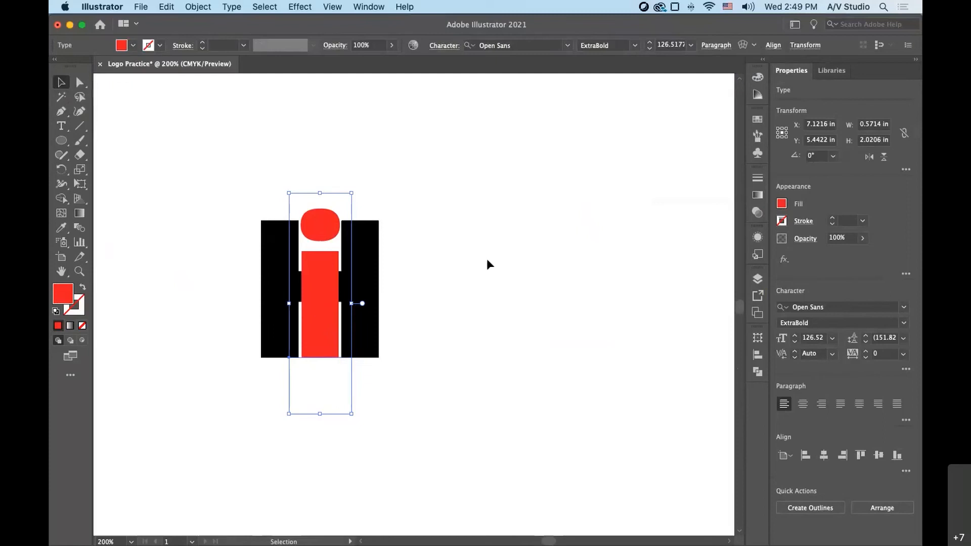
pyautogui.keyDown('shift'); pyautogui.click(271, 264); pyautogui.keyUp('shift')
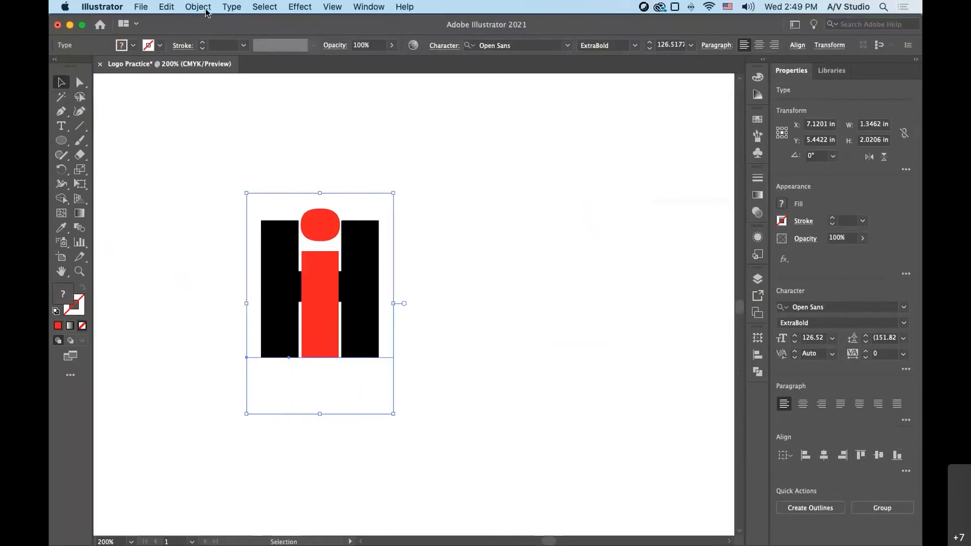
pyautogui.click(239, 9)
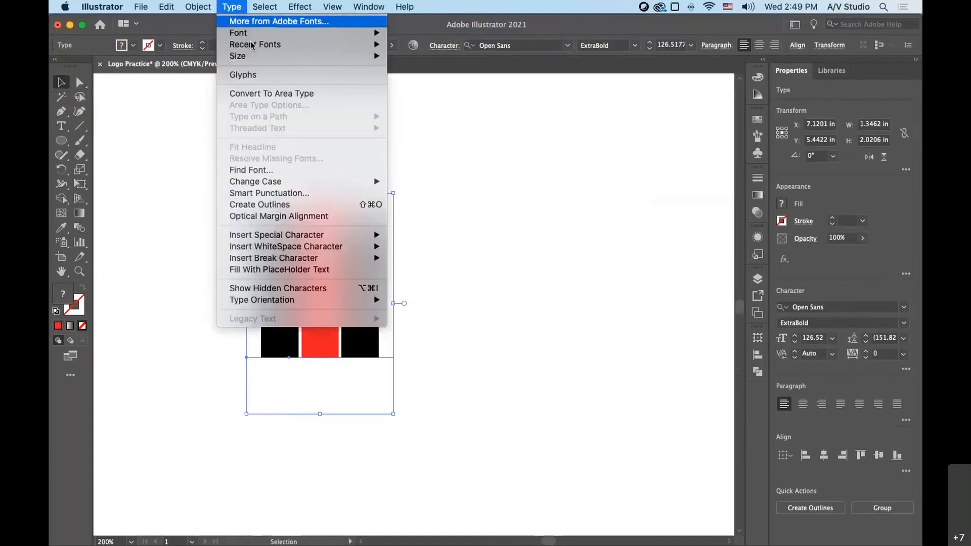
pyautogui.click(296, 204)
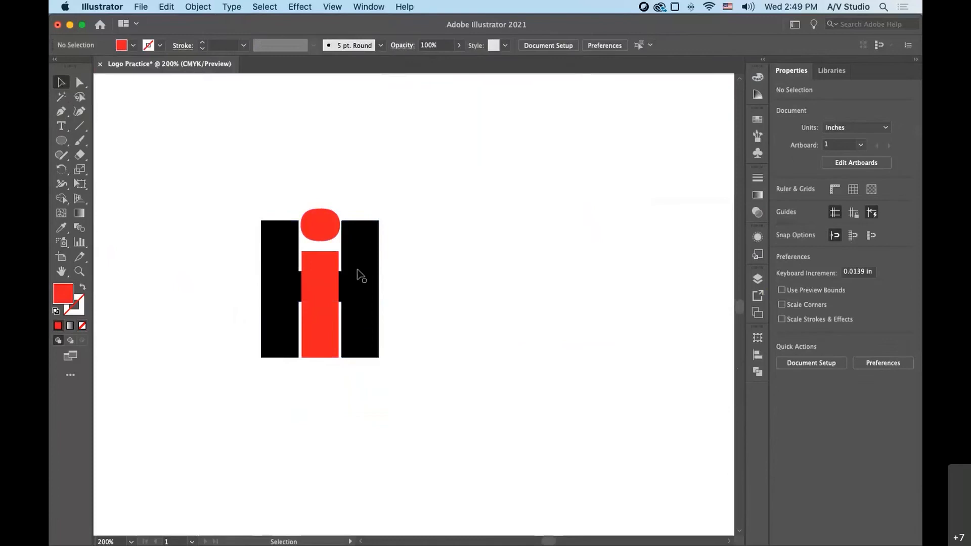
pyautogui.moveTo(312, 271); pyautogui.dragTo(483, 244)
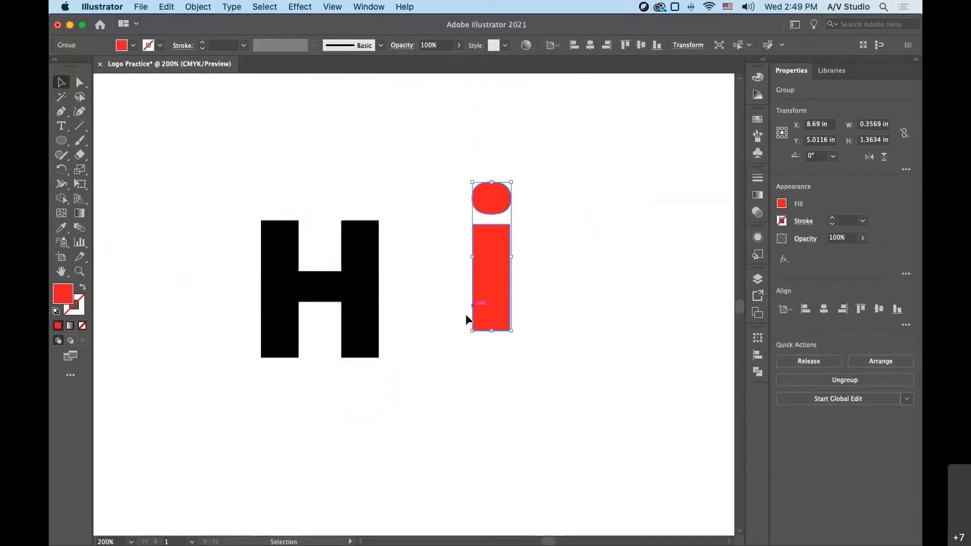
pyautogui.moveTo(493, 303); pyautogui.dragTo(320, 321)
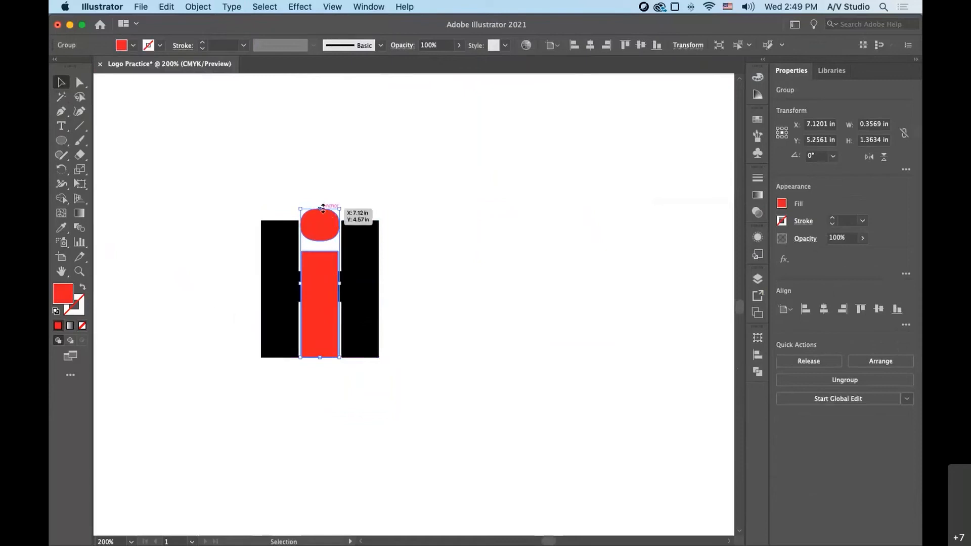
# - Try stretching the outlined i upward, and undo back to before the letters were converted to outlines
pyautogui.moveTo(322, 208); pyautogui.dragTo(318, 164)
pyautogui.press('super+z')
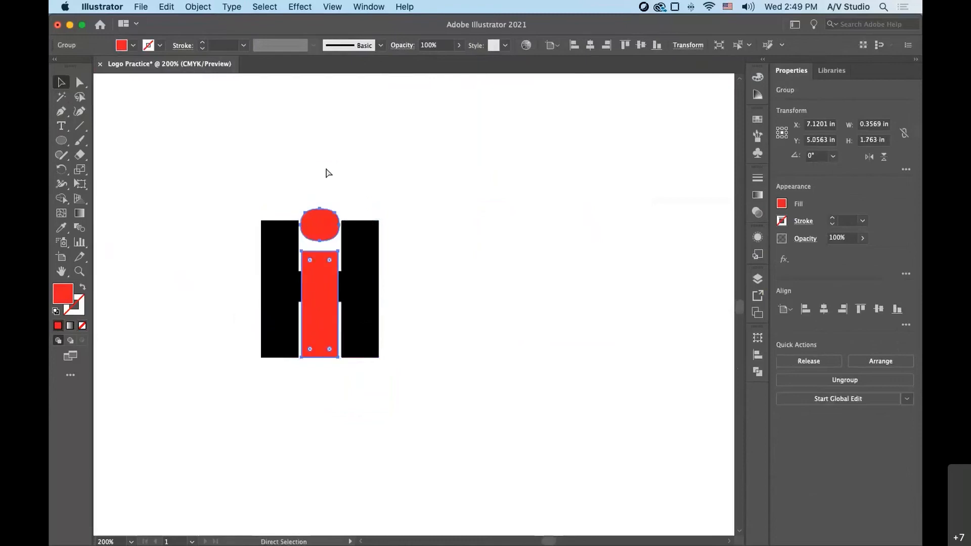
pyautogui.press('super+z')
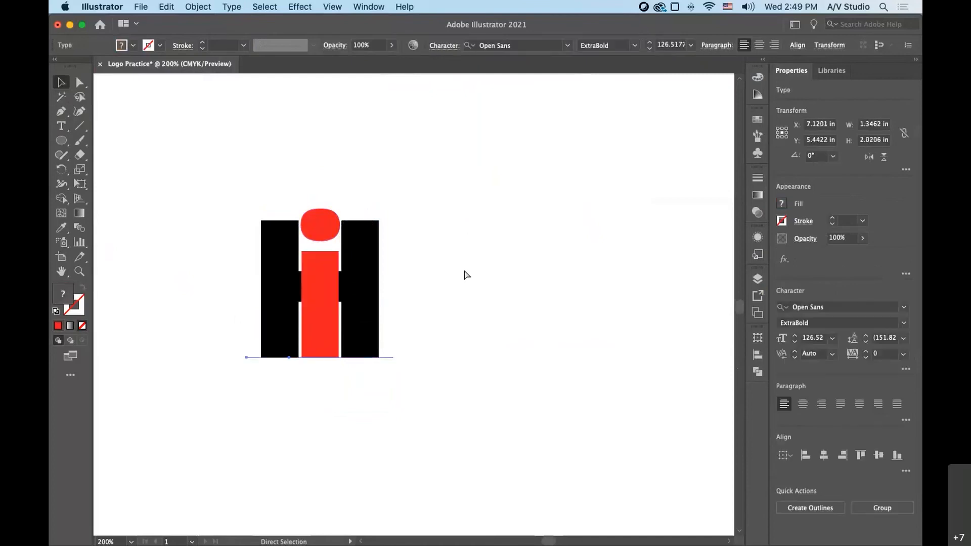
pyautogui.press('super+z')
# - Place the live-text i back over the H's centre, try stretching it upward, and undo the stretch
pyautogui.moveTo(472, 294); pyautogui.dragTo(321, 298)
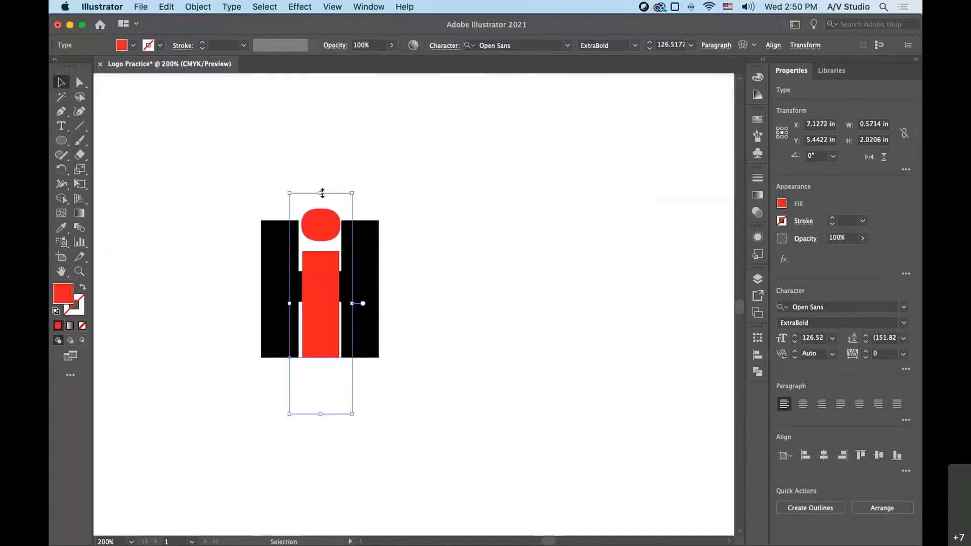
pyautogui.moveTo(322, 193); pyautogui.dragTo(320, 139)
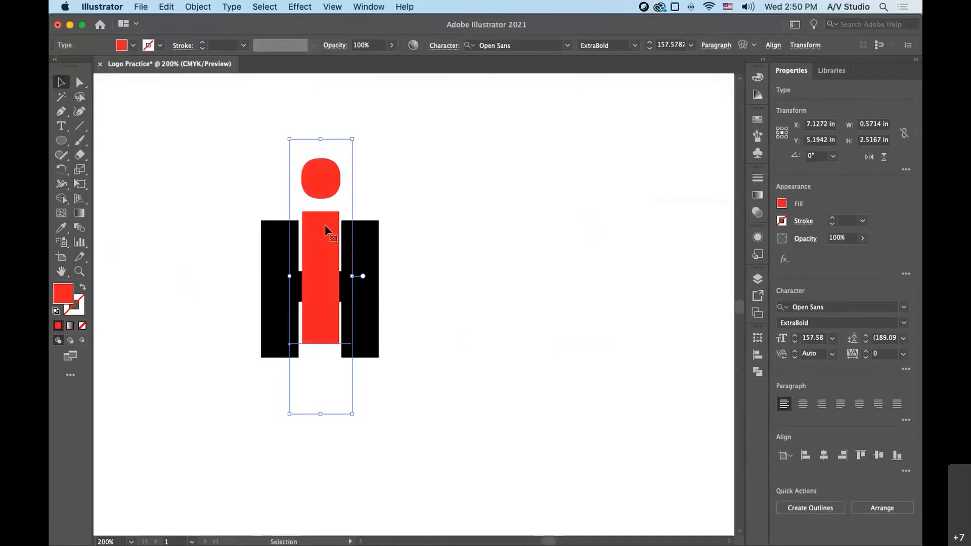
pyautogui.press('super+z')
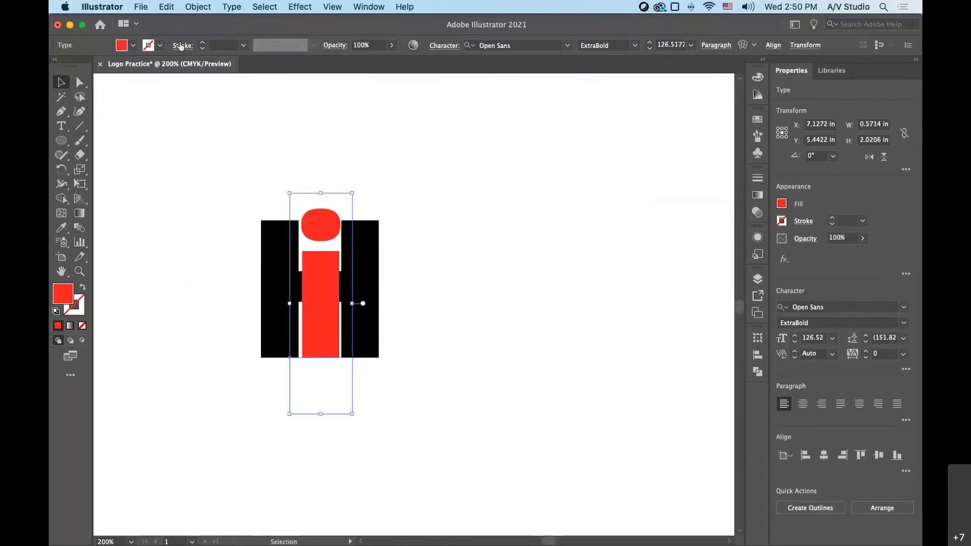
# - Select both live-text letters and convert them to outlines
pyautogui.press('super+a')
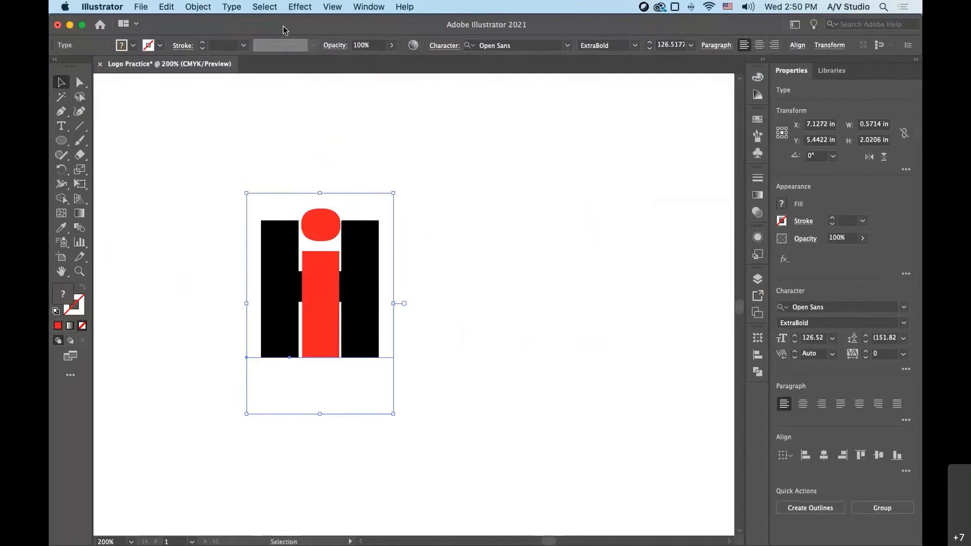
pyautogui.click(240, 9)
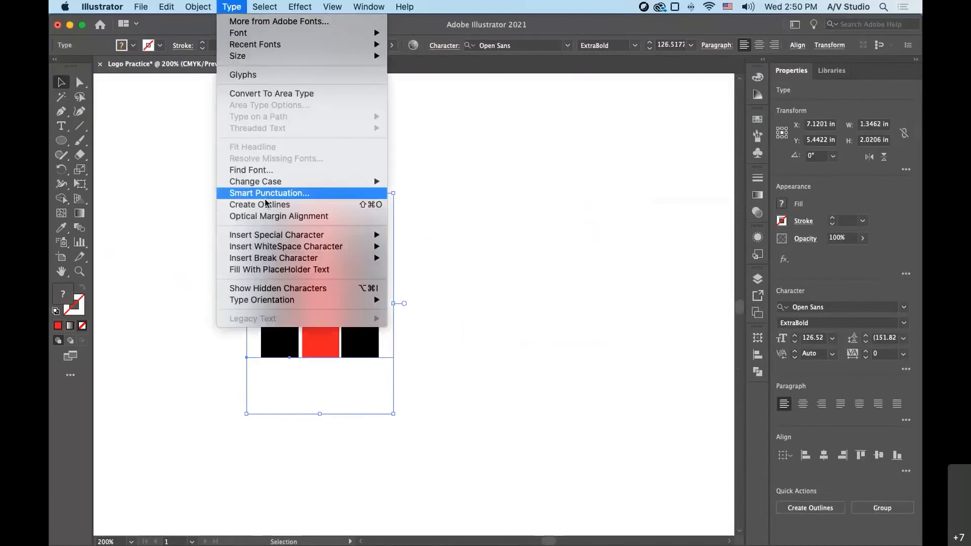
pyautogui.click(265, 205)
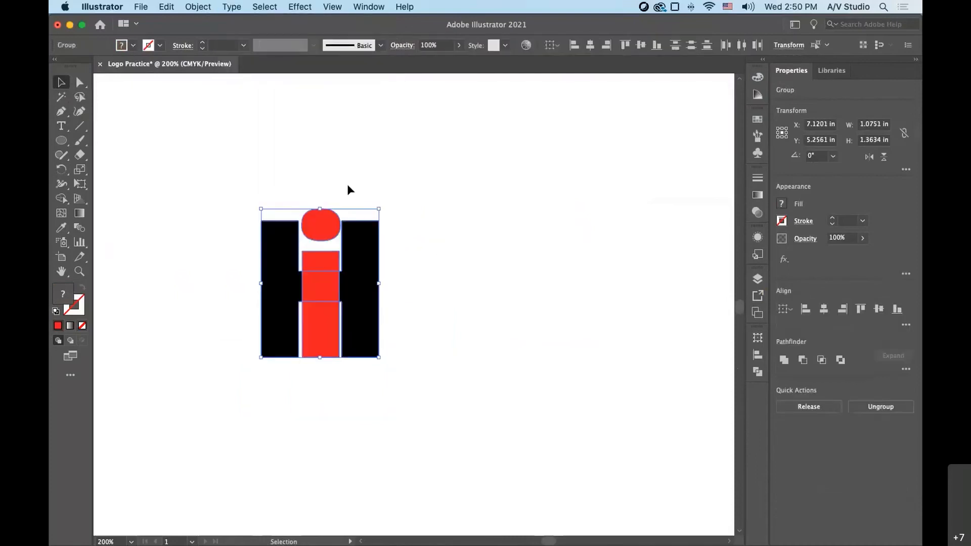
# - Stretch the outlined red i upward to about 1.76 in tall, keeping its base on the H's baseline
pyautogui.click(326, 209)
pyautogui.moveTo(325, 208); pyautogui.dragTo(316, 166)
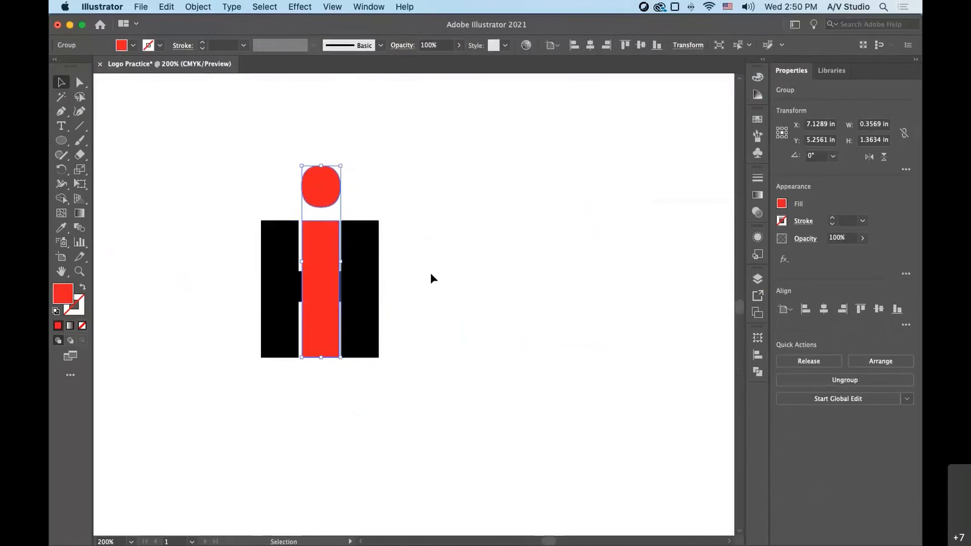
pyautogui.click(430, 278)
# - Widen the black H slightly to the right and recentre the red i between its two stems
pyautogui.click(356, 308)
pyautogui.moveTo(378, 292); pyautogui.dragTo(394, 289)
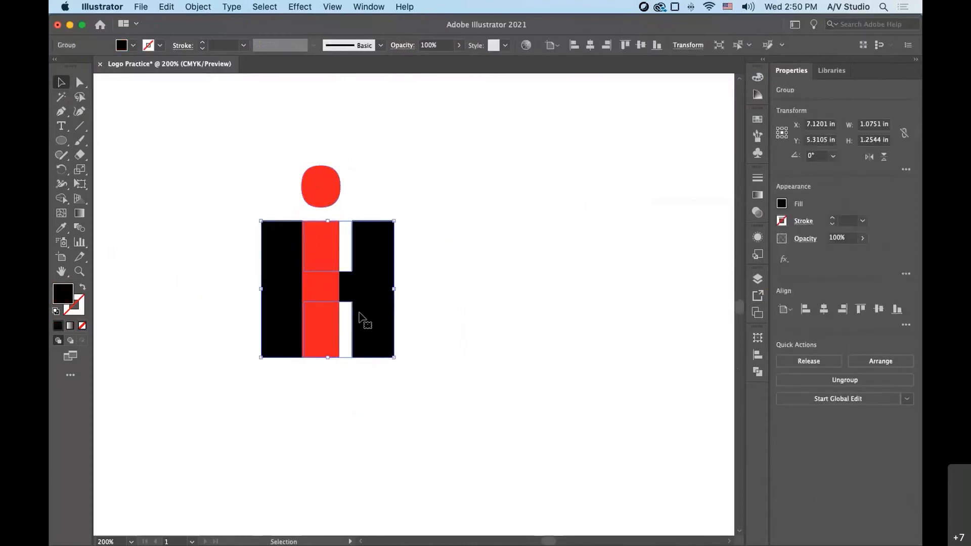
pyautogui.moveTo(321, 325); pyautogui.dragTo(328, 325)
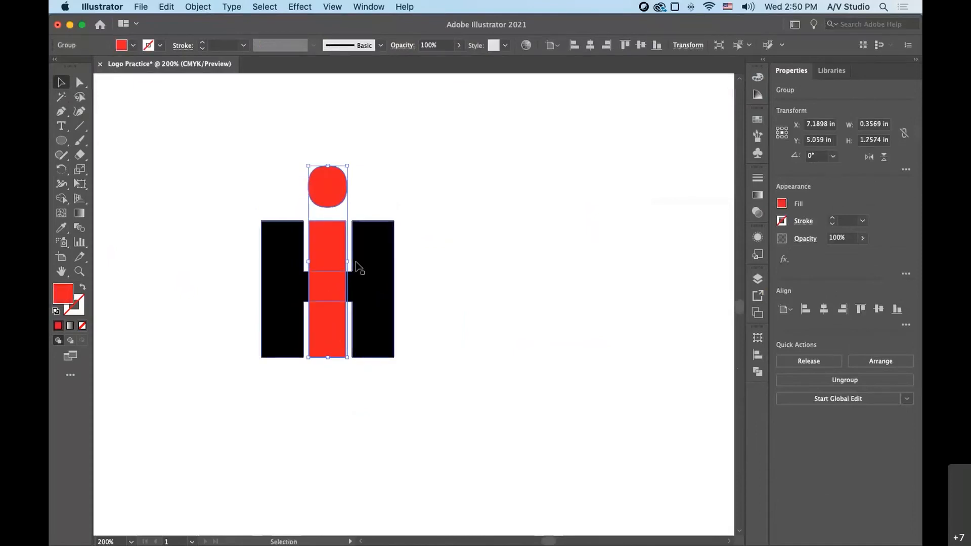
pyautogui.press('super+shift+a')
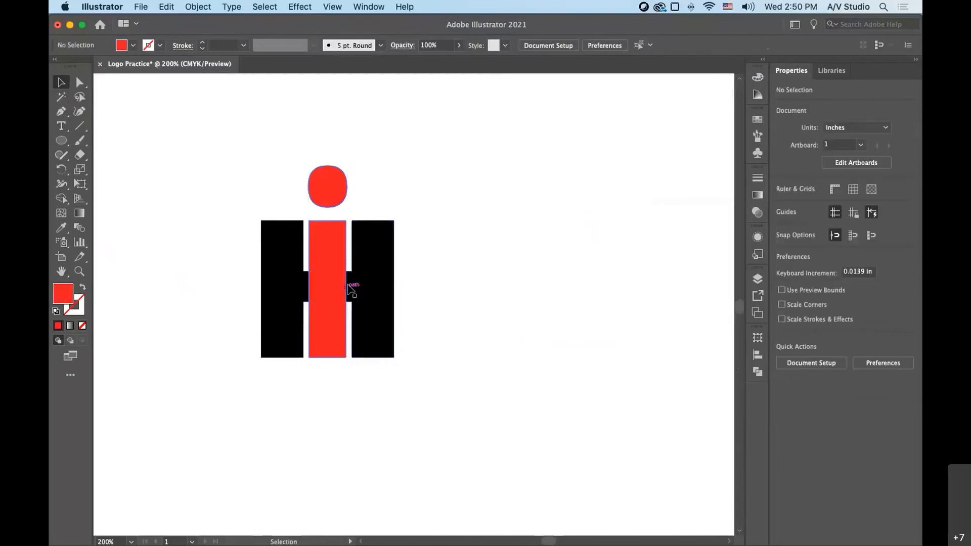
# - Give the red i a white 1 pt stroke to separate it from the H's crossbar
pyautogui.click(324, 261)
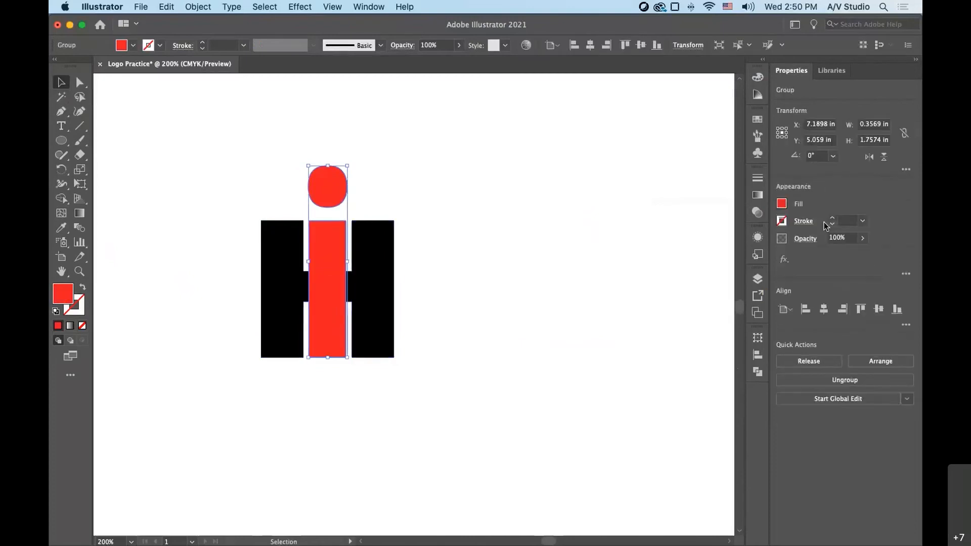
pyautogui.click(781, 221)
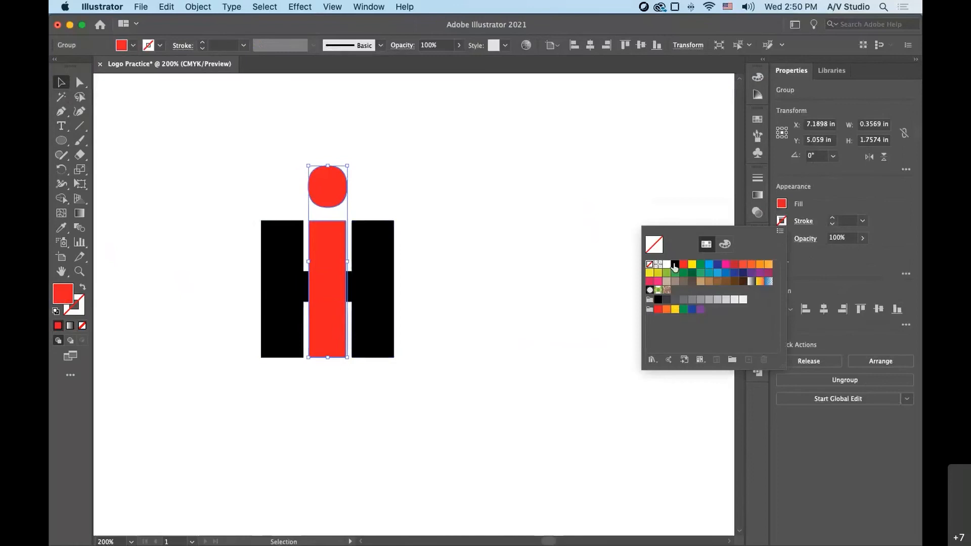
pyautogui.click(668, 265)
pyautogui.click(518, 275)
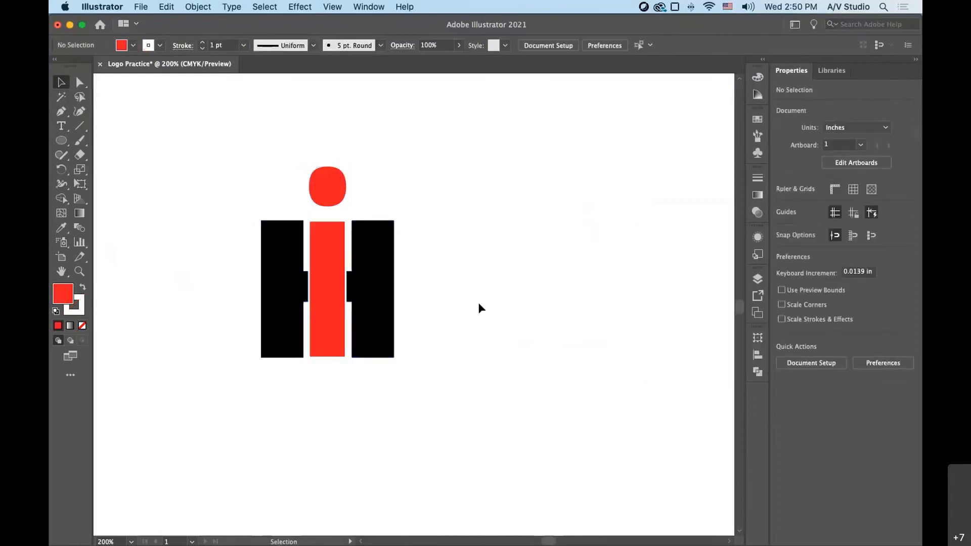
pyautogui.click(310, 252)
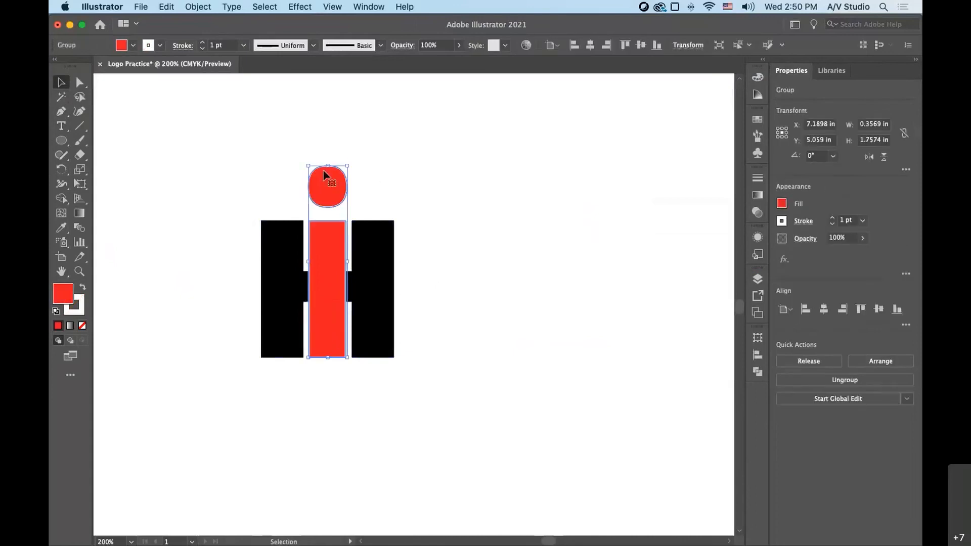
# - Select the black H and red i together and widen the pair to about 1.31 in
pyautogui.moveTo(327, 167); pyautogui.dragTo(326, 168)
pyautogui.click(358, 375)
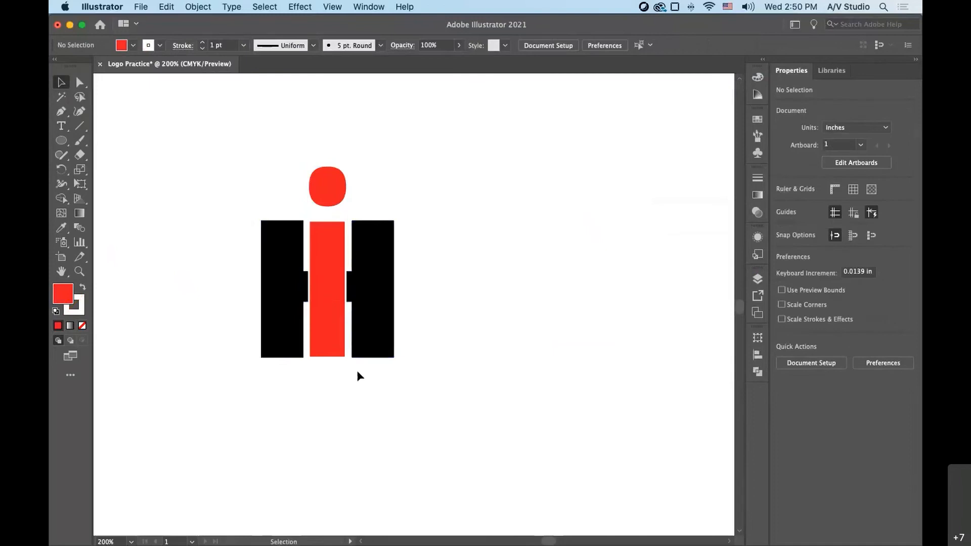
pyautogui.click(346, 353)
pyautogui.click(559, 353)
pyautogui.moveTo(214, 171); pyautogui.dragTo(489, 381)
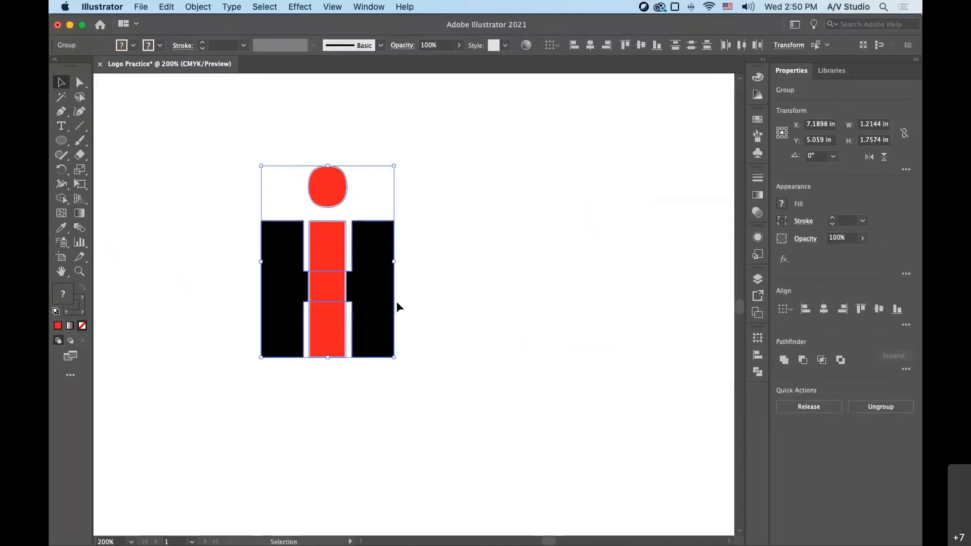
pyautogui.moveTo(394, 262); pyautogui.dragTo(404, 262)
# - Move the H and i pair up and left to free space beside it
pyautogui.moveTo(450, 325); pyautogui.dragTo(250, 179)
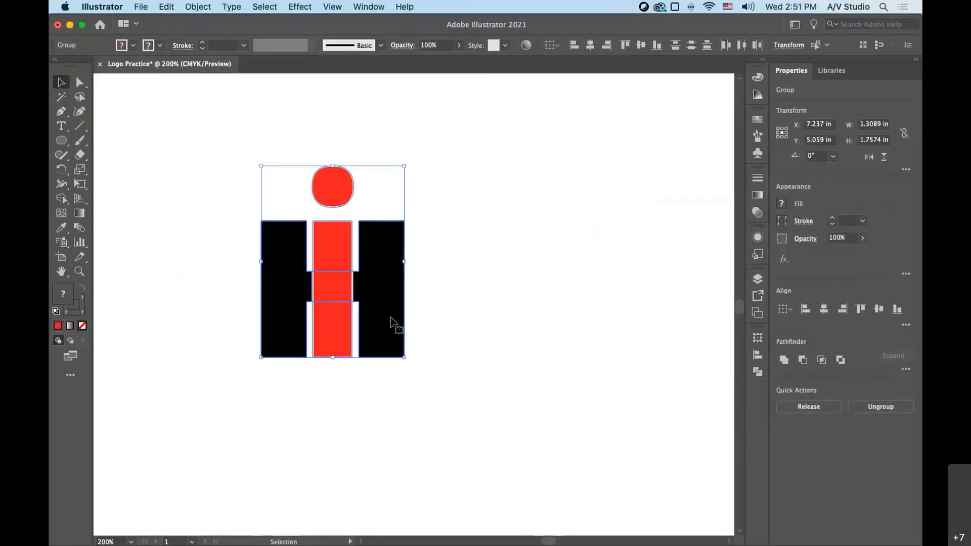
pyautogui.moveTo(391, 318); pyautogui.dragTo(275, 267)
pyautogui.click(180, 350)
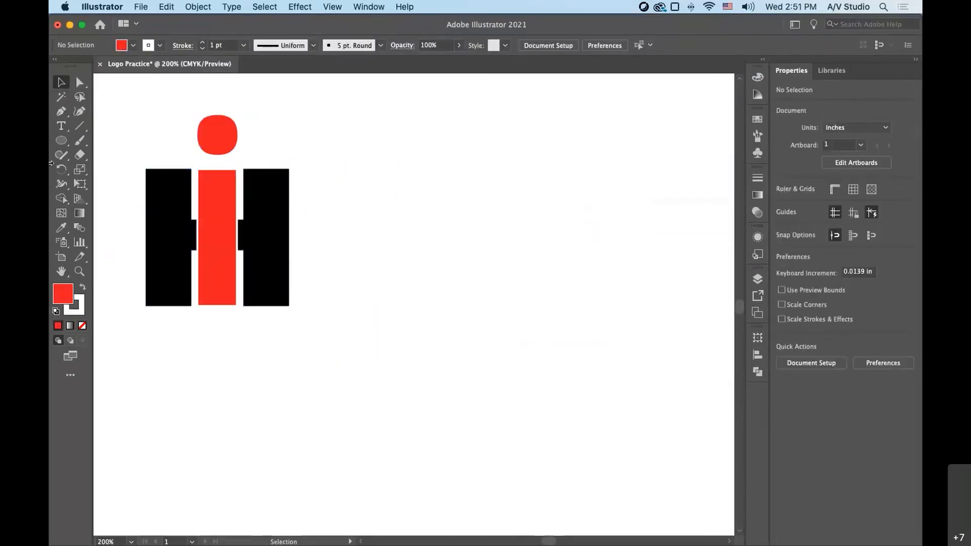
# - Add the two-line text "International Harvester" in Open Sans SemiBold, right of the H and i logo
pyautogui.click(62, 126)
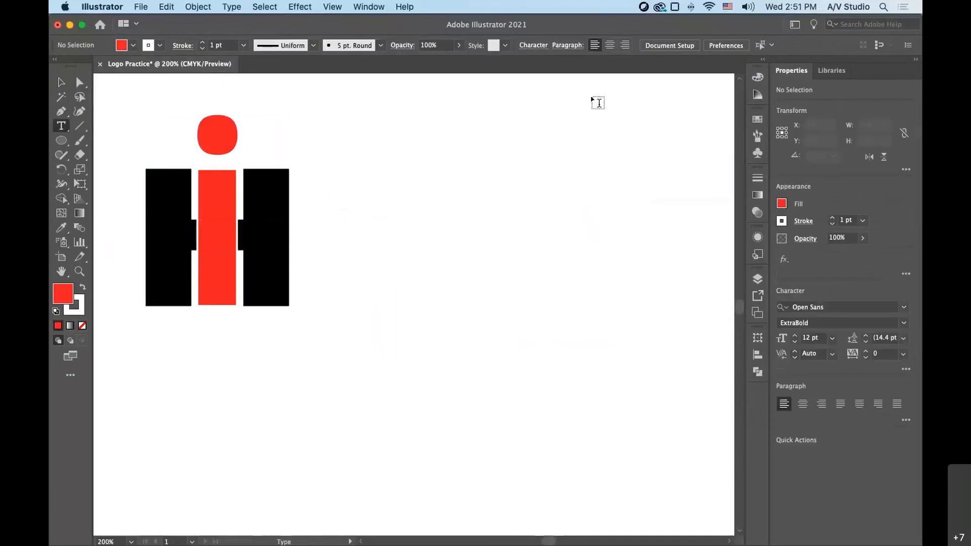
pyautogui.click(346, 184)
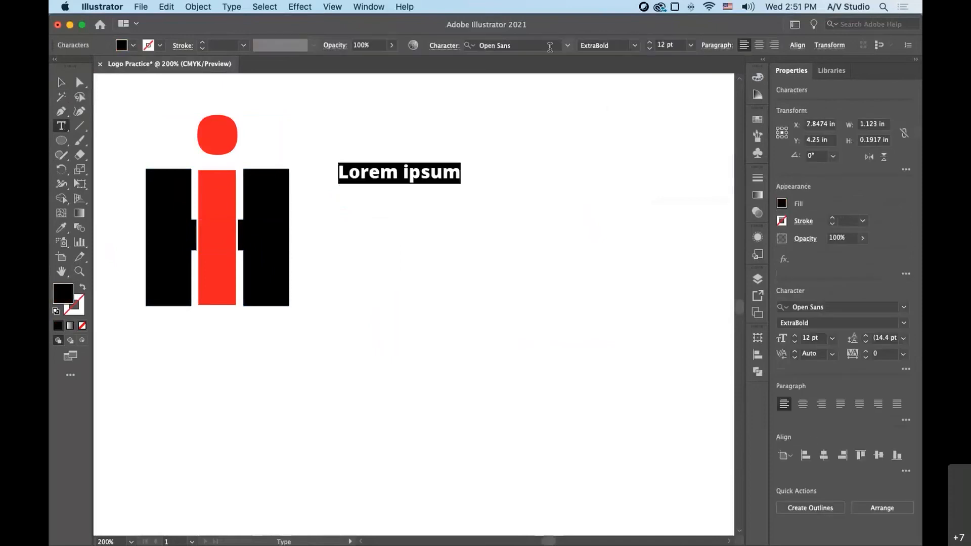
pyautogui.click(636, 46)
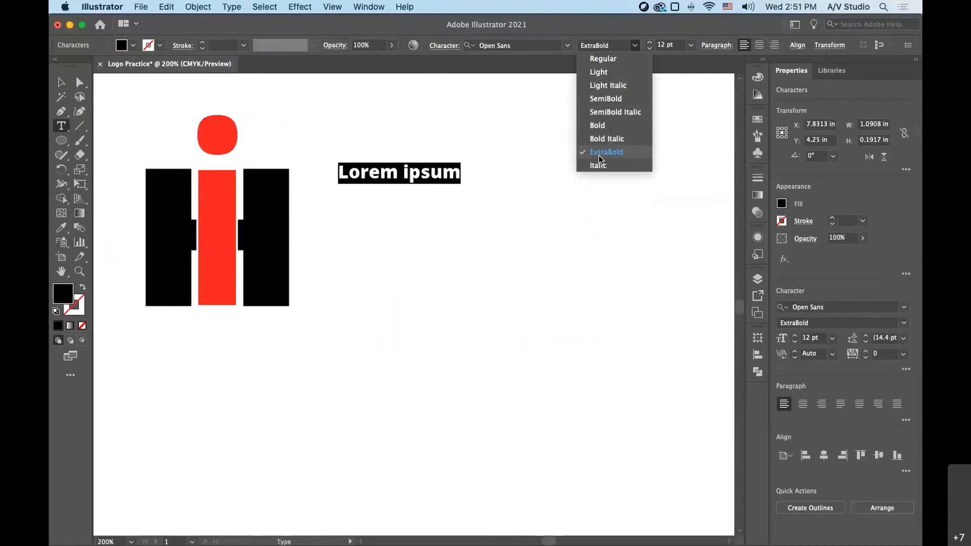
pyautogui.click(606, 100)
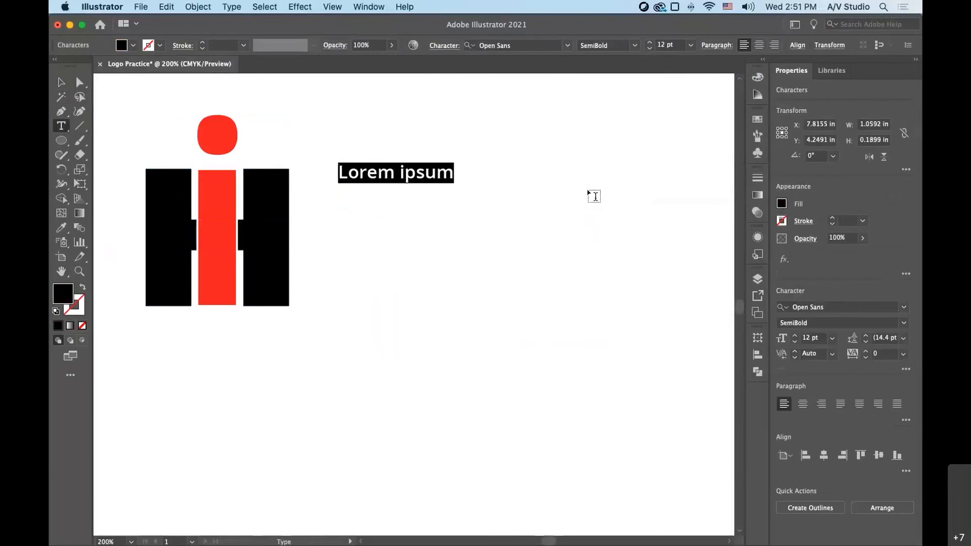
pyautogui.write('INter')
pyautogui.press('BackSpace')
pyautogui.press('BackSpace')
pyautogui.press('BackSpace')
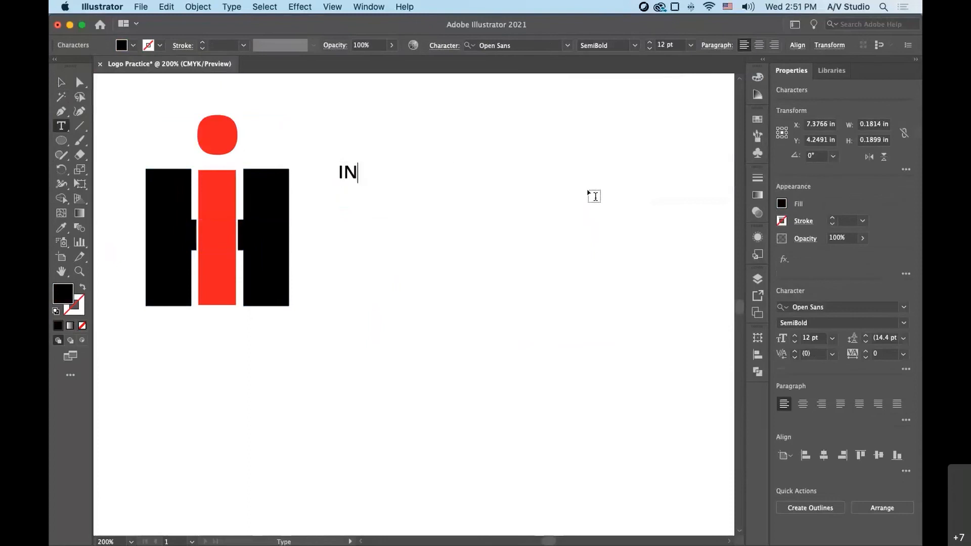
pyautogui.press('BackSpace')
pyautogui.write('nternational')
pyautogui.press('Return')
pyautogui.write('Har')
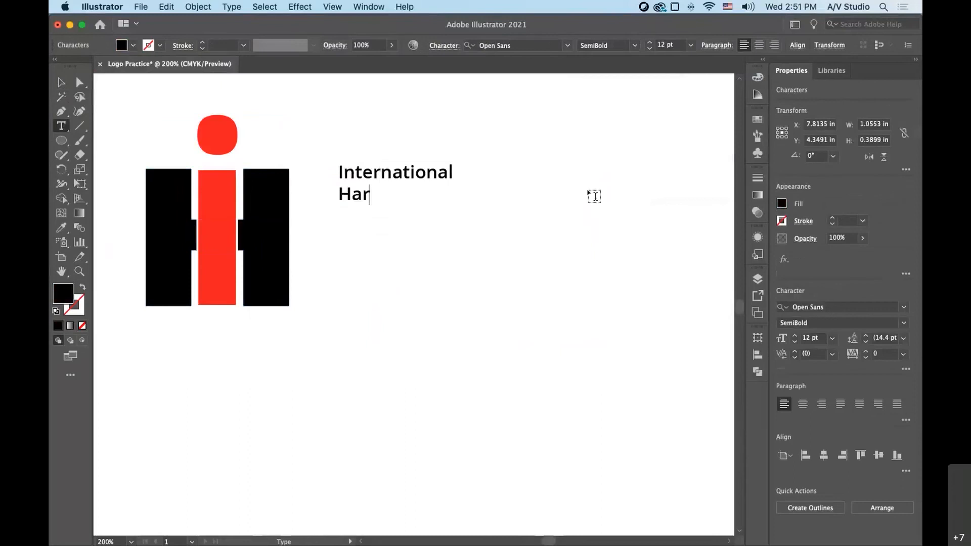
pyautogui.write('vester')
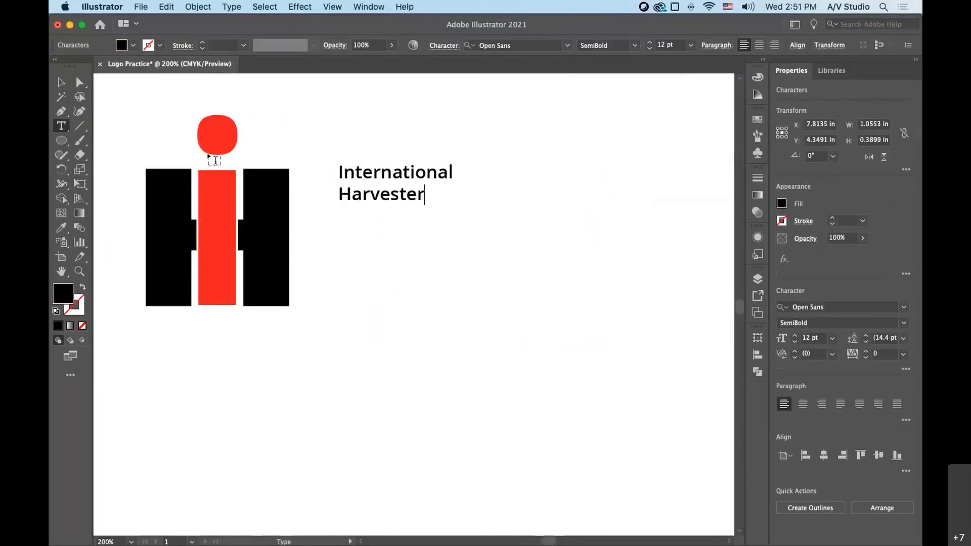
# - Place the International Harvester text against the H's right stem, enlarge it to about 26 pt, and delete it
pyautogui.click(62, 84)
pyautogui.moveTo(371, 176); pyautogui.dragTo(345, 281)
pyautogui.moveTo(408, 265); pyautogui.dragTo(545, 160)
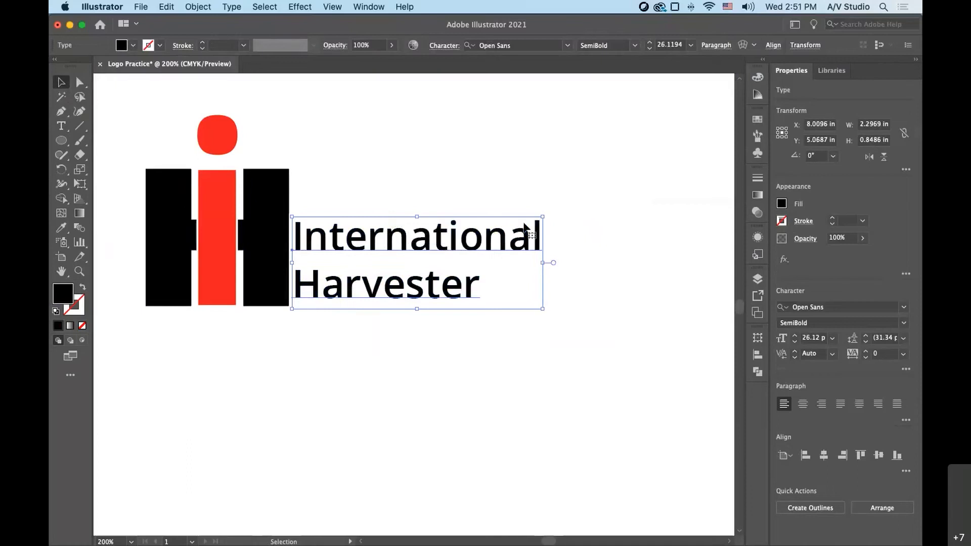
pyautogui.press('Delete')
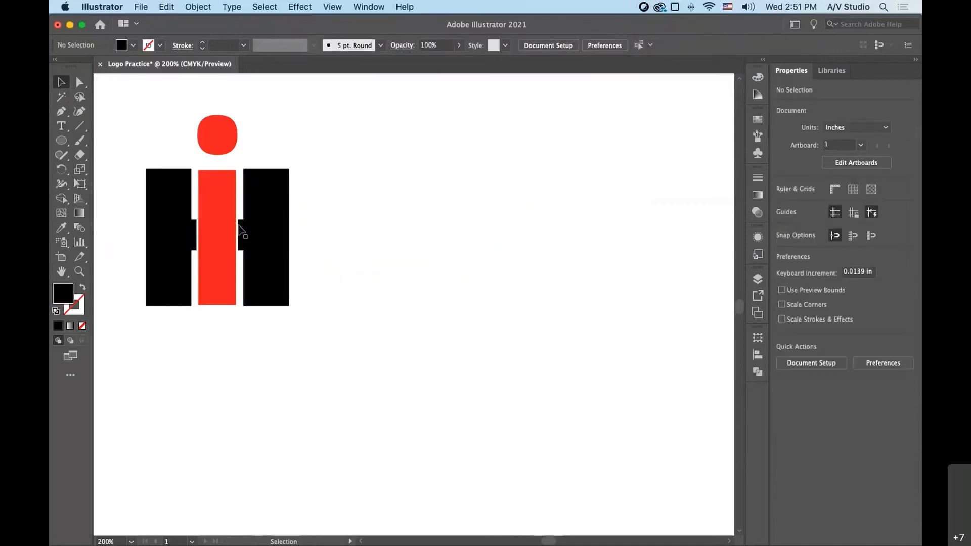
# - Shift the whole H and i logo slightly further up and left, and deselect it
pyautogui.moveTo(136, 132); pyautogui.dragTo(281, 275)
pyautogui.moveTo(282, 275); pyautogui.dragTo(272, 268)
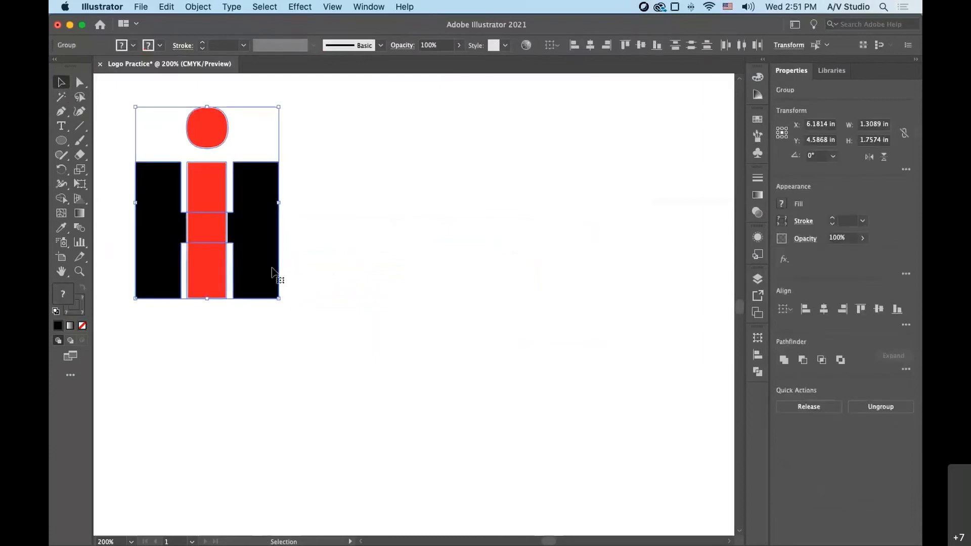
pyautogui.click(415, 316)
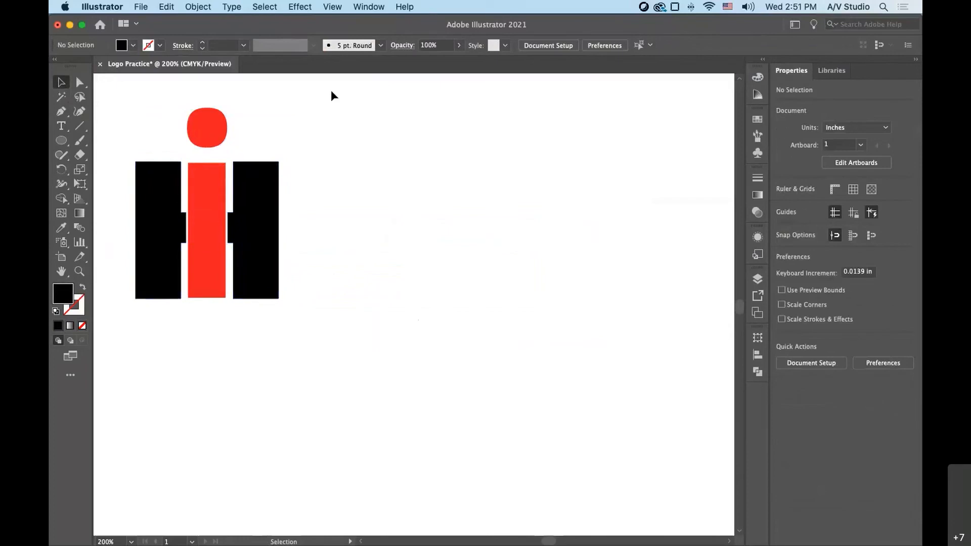
# - Add a letter G right of the logo in Open Sans ExtraBold and enlarge it to about 106 pt
pyautogui.click(61, 127)
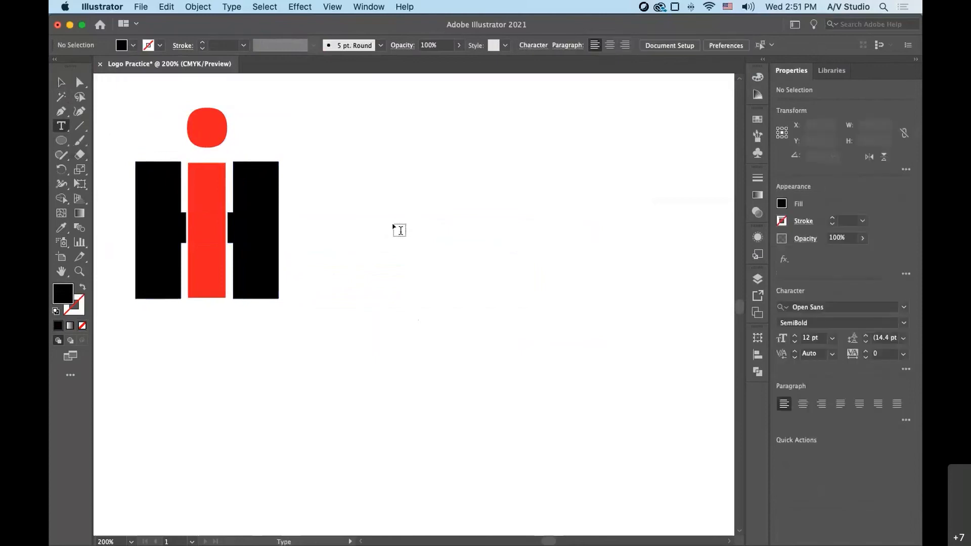
pyautogui.click(416, 236)
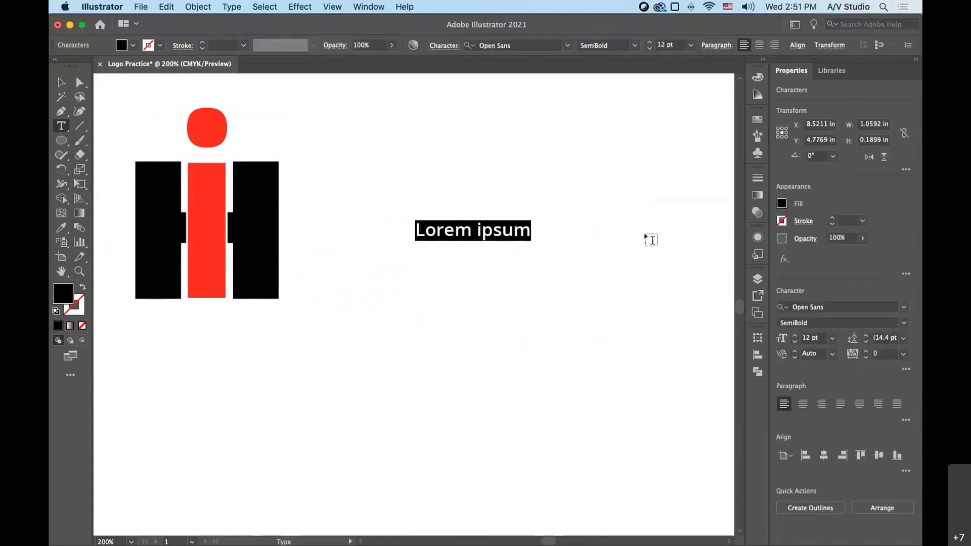
pyautogui.write('G')
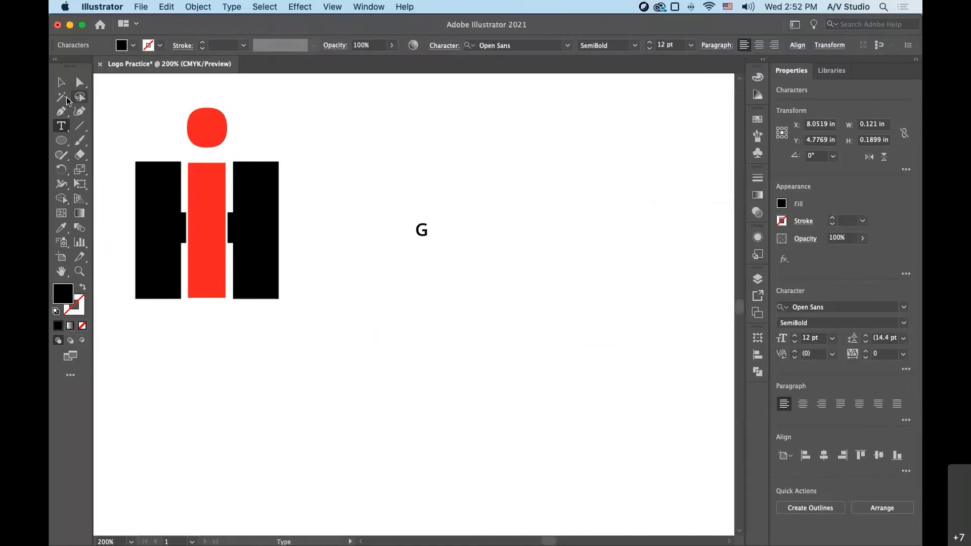
pyautogui.click(61, 81)
pyautogui.click(635, 45)
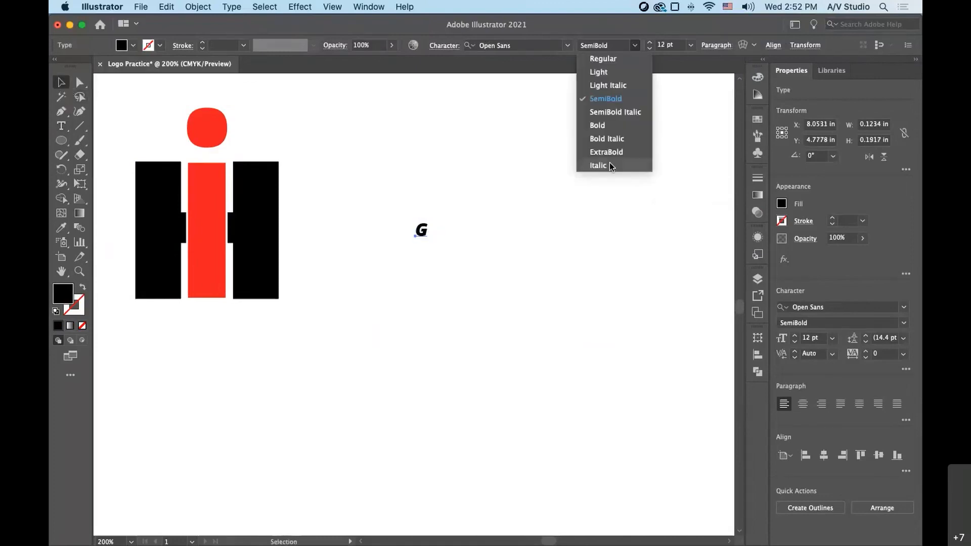
pyautogui.click(606, 152)
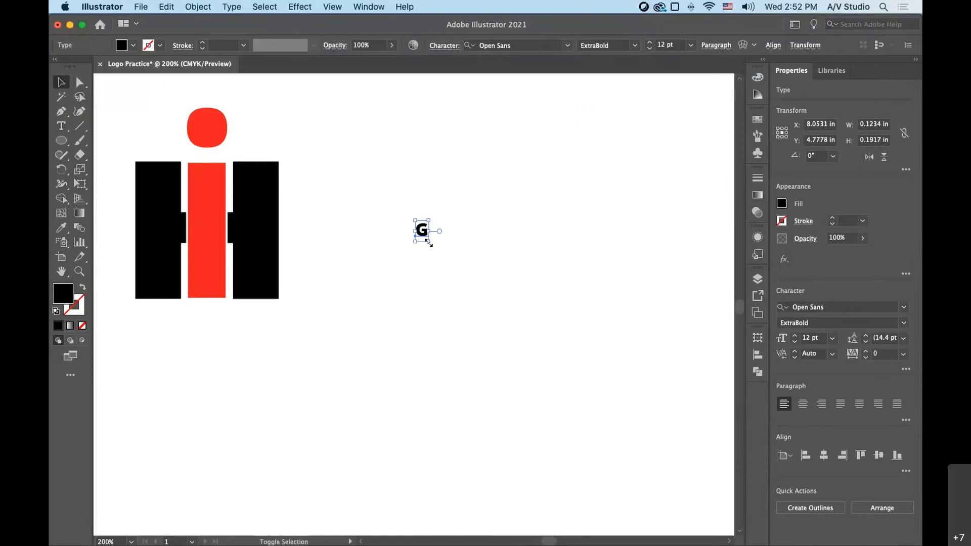
pyautogui.moveTo(429, 243); pyautogui.dragTo(540, 356)
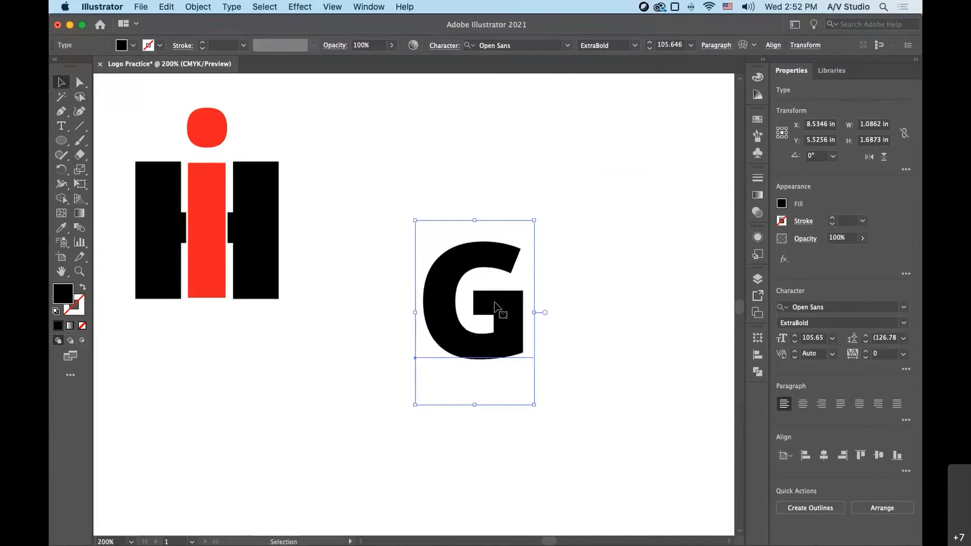
# - Reposition the large G beside the H and i logo and convert it to outlines
pyautogui.moveTo(494, 303); pyautogui.dragTo(465, 262)
pyautogui.press('super+shift+a')
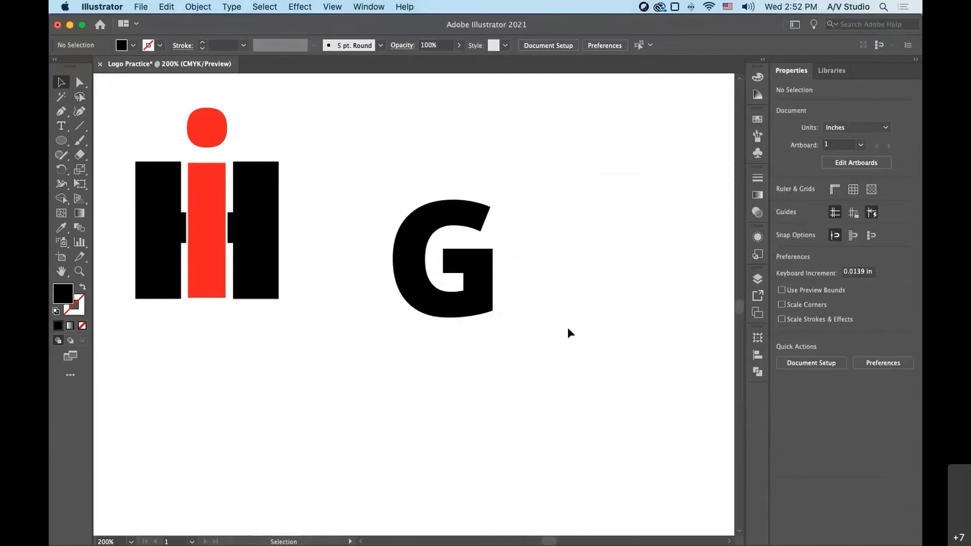
pyautogui.click(480, 279)
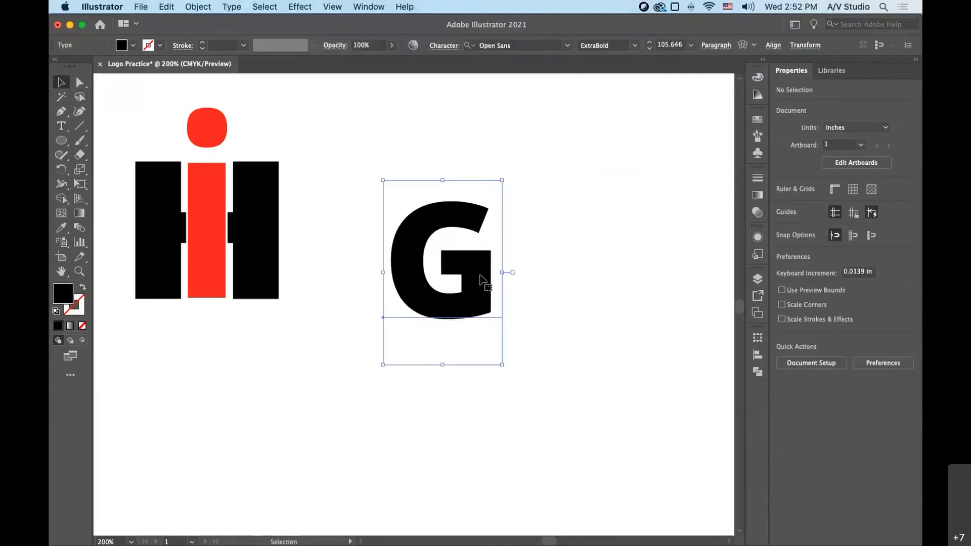
pyautogui.moveTo(455, 253); pyautogui.dragTo(490, 272)
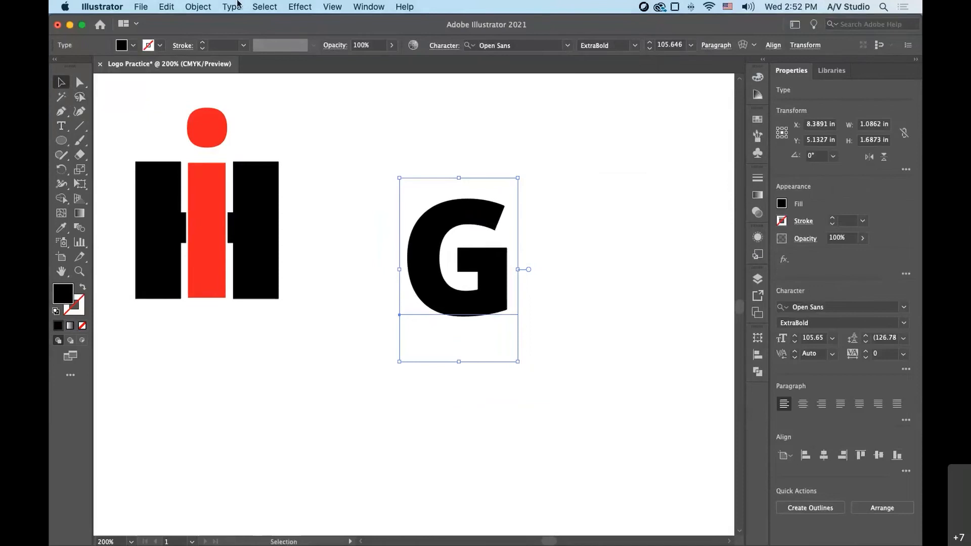
pyautogui.click(198, 6)
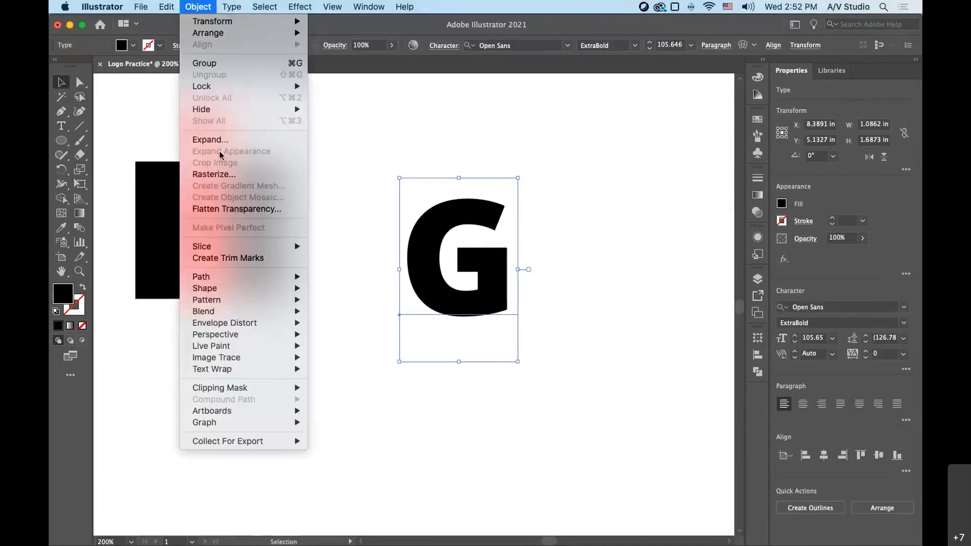
pyautogui.moveTo(232, 6)
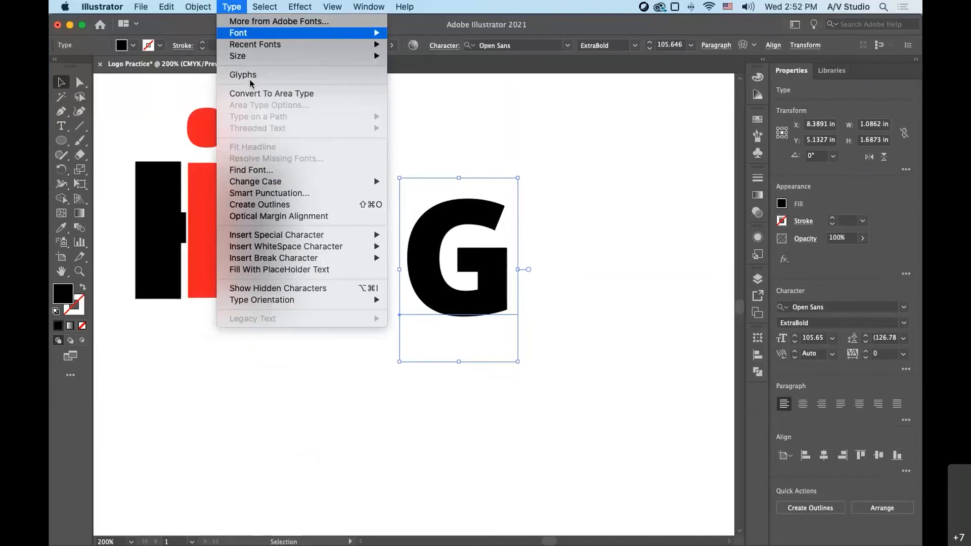
pyautogui.click(257, 208)
pyautogui.click(527, 308)
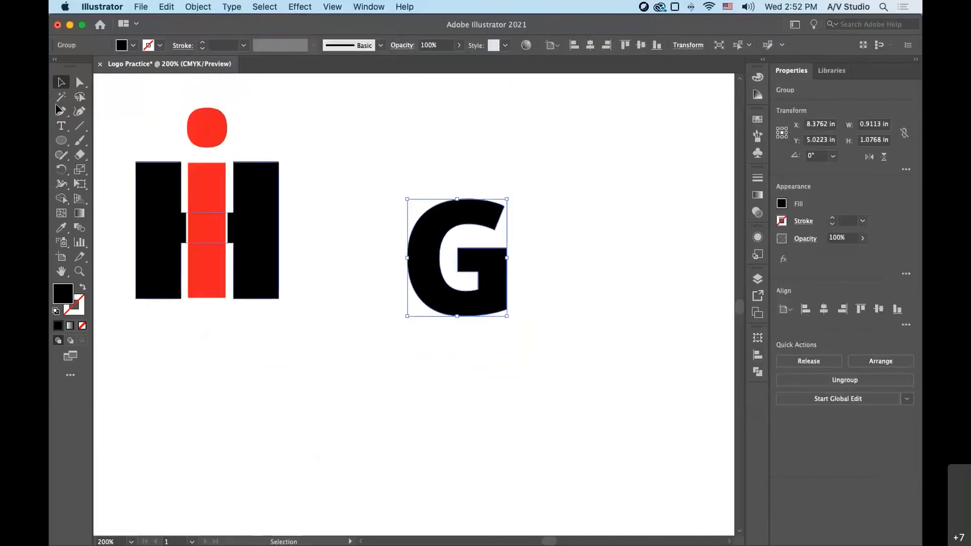
# - Draw a straight line about 1.27 in long at 315° from the upper-left corner of the G's crossbar
pyautogui.click(80, 127)
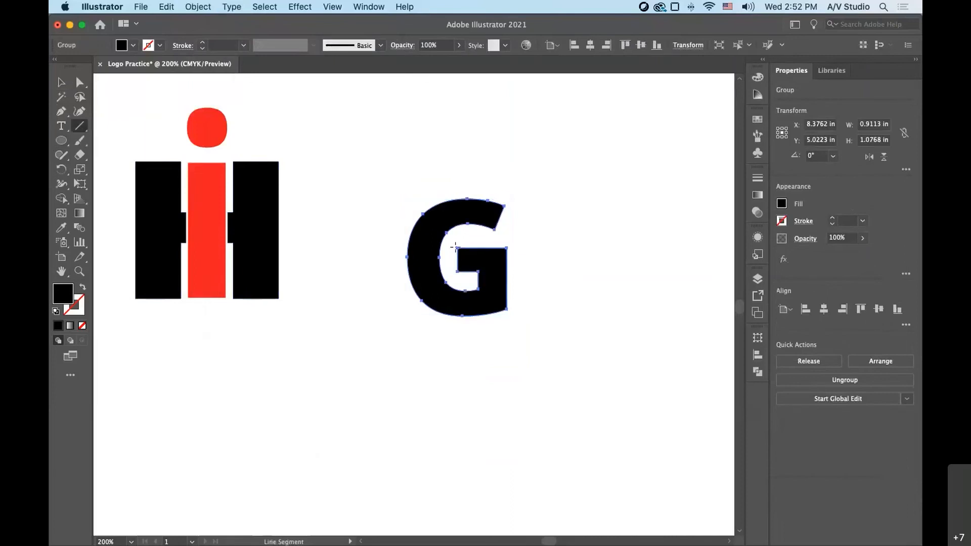
pyautogui.moveTo(458, 248); pyautogui.dragTo(557, 346)
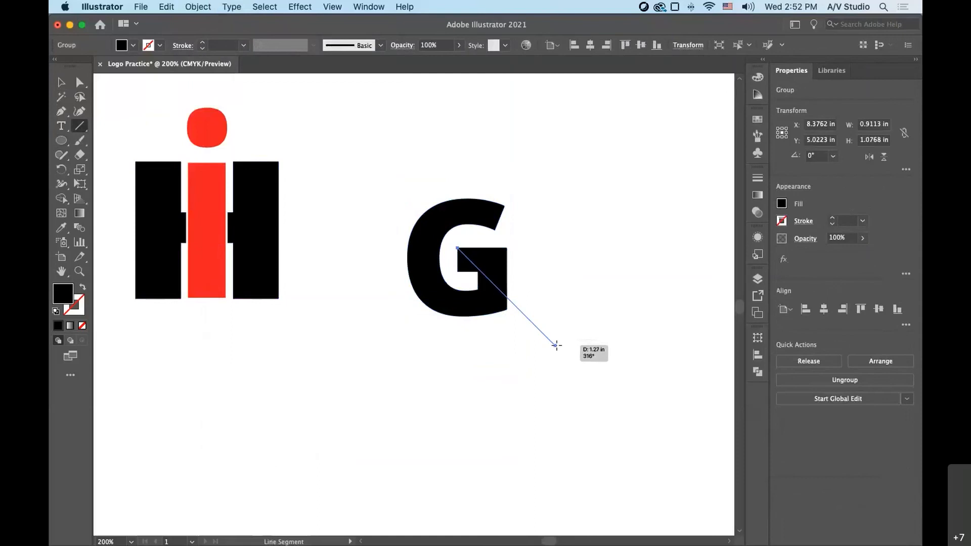
pyautogui.moveTo(556, 346); pyautogui.dragTo(556, 345)
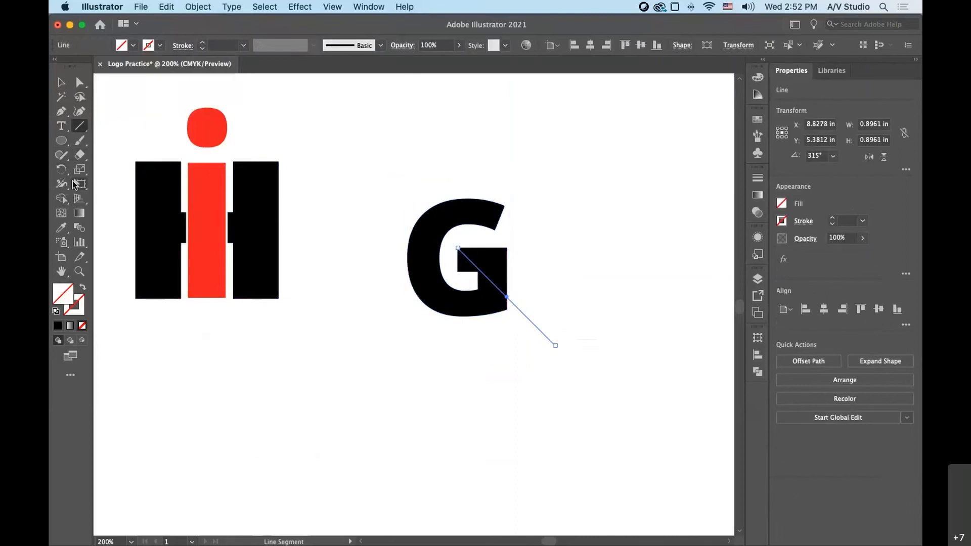
# - Rotate a copy of the diagonal line about its start at the G's crossbar corner so it runs straight down
pyautogui.click(61, 171)
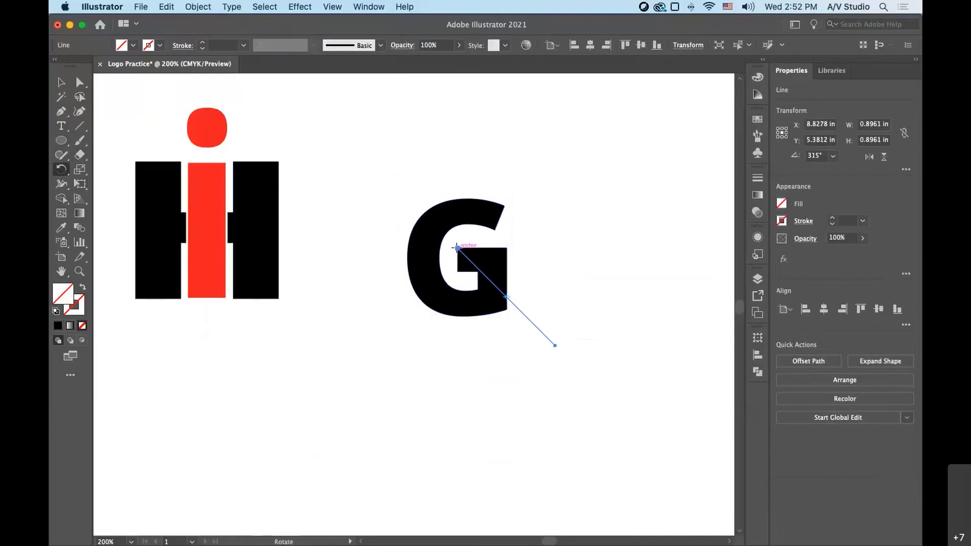
pyautogui.click(457, 248)
pyautogui.moveTo(556, 348); pyautogui.dragTo(460, 387)
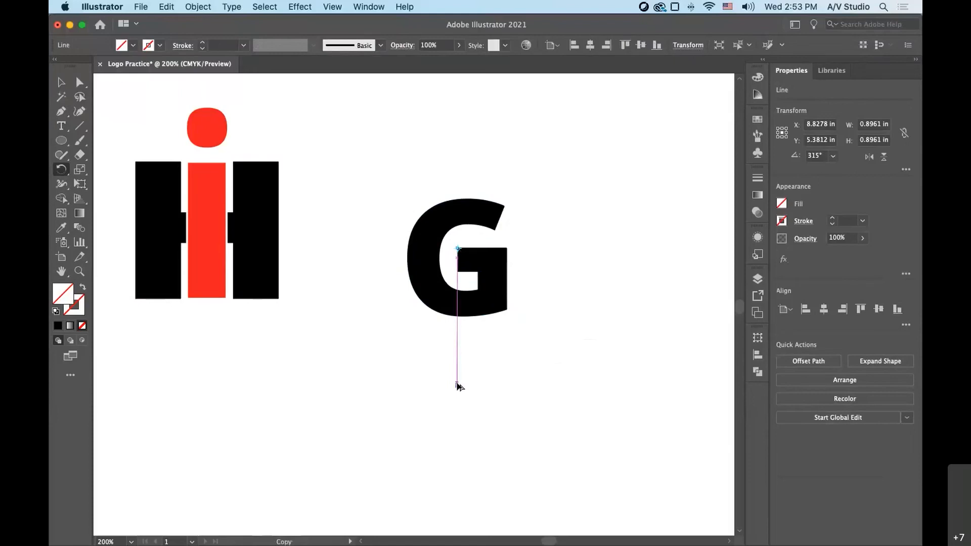
# - Select both lines starting at the G's crossbar corner and give them a black 1 pt stroke
pyautogui.click(64, 84)
pyautogui.moveTo(465, 425); pyautogui.dragTo(561, 314)
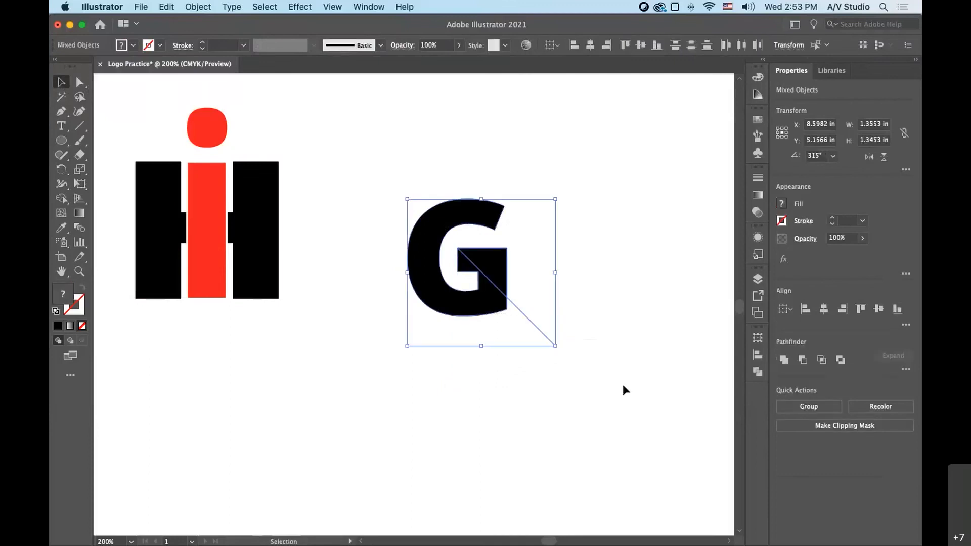
pyautogui.moveTo(598, 405); pyautogui.dragTo(406, 340)
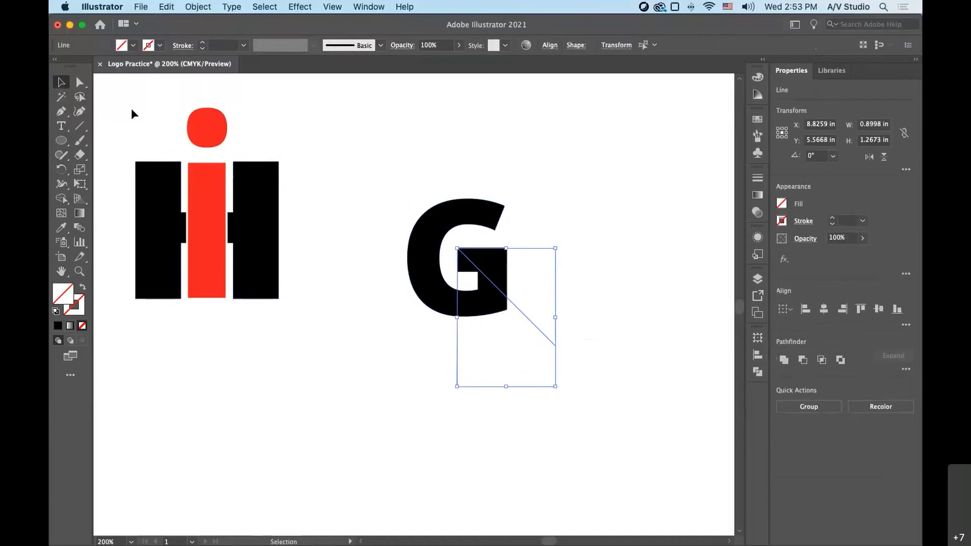
pyautogui.click(160, 46)
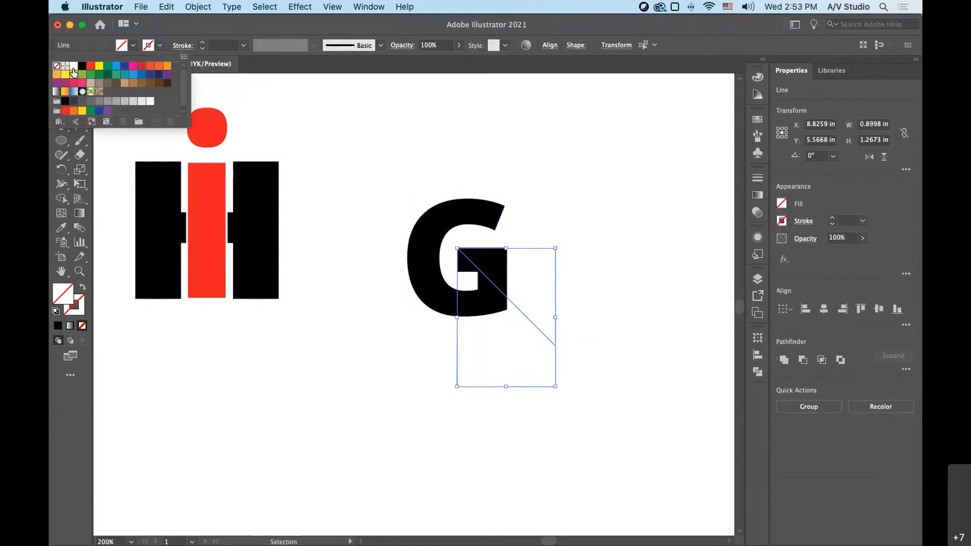
pyautogui.click(82, 66)
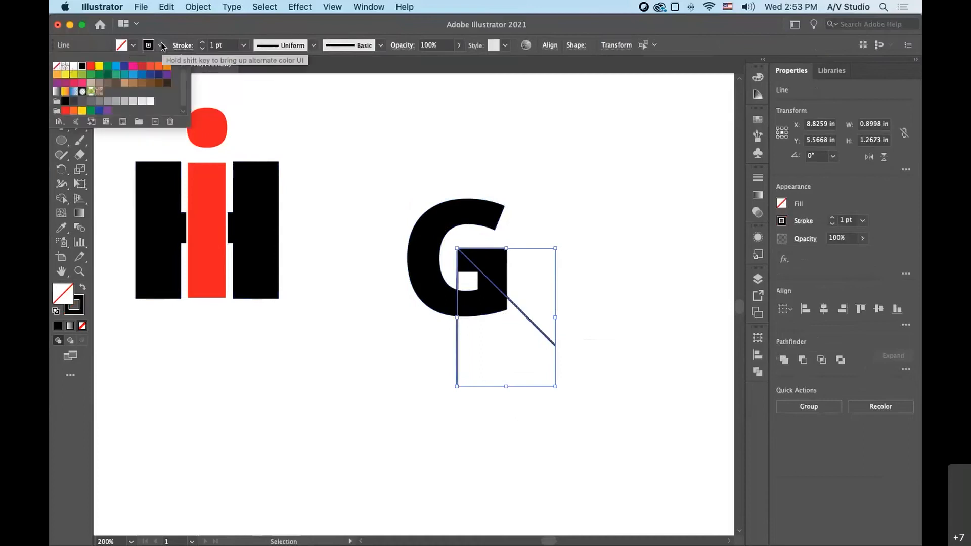
pyautogui.click(529, 458)
pyautogui.press('a')
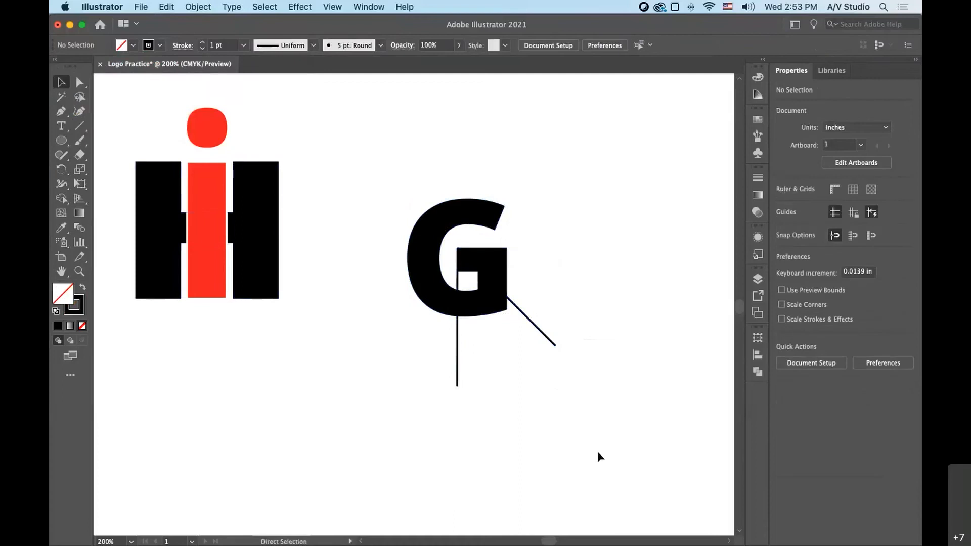
# - Rotate a copy of the vertical line 45° clockwise about its upper end at the G's crossbar corner
pyautogui.press('v')
pyautogui.click(456, 377)
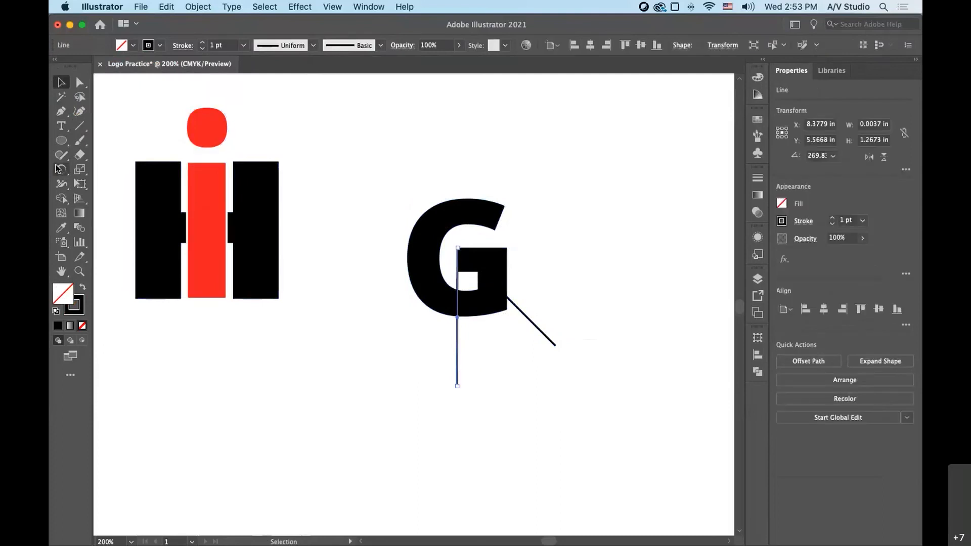
pyautogui.click(61, 169)
pyautogui.click(457, 248)
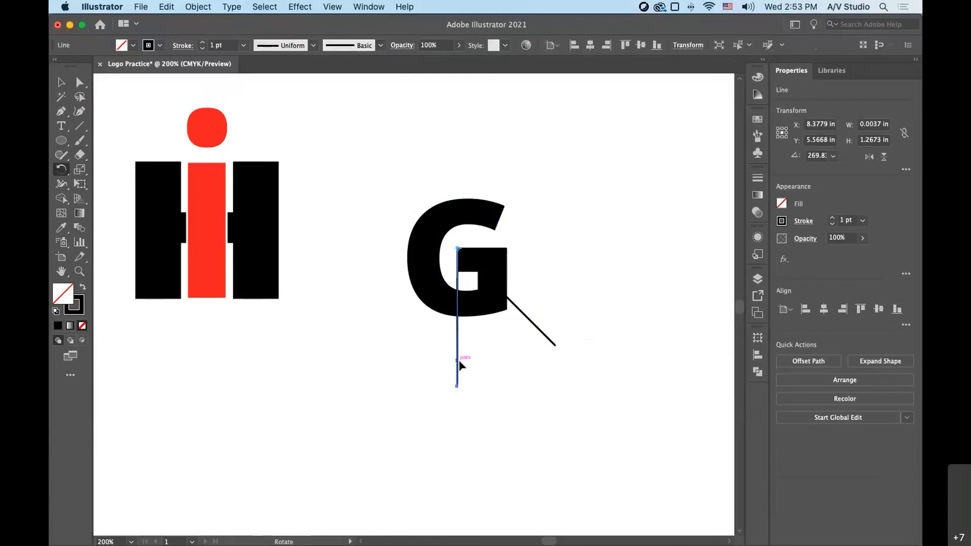
pyautogui.moveTo(460, 379); pyautogui.dragTo(390, 335)
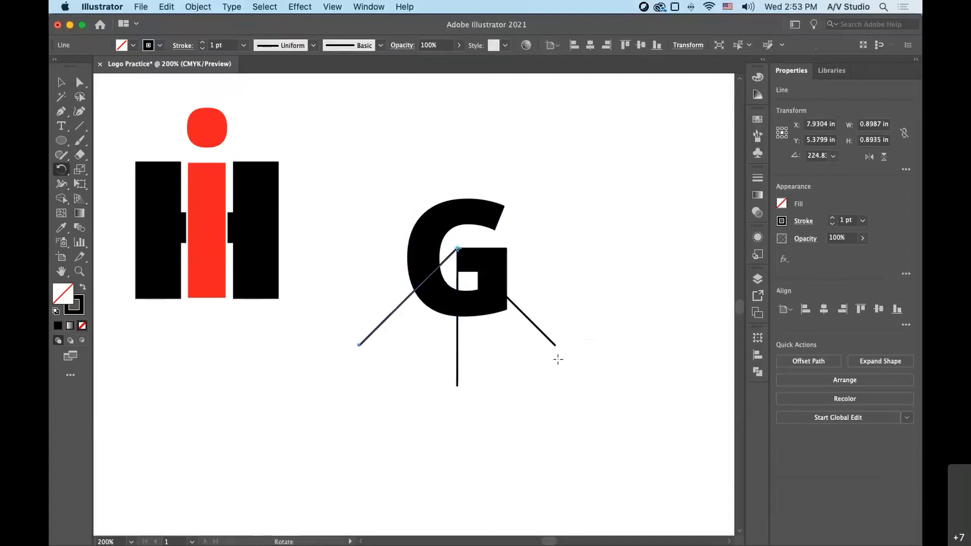
# - Repeat the rotated copy five times to complete a ring of eight lines radiating from the G's crossbar corner
pyautogui.press('super+d')
pyautogui.press('super+d')
pyautogui.press('super+d')
pyautogui.press('super+d')
pyautogui.press('super+d')
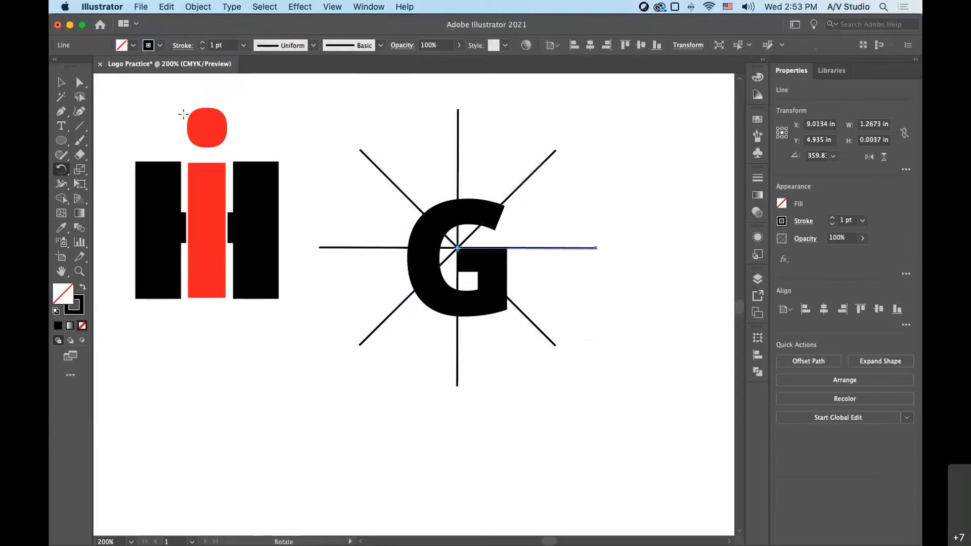
# - Select the G with all eight radial lines and split the letter along them using the Pathfinder Divide operation
pyautogui.click(62, 82)
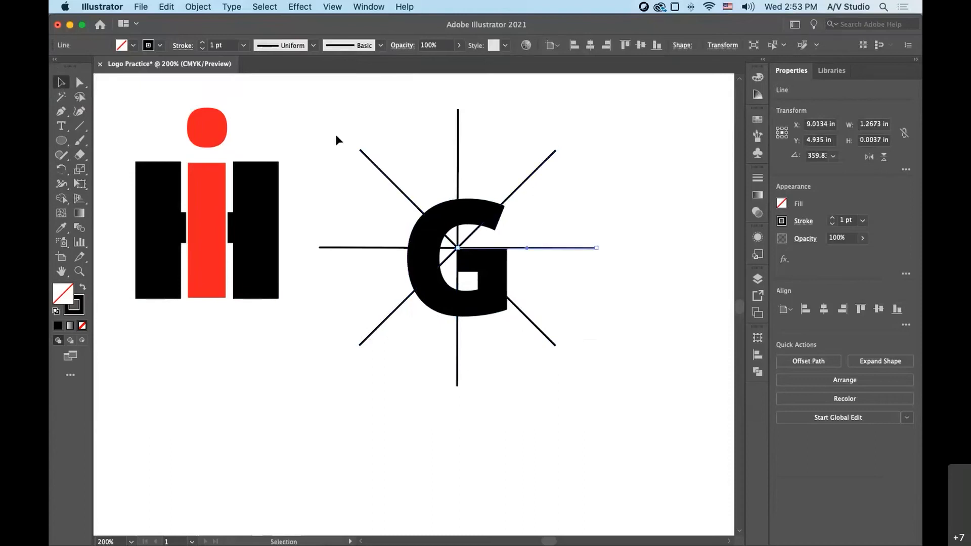
pyautogui.moveTo(336, 135); pyautogui.dragTo(603, 374)
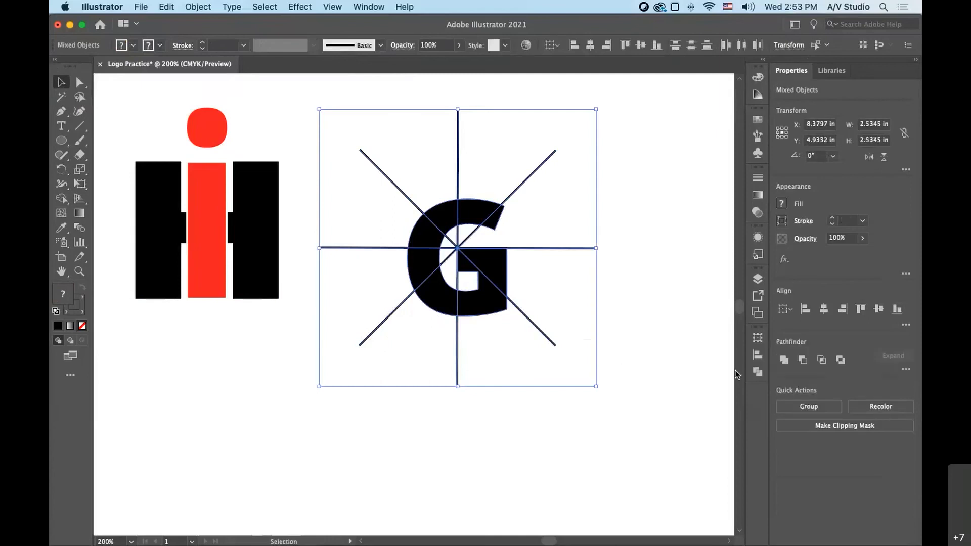
pyautogui.click(759, 377)
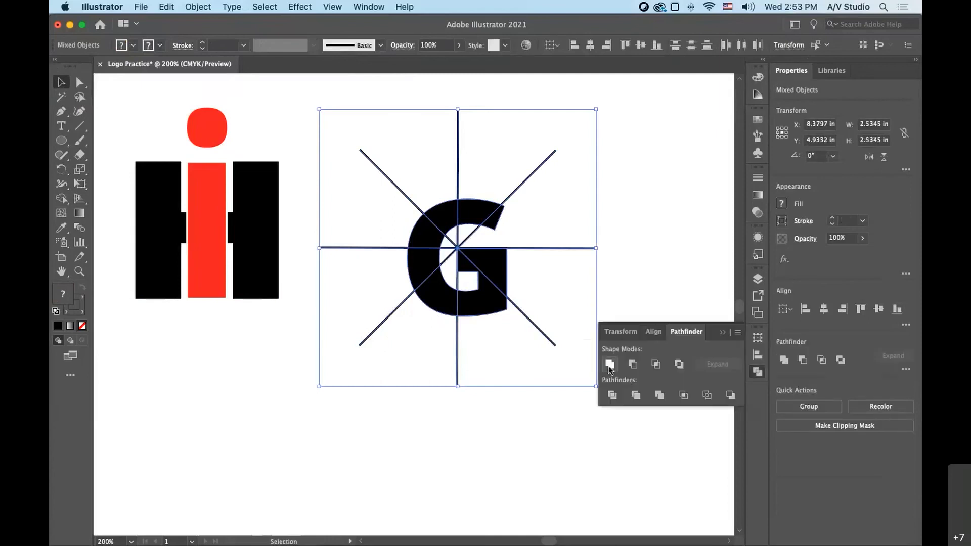
pyautogui.click(612, 396)
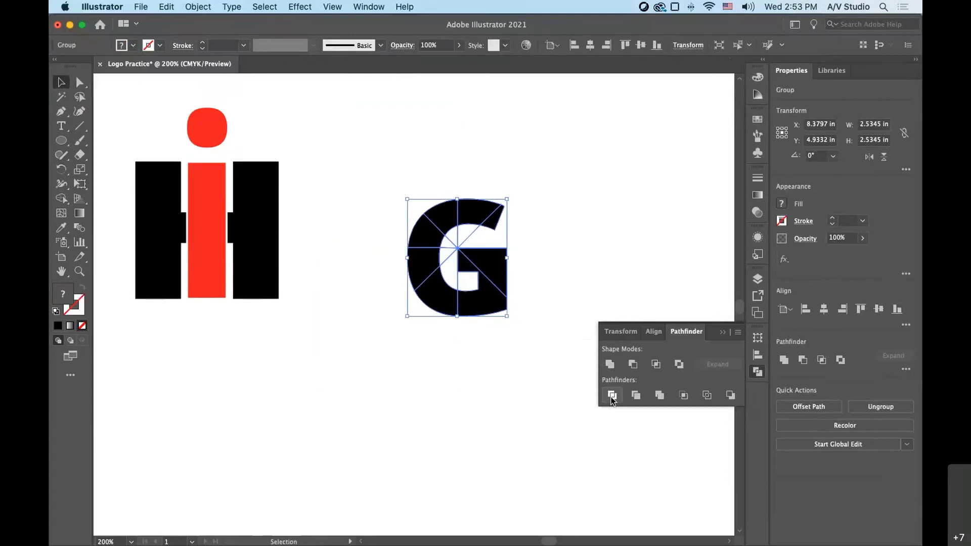
pyautogui.click(576, 258)
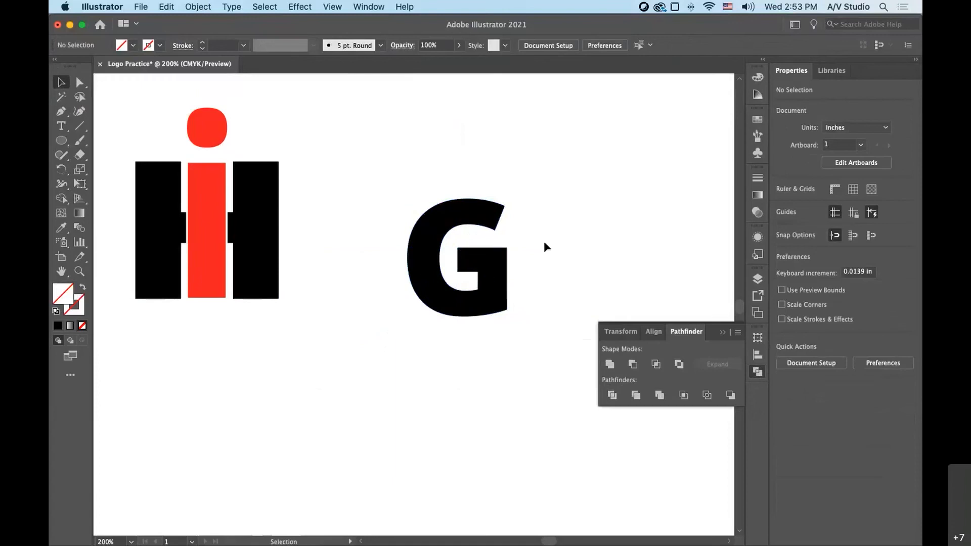
pyautogui.click(757, 377)
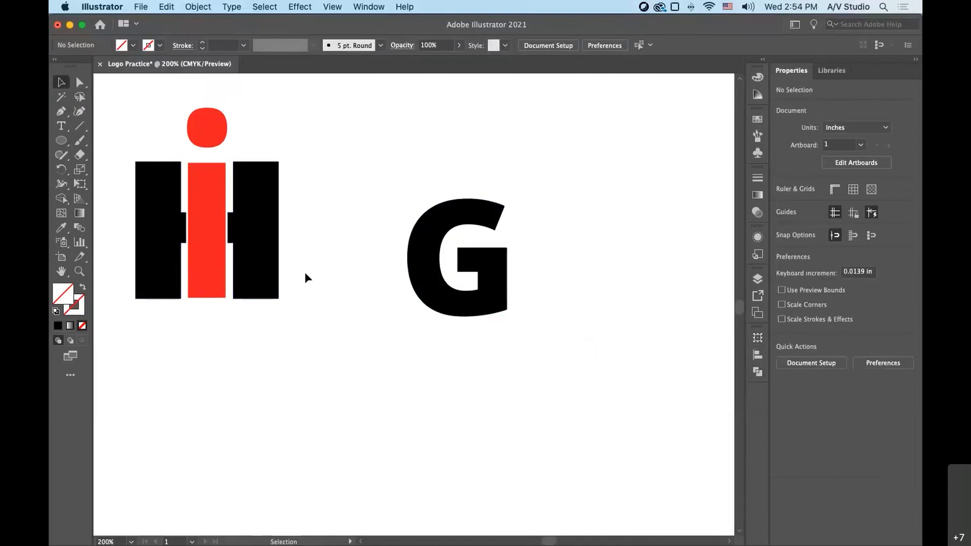
# - Move the divided G slightly toward the H and i logo and isolate its group for editing individual pieces
pyautogui.moveTo(431, 263); pyautogui.dragTo(375, 248)
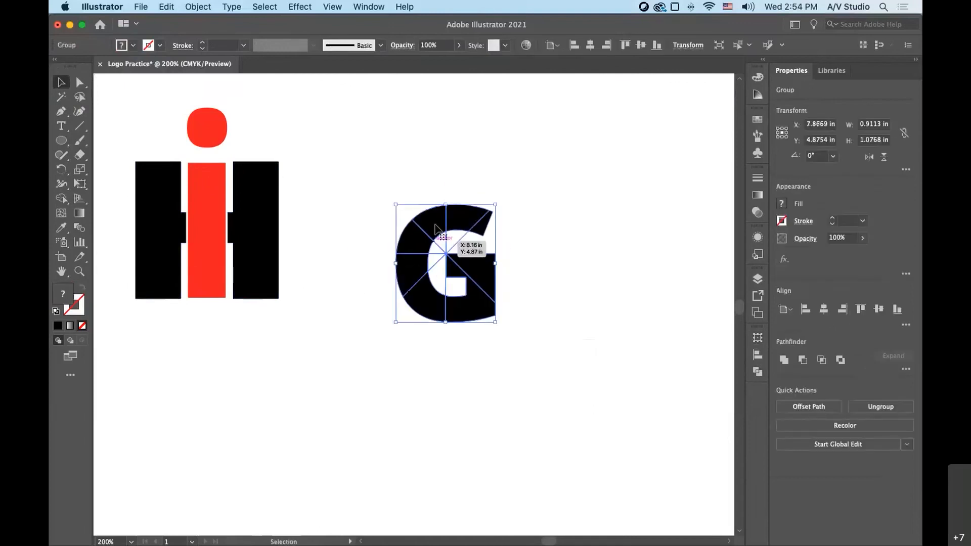
pyautogui.moveTo(419, 273); pyautogui.dragTo(420, 274)
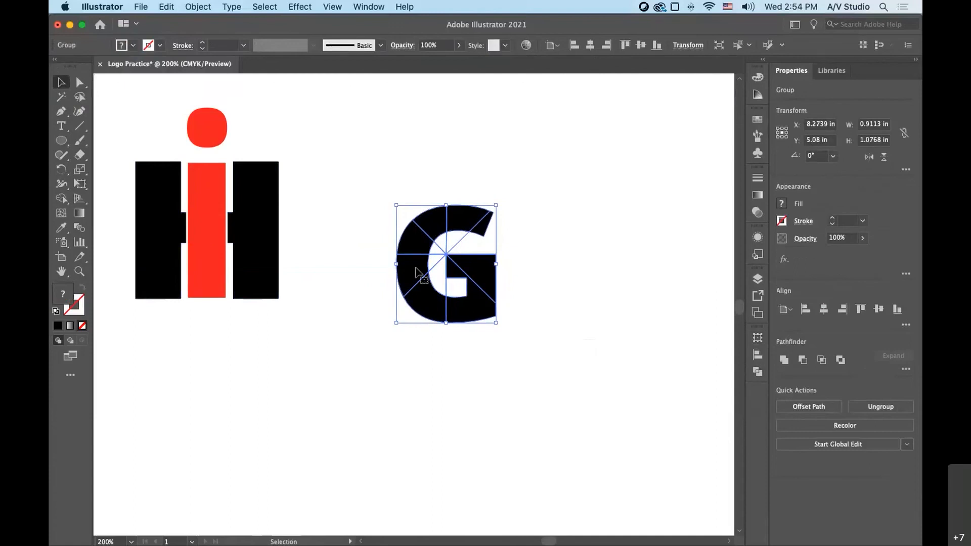
pyautogui.doubleClick(416, 273)
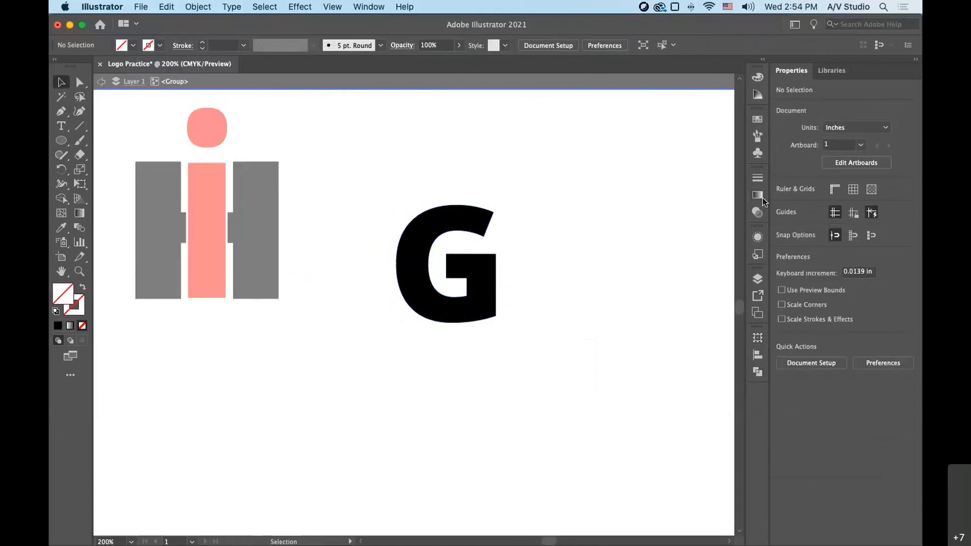
# - Fill the two pieces of the G's upper arm, from the tip to the top centre, with the red swatch
pyautogui.click(754, 122)
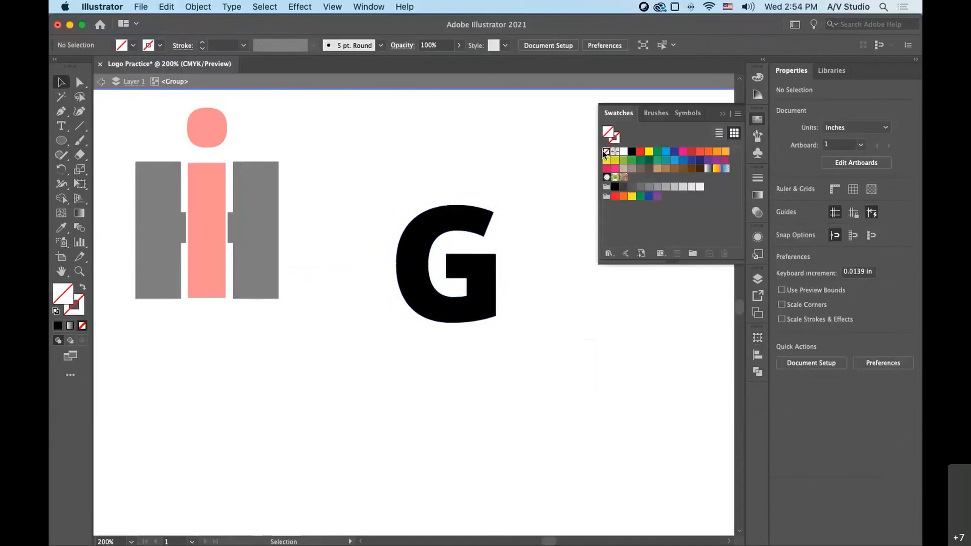
pyautogui.click(483, 230)
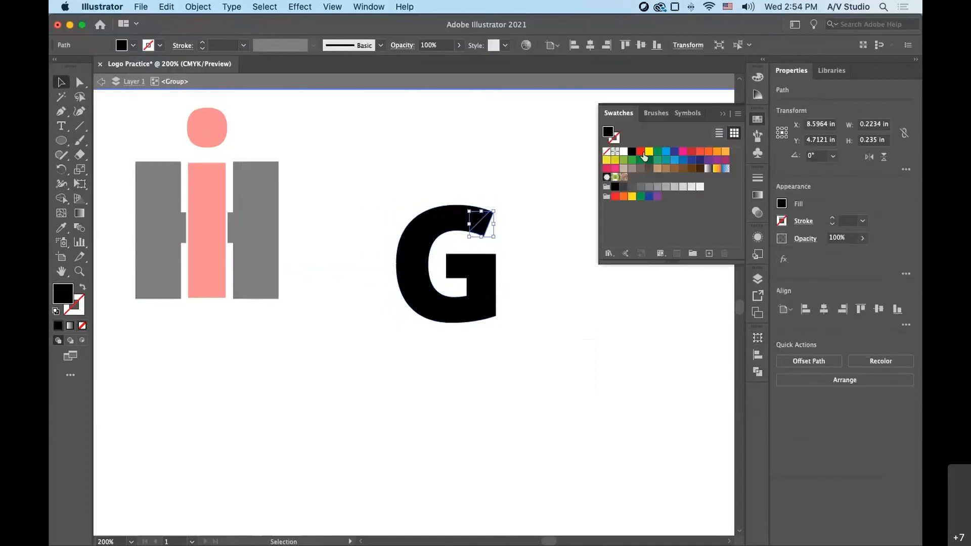
pyautogui.click(641, 153)
pyautogui.click(465, 223)
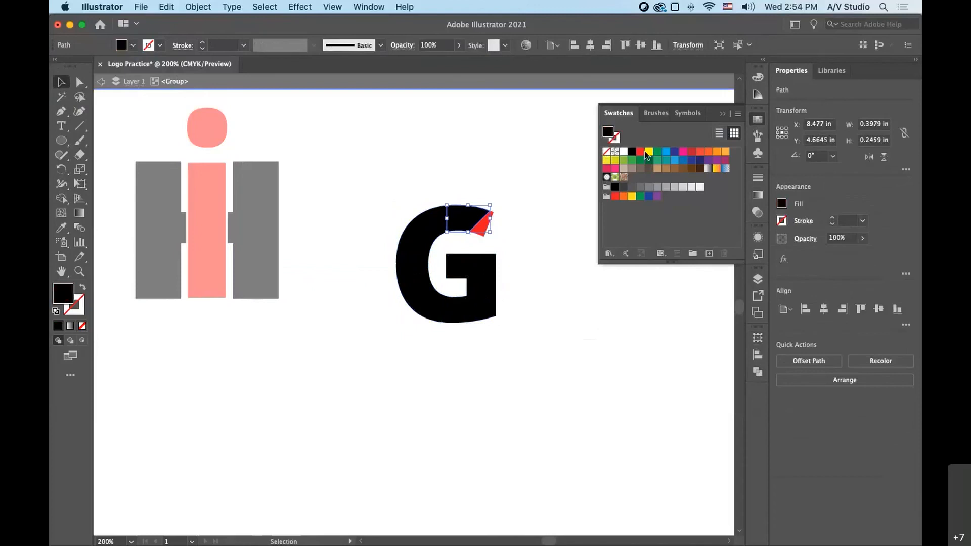
pyautogui.click(645, 155)
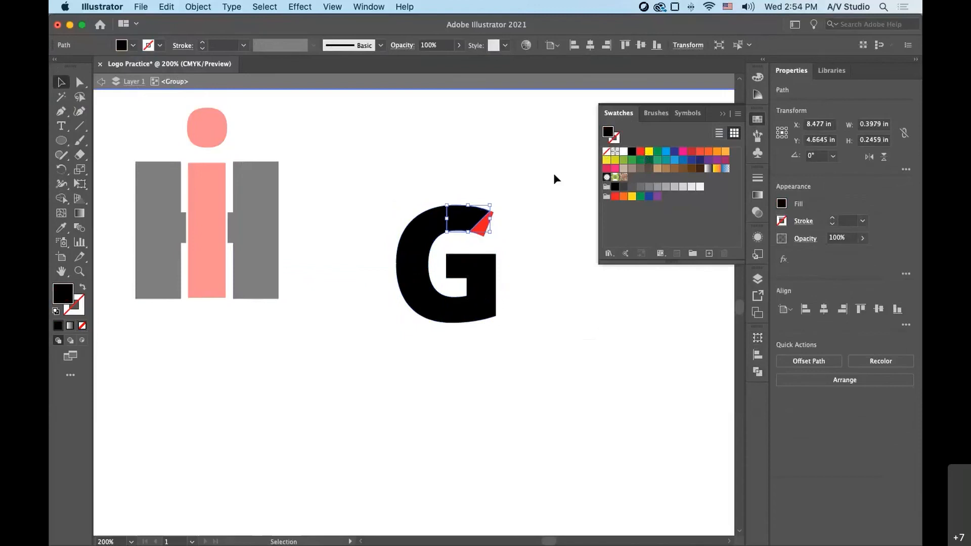
# - Fill the two pieces of the G's upper-left curve with CMYK Yellow
pyautogui.click(424, 227)
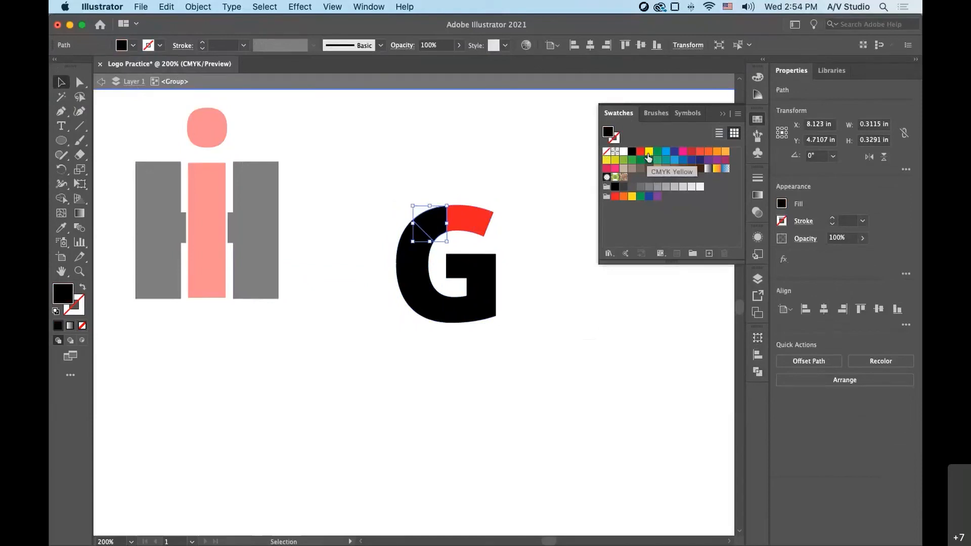
pyautogui.click(648, 154)
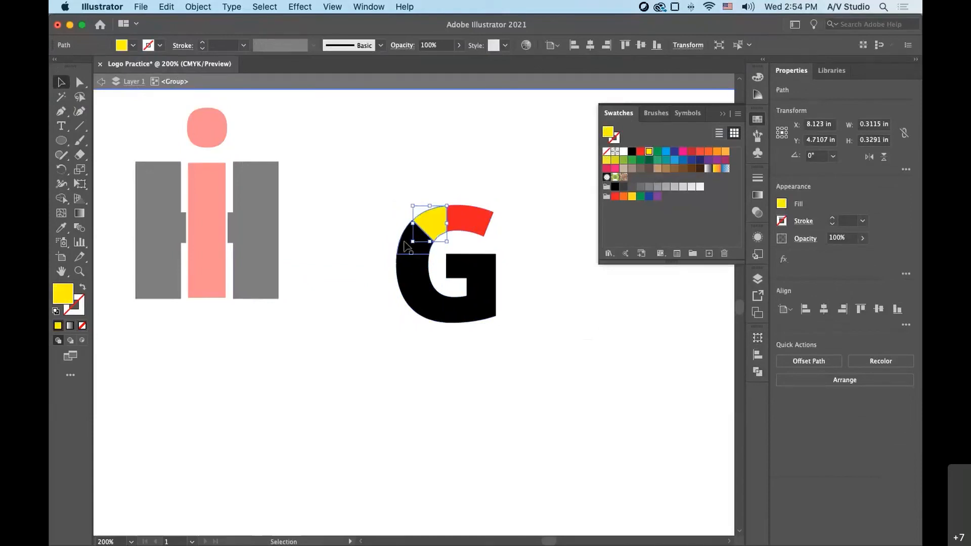
pyautogui.click(405, 243)
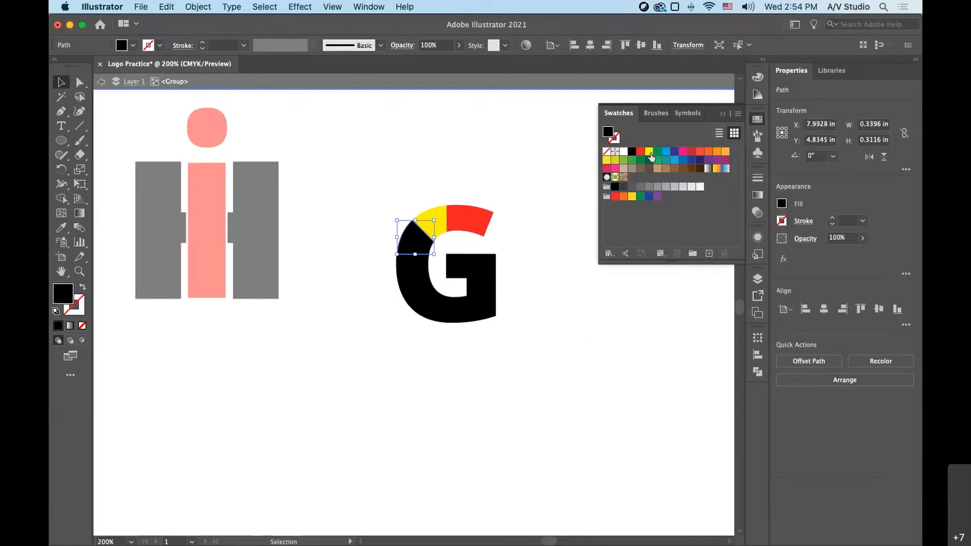
pyautogui.click(649, 154)
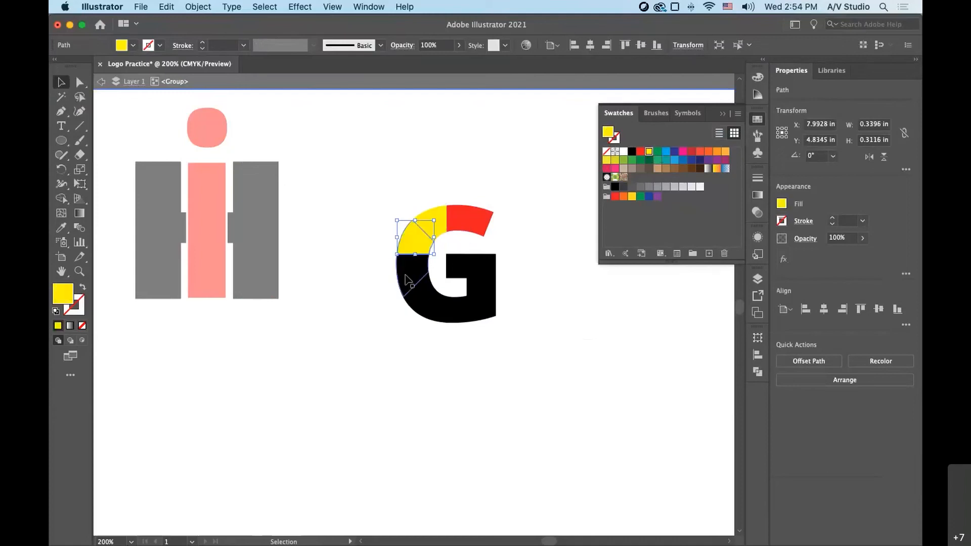
# - Fill the two pieces of the G's lower-left curve with the green swatch
pyautogui.click(407, 280)
pyautogui.click(658, 152)
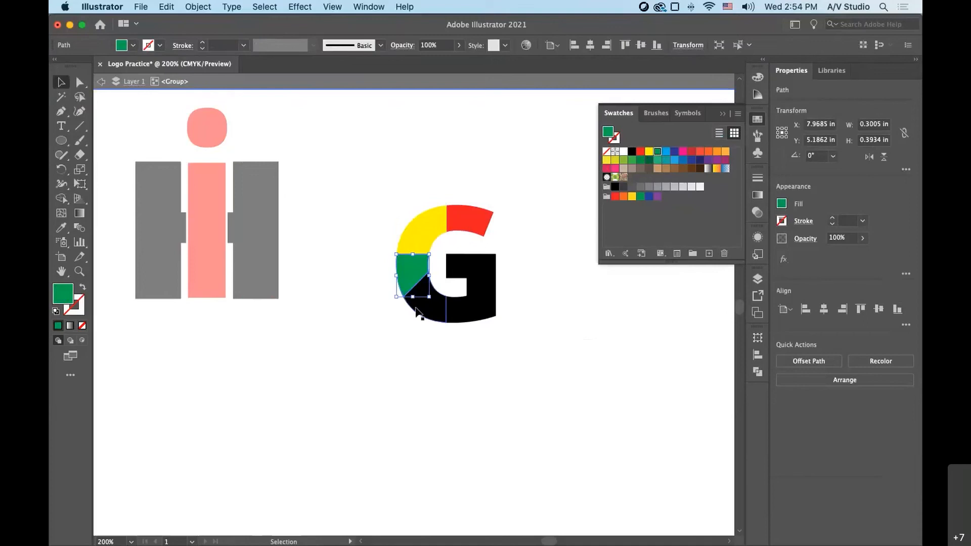
pyautogui.click(416, 308)
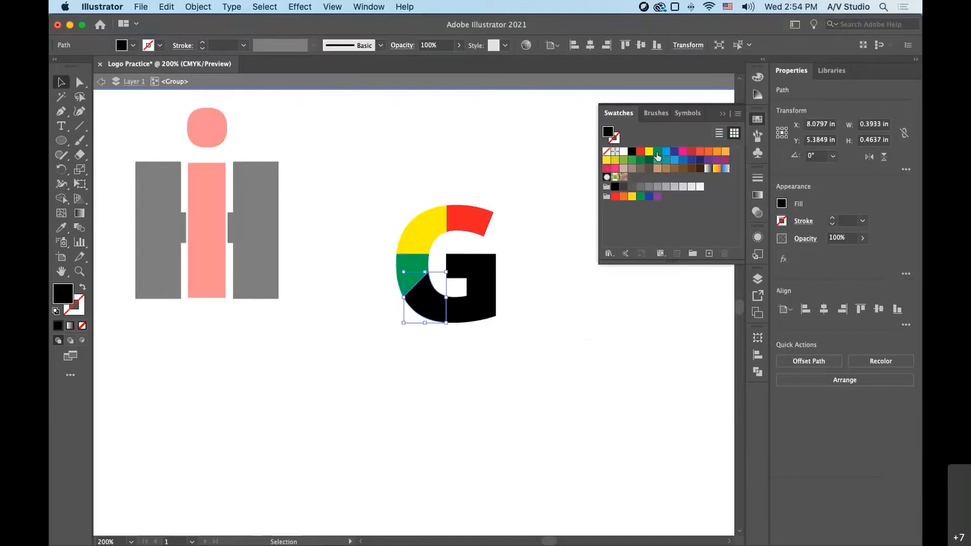
pyautogui.click(657, 152)
# - Fill the G's two lower-right pieces, including the crossbar, with the dark blue swatch
pyautogui.click(460, 318)
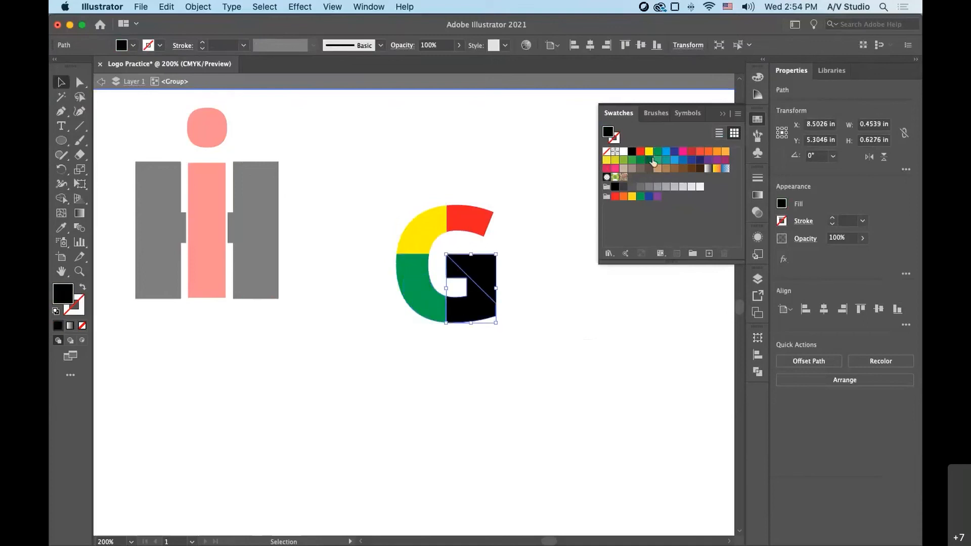
pyautogui.click(675, 152)
pyautogui.click(484, 268)
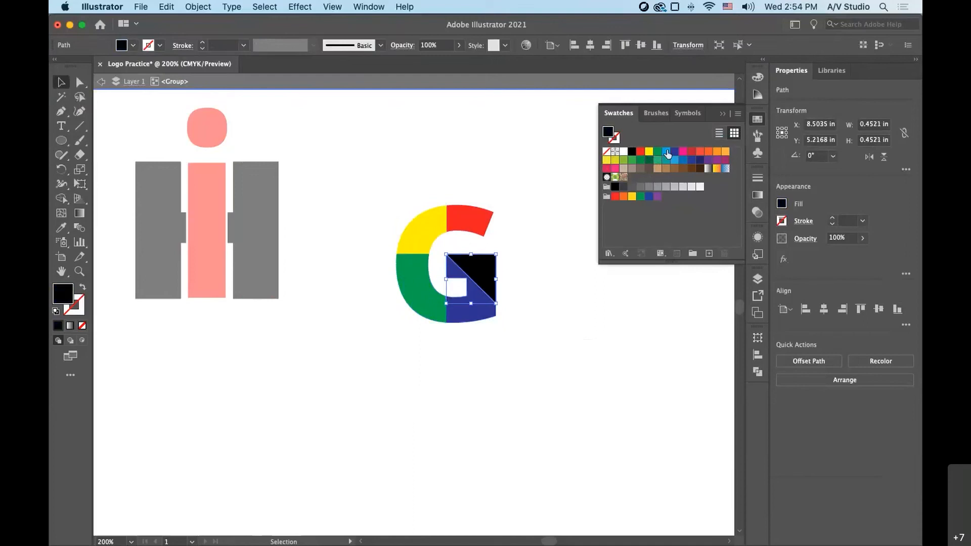
pyautogui.click(674, 152)
# - Leave the isolated group and move the coloured G farther away from the H and i logo
pyautogui.click(598, 350)
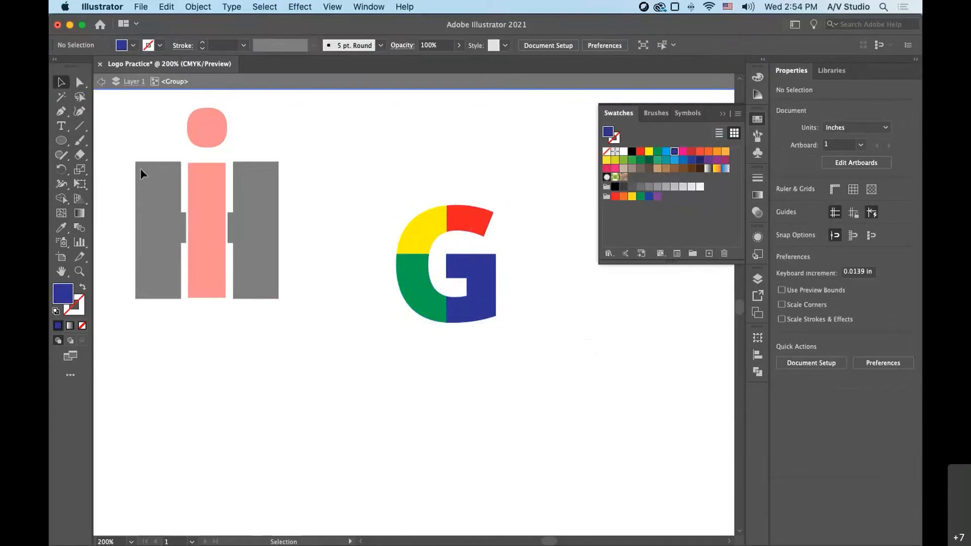
pyautogui.doubleClick(183, 383)
pyautogui.moveTo(402, 256); pyautogui.dragTo(464, 275)
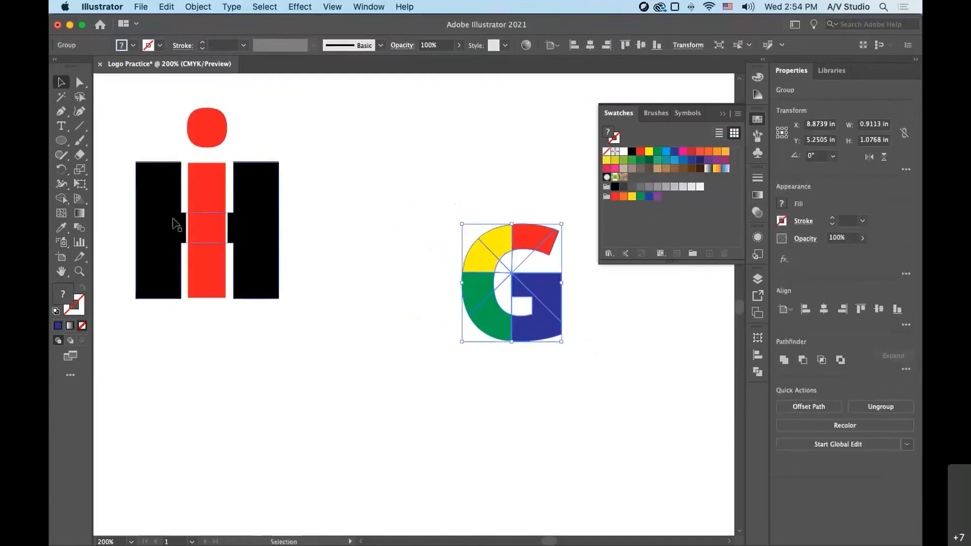
# - Group the red i with the black H and shift the grouped logo slightly down and to the right
pyautogui.moveTo(173, 219); pyautogui.dragTo(249, 255)
pyautogui.press('super+z')
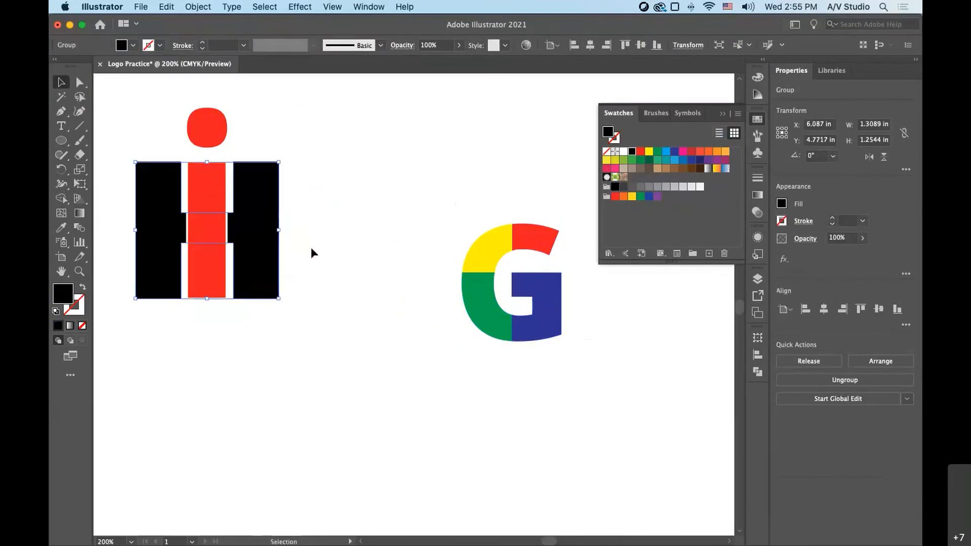
pyautogui.keyDown('shift'); pyautogui.click(198, 208); pyautogui.keyUp('shift')
pyautogui.rightClick(203, 201)
pyautogui.click(236, 305)
pyautogui.moveTo(267, 246); pyautogui.dragTo(288, 283)
# - Enlarge the coloured G to about 1.27 in wide by 1.50 in high and place it beside the H and i logo
pyautogui.moveTo(561, 342)
pyautogui.mouseDown()
pyautogui.moveTo(475, 262)
pyautogui.moveTo(559, 328)
pyautogui.moveTo(548, 336)
pyautogui.mouseUp()
pyautogui.click(606, 374)
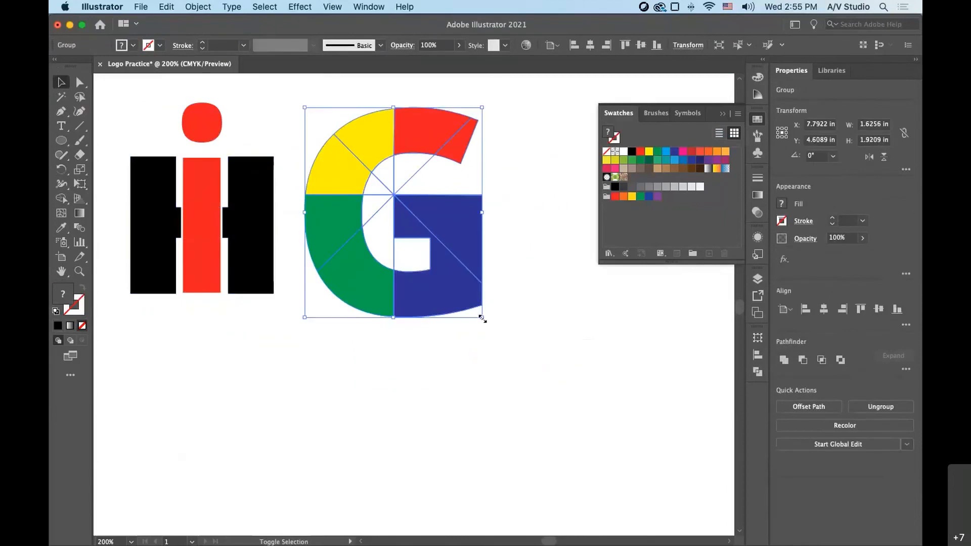
pyautogui.moveTo(481, 318); pyautogui.dragTo(406, 277)
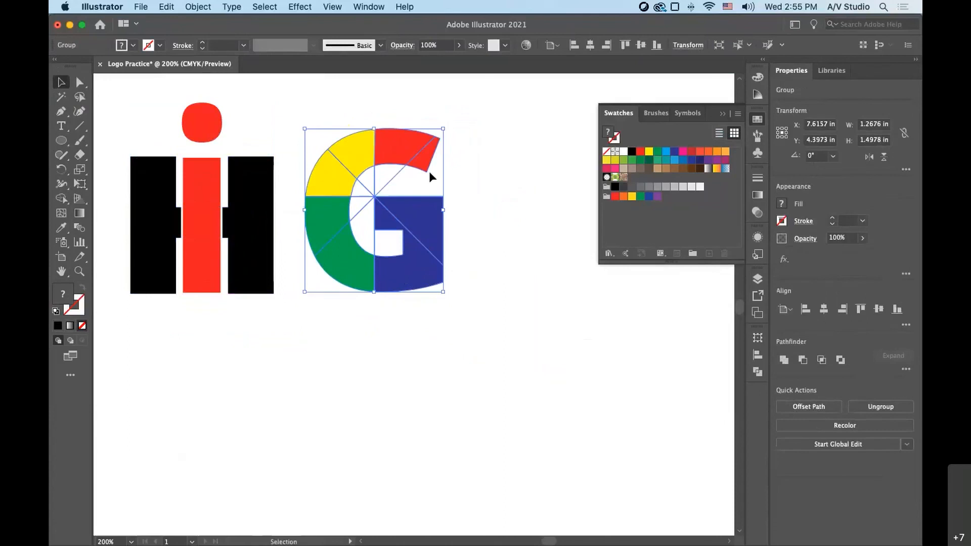
# - Enlarge the coloured G to about 1.40 in wide by 1.65 in high and leave it deselected
pyautogui.moveTo(440, 131); pyautogui.dragTo(458, 109)
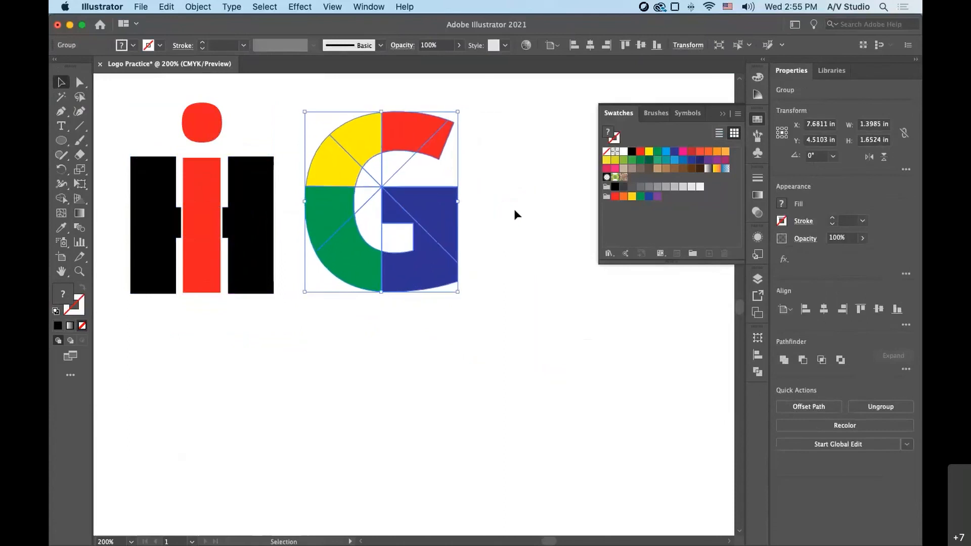
pyautogui.click(514, 208)
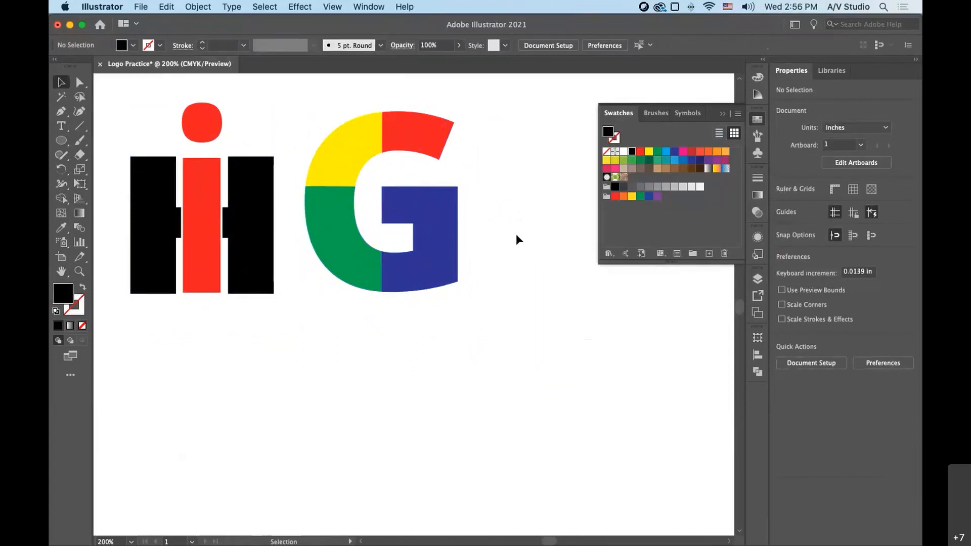
pyautogui.click(460, 242)
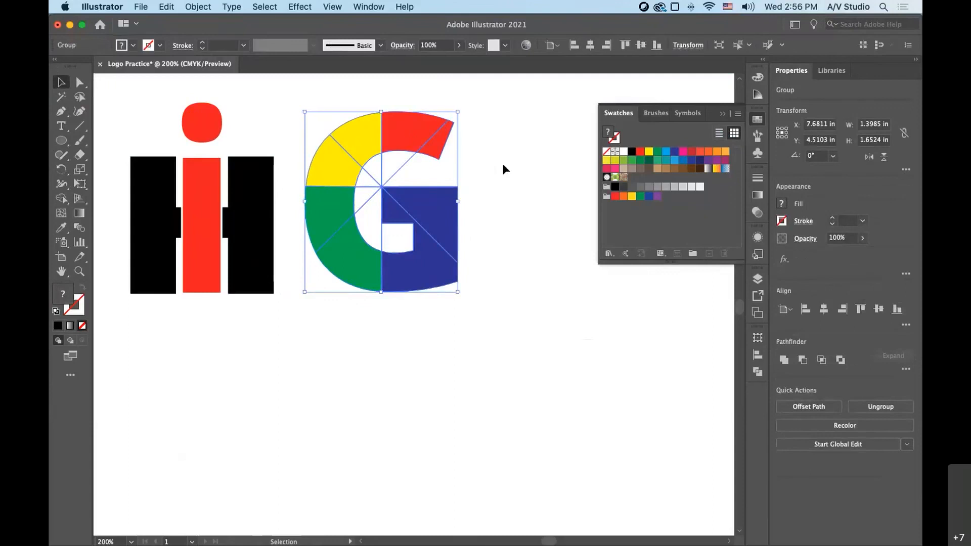
pyautogui.click(480, 201)
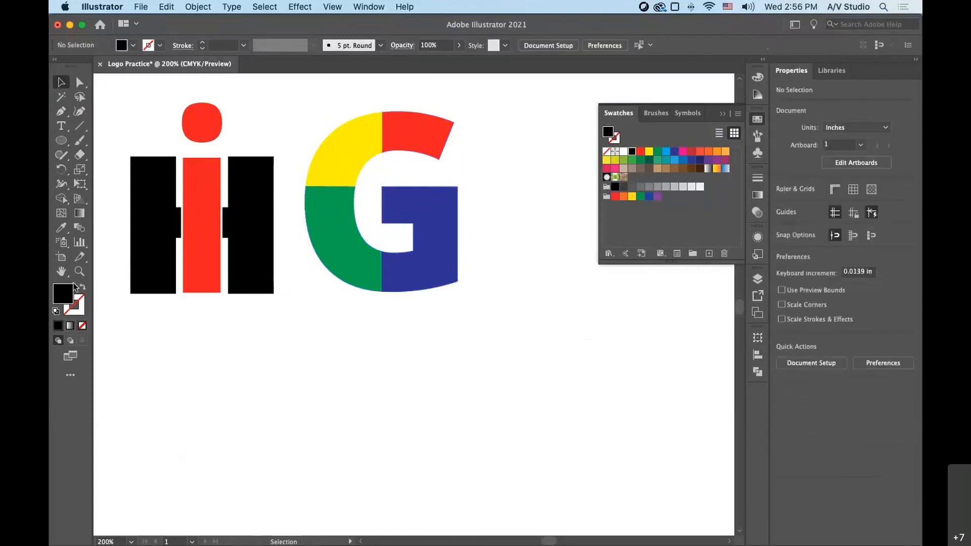
# - Examine the edge between the G's yellow and green pieces at very high magnification
pyautogui.click(79, 271)
pyautogui.moveTo(352, 176); pyautogui.dragTo(749, 514)
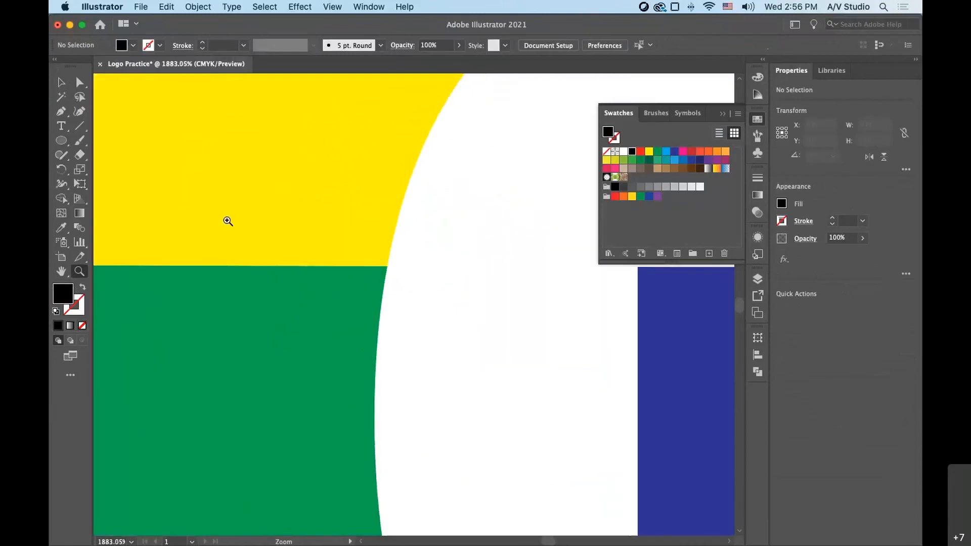
pyautogui.moveTo(228, 221); pyautogui.dragTo(618, 418)
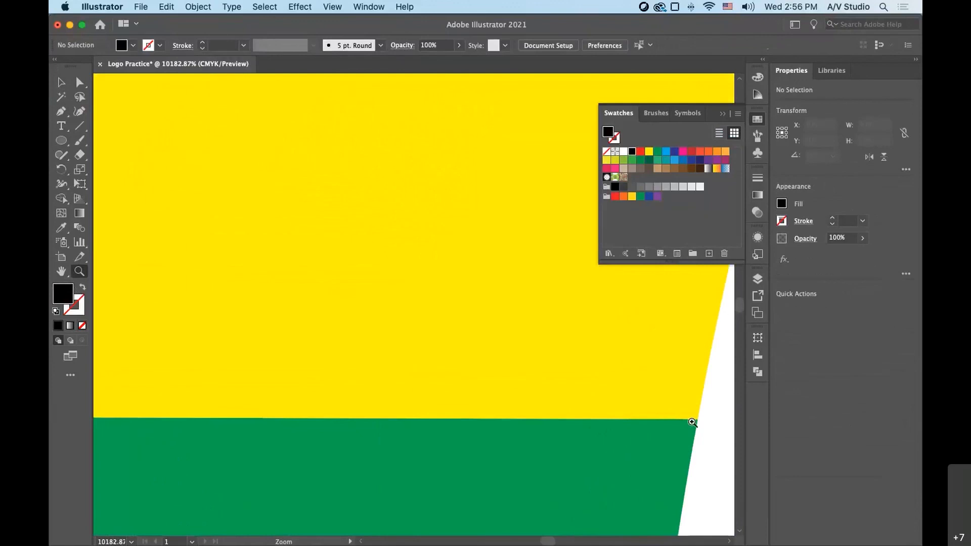
pyautogui.moveTo(625, 362); pyautogui.dragTo(559, 243)
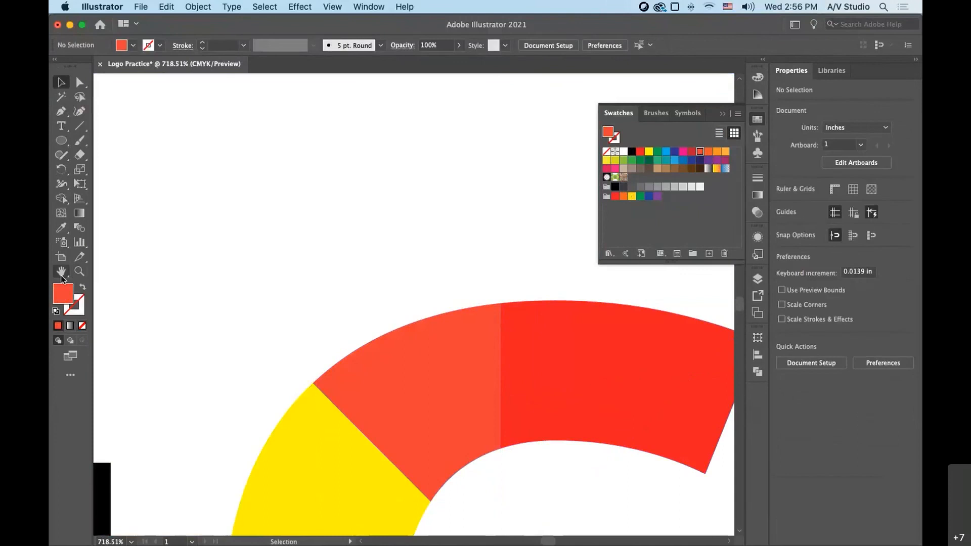
# - Examine the diagonal edge between the G's yellow and orange-red pieces up close, along with the neighbouring pieces around its centre
pyautogui.click(79, 271)
pyautogui.moveTo(329, 416); pyautogui.dragTo(732, 542)
pyautogui.moveTo(326, 284); pyautogui.dragTo(501, 372)
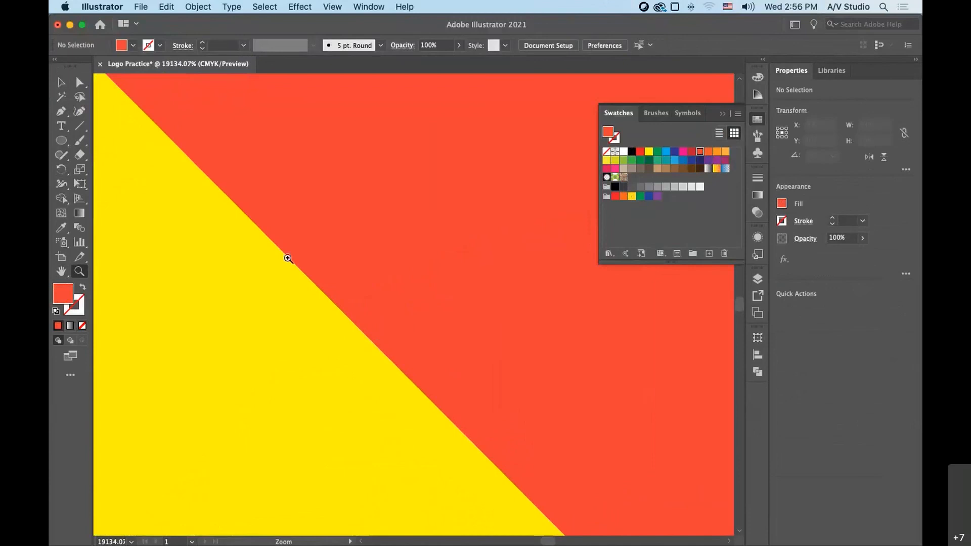
pyautogui.moveTo(451, 409); pyautogui.dragTo(278, 221)
pyautogui.moveTo(435, 388); pyautogui.dragTo(284, 202)
pyautogui.moveTo(602, 482); pyautogui.dragTo(394, 327)
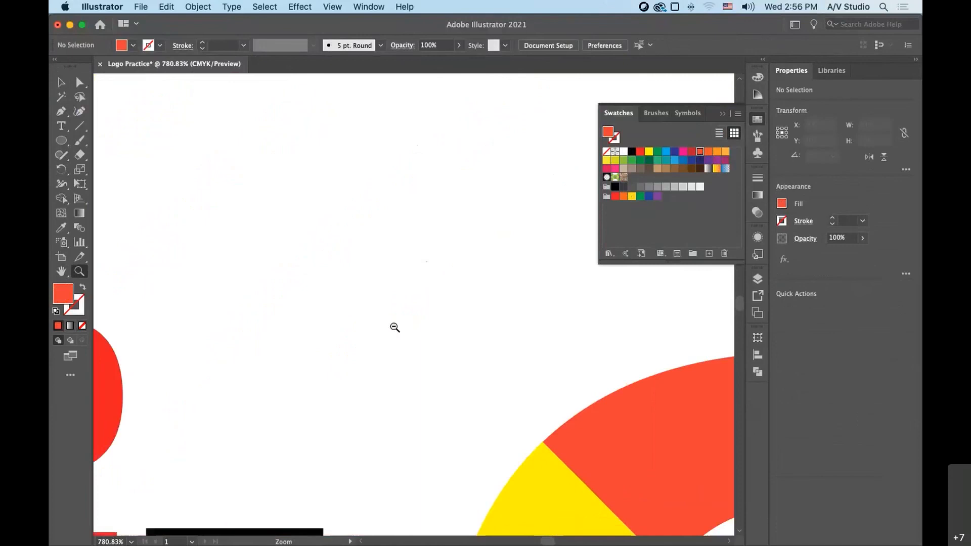
pyautogui.press('space')
pyautogui.moveTo(563, 446); pyautogui.dragTo(317, 149)
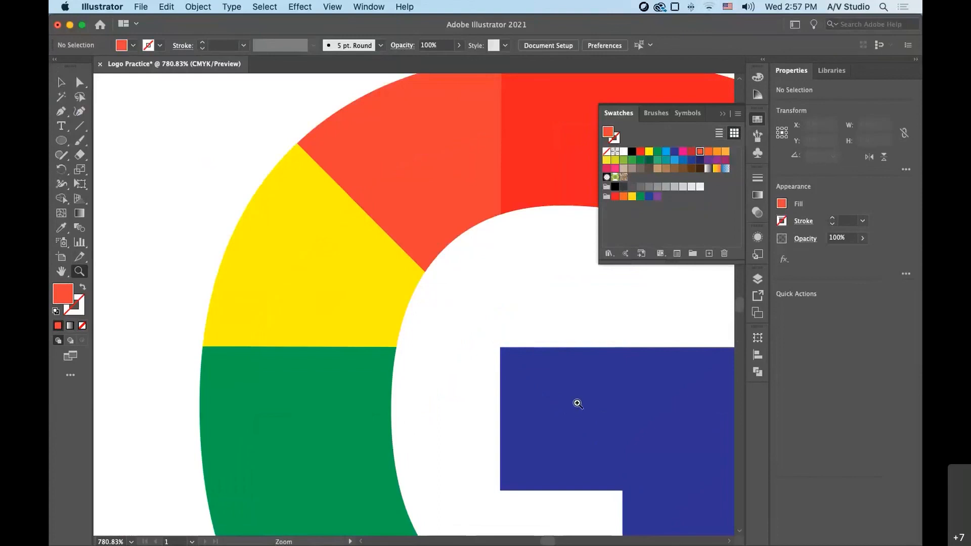
pyautogui.moveTo(611, 444); pyautogui.dragTo(468, 303)
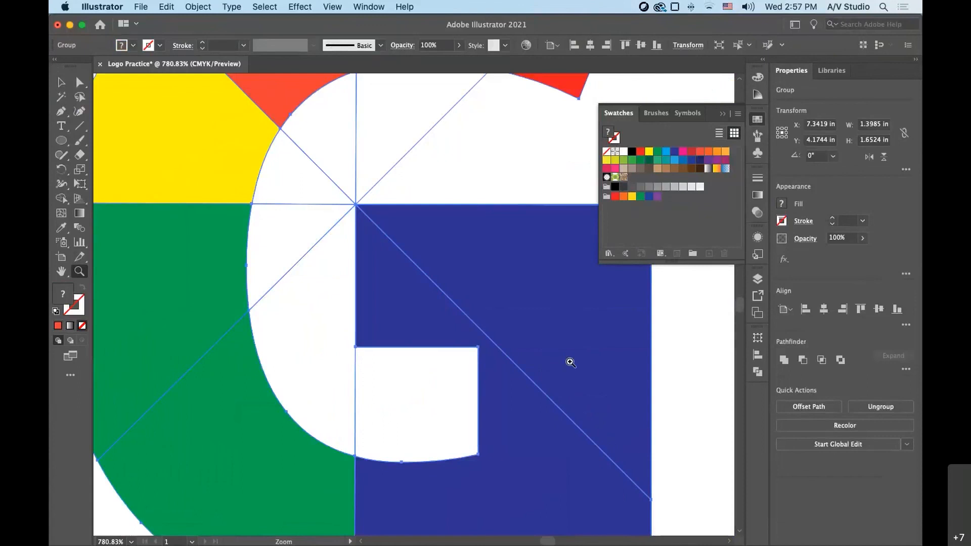
# - Move the coloured G off the H and i logo, leaving a clear gap between the two
pyautogui.press('super')
pyautogui.press('super+0')
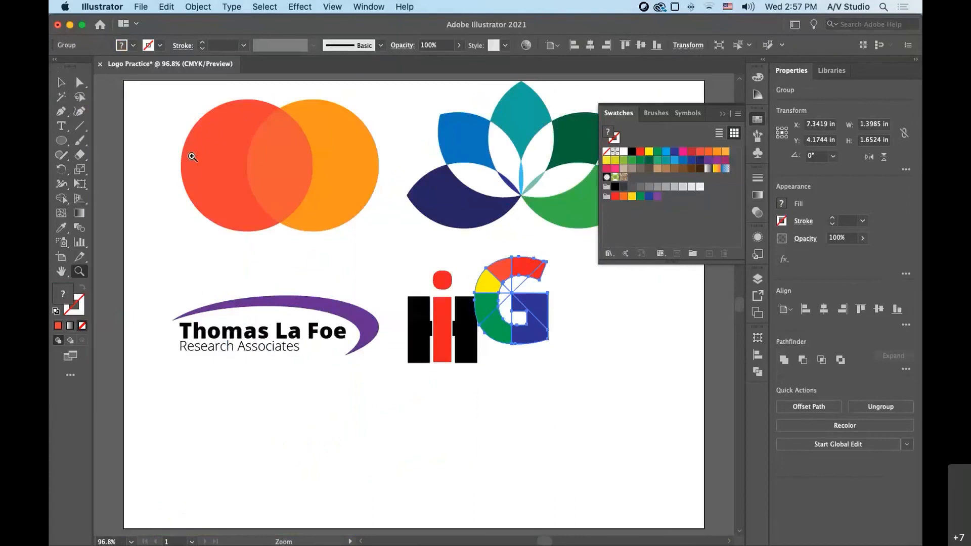
pyautogui.click(61, 82)
pyautogui.moveTo(536, 338); pyautogui.dragTo(586, 357)
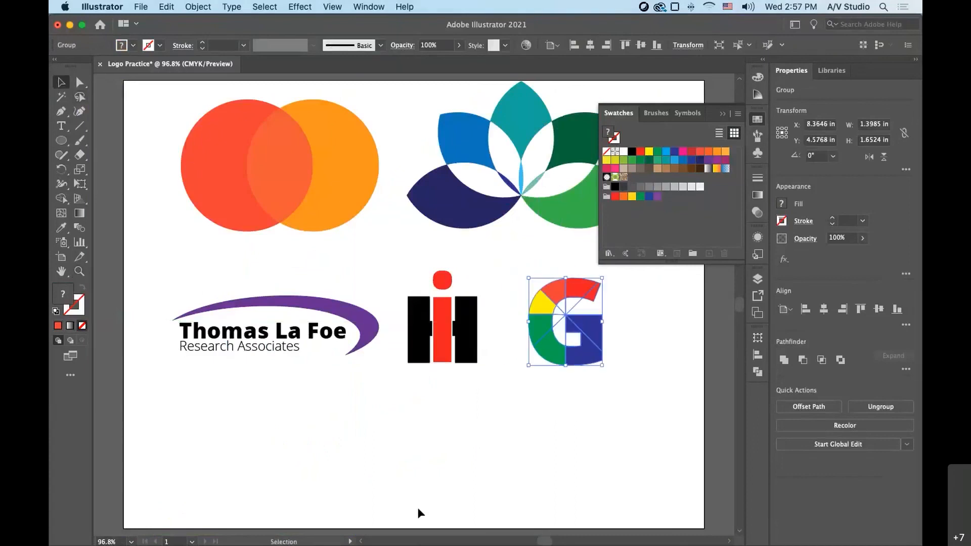
# - Paint a martini glass with bowl, stem and oval base in the empty area below the logos, using the Paintbrush
pyautogui.click(80, 271)
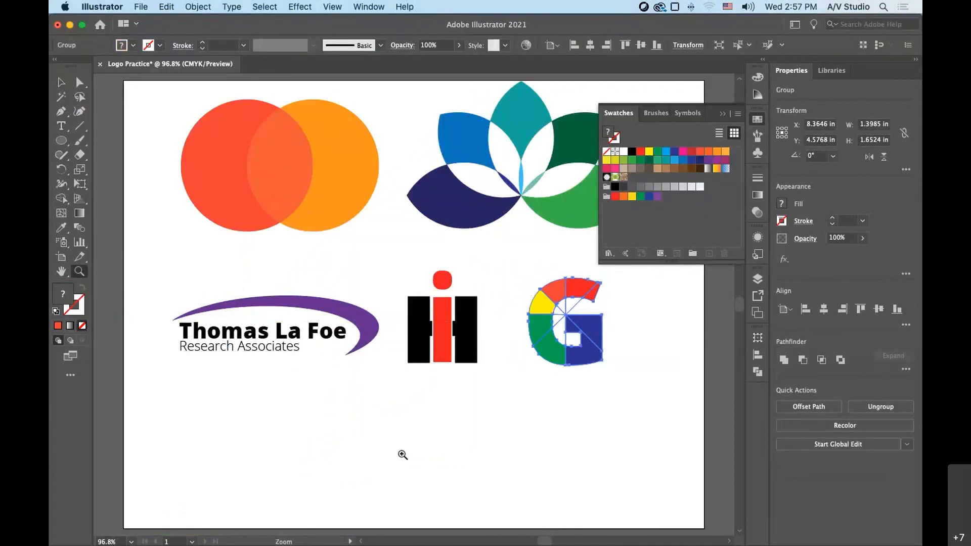
pyautogui.scroll(1, 515, 437)
pyautogui.scroll(5, 516, 438)
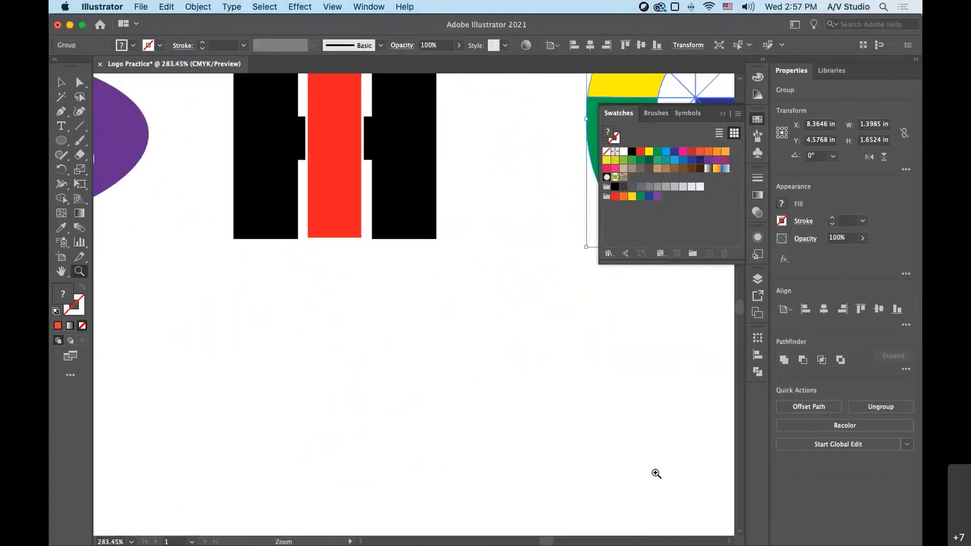
pyautogui.moveTo(662, 482); pyautogui.dragTo(561, 288)
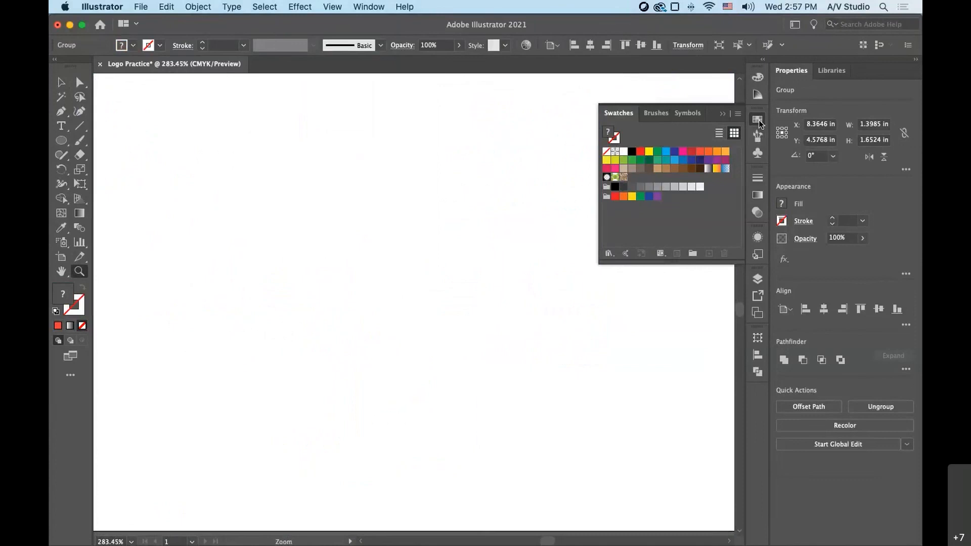
pyautogui.click(758, 120)
pyautogui.click(76, 142)
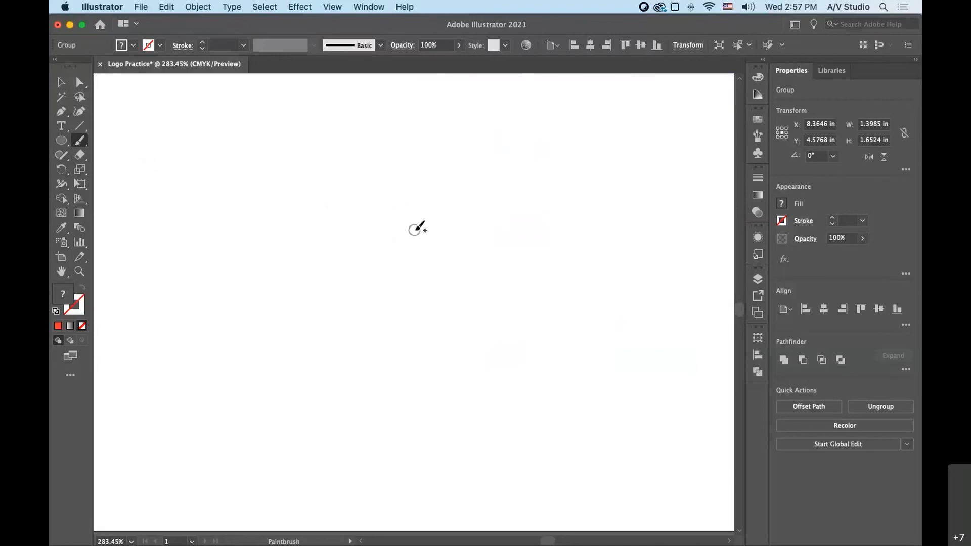
pyautogui.moveTo(416, 230)
pyautogui.mouseDown()
pyautogui.moveTo(322, 211)
pyautogui.moveTo(466, 201)
pyautogui.moveTo(517, 220)
pyautogui.moveTo(450, 264)
pyautogui.moveTo(428, 336)
pyautogui.moveTo(427, 388)
pyautogui.moveTo(372, 392)
pyautogui.moveTo(453, 415)
pyautogui.moveTo(476, 384)
pyautogui.moveTo(441, 375)
pyautogui.mouseUp()
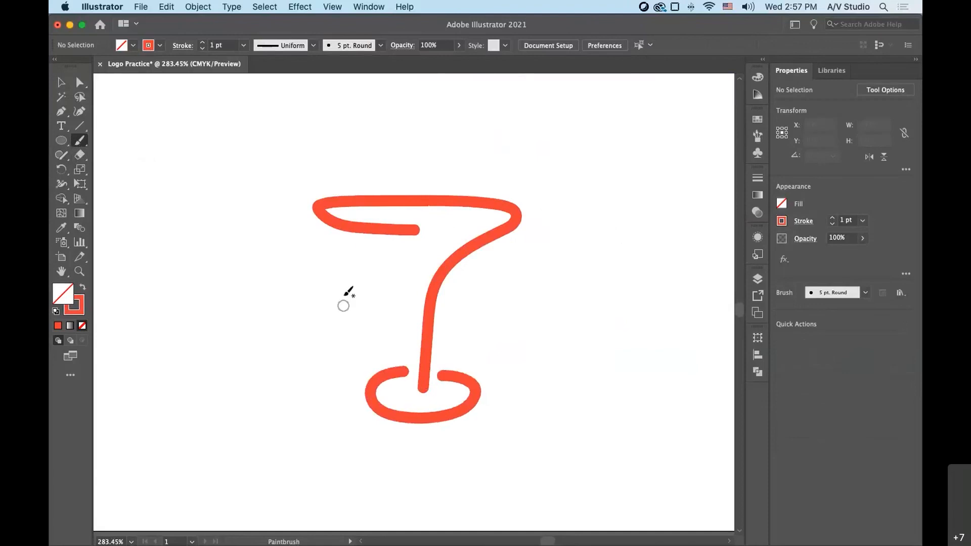
pyautogui.moveTo(339, 240); pyautogui.dragTo(412, 285)
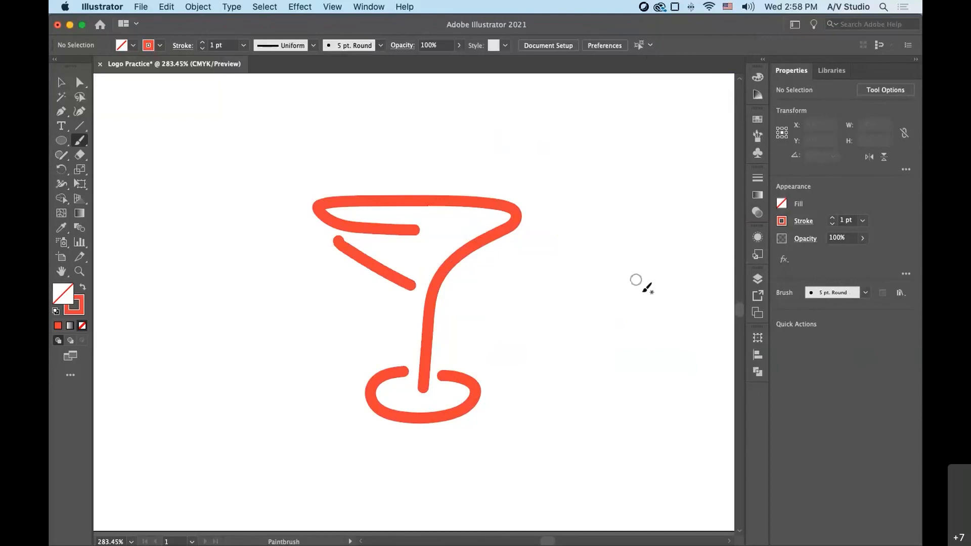
# - Paint a spiral on one side of the martini glass and two wavy lines on the other
pyautogui.moveTo(654, 292)
pyautogui.mouseDown()
pyautogui.moveTo(654, 263)
pyautogui.moveTo(693, 315)
pyautogui.moveTo(623, 248)
pyautogui.moveTo(634, 370)
pyautogui.moveTo(685, 368)
pyautogui.mouseUp()
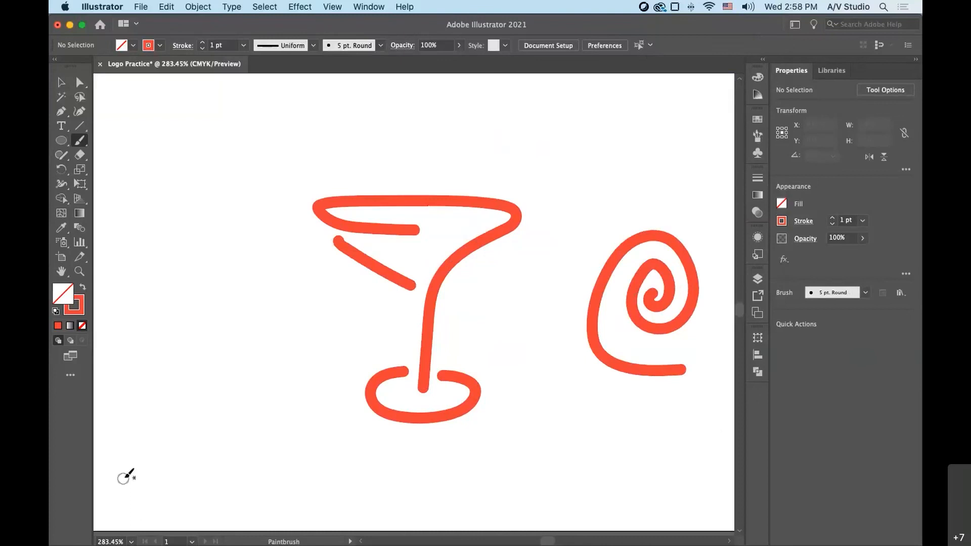
pyautogui.moveTo(136, 353)
pyautogui.mouseDown()
pyautogui.moveTo(188, 340)
pyautogui.moveTo(346, 355)
pyautogui.mouseUp()
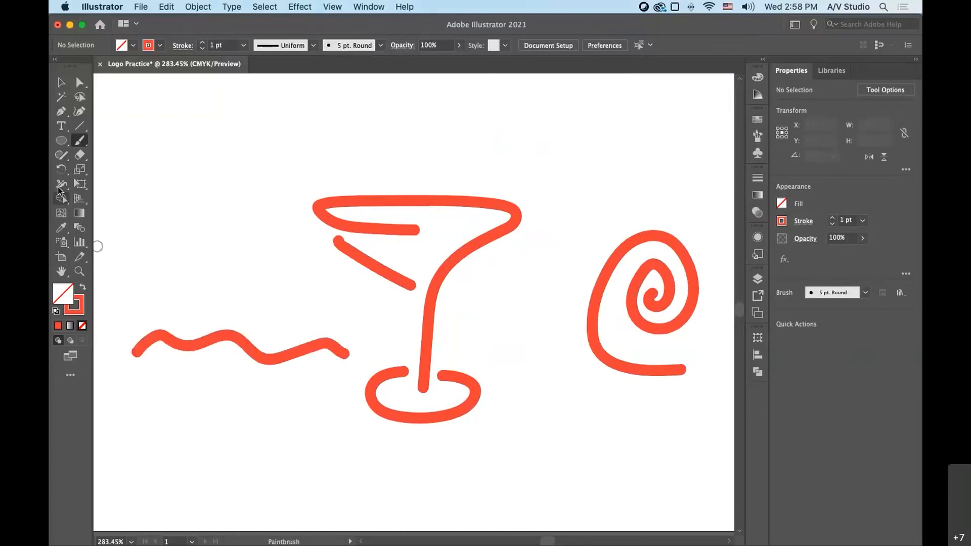
pyautogui.moveTo(132, 391)
pyautogui.mouseDown()
pyautogui.moveTo(225, 383)
pyautogui.moveTo(339, 392)
pyautogui.mouseUp()
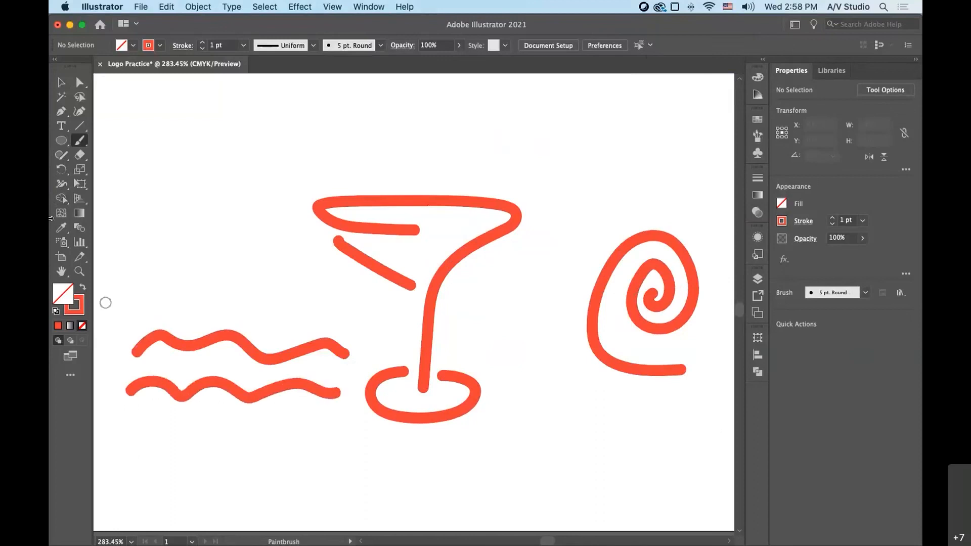
# - Select all the martini glass strokes and shift them about 0.23 in toward the spiral
pyautogui.click(68, 77)
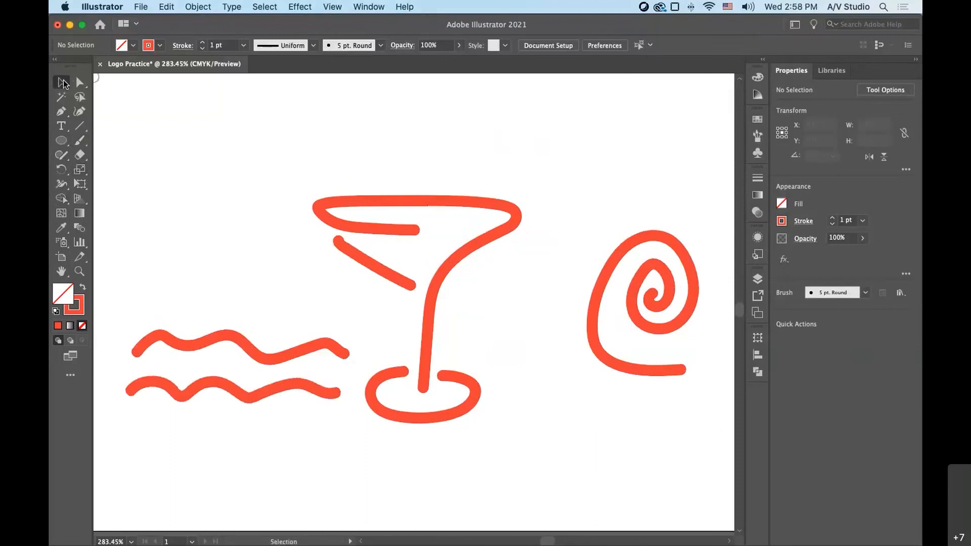
pyautogui.click(386, 202)
pyautogui.click(405, 282)
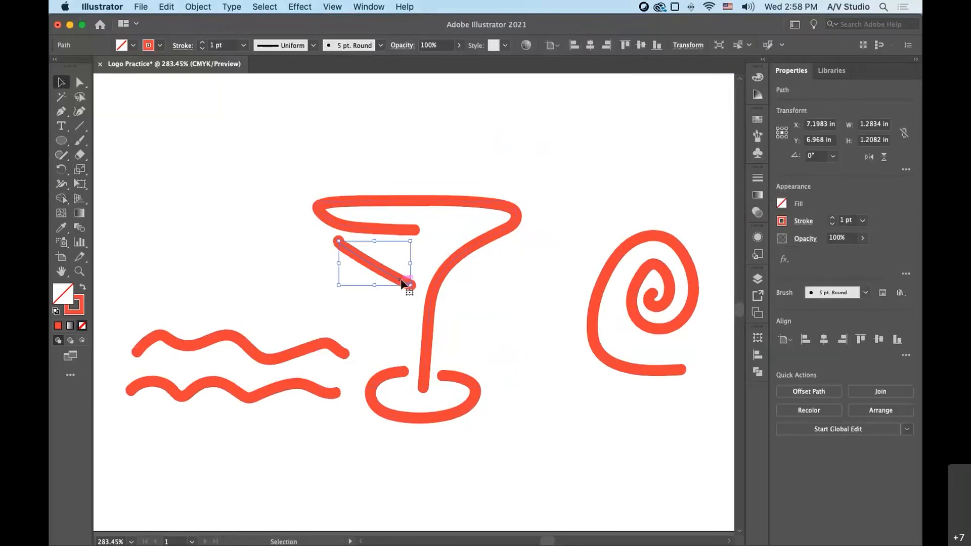
pyautogui.click(466, 389)
pyautogui.moveTo(387, 170); pyautogui.dragTo(494, 426)
pyautogui.moveTo(432, 321); pyautogui.dragTo(468, 323)
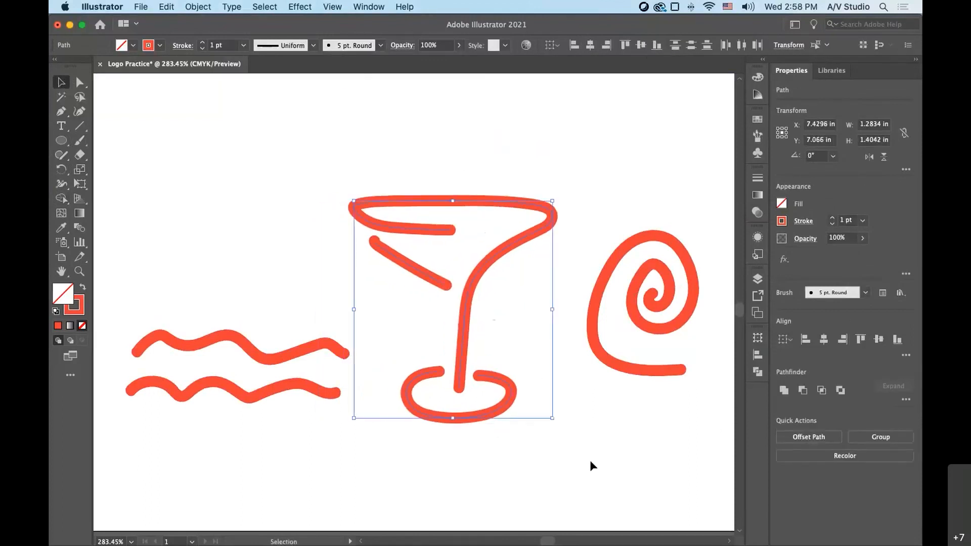
# - Show an enlarged list of brushes and apply the rough charcoal-style brush to the martini glass strokes
pyautogui.click(759, 138)
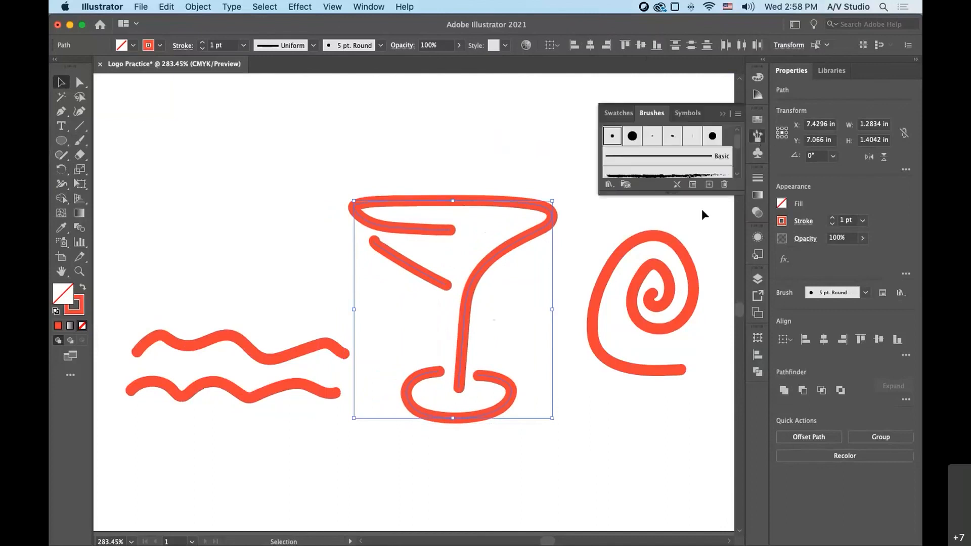
pyautogui.moveTo(670, 196); pyautogui.dragTo(673, 368)
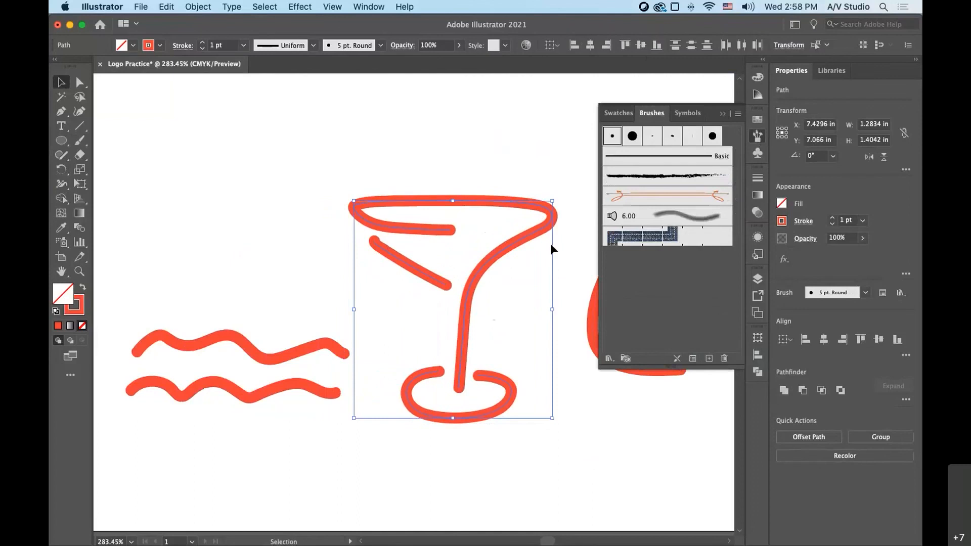
pyautogui.click(662, 183)
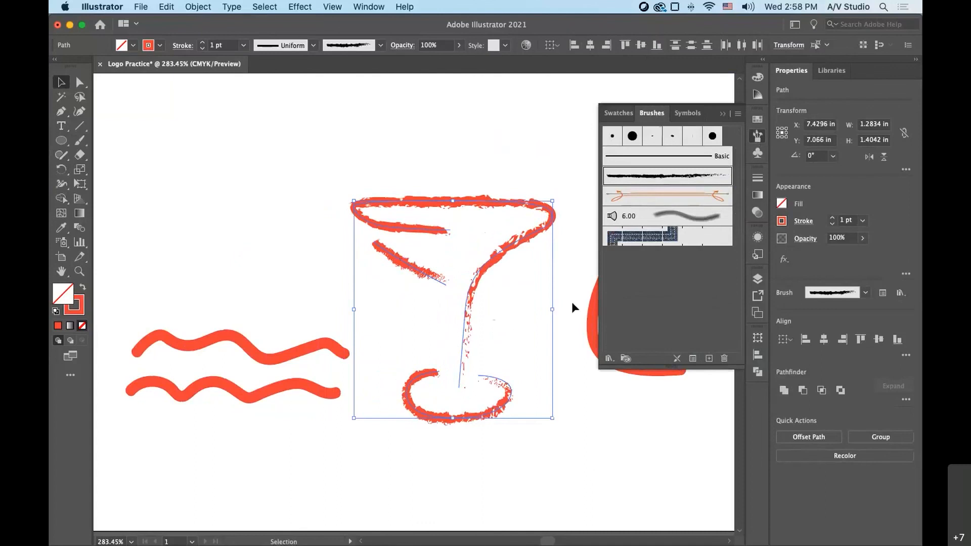
# - Load the Artistic_Ink brush library and apply its thick black tapering ink stroke to the martini glass
pyautogui.click(609, 360)
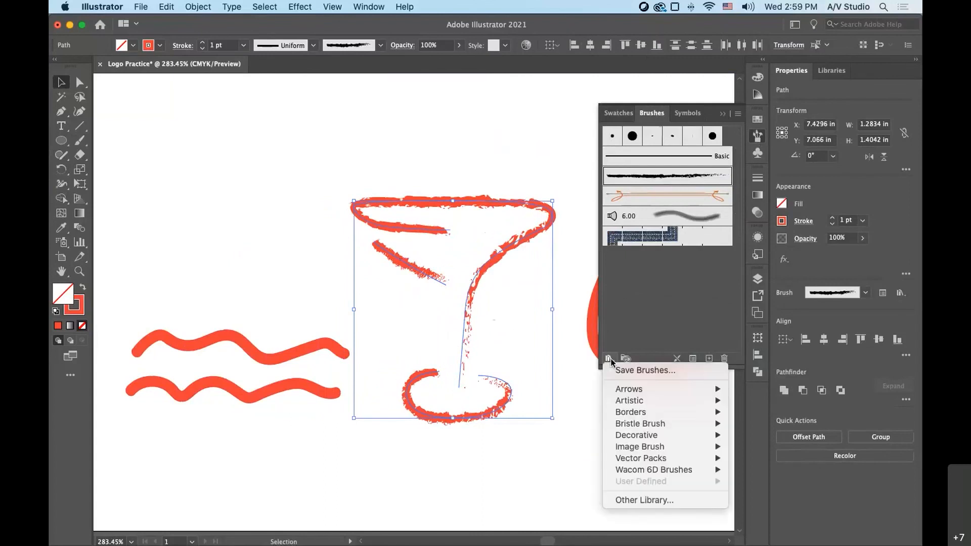
pyautogui.moveTo(632, 397)
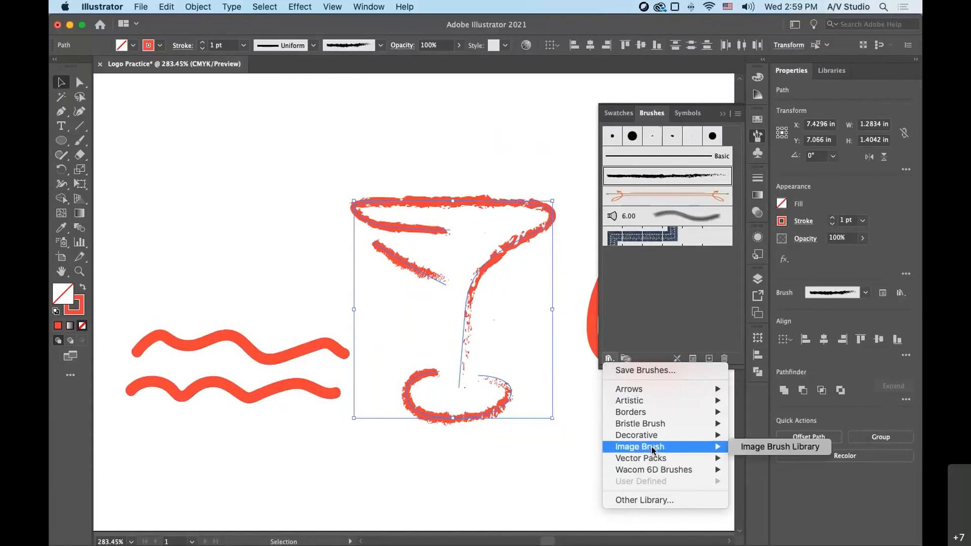
pyautogui.moveTo(649, 429)
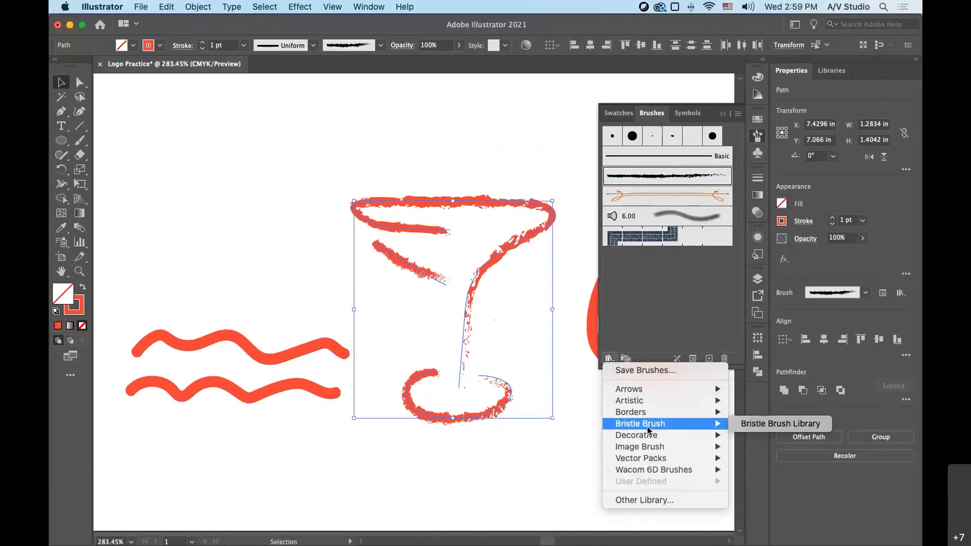
pyautogui.moveTo(640, 414)
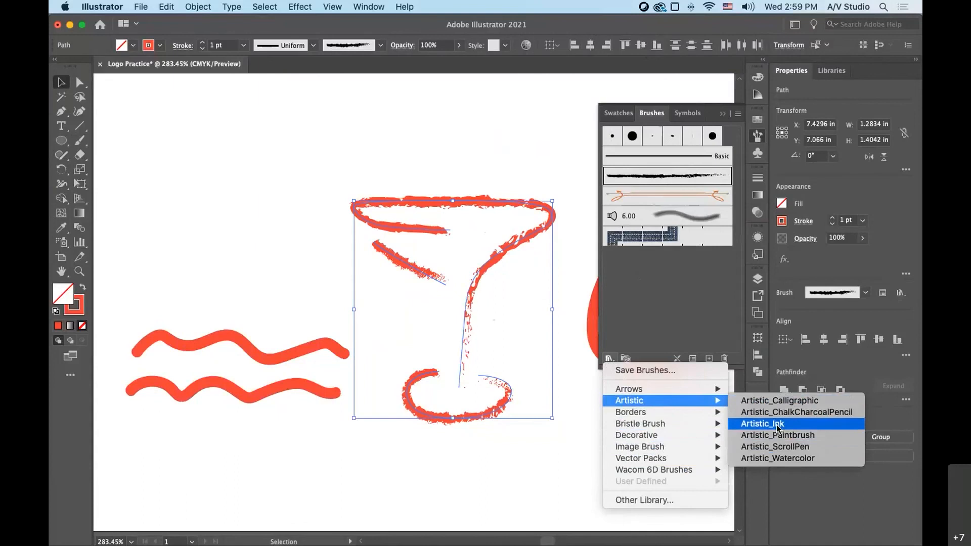
pyautogui.click(778, 428)
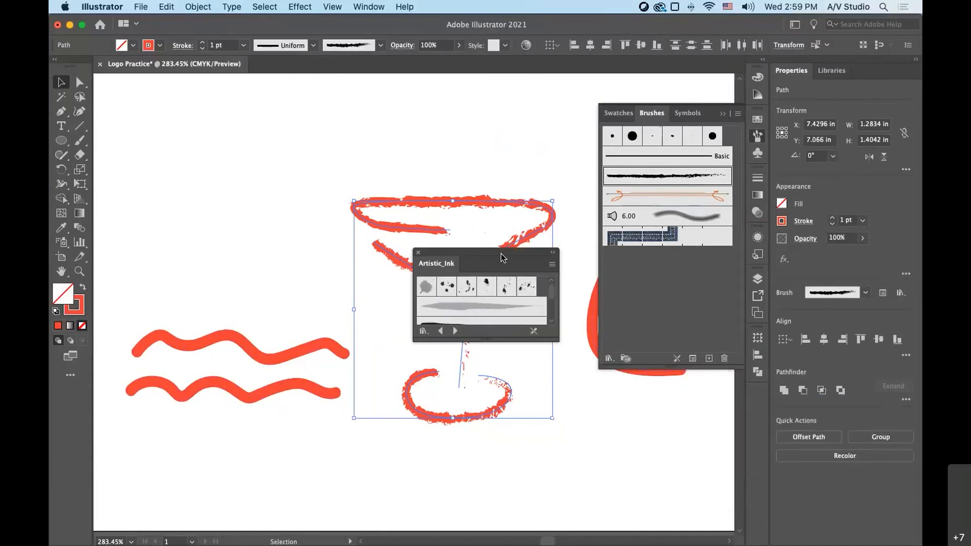
pyautogui.moveTo(502, 258); pyautogui.dragTo(231, 140)
pyautogui.moveTo(226, 221); pyautogui.dragTo(193, 366)
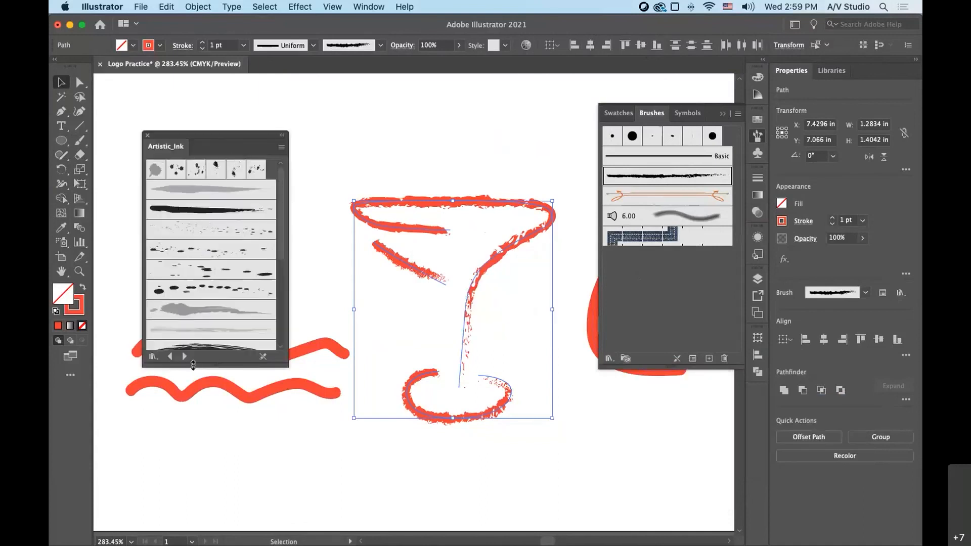
pyautogui.click(177, 211)
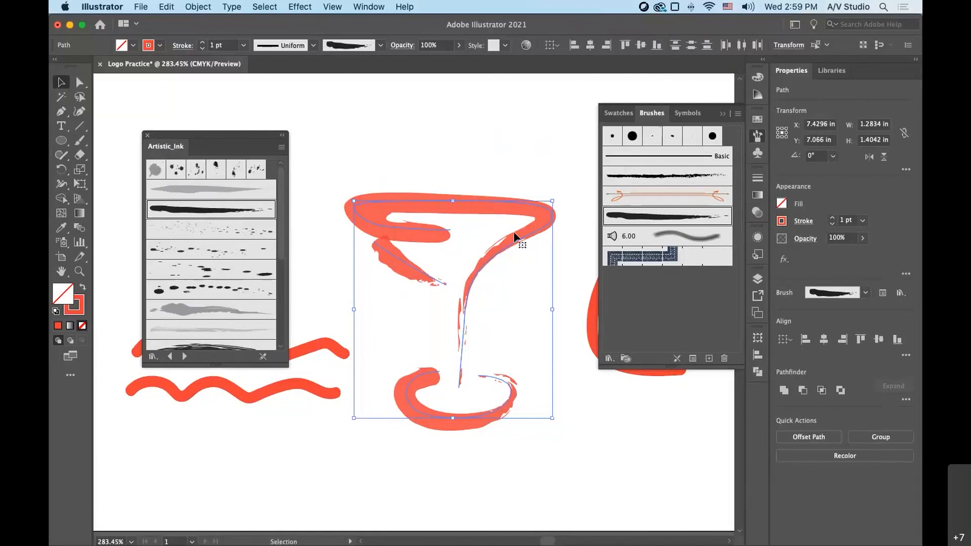
# - Try the thick solid tapered stroke and the dark grey streaky brush from Artistic_Ink on the martini glass strokes
pyautogui.click(620, 465)
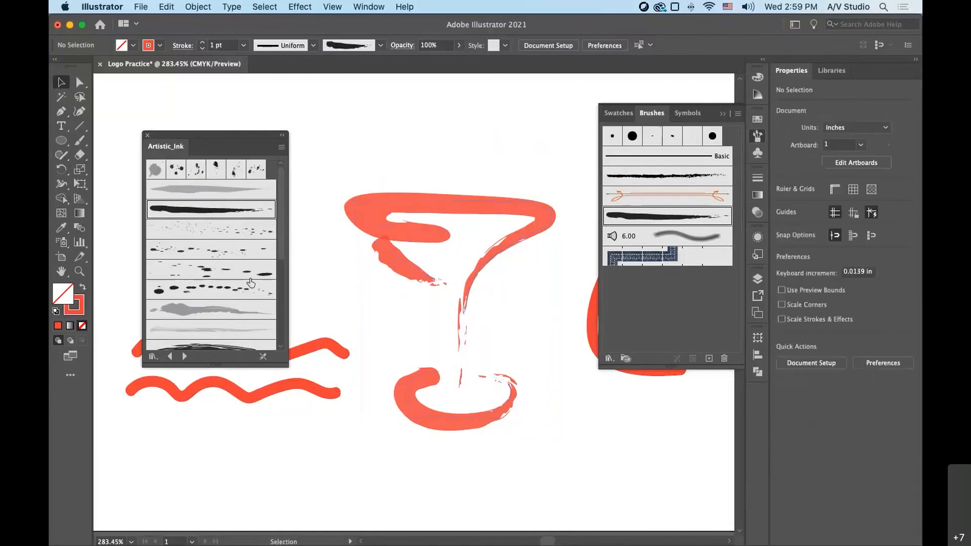
pyautogui.moveTo(368, 156); pyautogui.dragTo(523, 451)
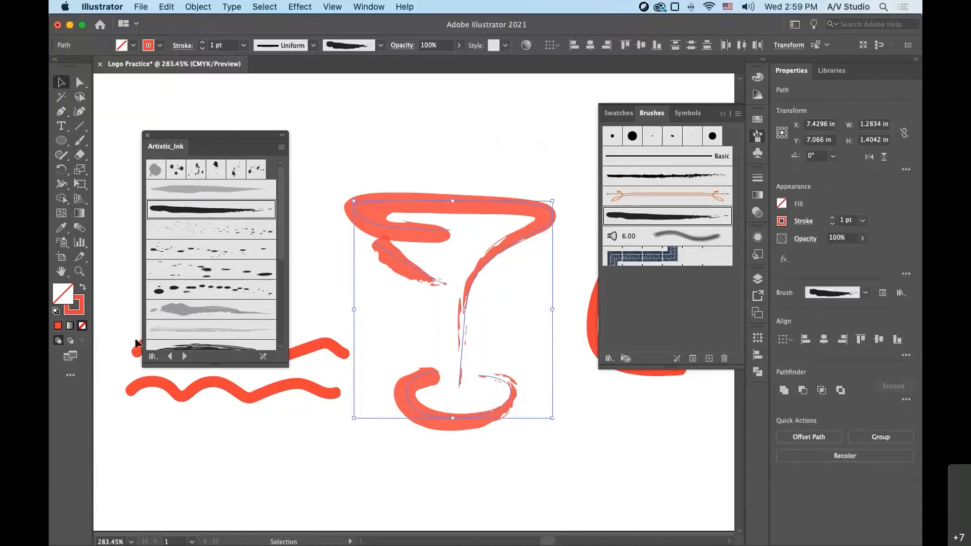
pyautogui.scroll(-3, 173, 280)
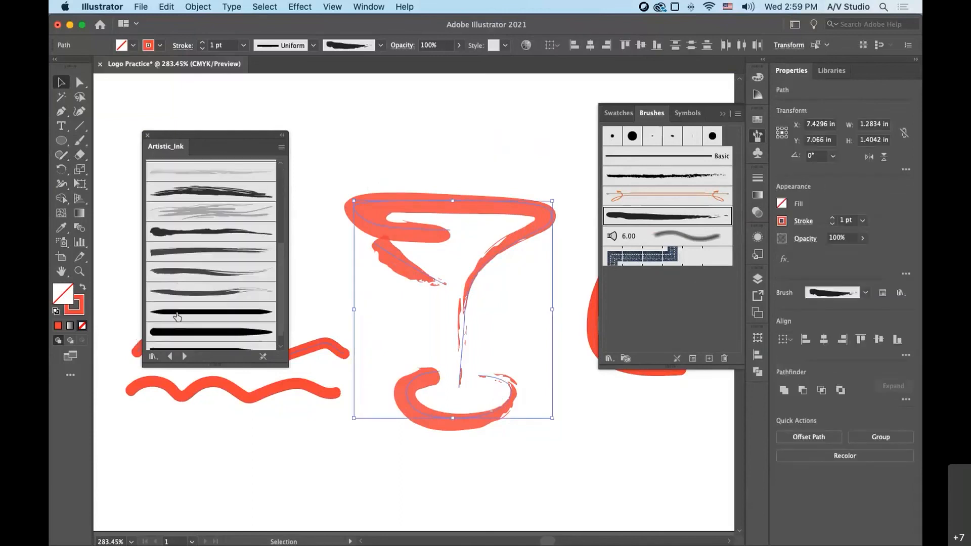
pyautogui.click(183, 333)
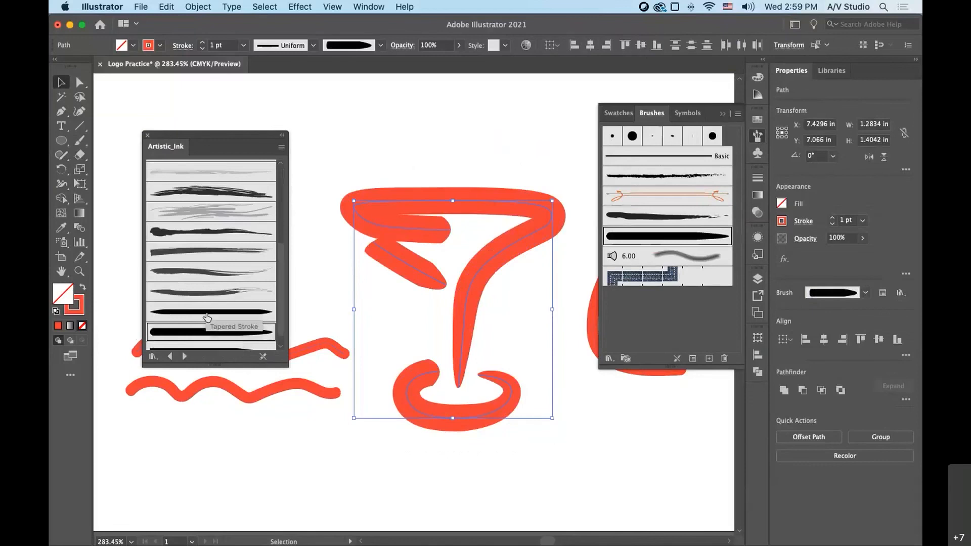
pyautogui.click(194, 253)
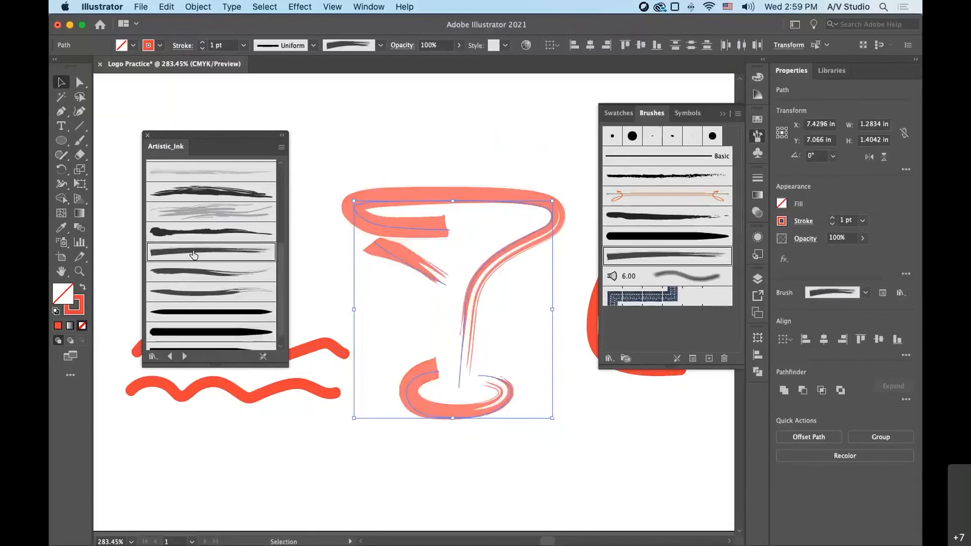
pyautogui.click(578, 515)
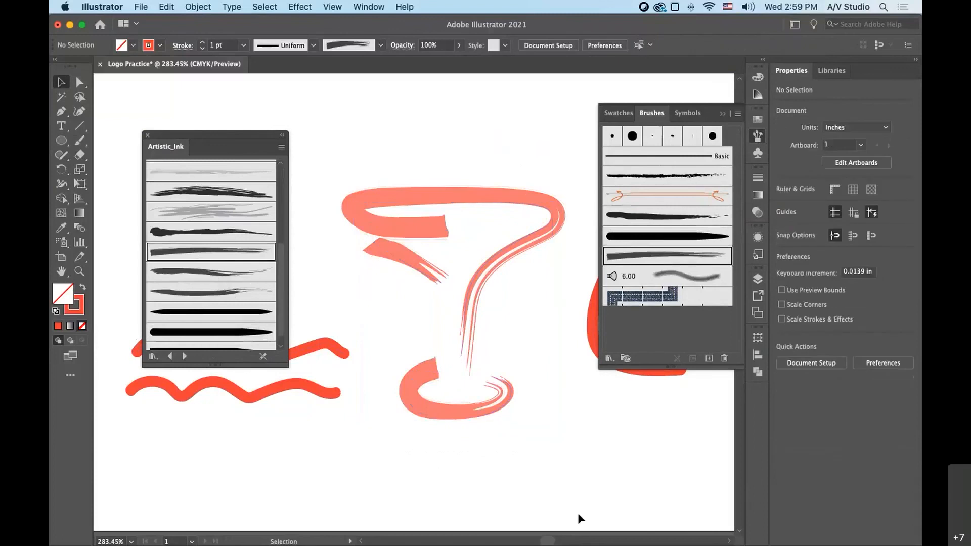
# - Try the blotchy grey ink brush on the martini glass, and settle on the dark multi-strand dry ink brush
pyautogui.scroll(1, 201, 287)
pyautogui.scroll(5, 200, 287)
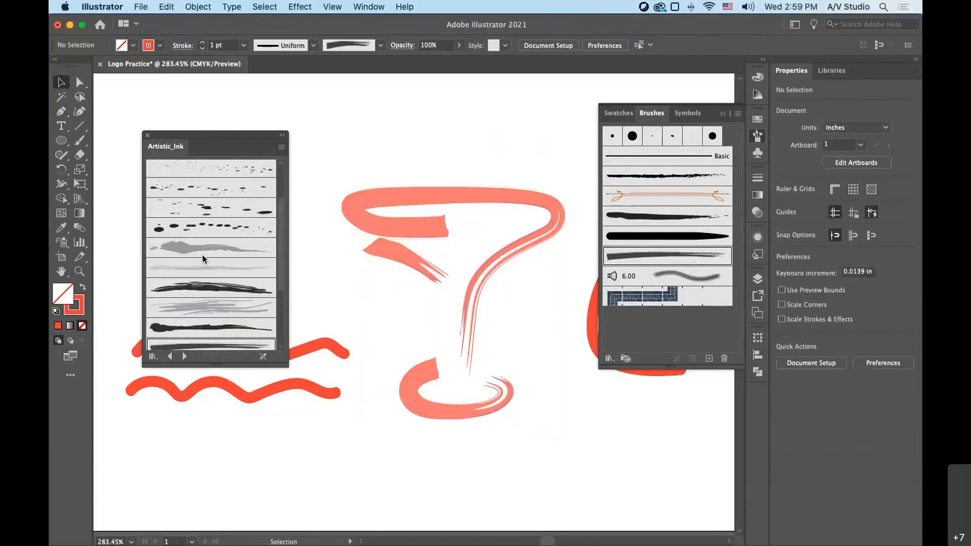
pyautogui.click(207, 254)
pyautogui.moveTo(405, 145)
pyautogui.mouseDown()
pyautogui.moveTo(542, 402)
pyautogui.moveTo(535, 456)
pyautogui.mouseUp()
pyautogui.click(214, 249)
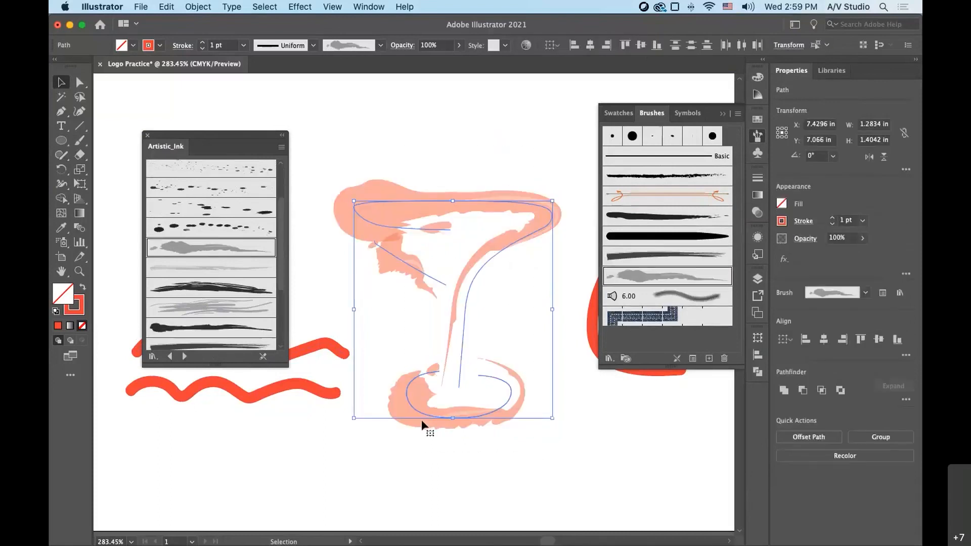
pyautogui.click(219, 287)
pyautogui.click(520, 481)
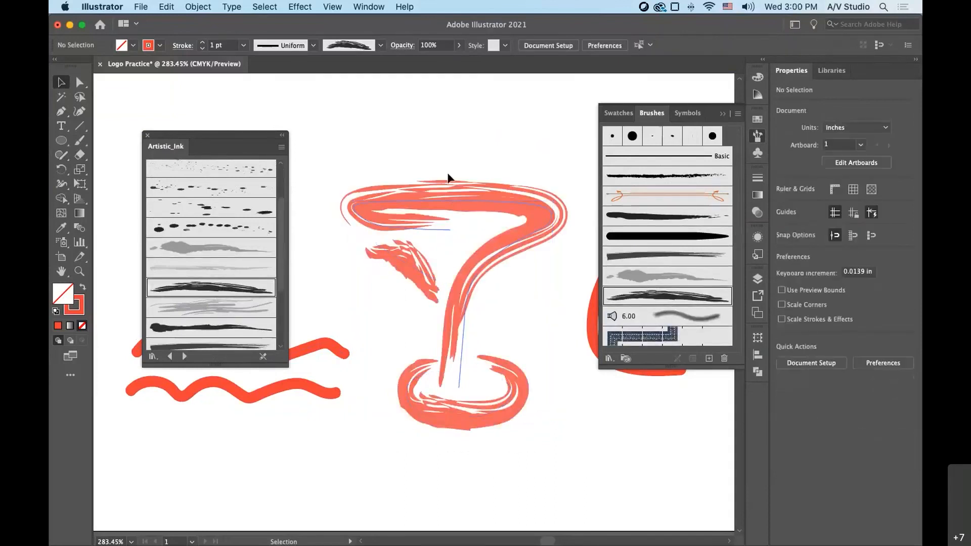
# - Reduce the stroke weight of all the martini glass strokes to 0.5 pt
pyautogui.moveTo(426, 143); pyautogui.dragTo(508, 451)
pyautogui.click(758, 178)
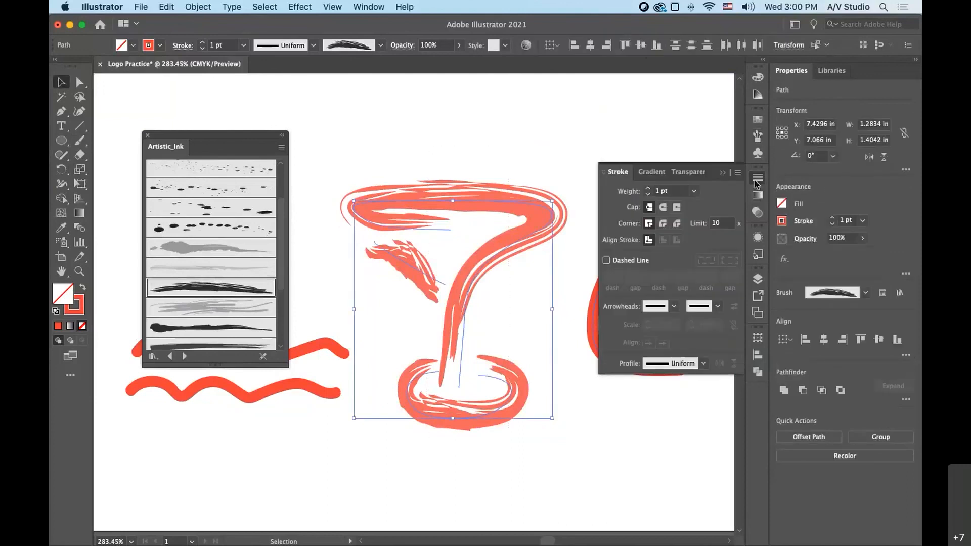
pyautogui.click(648, 194)
pyautogui.click(648, 196)
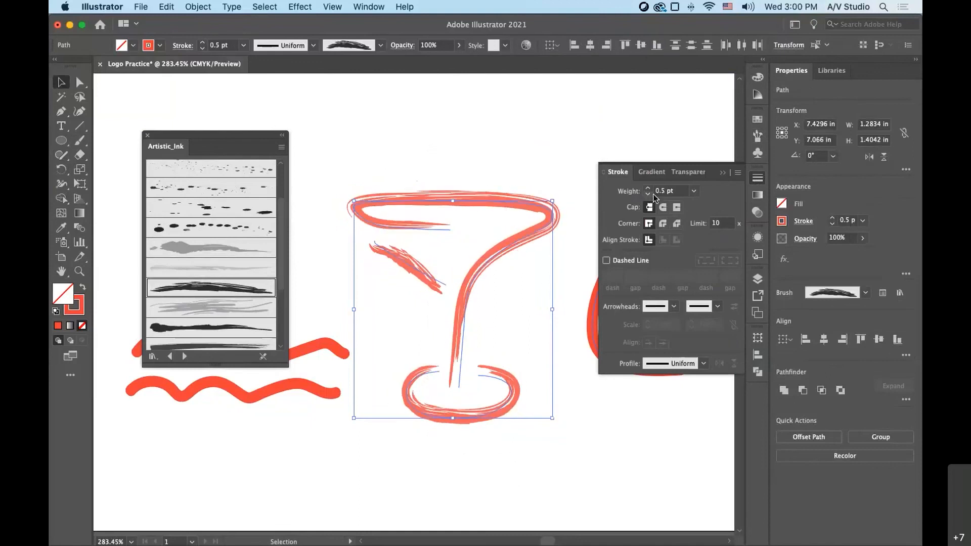
pyautogui.click(549, 158)
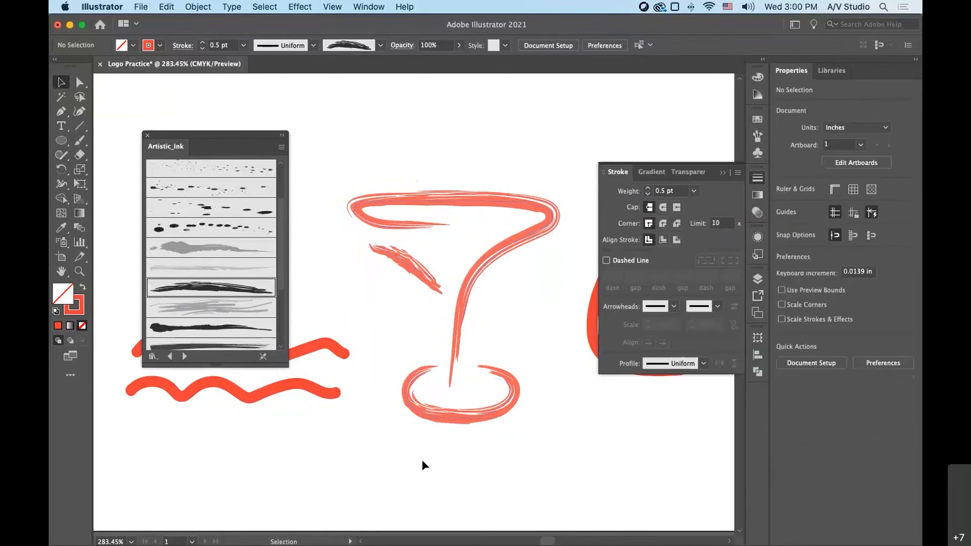
# - Uncover the two wavy lines and apply the same dark multi-strand dry ink brush to them
pyautogui.moveTo(204, 154); pyautogui.dragTo(221, 111)
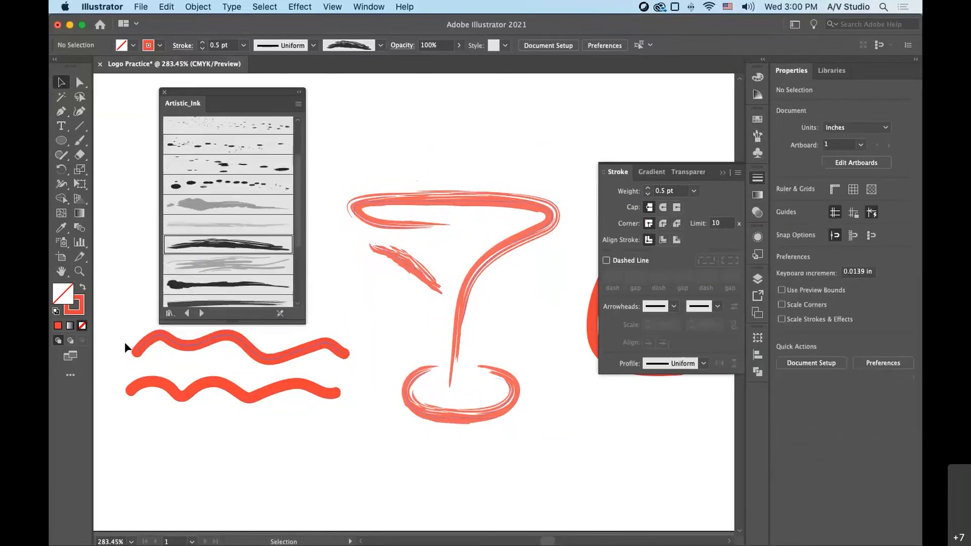
pyautogui.moveTo(125, 342); pyautogui.dragTo(212, 401)
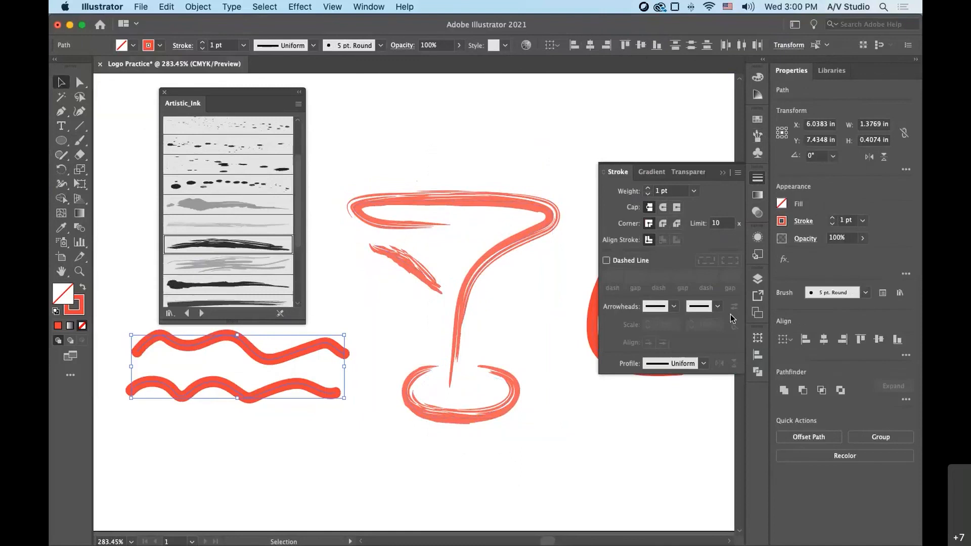
pyautogui.click(215, 253)
pyautogui.click(503, 520)
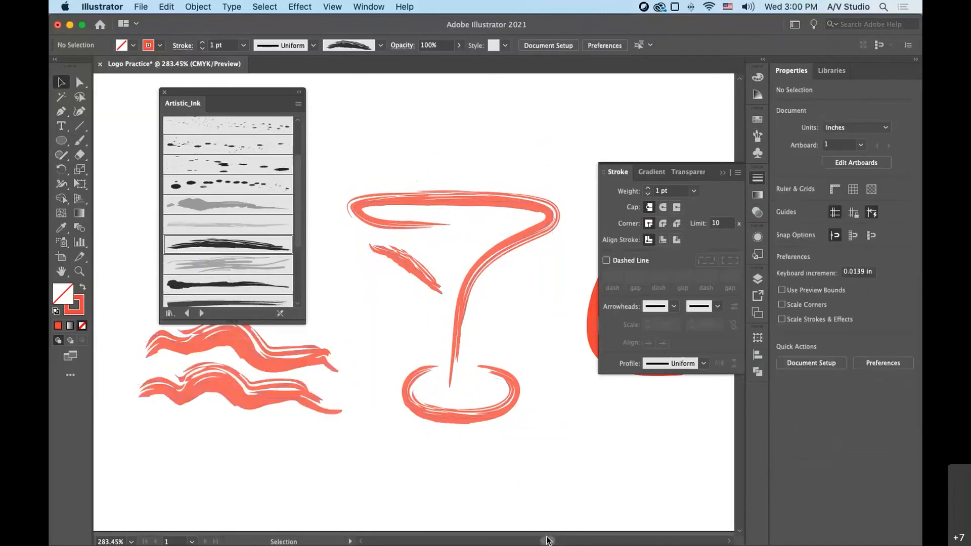
# - Apply the blotchy grey ink brush to the spiral beside the martini glass
pyautogui.moveTo(546, 539); pyautogui.dragTo(546, 540)
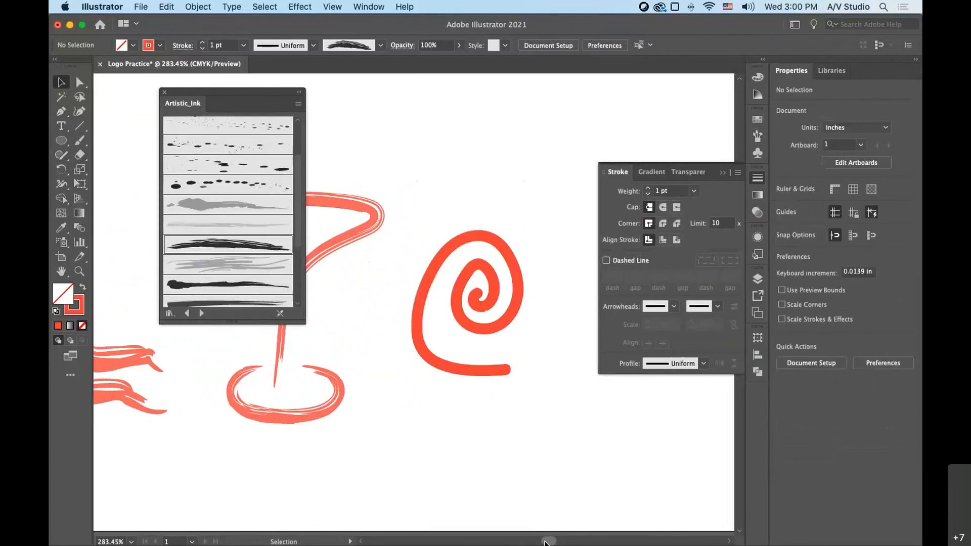
pyautogui.click(466, 370)
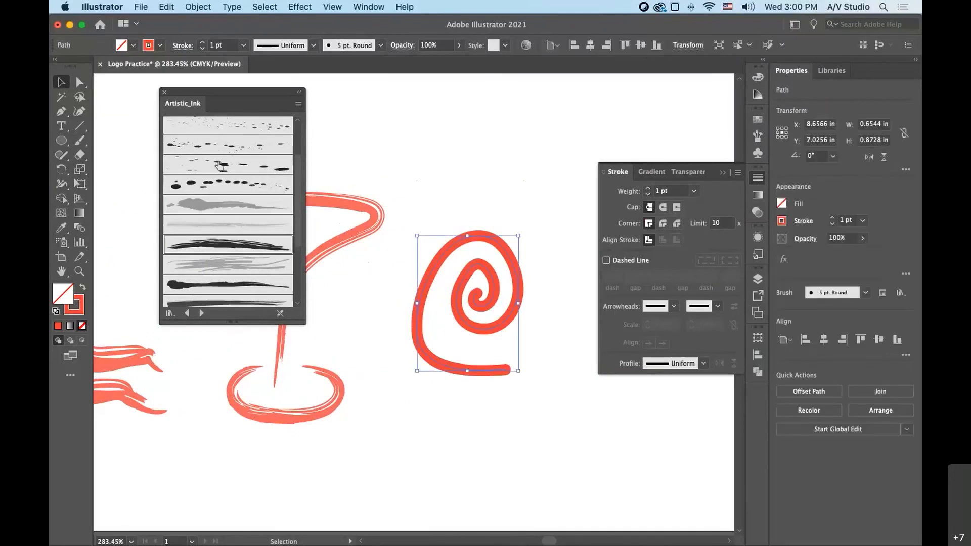
pyautogui.click(208, 210)
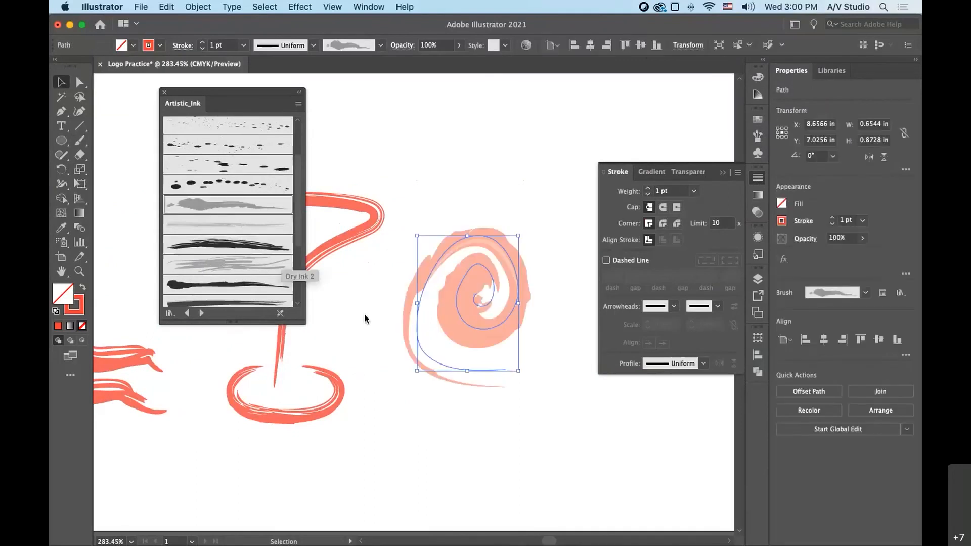
pyautogui.click(590, 466)
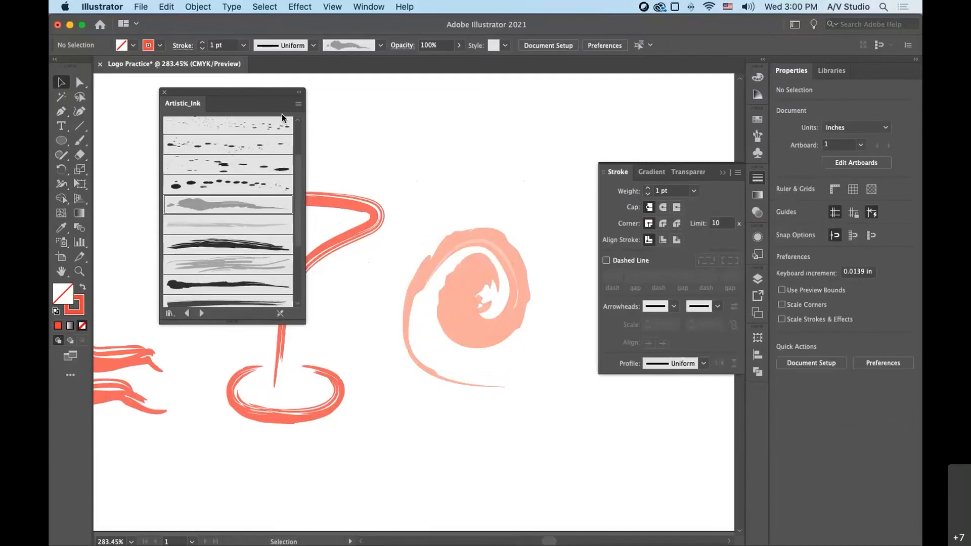
# - Load the Elegant Curl & Floral Brush Set from the decorative brush libraries and move it clear of the artwork
pyautogui.click(169, 314)
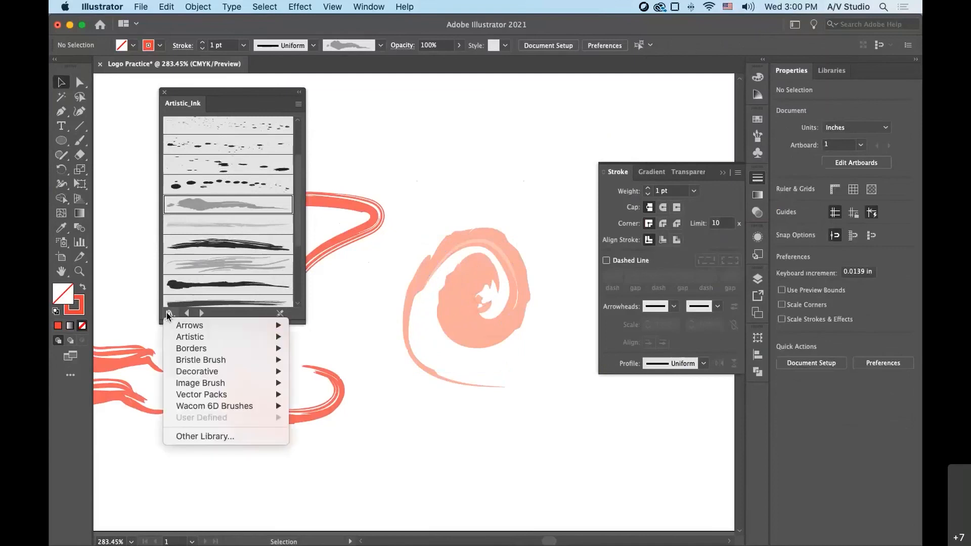
pyautogui.moveTo(192, 372)
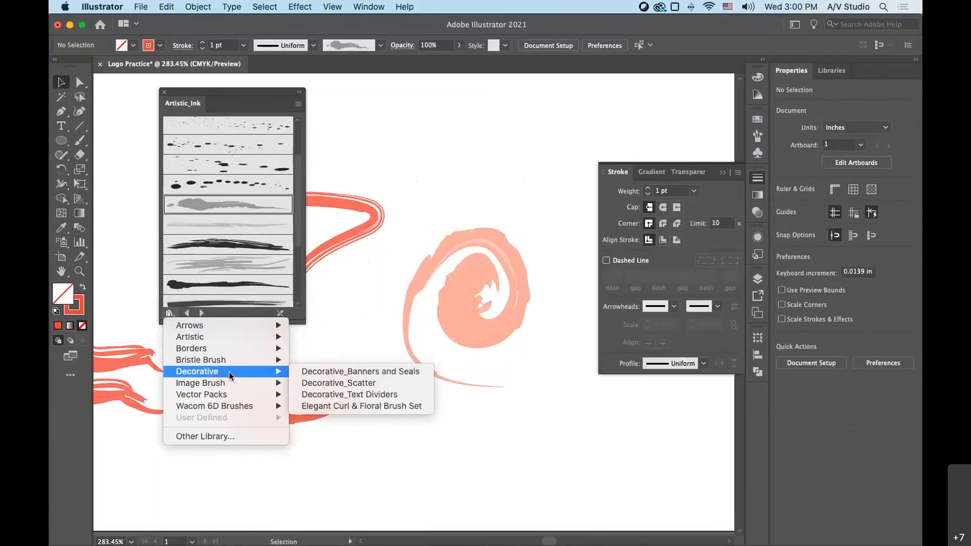
pyautogui.click(356, 406)
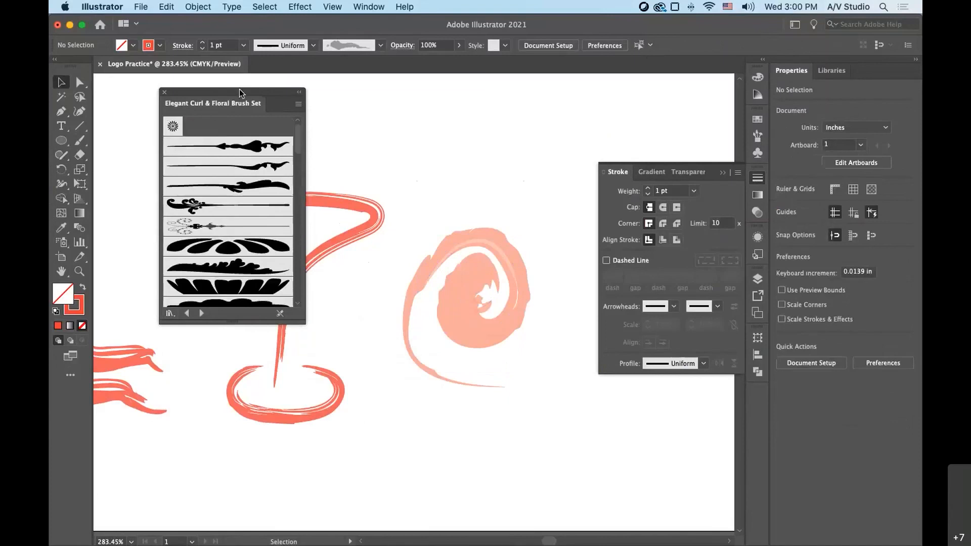
pyautogui.moveTo(239, 89); pyautogui.dragTo(178, 88)
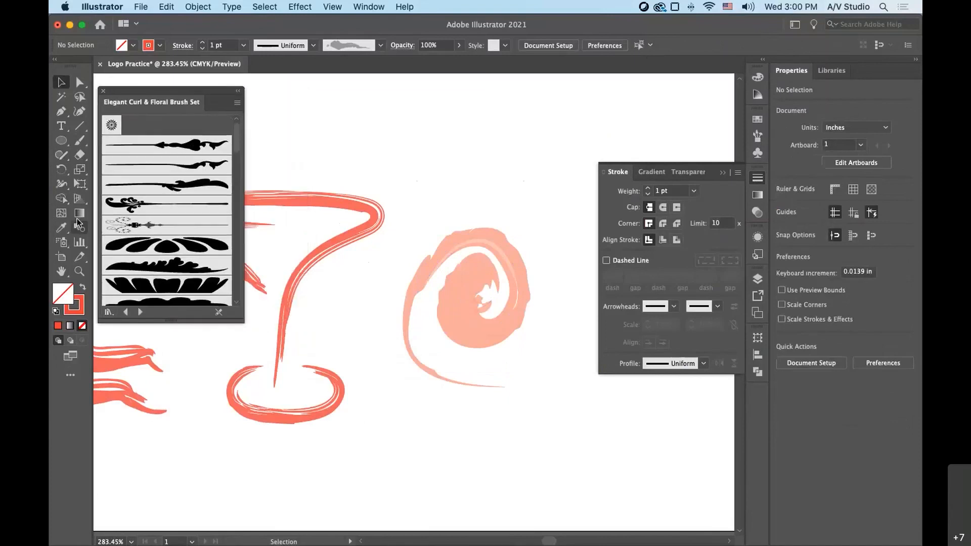
# - Draw a horizontal line about 1.9 in long above the glass and spiral, try several floral stem brushes, and apply the scalloped leaf brush
pyautogui.click(79, 126)
pyautogui.moveTo(293, 133); pyautogui.dragTo(589, 134)
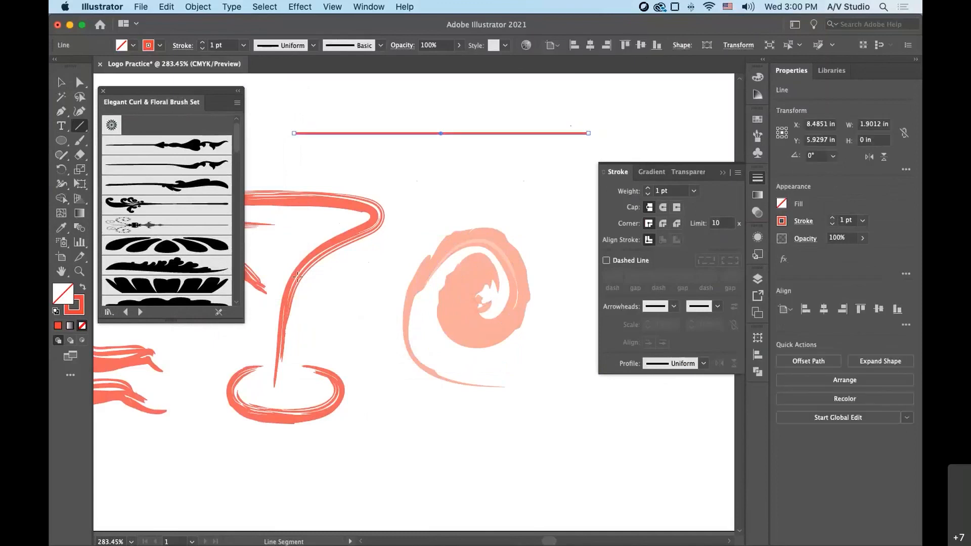
pyautogui.click(156, 146)
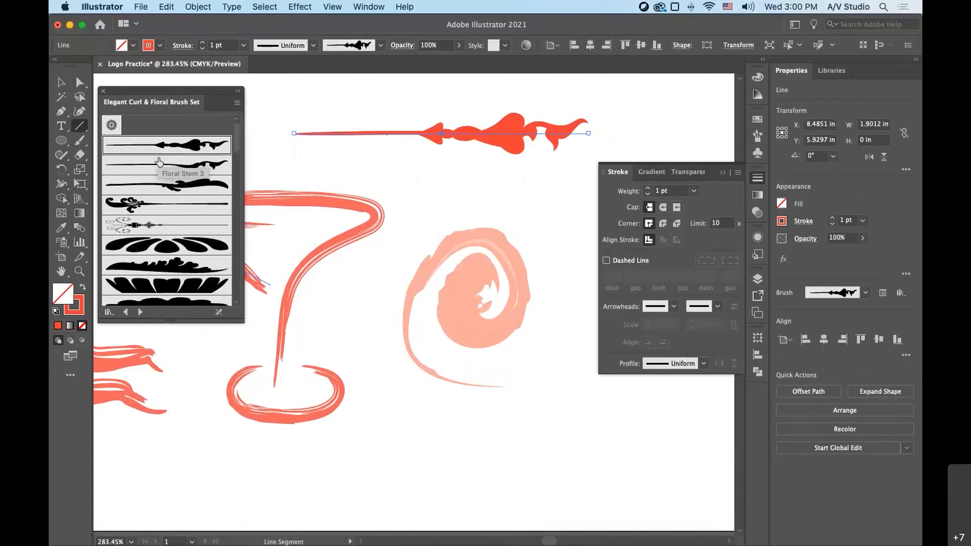
pyautogui.click(159, 162)
pyautogui.click(161, 185)
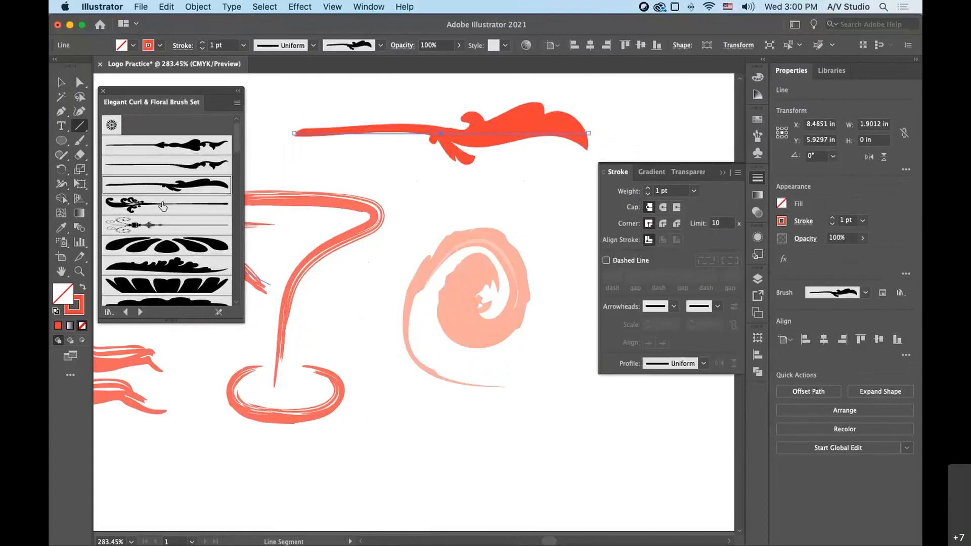
pyautogui.click(162, 206)
pyautogui.click(167, 264)
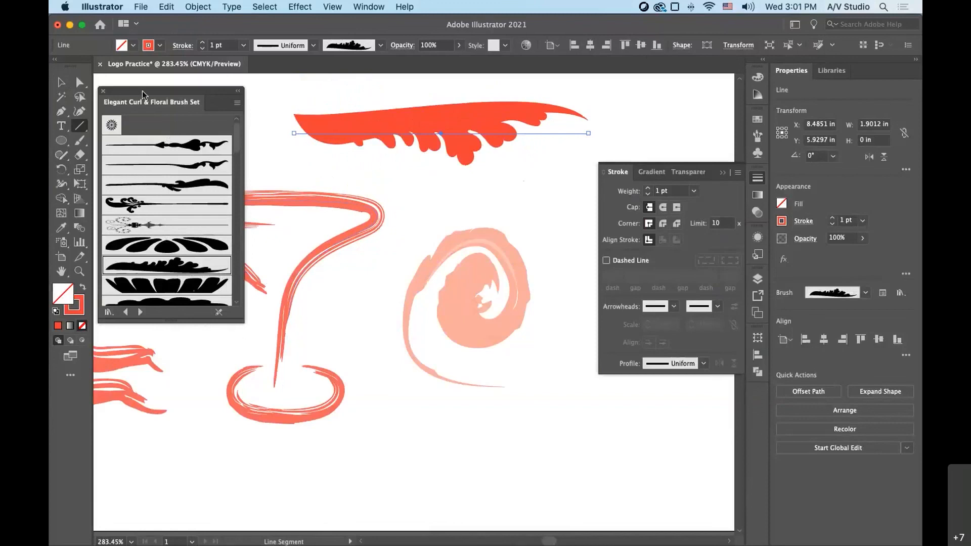
# - Deselect the leaf line, fit the whole artboard in view, and close the stroke settings and floral brush library
pyautogui.moveTo(142, 90); pyautogui.dragTo(224, 141)
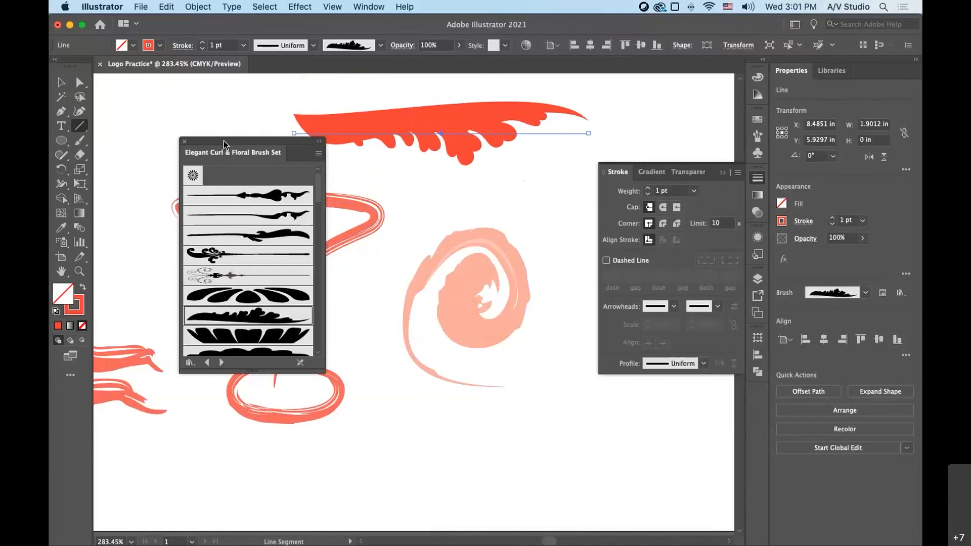
pyautogui.click(61, 82)
pyautogui.click(140, 99)
pyautogui.press('super+0')
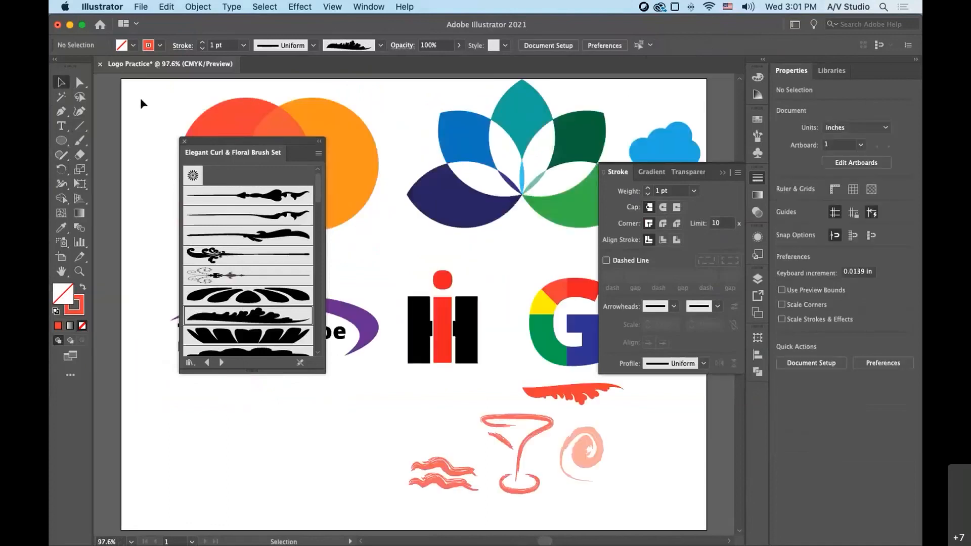
pyautogui.click(758, 178)
pyautogui.click(183, 143)
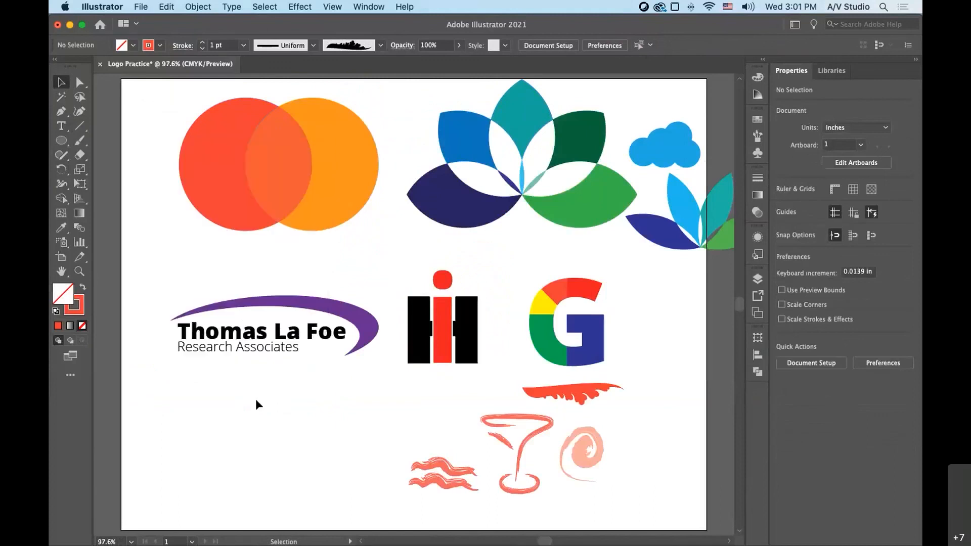